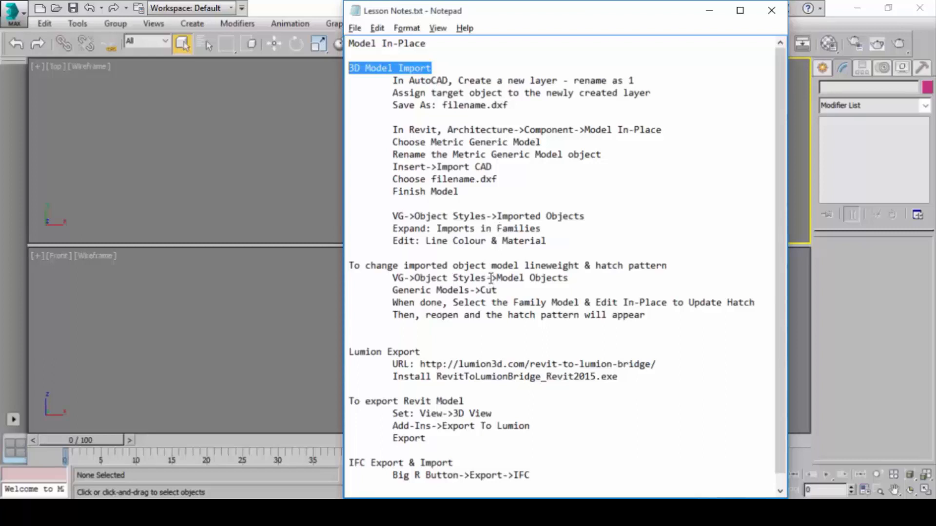
# - Review the sections on imported-object hatch patterns, Lumion export, IFC export and import, and Model In-Place in the lesson notes
pyautogui.click(669, 265)
pyautogui.moveTo(669, 265); pyautogui.dragTo(309, 265)
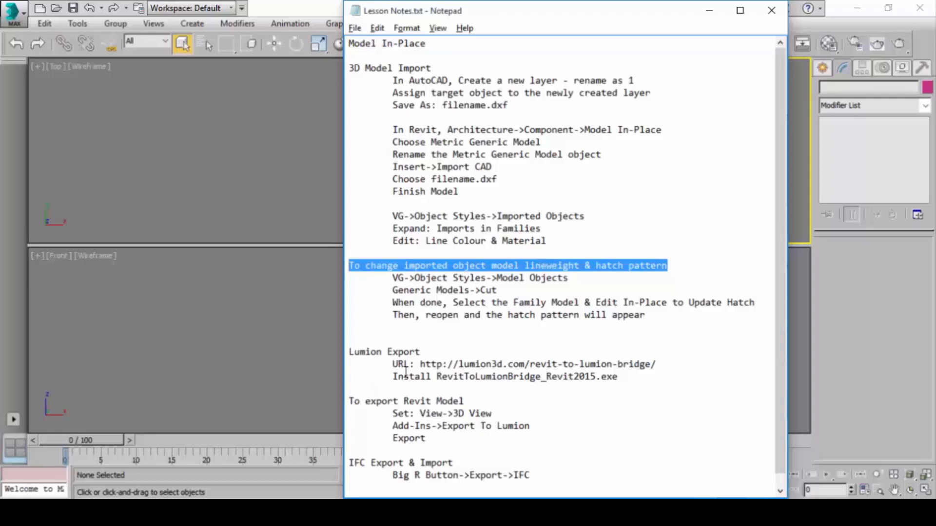
pyautogui.moveTo(422, 352); pyautogui.dragTo(313, 354)
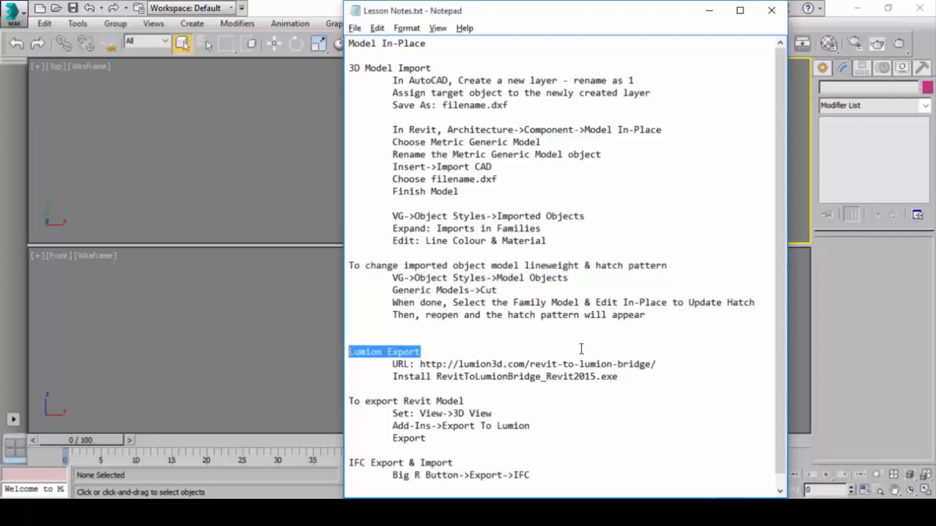
pyautogui.moveTo(347, 463); pyautogui.dragTo(467, 460)
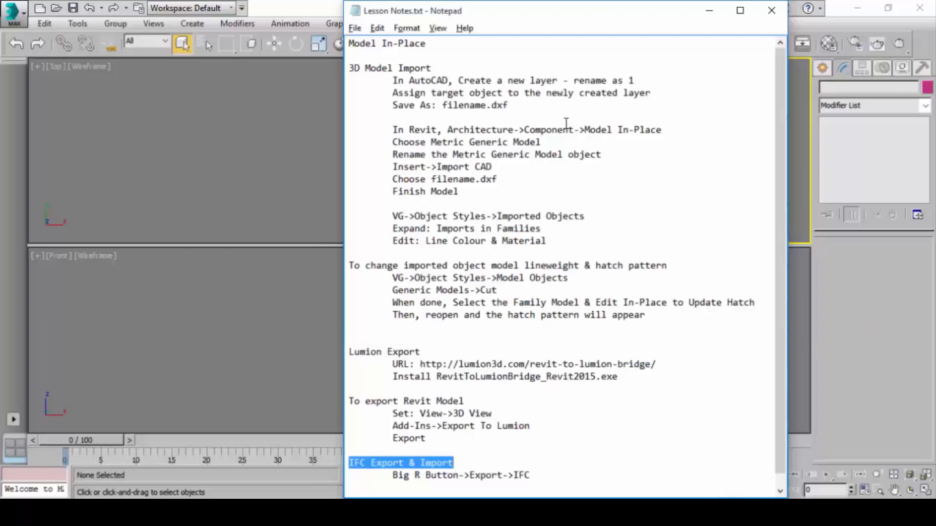
pyautogui.moveTo(427, 44); pyautogui.dragTo(335, 44)
# - Switch to 3ds Max and open the scene Organic Cabinet.max
pyautogui.click(858, 287)
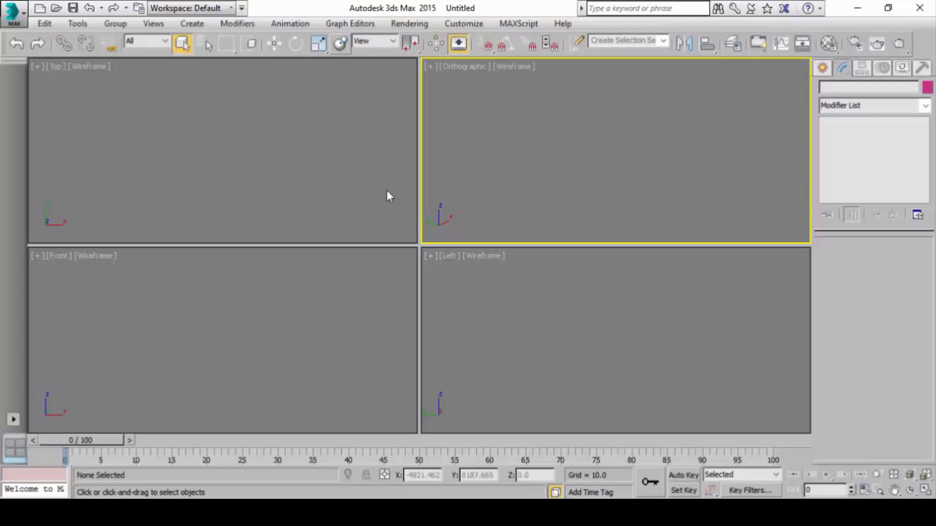
pyautogui.click(367, 191)
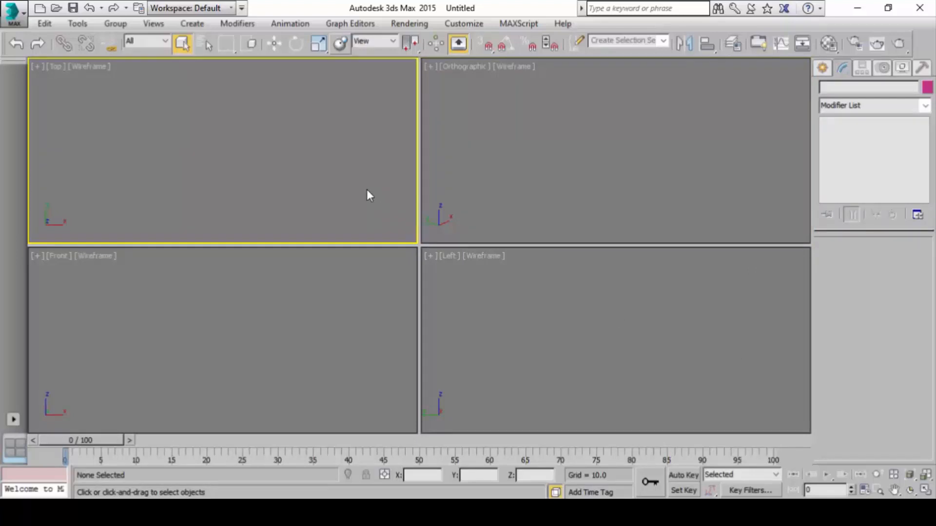
pyautogui.hotkey('ctrl', 'o')
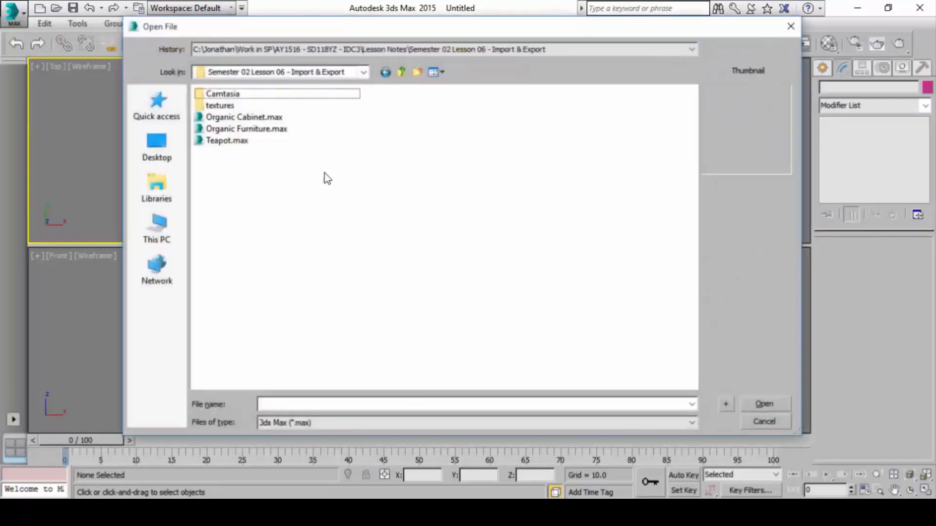
pyautogui.click(271, 120)
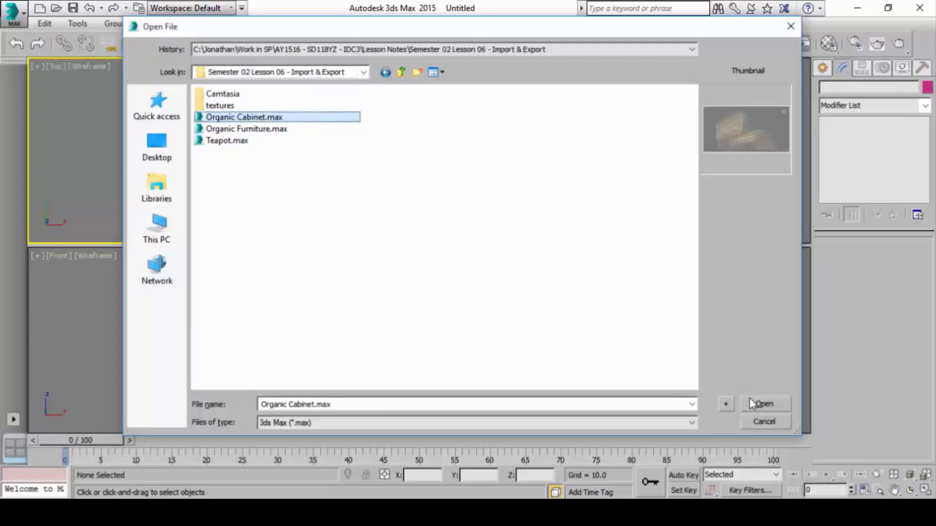
pyautogui.click(761, 406)
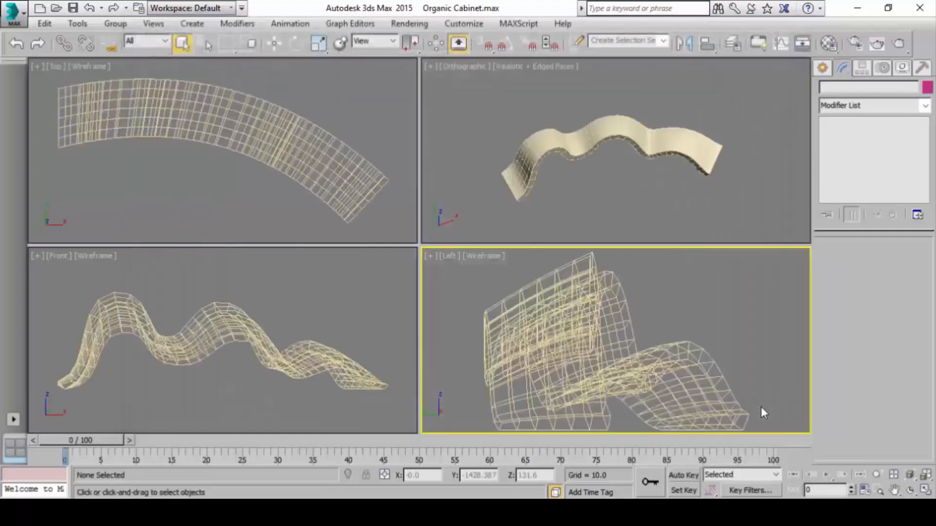
# - Select the cabinet and disable its FFD 3x3x3, Shell and Extrude modifiers to inspect the base Line
pyautogui.click(673, 165)
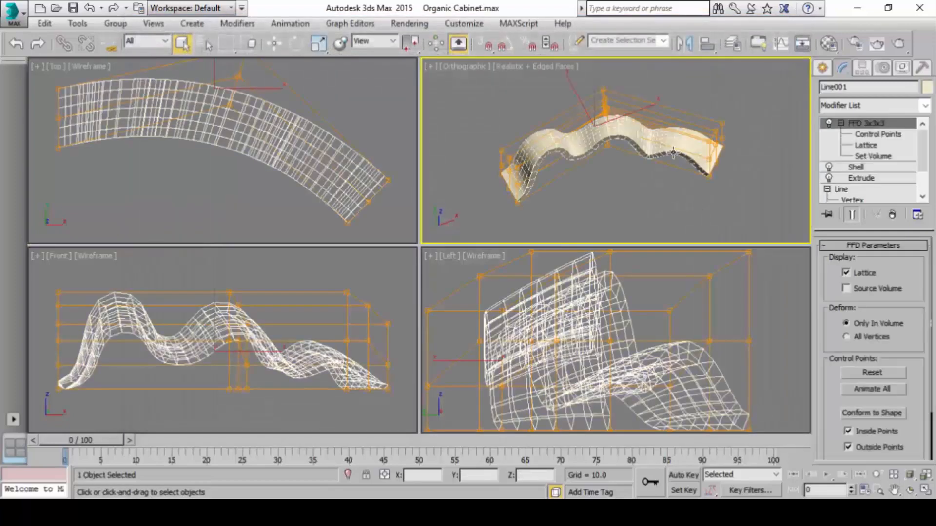
pyautogui.click(828, 123)
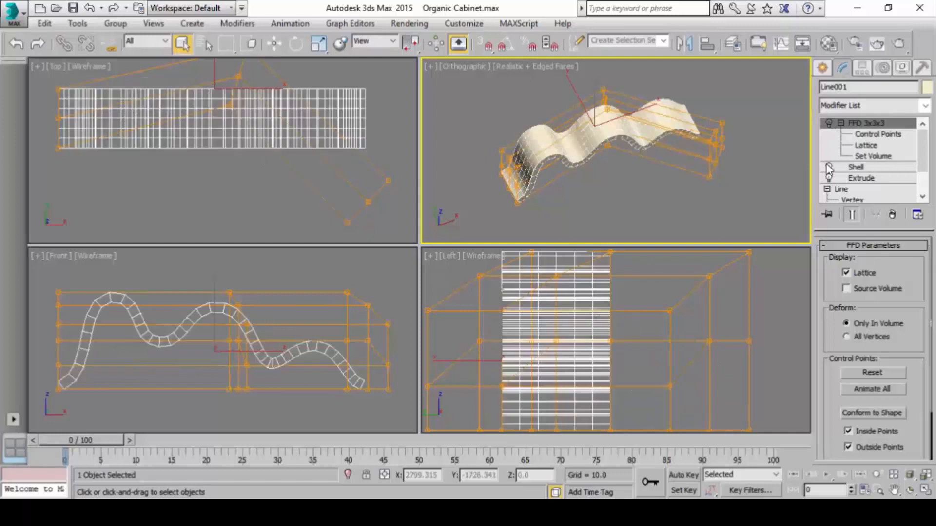
pyautogui.click(829, 167)
pyautogui.click(828, 178)
pyautogui.scroll(-2, 850, 181)
pyautogui.click(840, 164)
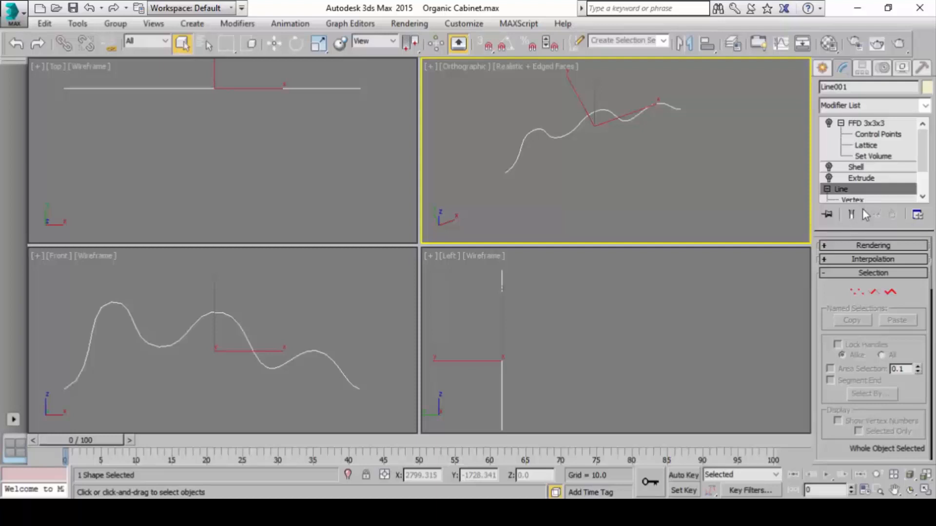
# - Re-enable the cabinet's Extrude, Shell and FFD 3x3x3 modifiers one by one to examine what each contributes
pyautogui.click(829, 178)
pyautogui.click(836, 176)
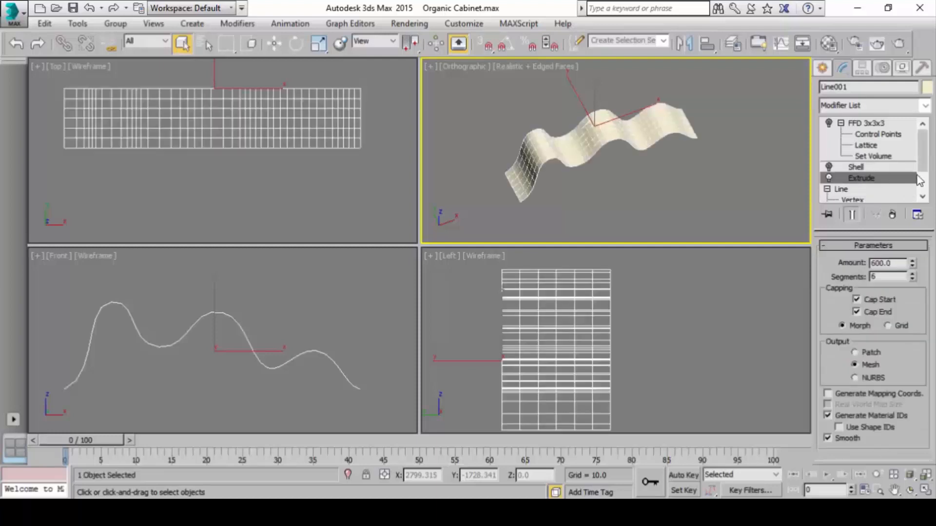
pyautogui.click(866, 167)
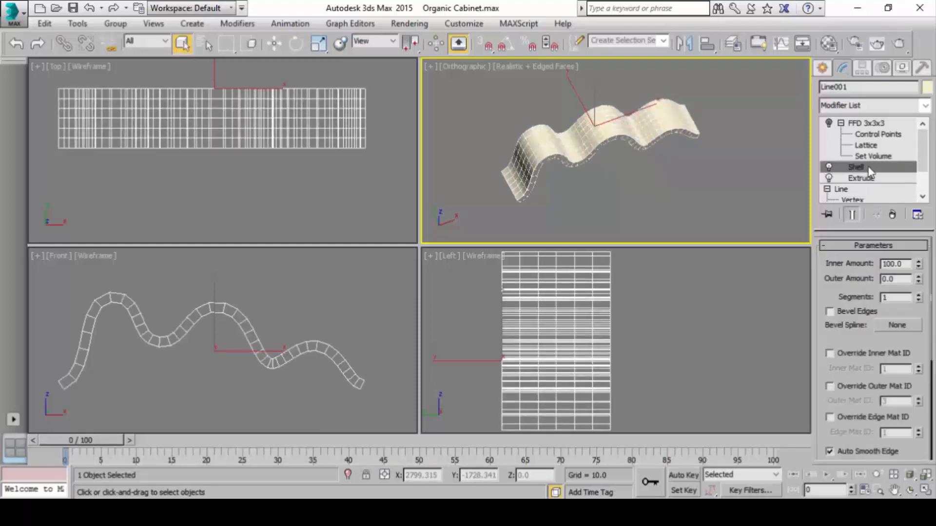
pyautogui.click(830, 123)
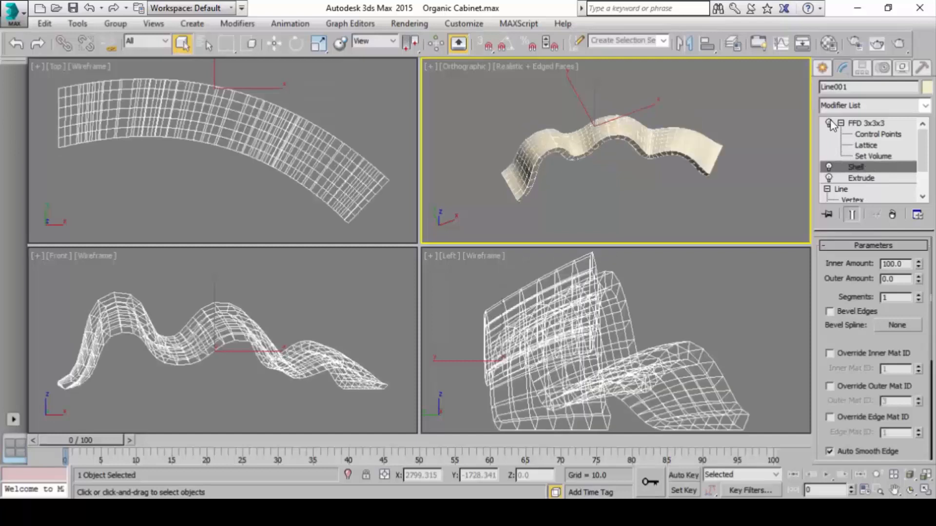
pyautogui.click(882, 123)
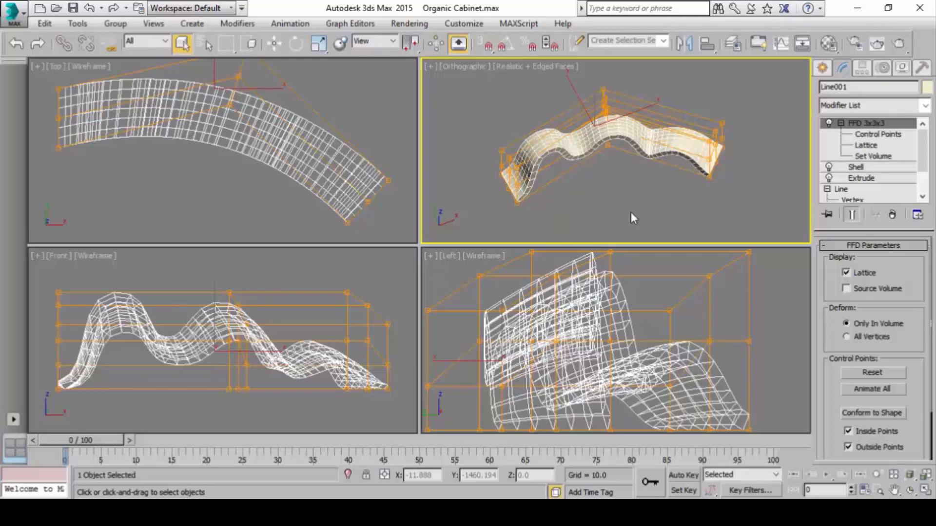
# - Select the cabinet and set up an export of only the selection to Organic Cabinet for Export from 3DS Max.DXF
pyautogui.click(630, 212)
pyautogui.click(629, 134)
pyautogui.click(627, 200)
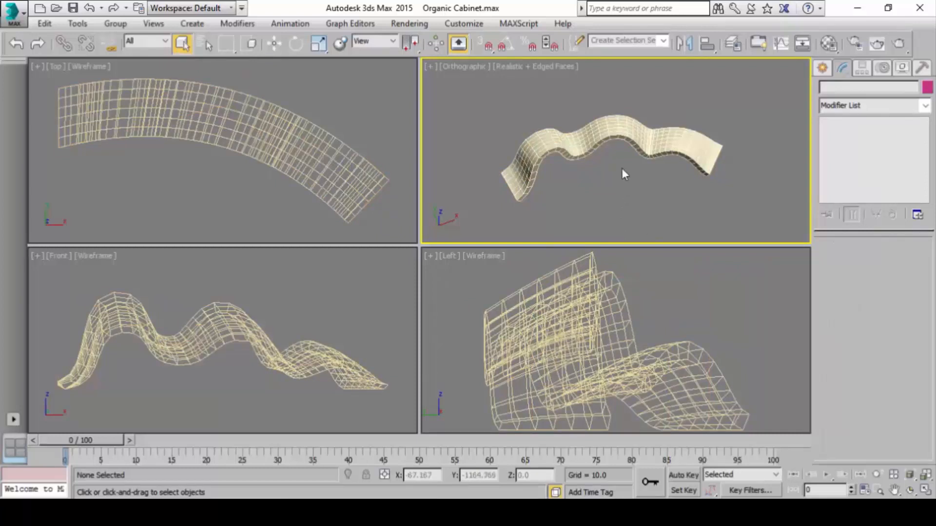
pyautogui.click(306, 219)
pyautogui.click(202, 141)
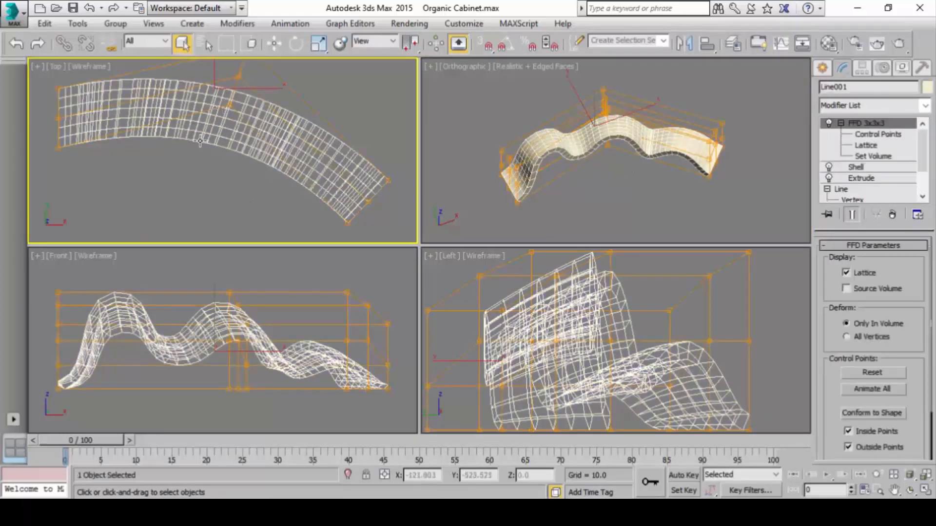
pyautogui.click(20, 15)
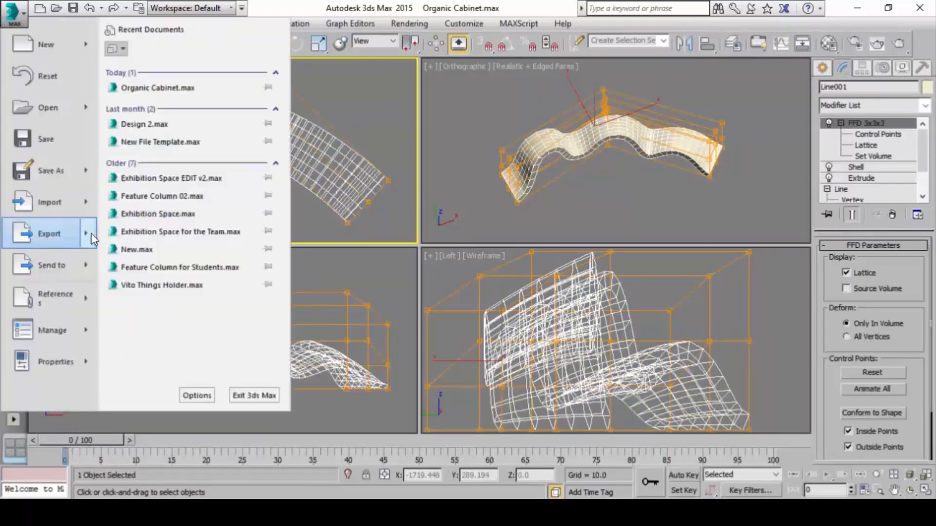
pyautogui.moveTo(91, 235)
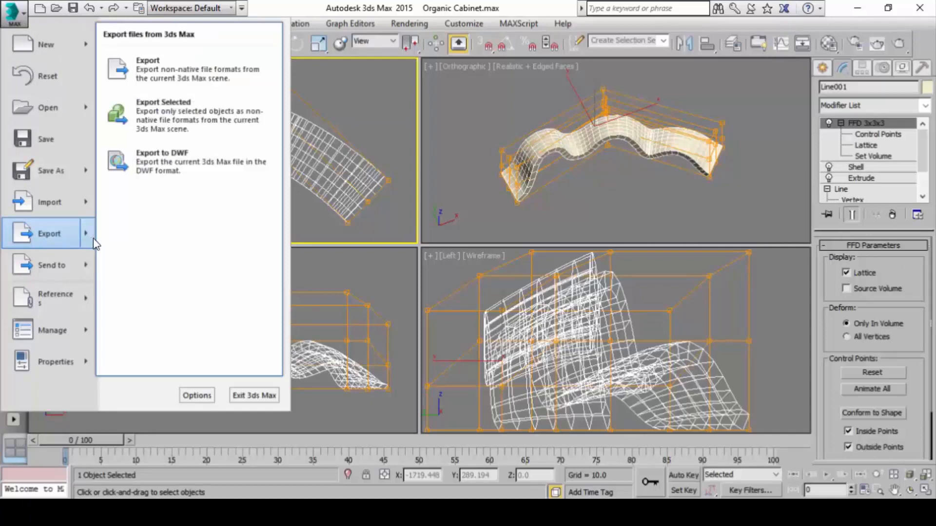
pyautogui.click(244, 120)
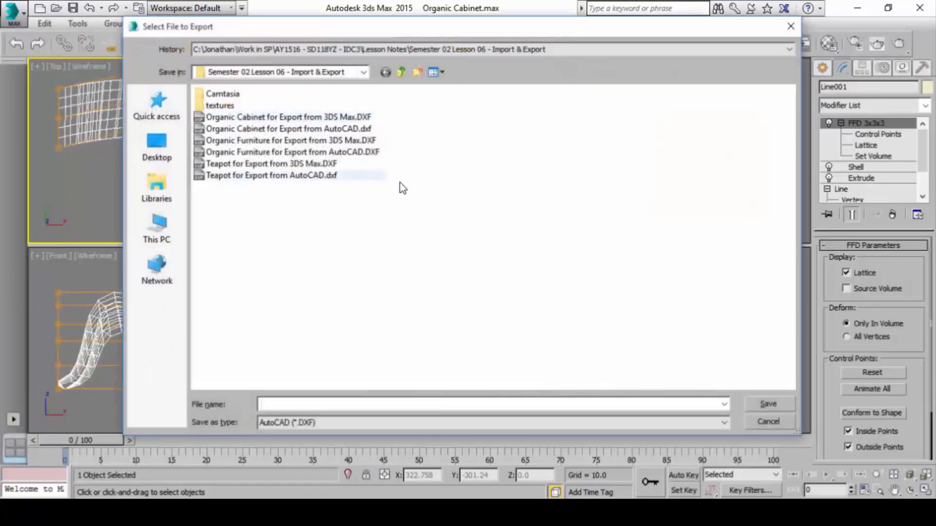
pyautogui.click(373, 117)
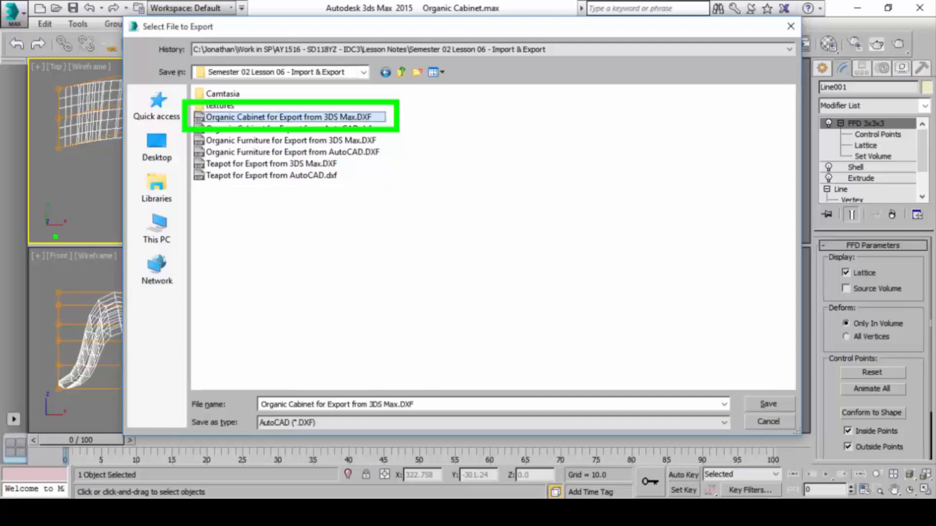
pyautogui.moveTo(50, 257)
pyautogui.mouseDown()
pyautogui.moveTo(63, 224)
pyautogui.moveTo(84, 275)
pyautogui.moveTo(50, 260)
pyautogui.mouseUp()
pyautogui.moveTo(46, 295)
pyautogui.mouseDown()
pyautogui.moveTo(46, 332)
pyautogui.moveTo(68, 298)
pyautogui.moveTo(76, 331)
pyautogui.moveTo(140, 336)
pyautogui.moveTo(121, 341)
pyautogui.mouseUp()
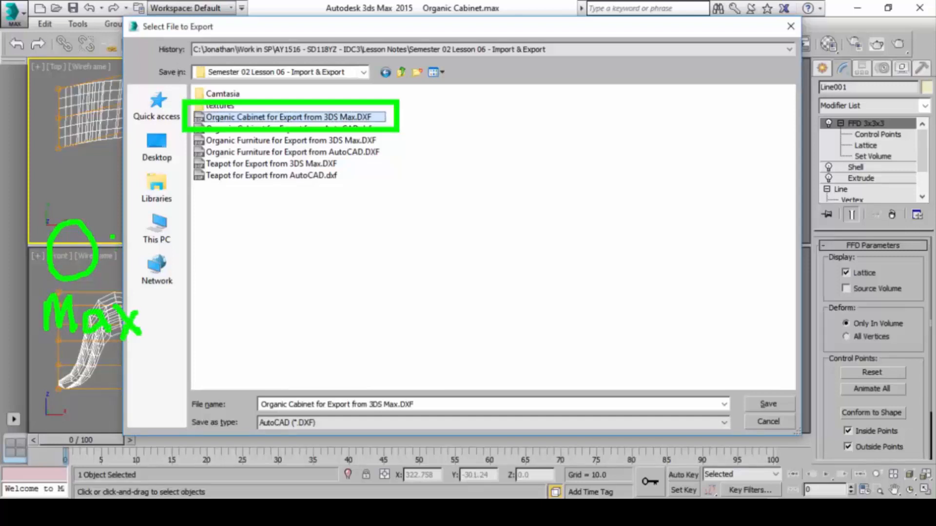
pyautogui.moveTo(108, 238)
pyautogui.mouseDown()
pyautogui.moveTo(193, 197)
pyautogui.moveTo(228, 238)
pyautogui.moveTo(239, 202)
pyautogui.mouseUp()
pyautogui.moveTo(211, 263)
pyautogui.mouseDown()
pyautogui.moveTo(232, 240)
pyautogui.moveTo(264, 269)
pyautogui.moveTo(205, 252)
pyautogui.mouseUp()
pyautogui.moveTo(206, 323); pyautogui.dragTo(208, 348)
pyautogui.moveTo(208, 348)
pyautogui.mouseDown()
pyautogui.moveTo(223, 325)
pyautogui.moveTo(222, 336)
pyautogui.moveTo(221, 322)
pyautogui.mouseUp()
pyautogui.moveTo(254, 315)
pyautogui.mouseDown()
pyautogui.moveTo(246, 345)
pyautogui.moveTo(256, 344)
pyautogui.mouseUp()
pyautogui.moveTo(281, 318)
pyautogui.mouseDown()
pyautogui.moveTo(266, 320)
pyautogui.moveTo(282, 320)
pyautogui.moveTo(292, 340)
pyautogui.moveTo(310, 341)
pyautogui.mouseUp()
pyautogui.moveTo(312, 290); pyautogui.dragTo(313, 350)
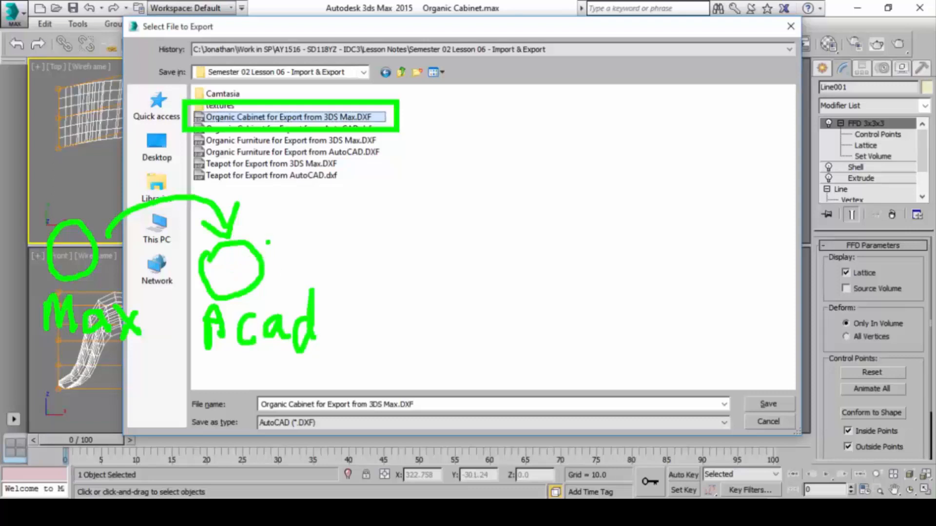
pyautogui.moveTo(264, 247)
pyautogui.mouseDown()
pyautogui.moveTo(278, 231)
pyautogui.moveTo(396, 203)
pyautogui.moveTo(424, 253)
pyautogui.moveTo(440, 215)
pyautogui.mouseUp()
pyautogui.moveTo(399, 267)
pyautogui.mouseDown()
pyautogui.moveTo(487, 262)
pyautogui.moveTo(480, 314)
pyautogui.moveTo(403, 306)
pyautogui.moveTo(401, 269)
pyautogui.mouseUp()
pyautogui.moveTo(410, 327)
pyautogui.mouseDown()
pyautogui.moveTo(410, 358)
pyautogui.moveTo(417, 322)
pyautogui.moveTo(436, 357)
pyautogui.mouseUp()
pyautogui.moveTo(438, 343)
pyautogui.mouseDown()
pyautogui.moveTo(471, 352)
pyautogui.moveTo(488, 330)
pyautogui.mouseUp()
pyautogui.moveTo(502, 328); pyautogui.dragTo(507, 354)
pyautogui.moveTo(517, 298)
pyautogui.mouseDown()
pyautogui.moveTo(522, 357)
pyautogui.moveTo(540, 331)
pyautogui.mouseUp()
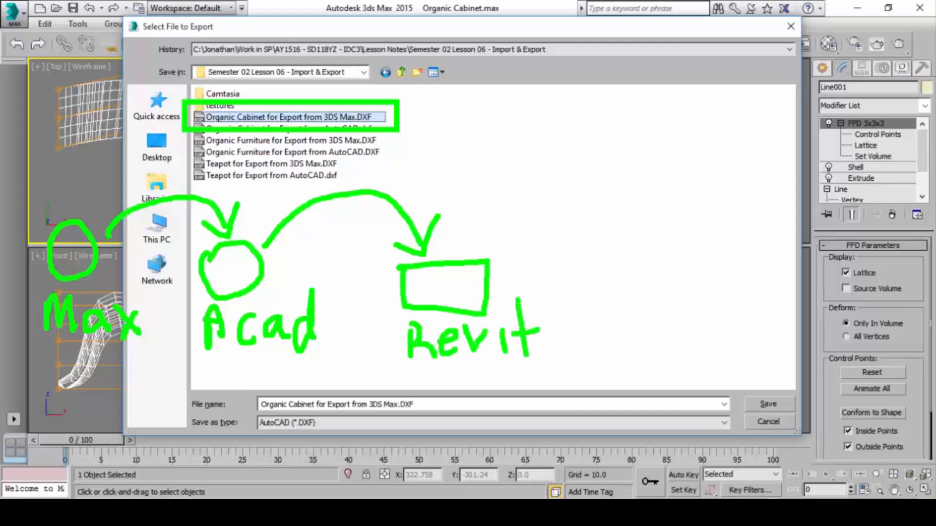
pyautogui.click(498, 312)
pyautogui.click(542, 346)
pyautogui.moveTo(70, 255); pyautogui.dragTo(73, 168)
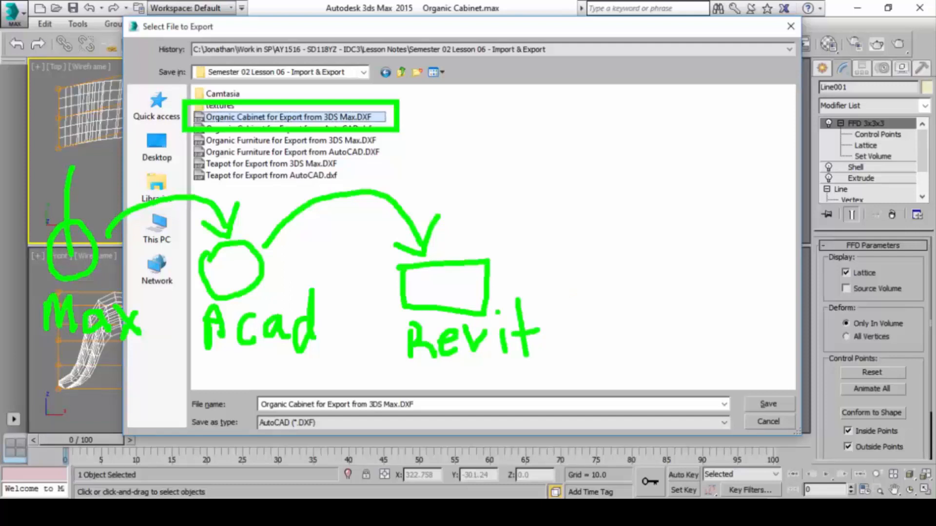
pyautogui.moveTo(61, 242); pyautogui.dragTo(78, 239)
pyautogui.moveTo(74, 140)
pyautogui.mouseDown()
pyautogui.moveTo(72, 179)
pyautogui.moveTo(90, 177)
pyautogui.mouseUp()
pyautogui.moveTo(113, 145); pyautogui.dragTo(142, 171)
pyautogui.moveTo(140, 137); pyautogui.dragTo(119, 179)
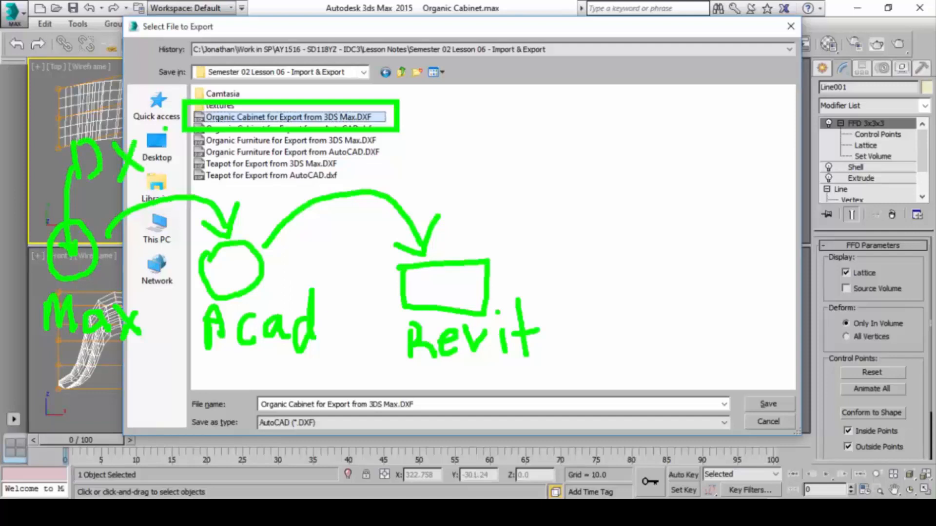
pyautogui.moveTo(167, 126)
pyautogui.mouseDown()
pyautogui.moveTo(149, 177)
pyautogui.moveTo(174, 149)
pyautogui.mouseUp()
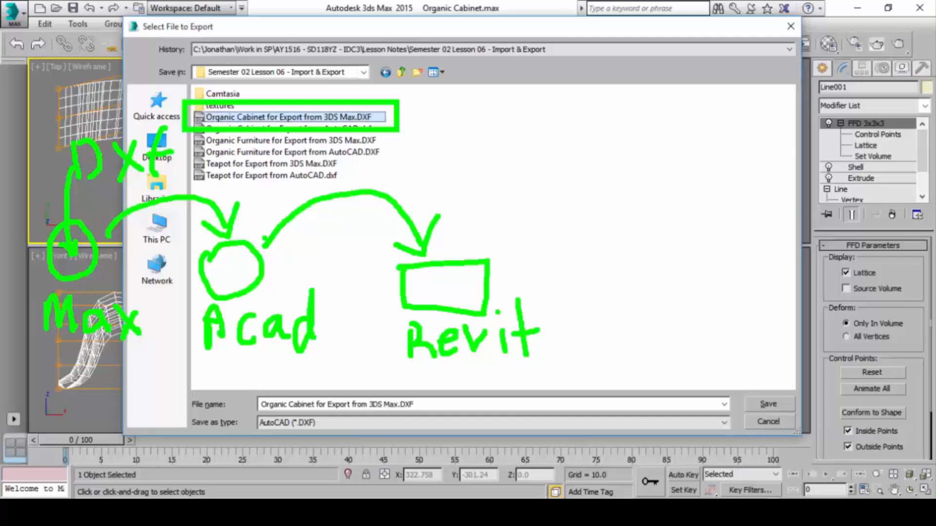
pyautogui.press('Escape')
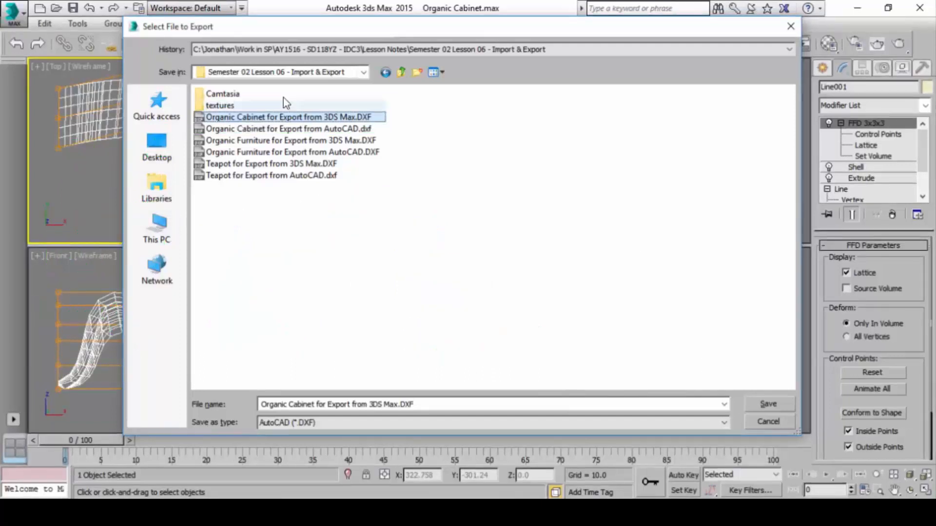
# - Replace the existing DXF file and export the selected objects in the AutoCAD 2010 DXF version
pyautogui.click(765, 405)
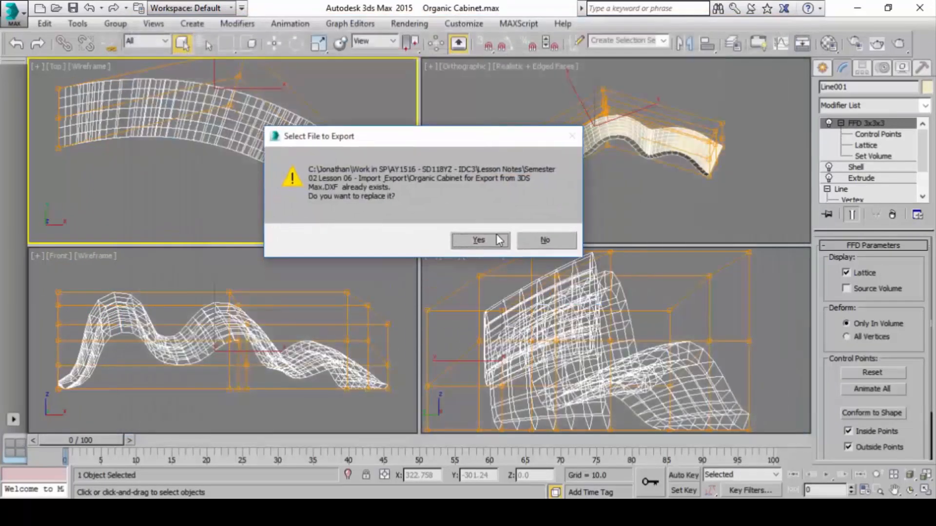
pyautogui.click(494, 239)
pyautogui.moveTo(491, 164); pyautogui.dragTo(450, 31)
pyautogui.click(504, 57)
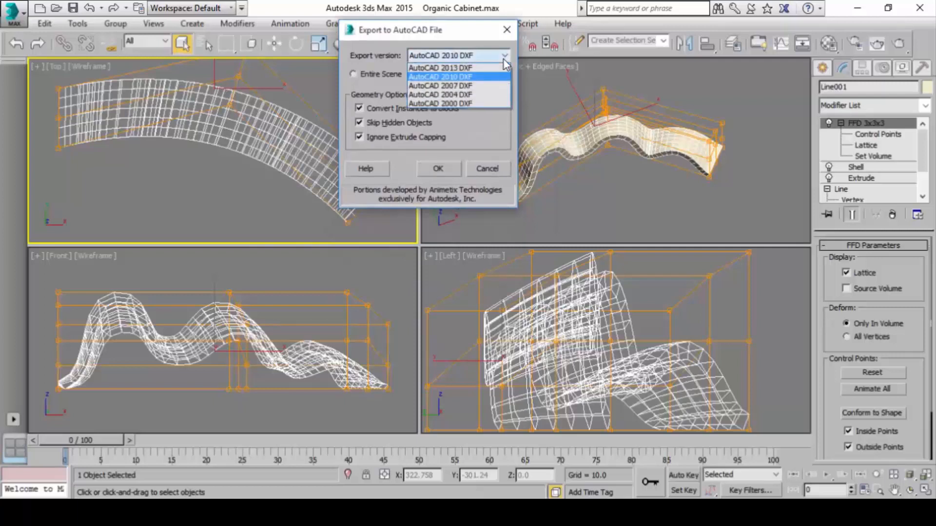
pyautogui.click(483, 77)
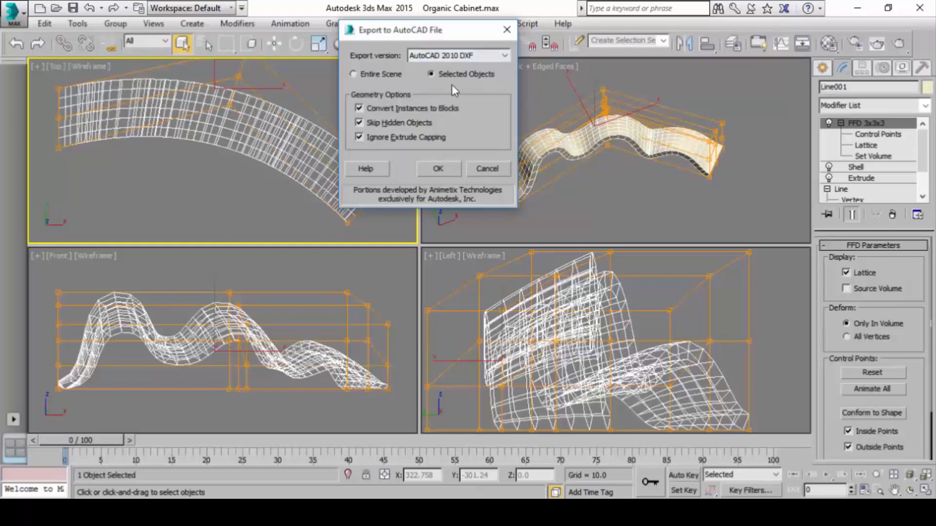
pyautogui.click(428, 170)
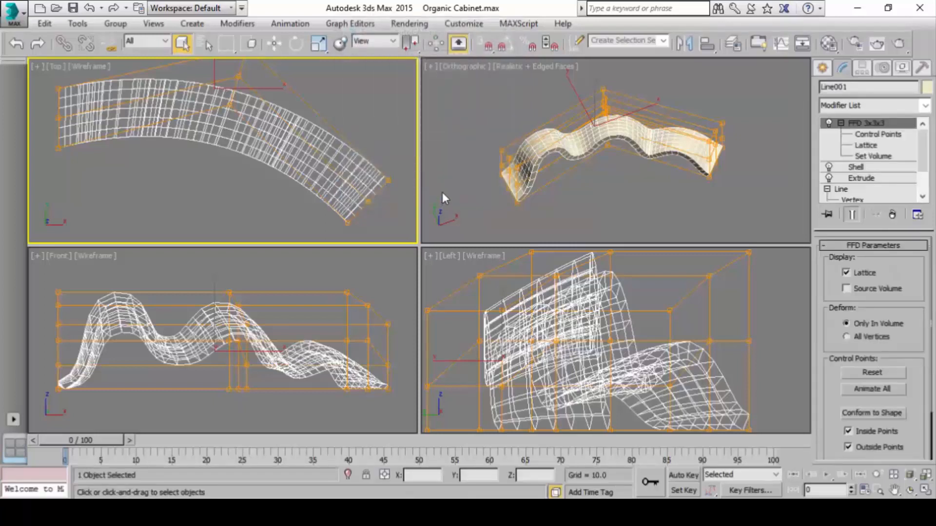
# - Switch to AutoCAD Architecture and start a new metric drawing with no template
pyautogui.click(445, 187)
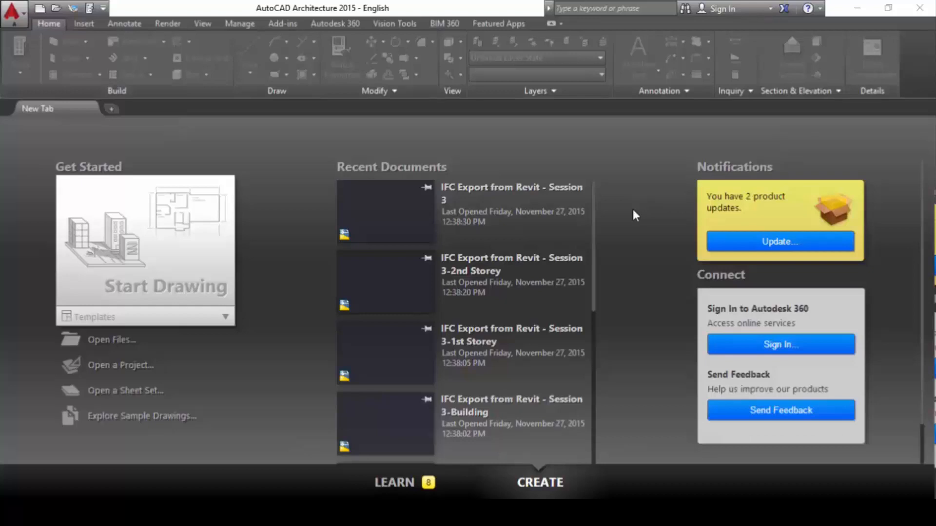
pyautogui.hotkey('ctrl', 'n')
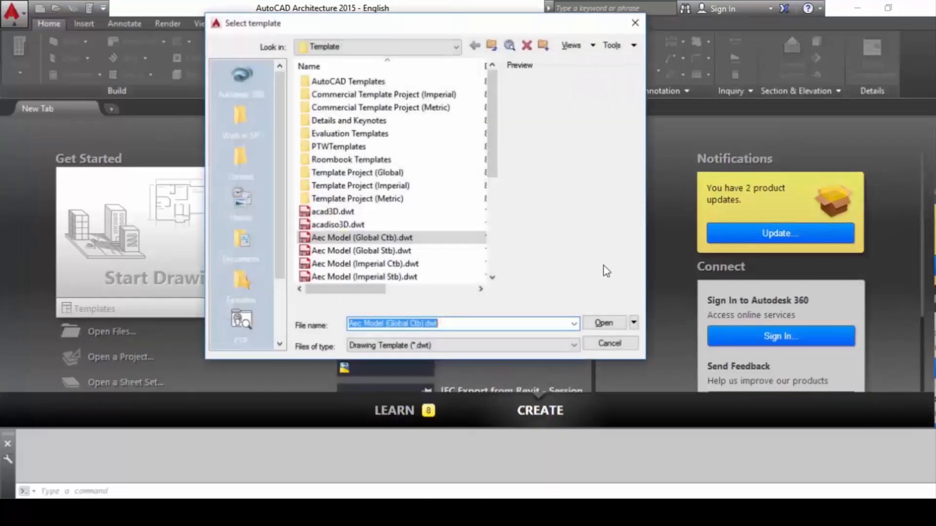
pyautogui.click(634, 323)
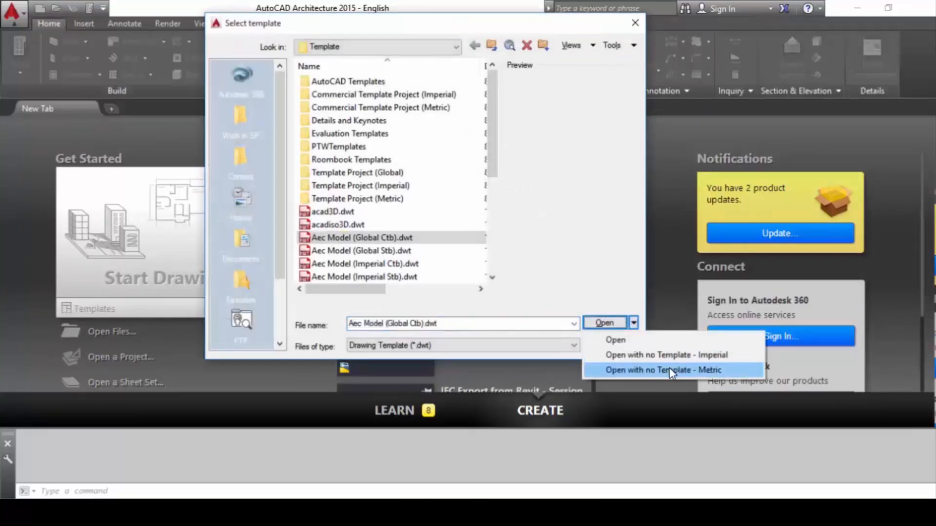
pyautogui.click(738, 372)
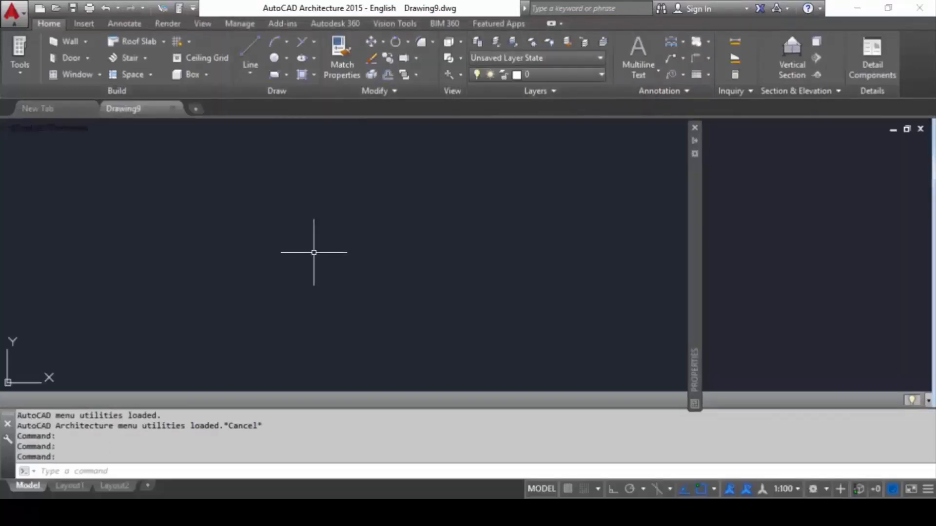
# - Move the Properties palette to the edge of the drawing area and reduce its height to clear the workspace
pyautogui.moveTo(696, 221)
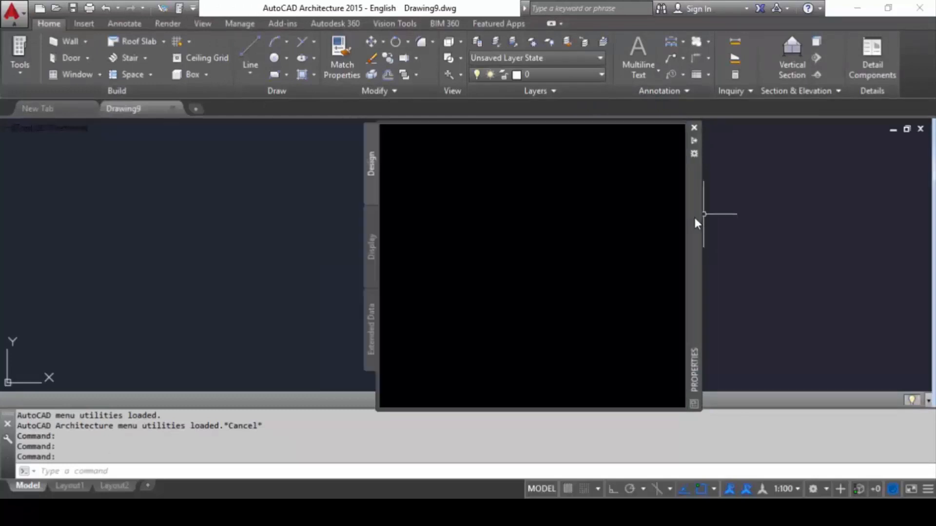
pyautogui.moveTo(694, 216); pyautogui.dragTo(907, 208)
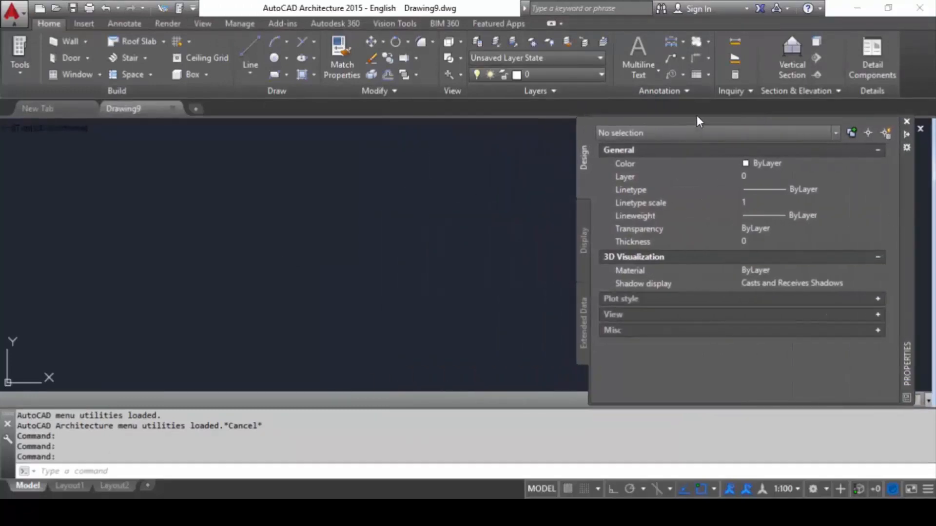
pyautogui.moveTo(697, 119); pyautogui.dragTo(697, 124)
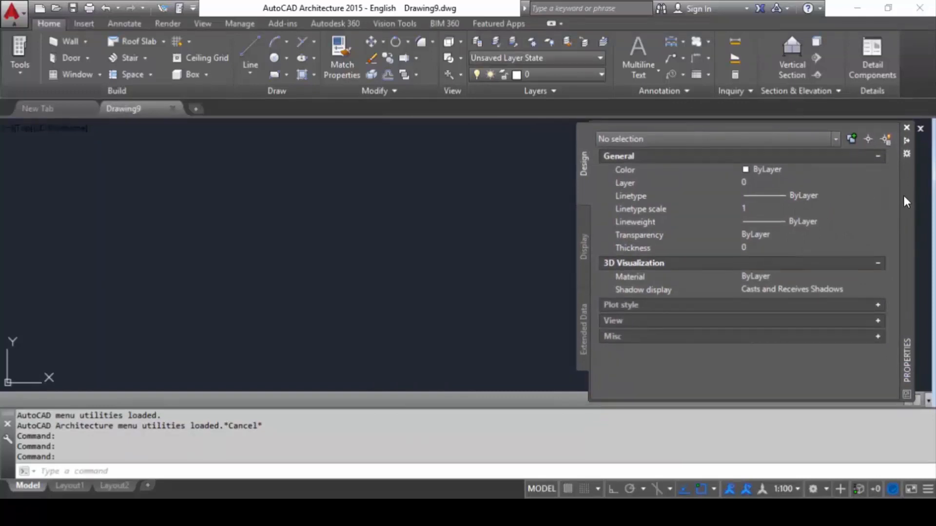
pyautogui.click(750, 121)
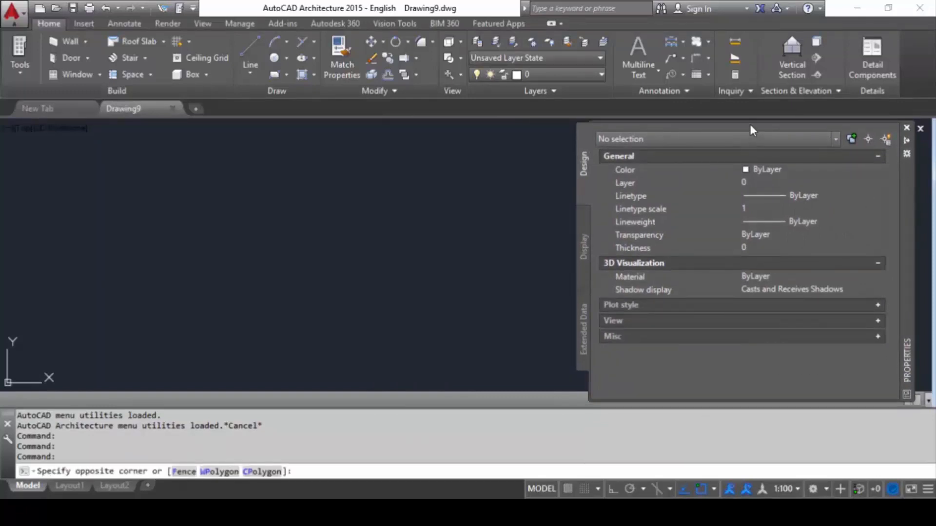
pyautogui.moveTo(751, 122); pyautogui.dragTo(751, 137)
pyautogui.moveTo(906, 196); pyautogui.dragTo(904, 180)
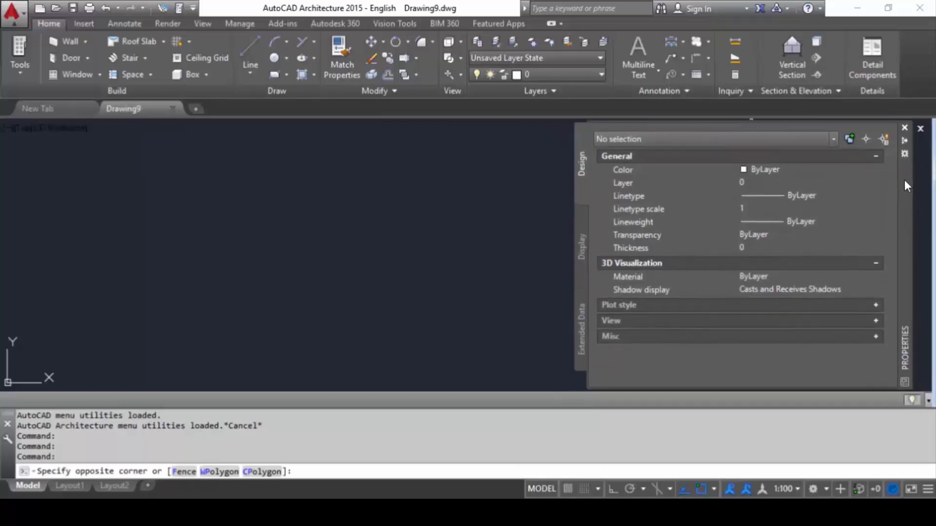
pyautogui.click(341, 242)
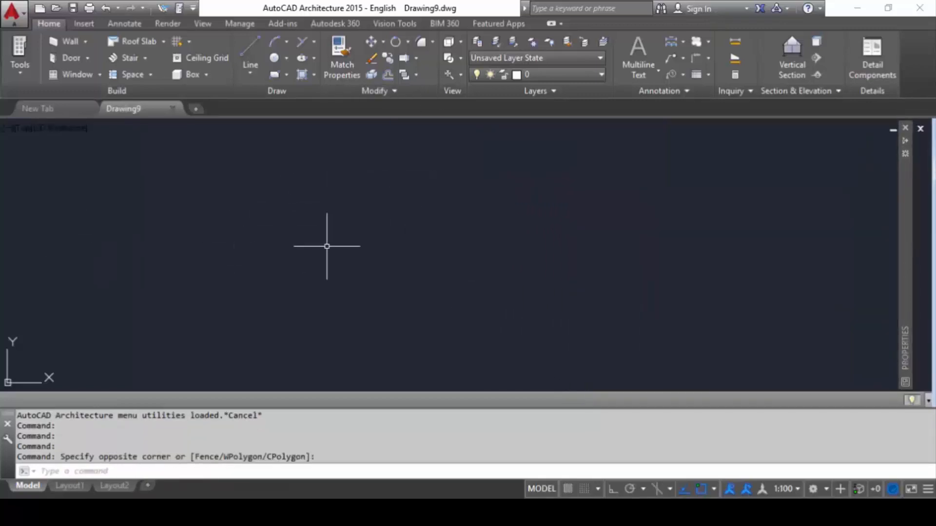
# - Bring in Organic Cabinet for Export from 3DS Max.DXF with the DXFIN command
pyautogui.write('DXFIN')
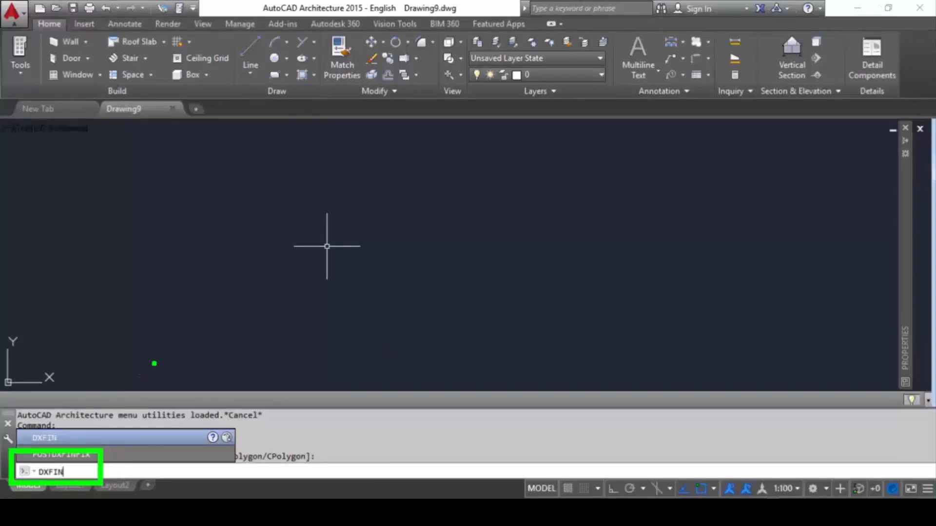
pyautogui.press('Return')
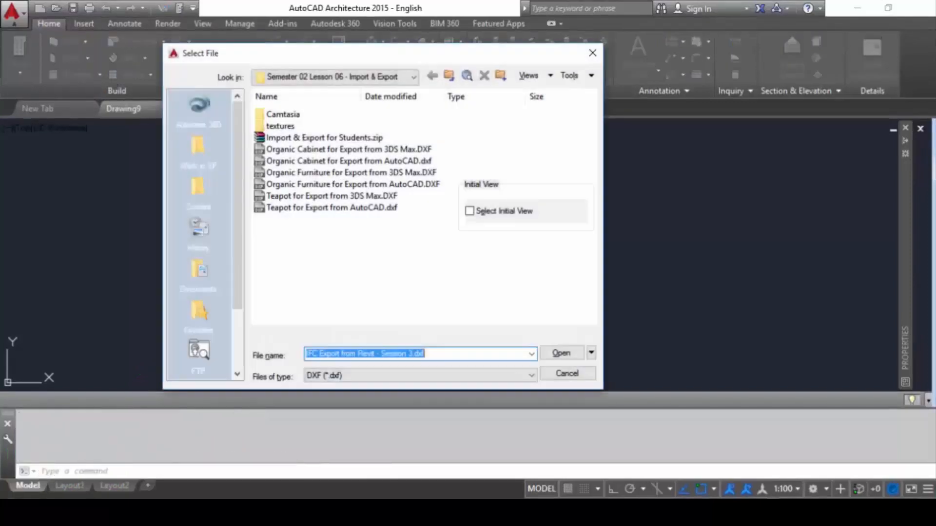
pyautogui.click(379, 163)
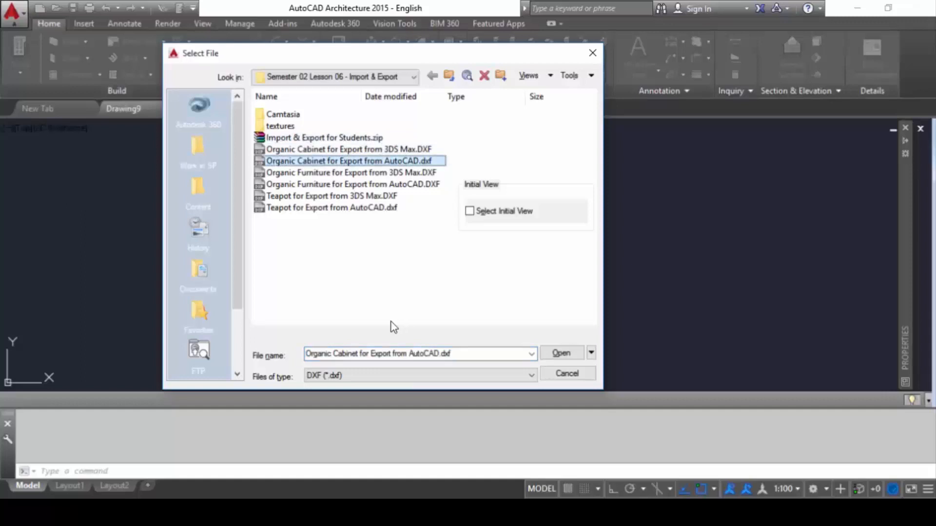
pyautogui.click(383, 150)
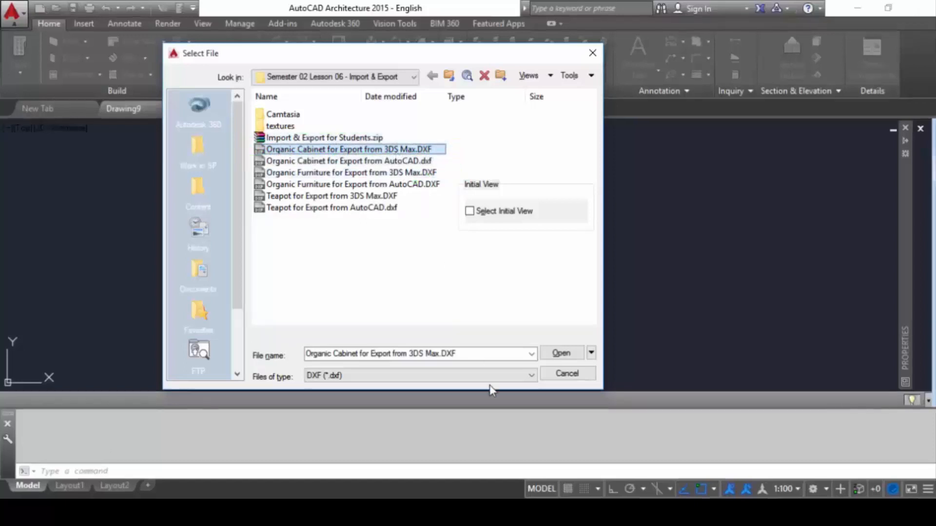
pyautogui.click(560, 353)
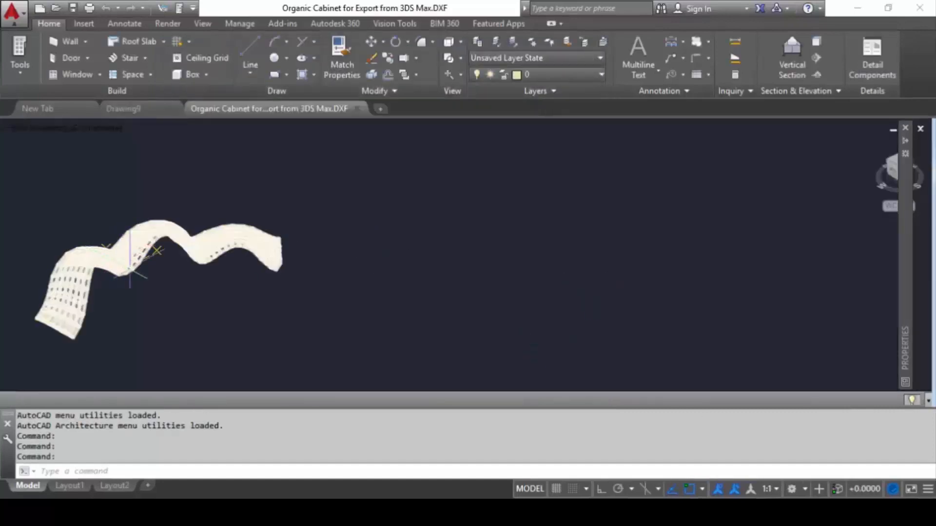
# - Zoom to the drawing's extents and orbit around the imported cabinet mesh to examine its shape from several sides
pyautogui.write('z')
pyautogui.press('Return')
pyautogui.write('e')
pyautogui.press('Return')
pyautogui.press('Escape')
pyautogui.press('Escape')
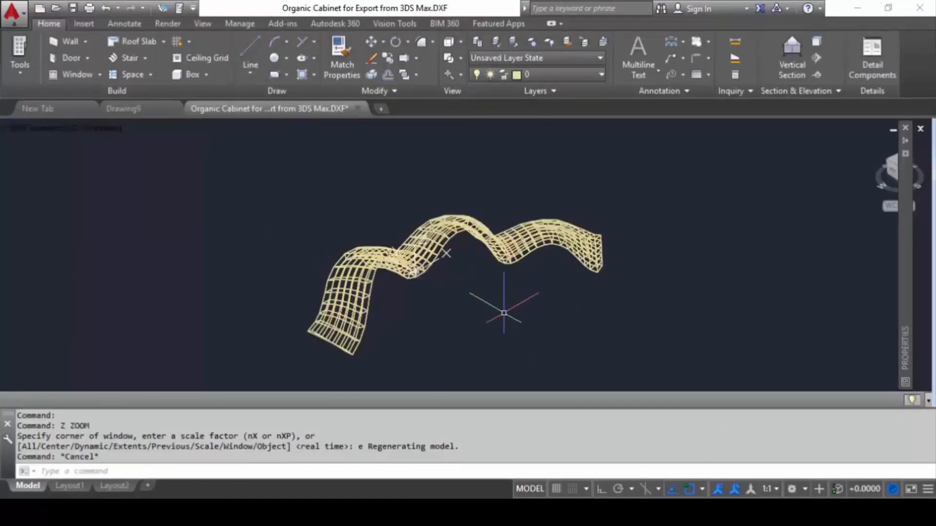
pyautogui.keyDown('shift'); pyautogui.moveTo(455, 250); pyautogui.dragTo(501, 293, button='middle'); pyautogui.keyUp('shift')
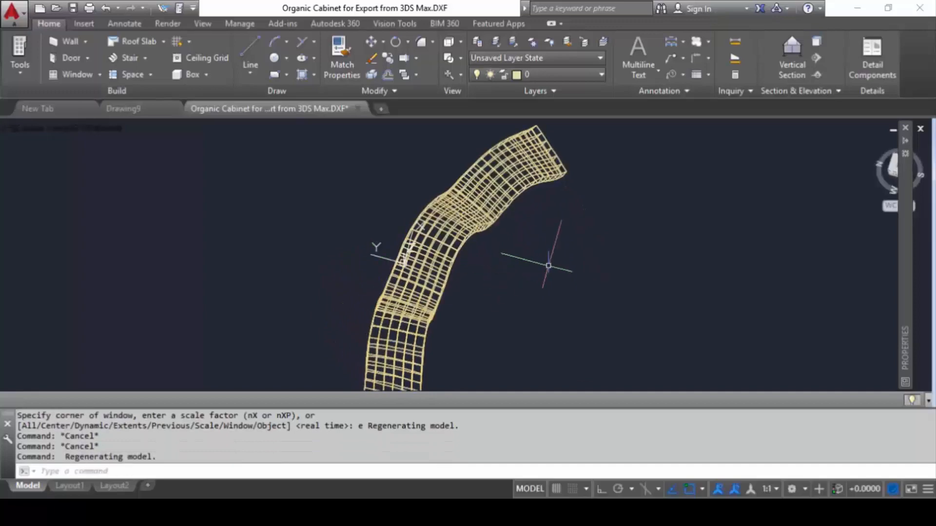
pyautogui.moveTo(547, 261)
pyautogui.keyDown('shift'); pyautogui.mouseDown(button='middle')
pyautogui.moveTo(532, 261)
pyautogui.moveTo(556, 262)
pyautogui.mouseUp(button='middle'); pyautogui.keyUp('shift')
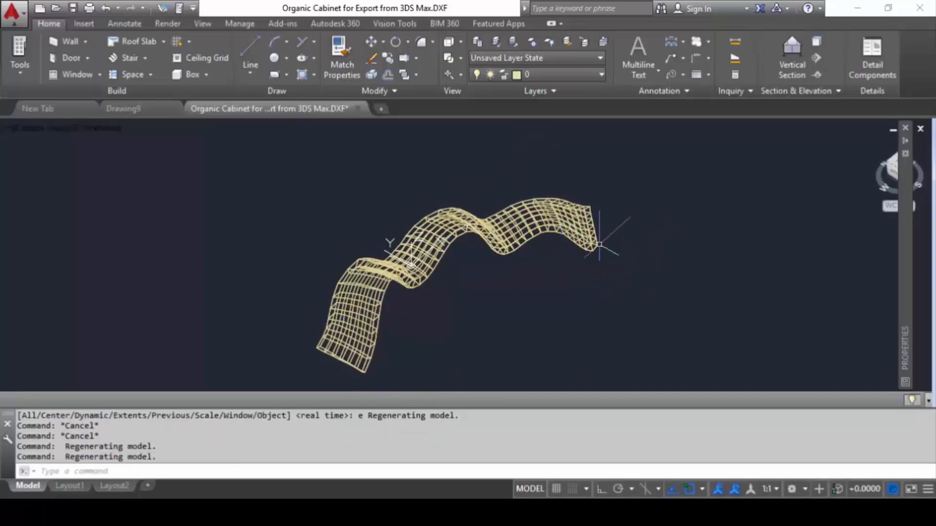
pyautogui.keyDown('shift'); pyautogui.moveTo(606, 247); pyautogui.dragTo(424, 233, button='middle'); pyautogui.keyUp('shift')
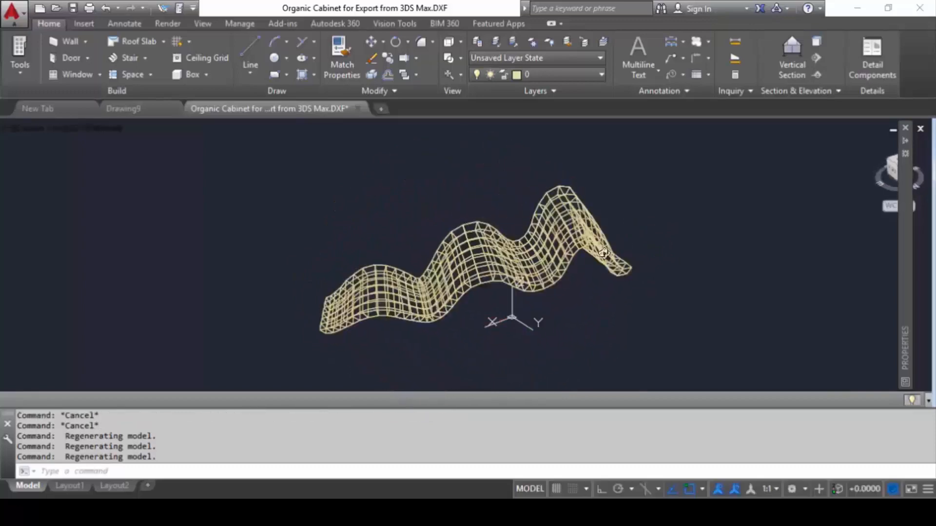
pyautogui.moveTo(585, 243)
pyautogui.keyDown('shift'); pyautogui.mouseDown(button='middle')
pyautogui.moveTo(453, 264)
pyautogui.moveTo(317, 229)
pyautogui.moveTo(482, 193)
pyautogui.moveTo(413, 283)
pyautogui.moveTo(419, 278)
pyautogui.moveTo(393, 278)
pyautogui.moveTo(439, 273)
pyautogui.mouseUp(button='middle'); pyautogui.keyUp('shift')
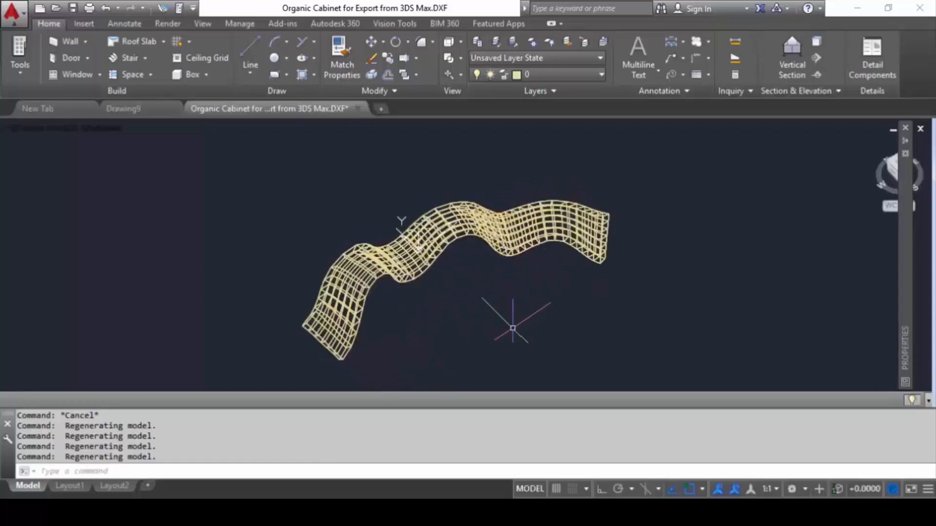
pyautogui.keyDown('shift'); pyautogui.moveTo(525, 315); pyautogui.dragTo(535, 299, button='middle'); pyautogui.keyUp('shift')
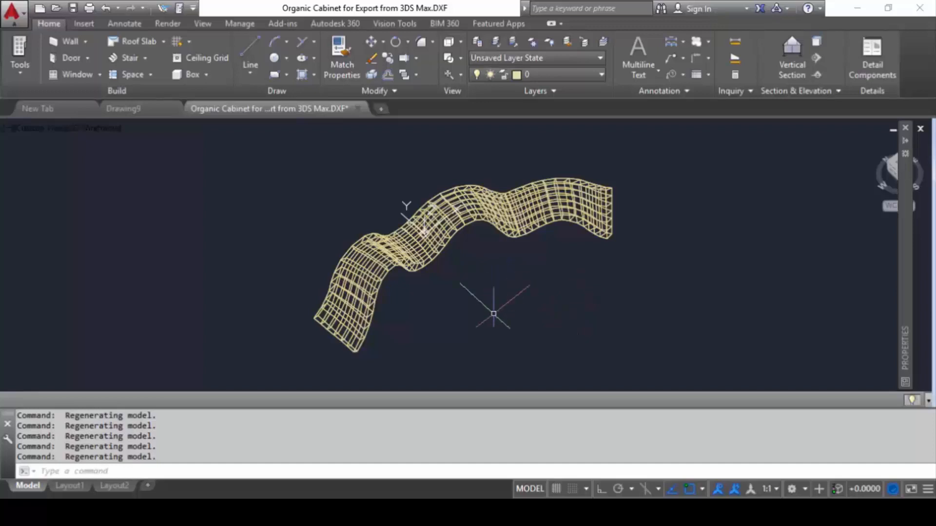
# - Create a new layer named Organic Cabinet
pyautogui.write('LA')
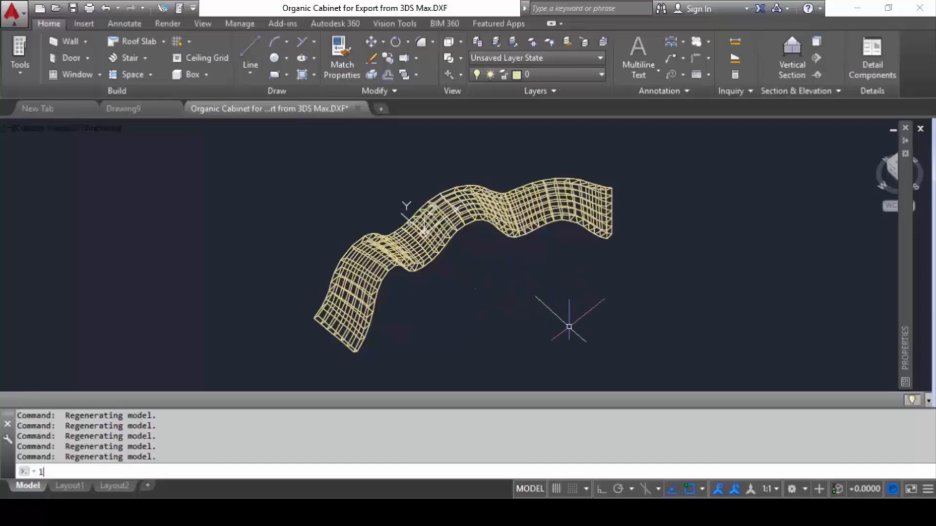
pyautogui.press('Return')
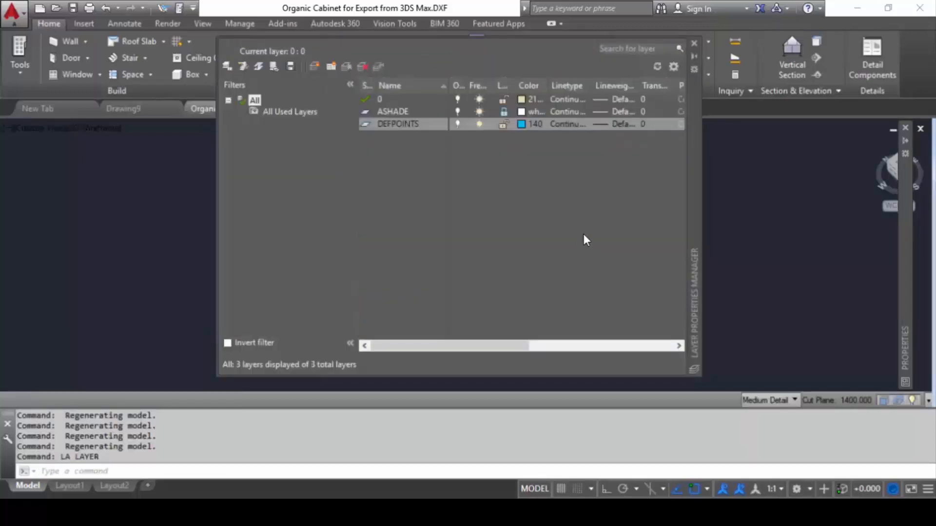
pyautogui.rightClick(401, 171)
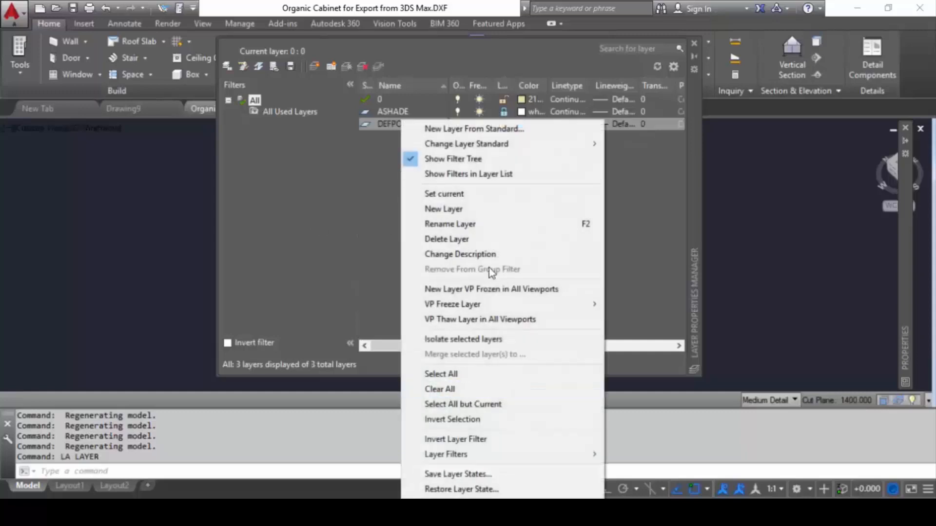
pyautogui.click(517, 209)
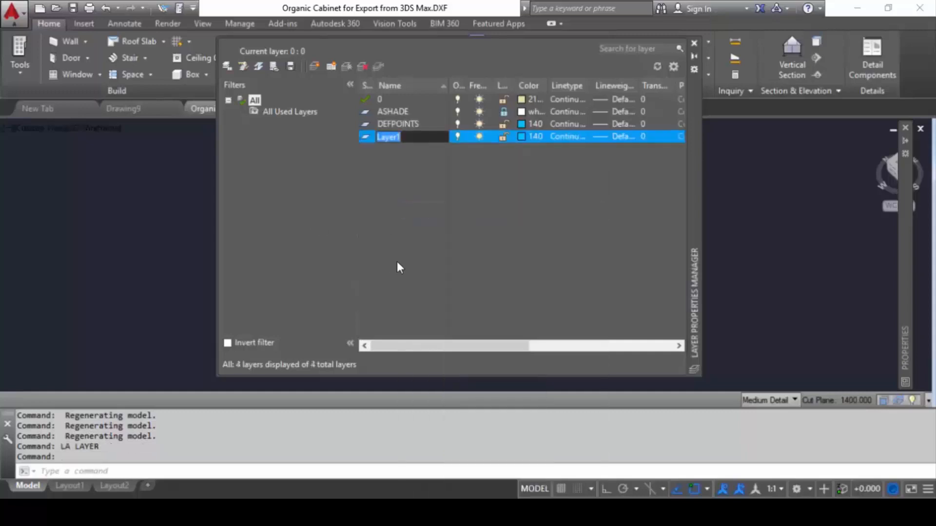
pyautogui.write('Or')
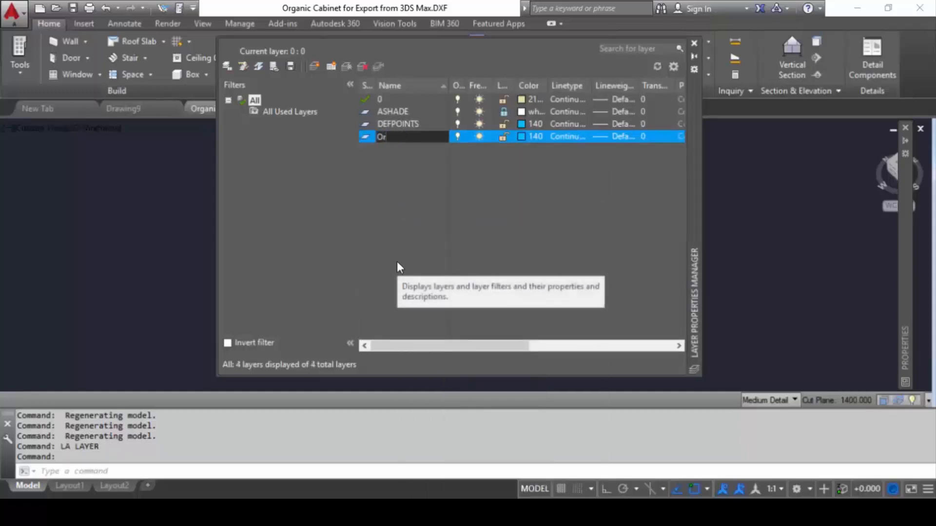
pyautogui.write('ganic Cabinet')
pyautogui.press('Return')
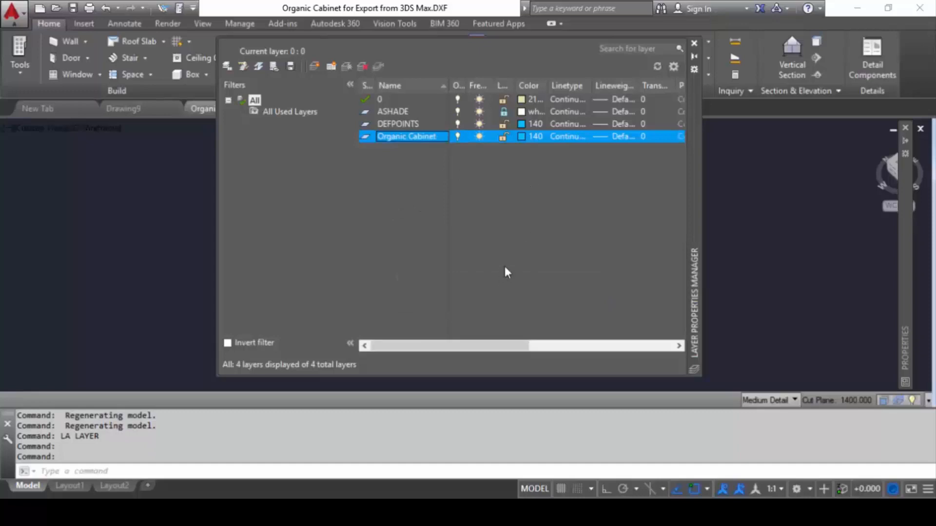
# - Set the Organic Cabinet layer's color to magenta and close the layer manager
pyautogui.click(521, 136)
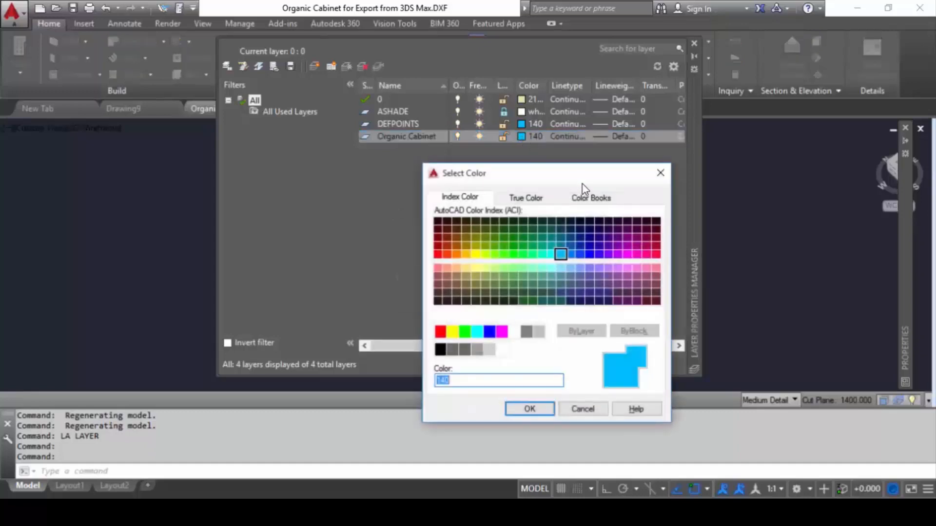
pyautogui.moveTo(590, 180); pyautogui.dragTo(705, 158)
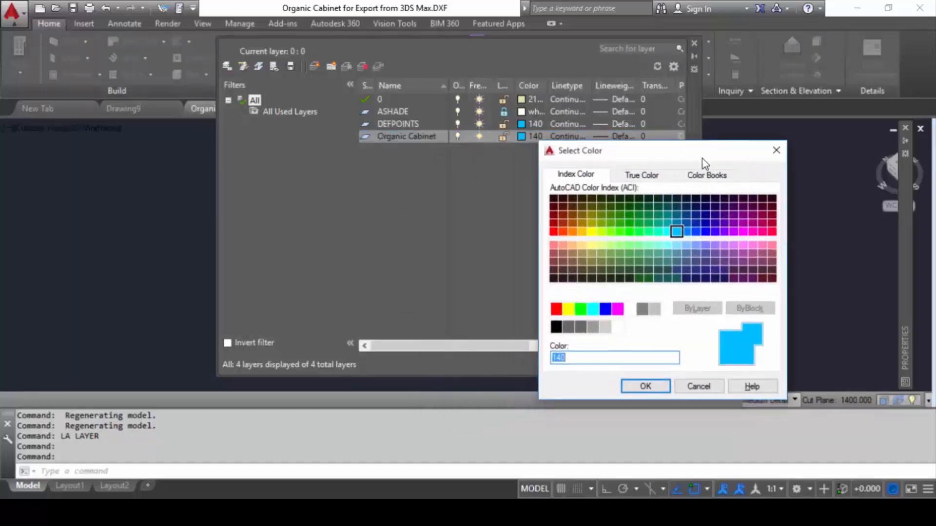
pyautogui.click(617, 309)
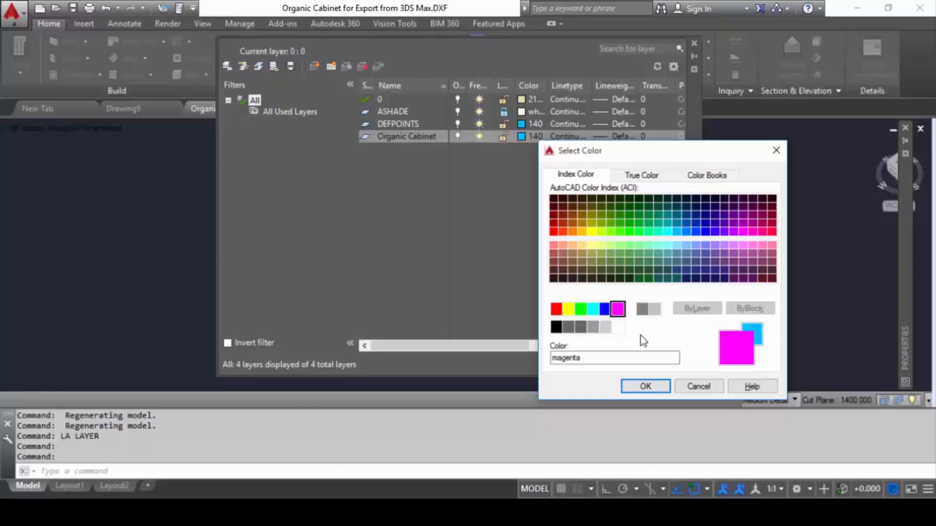
pyautogui.click(653, 388)
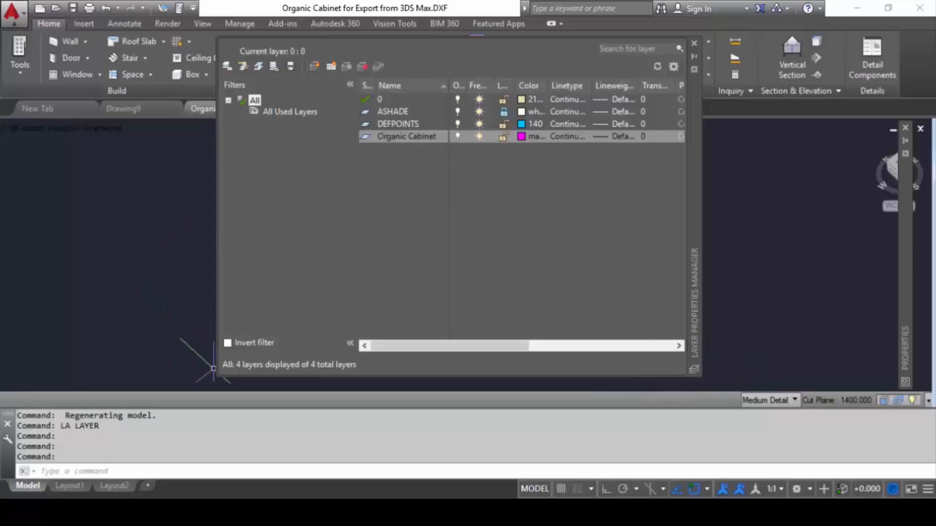
pyautogui.moveTo(216, 375); pyautogui.dragTo(130, 292)
pyautogui.moveTo(696, 165); pyautogui.dragTo(722, 240)
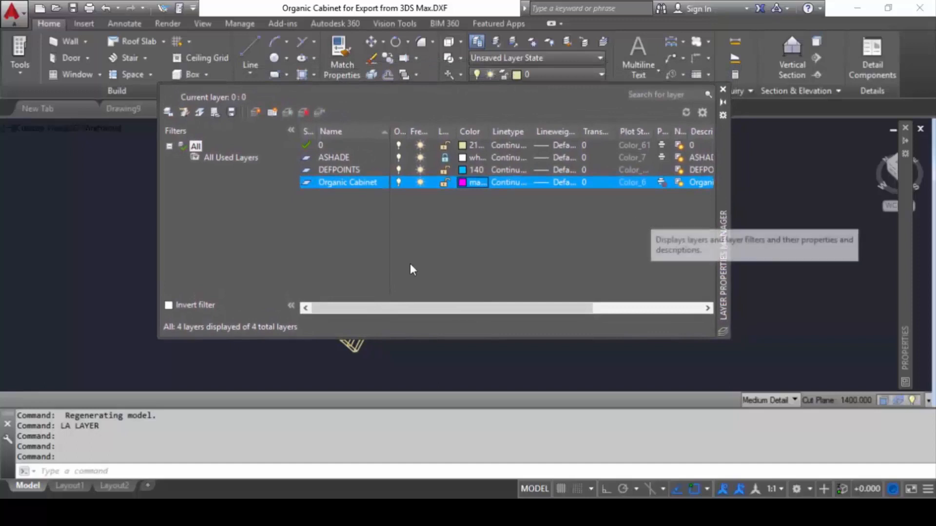
pyautogui.click(723, 89)
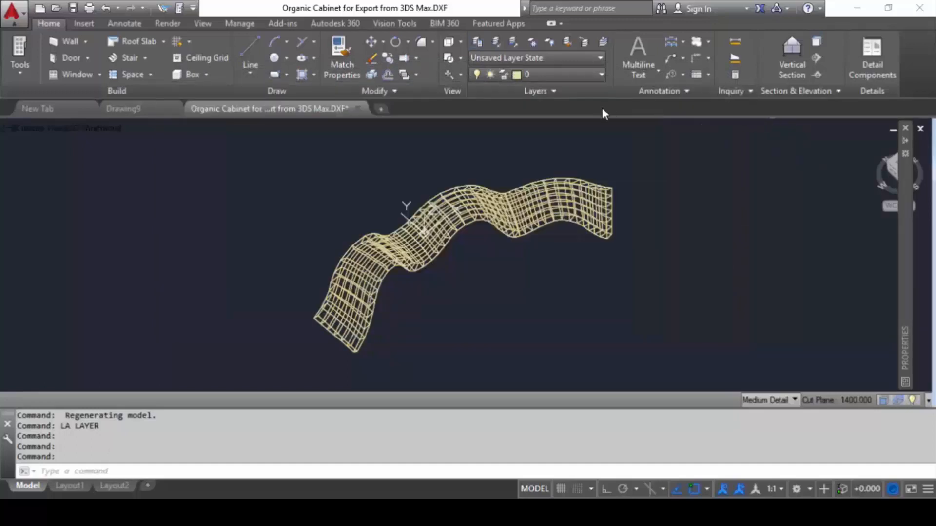
# - Set the imported cabinet mesh's color to ByLayer
pyautogui.click(544, 216)
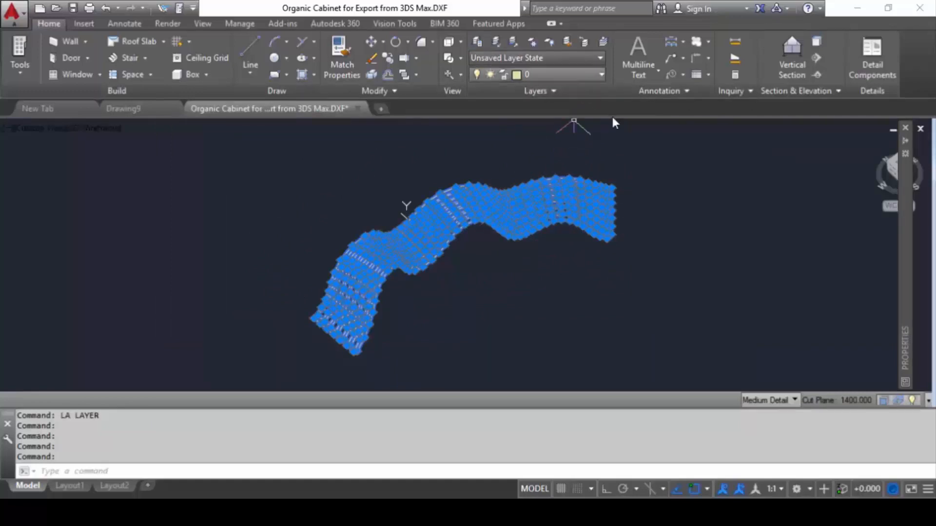
pyautogui.moveTo(905, 201)
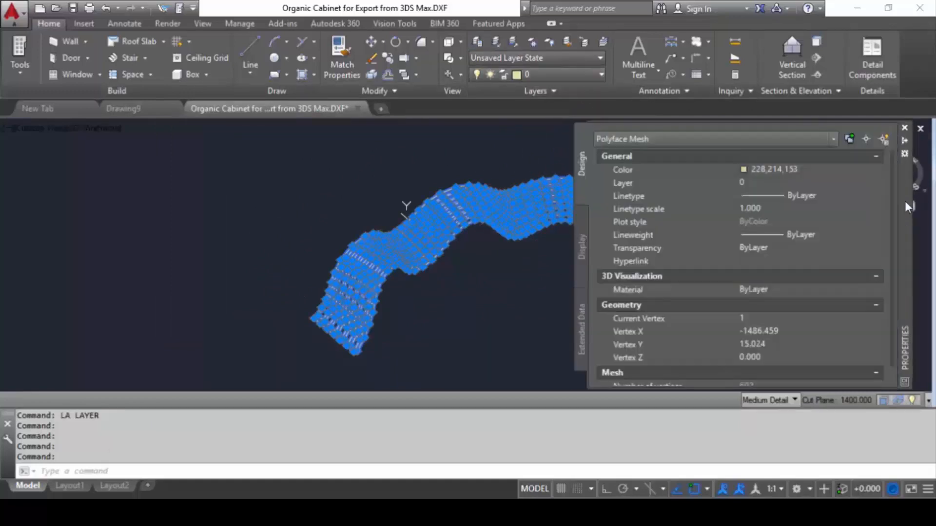
pyautogui.click(879, 168)
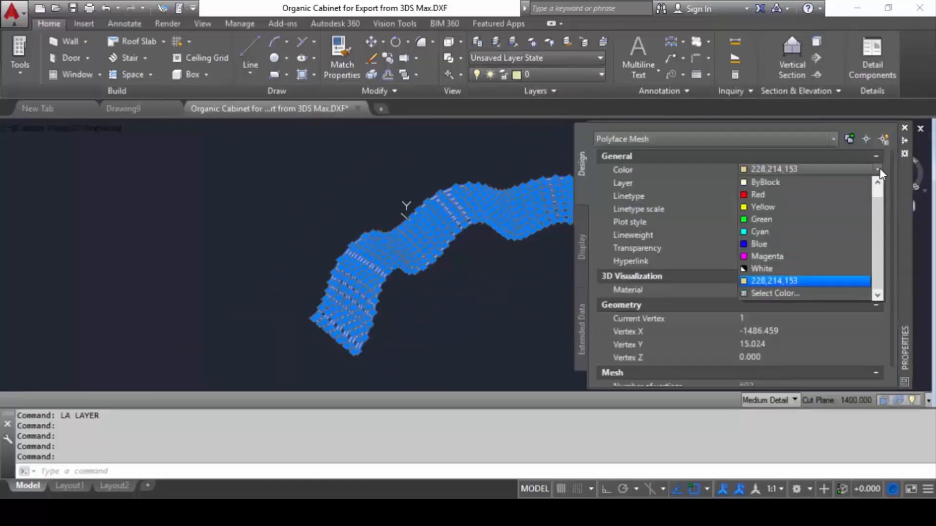
pyautogui.click(882, 206)
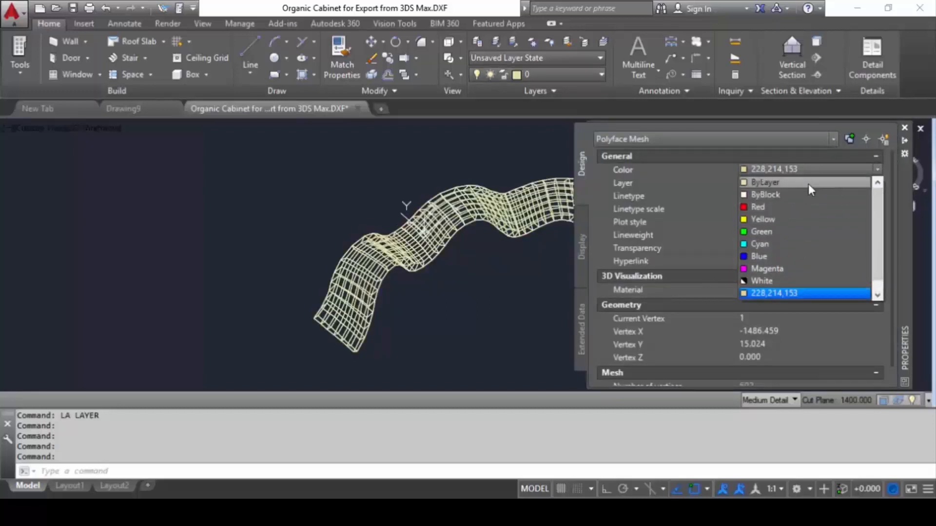
pyautogui.click(808, 183)
# - Assign the cabinet mesh to the Organic Cabinet layer and clear the selection
pyautogui.click(879, 184)
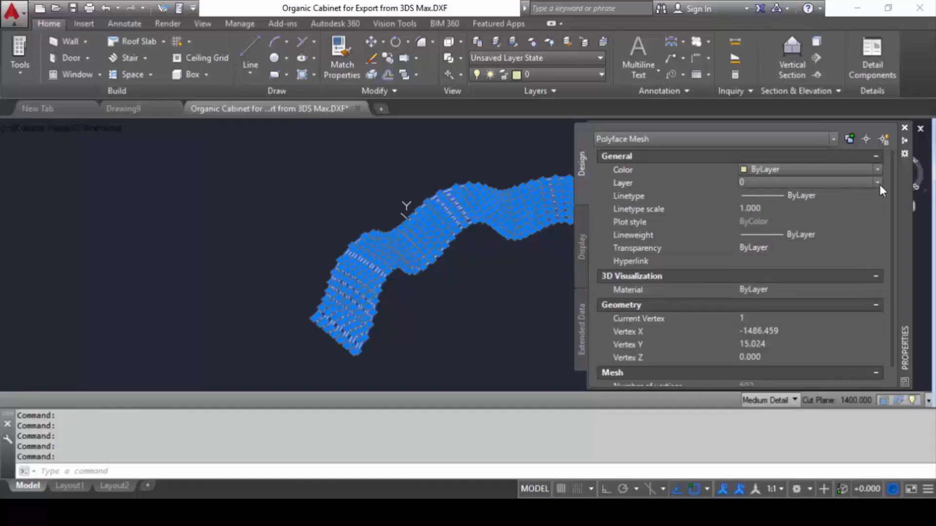
pyautogui.click(878, 184)
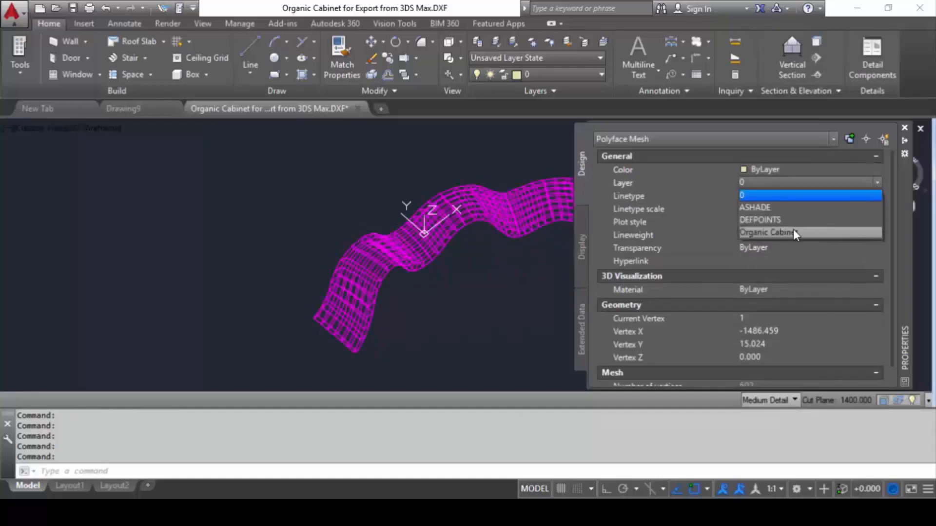
pyautogui.click(792, 231)
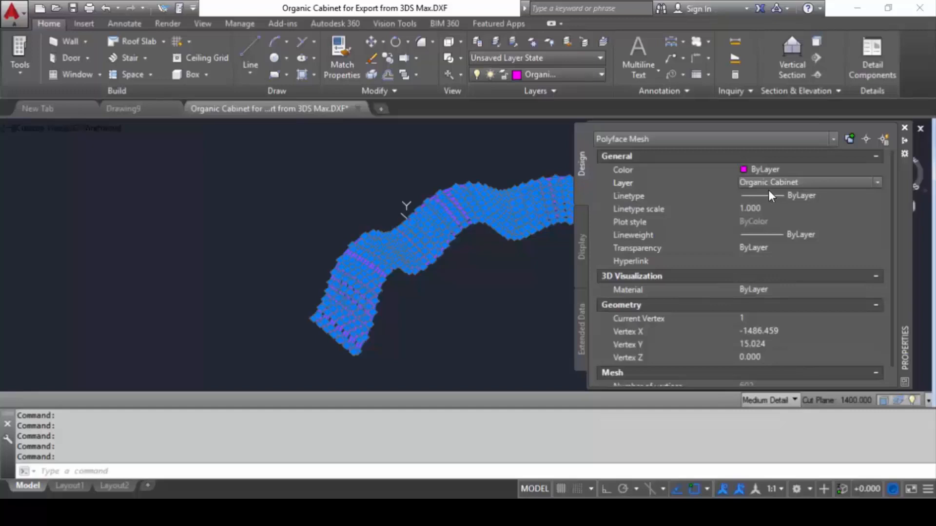
pyautogui.press('Escape')
pyautogui.press('Escape')
pyautogui.press('Escape')
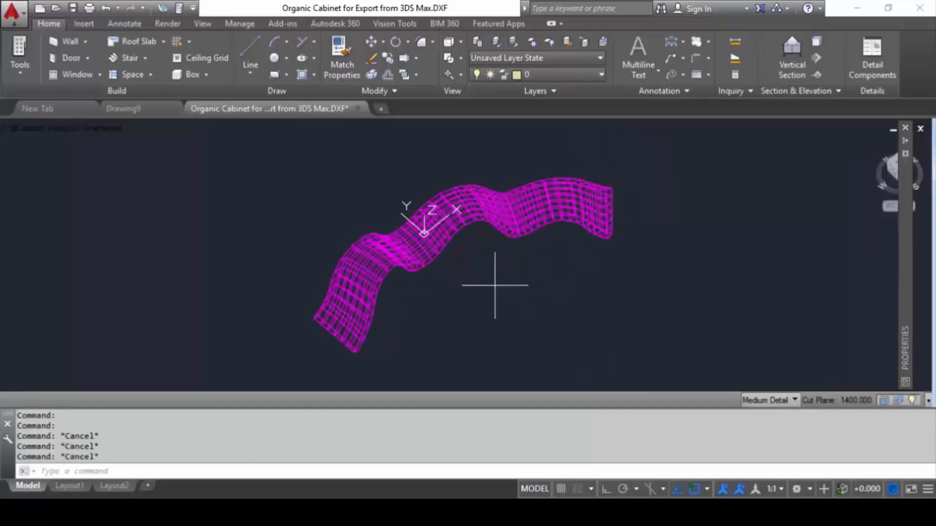
pyautogui.click(495, 286)
pyautogui.press('Escape')
pyautogui.press('Escape')
pyautogui.press('Escape')
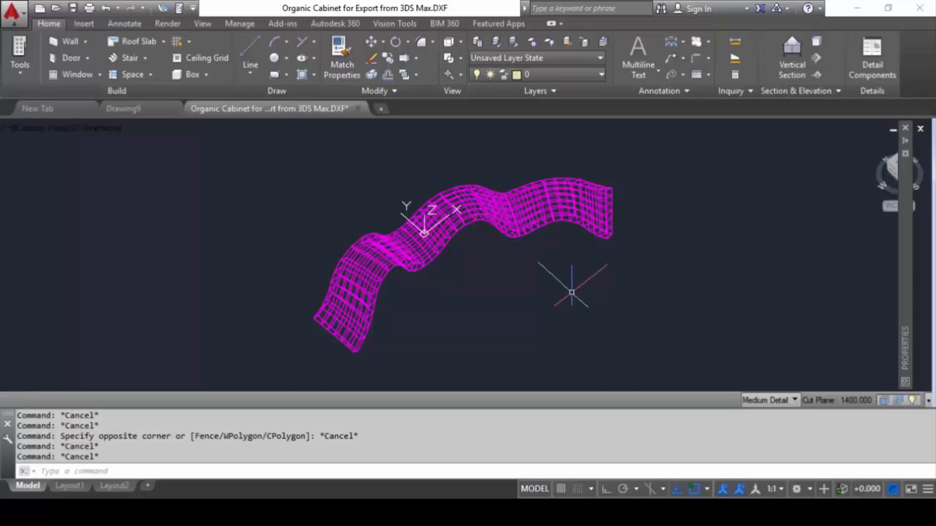
# - Export the drawing with DXFOUT as Organic Cabinet for Export from AutoCAD.dxf, replacing the existing file
pyautogui.keyDown('shift'); pyautogui.moveTo(570, 293); pyautogui.dragTo(568, 296, button='middle'); pyautogui.keyUp('shift')
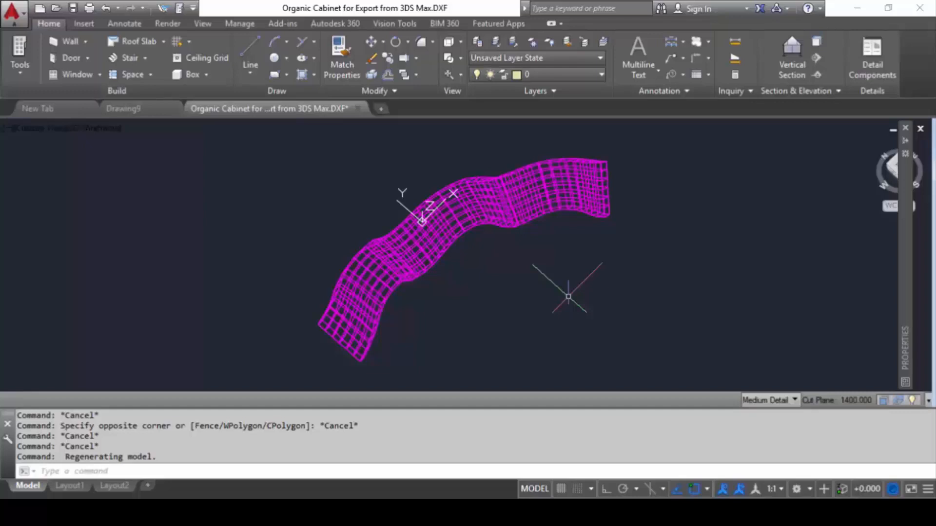
pyautogui.write('DXFOUT')
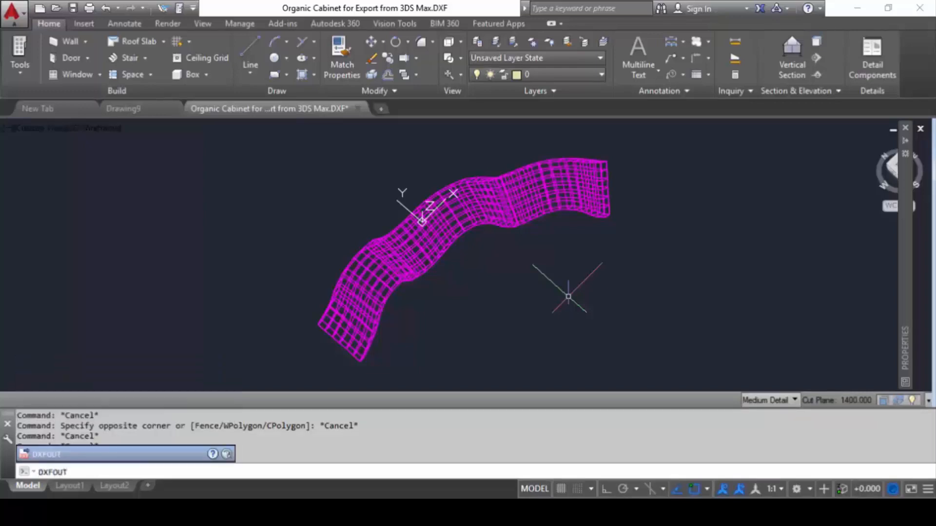
pyautogui.press('alt')
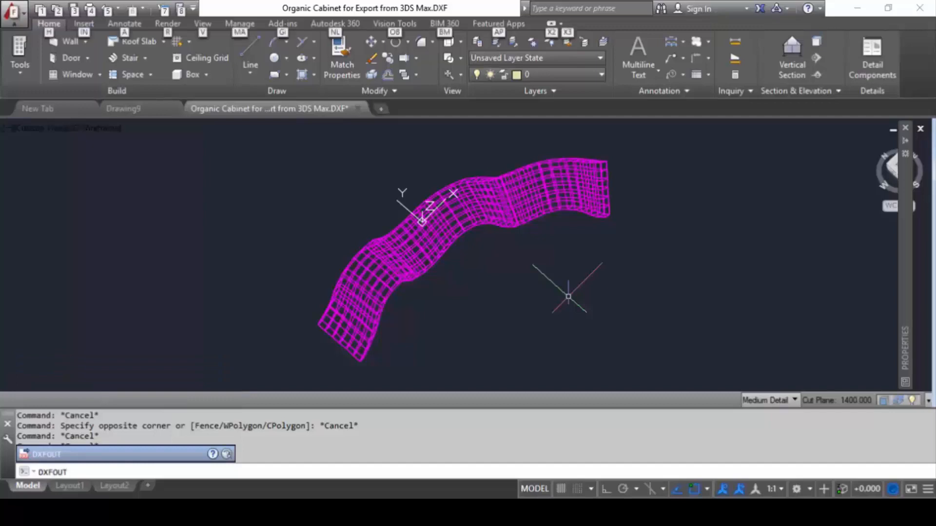
pyautogui.press('alt')
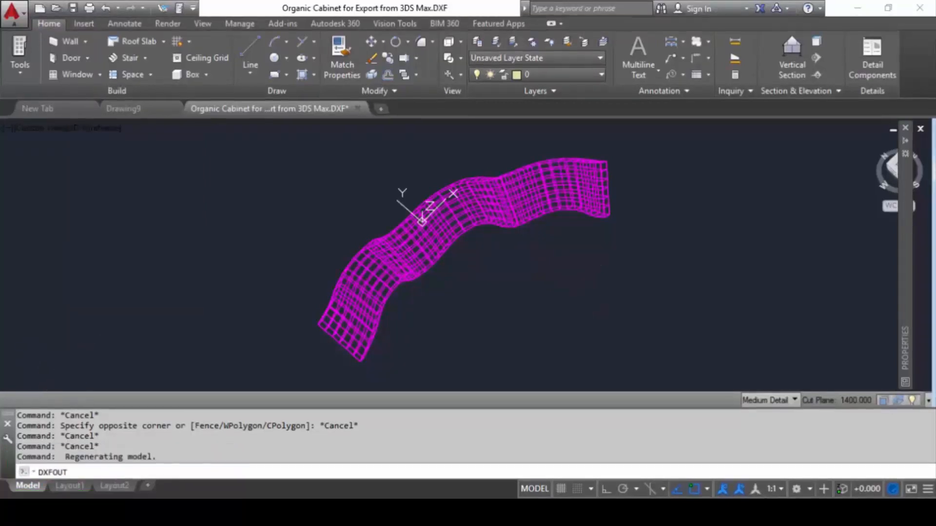
pyautogui.press('Return')
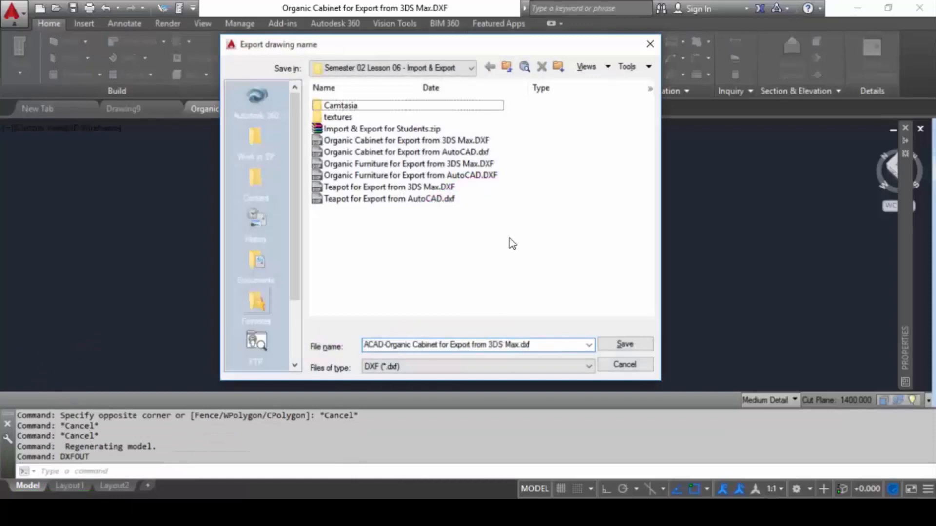
pyautogui.click(443, 152)
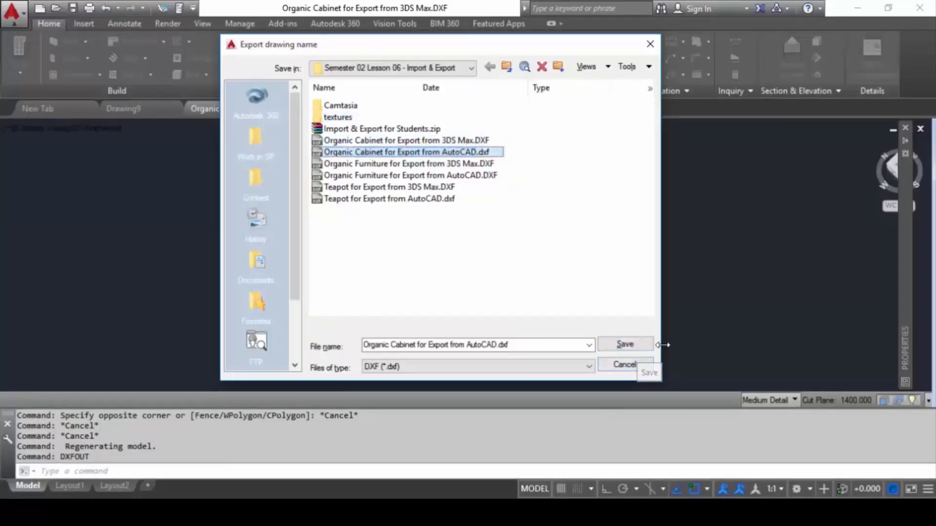
pyautogui.click(628, 350)
pyautogui.click(426, 255)
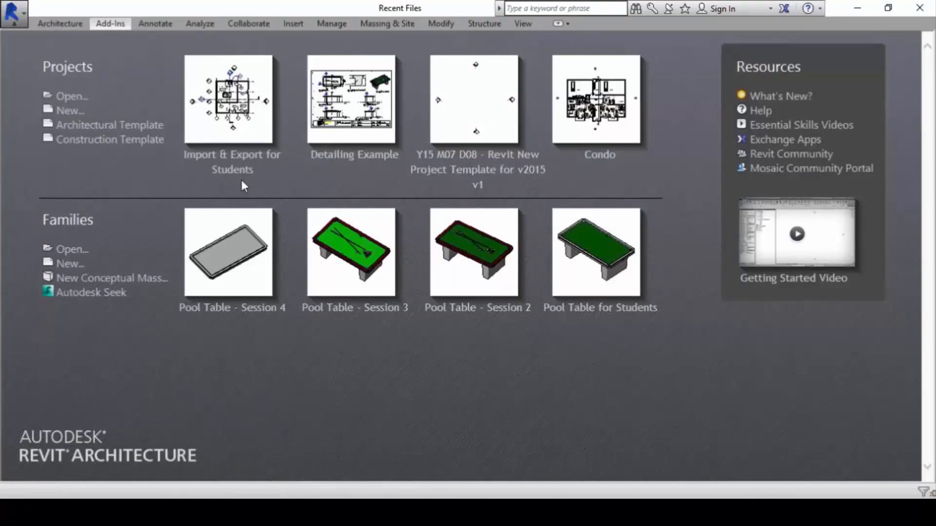
# - Switch to Revit and open the recent project Import & Export for Students
pyautogui.click(274, 168)
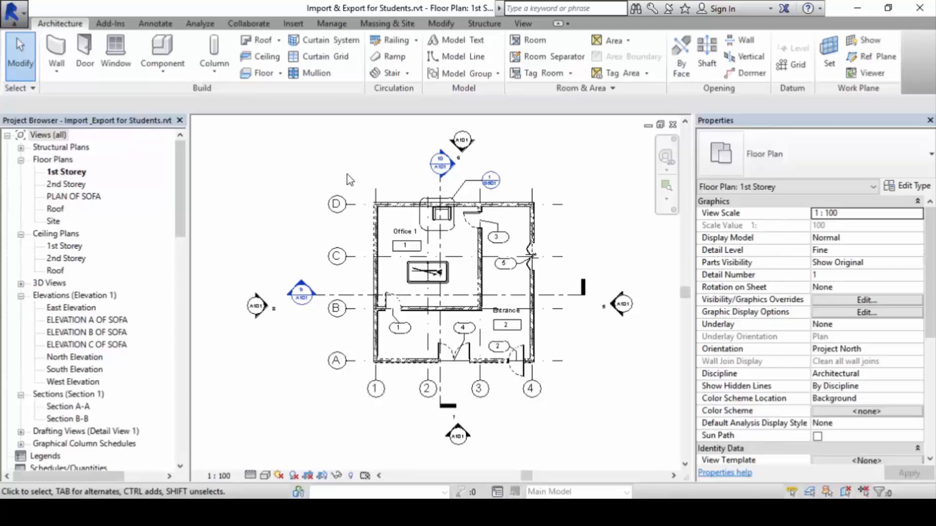
# - Check the Model In-Place instructions in Lesson Notes.txt in Notepad, and return to the Revit project
pyautogui.hotkey('alt', 'Tab')
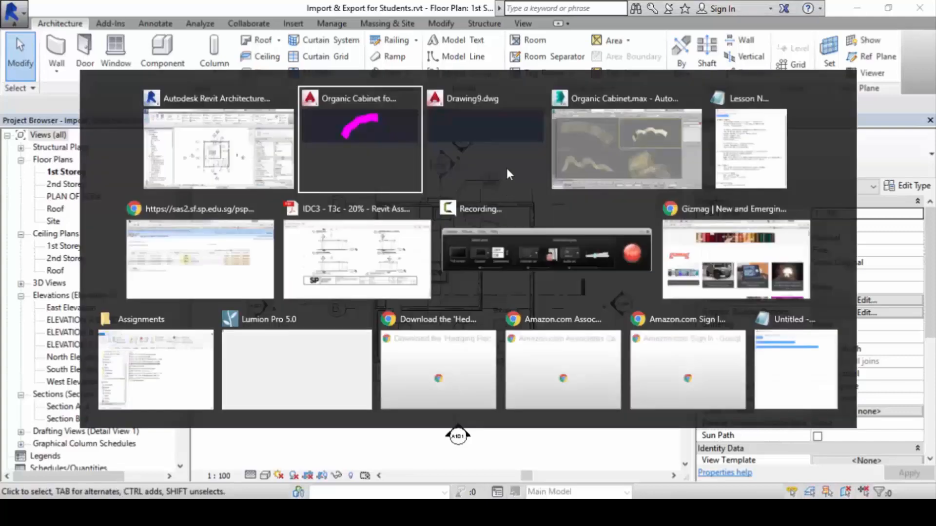
pyautogui.hotkey('alt', 'Tab')
pyautogui.hotkey('alt', 'Tab')
pyautogui.hotkey('alt', 'Tab')
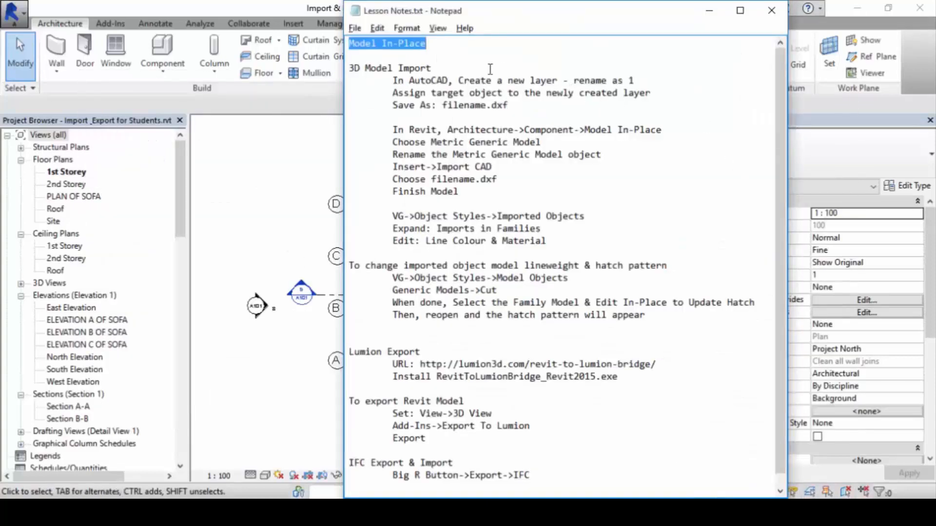
pyautogui.moveTo(432, 44); pyautogui.dragTo(254, 46)
pyautogui.click(203, 137)
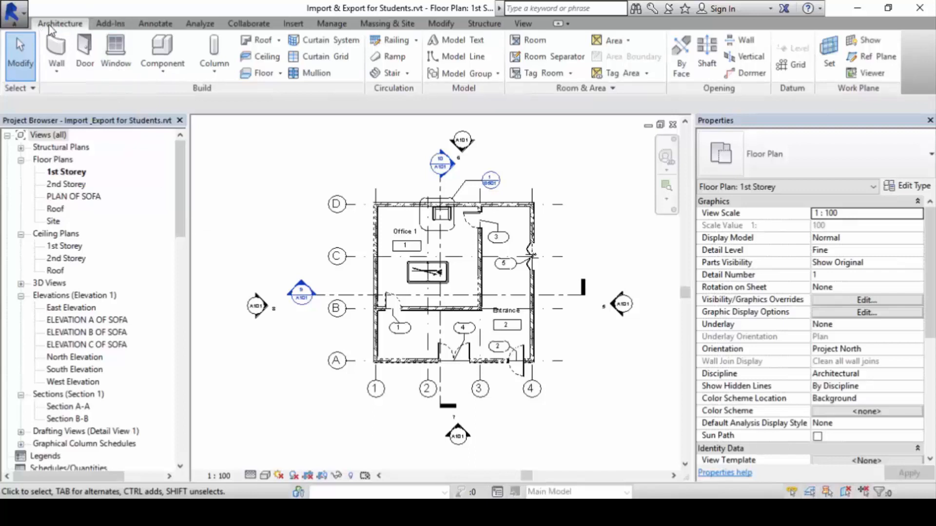
# - Start a Model In-Place component to review the available family categories, and leave without choosing one
pyautogui.click(178, 75)
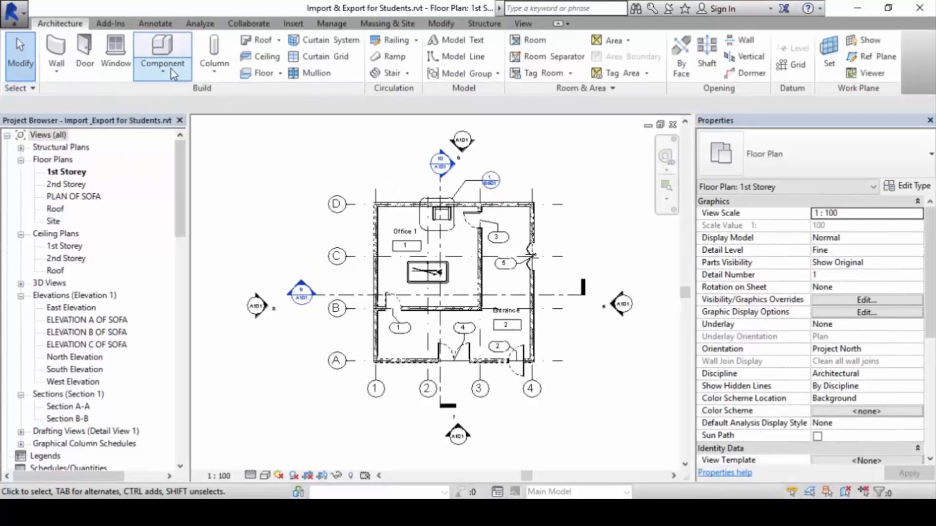
pyautogui.click(171, 68)
pyautogui.click(205, 130)
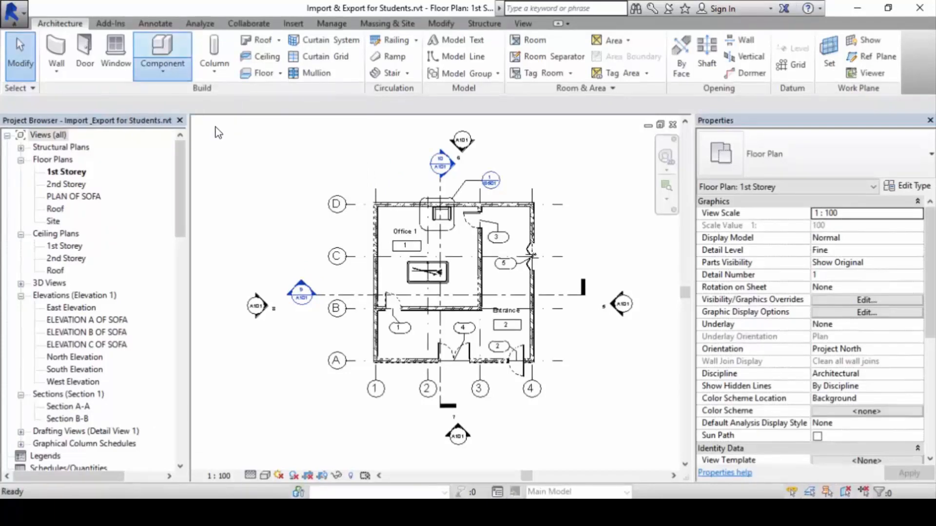
pyautogui.moveTo(358, 45)
pyautogui.mouseDown()
pyautogui.moveTo(295, 59)
pyautogui.moveTo(296, 42)
pyautogui.moveTo(345, 52)
pyautogui.mouseUp()
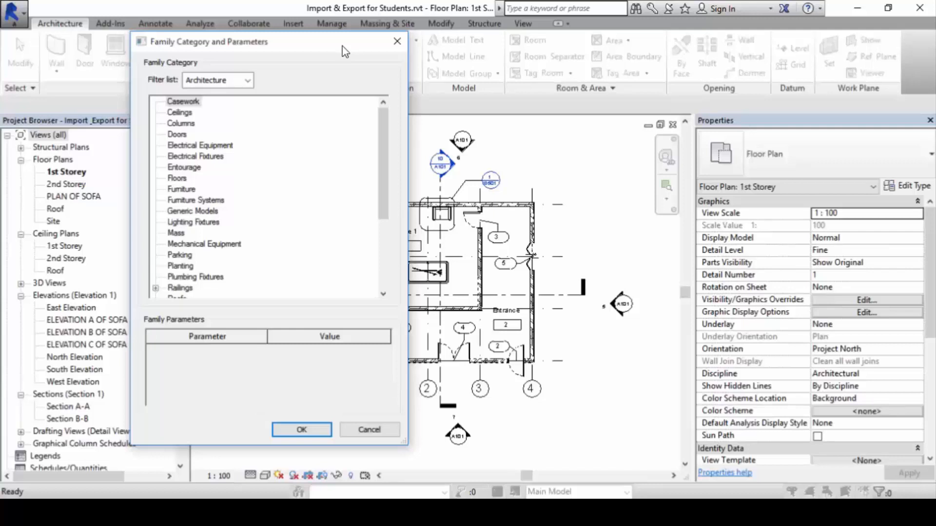
pyautogui.press('Escape')
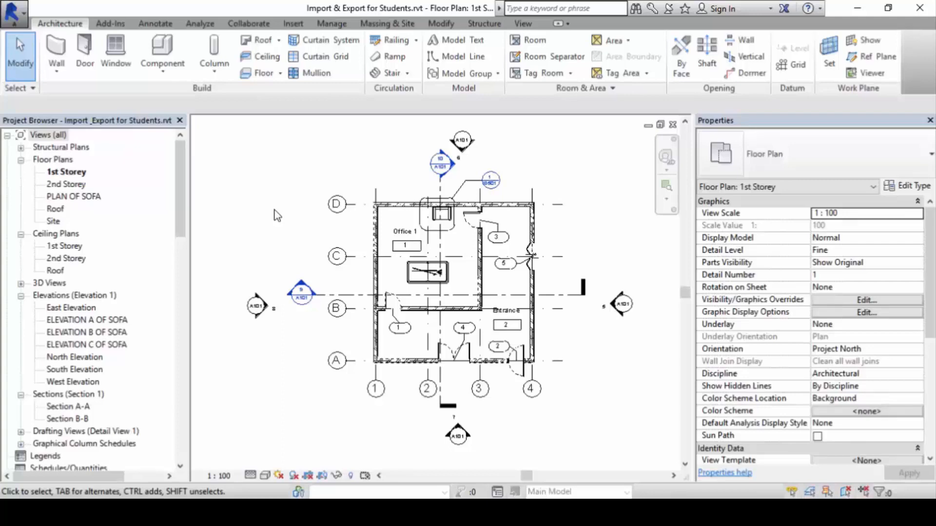
# - Examine the model categories and their Projection/Surface and Cut settings in the 1st Storey plan's Visibility/Graphic Overrides
pyautogui.press('v')
pyautogui.press('g')
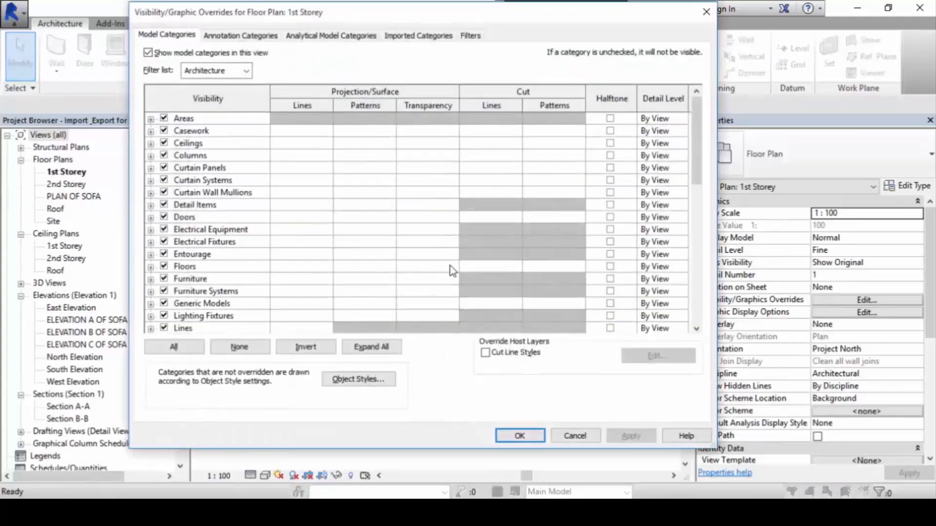
pyautogui.moveTo(630, 16); pyautogui.dragTo(638, 23)
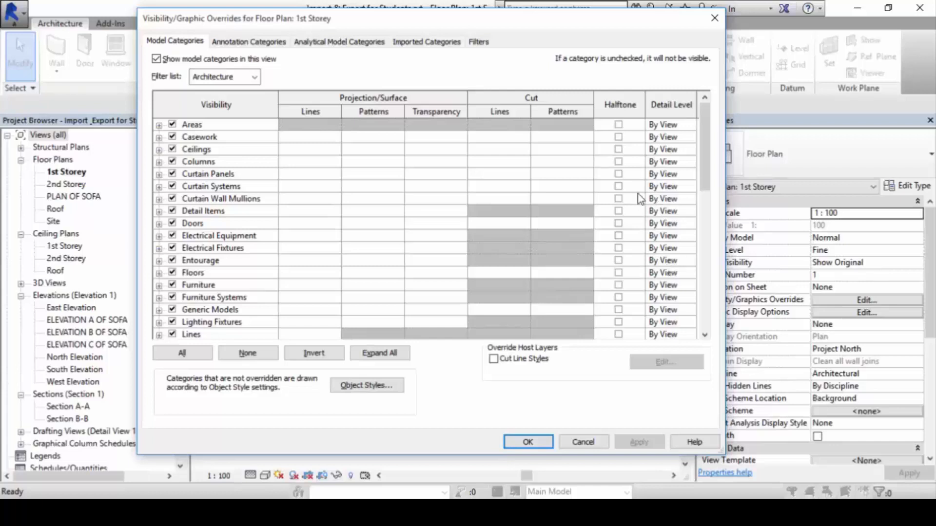
pyautogui.moveTo(584, 25); pyautogui.dragTo(607, 22)
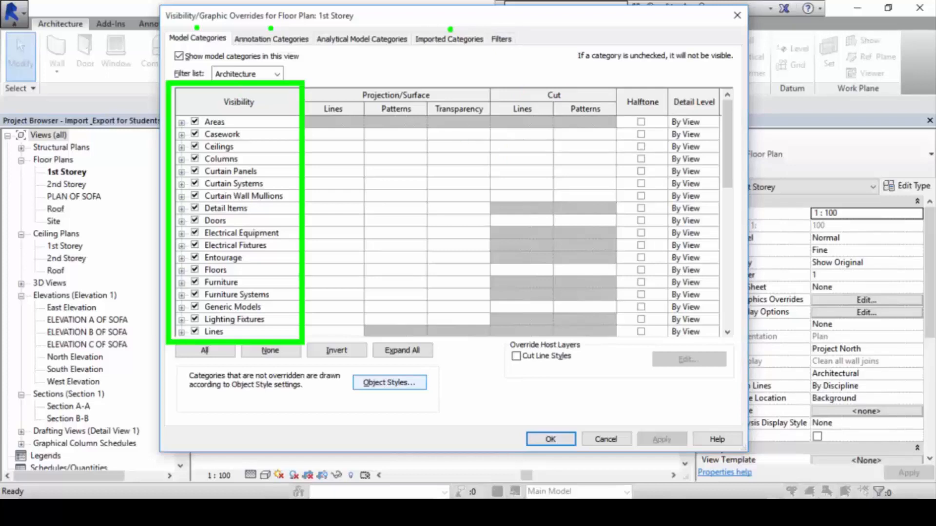
pyautogui.moveTo(389, 19)
pyautogui.mouseDown()
pyautogui.moveTo(400, 78)
pyautogui.moveTo(387, 59)
pyautogui.moveTo(418, 69)
pyautogui.mouseUp()
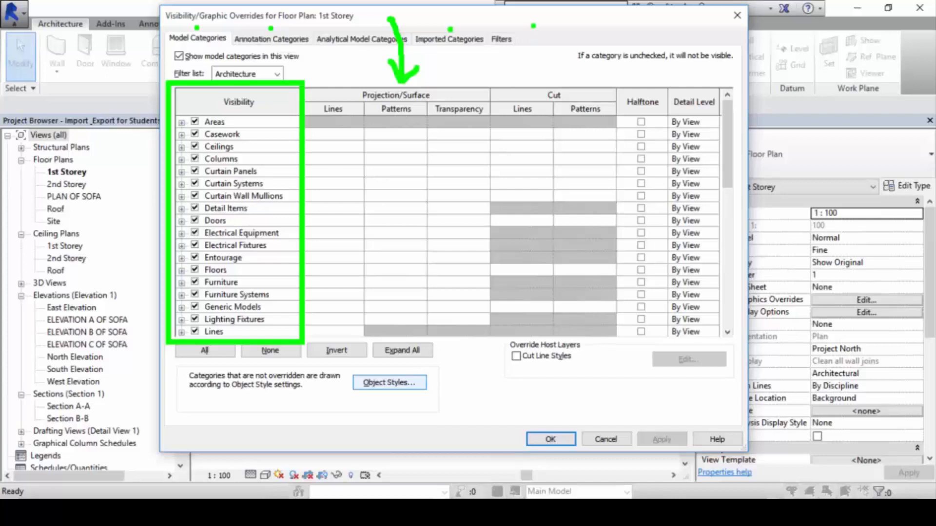
pyautogui.moveTo(535, 20)
pyautogui.mouseDown()
pyautogui.moveTo(552, 84)
pyautogui.moveTo(536, 72)
pyautogui.moveTo(560, 68)
pyautogui.mouseUp()
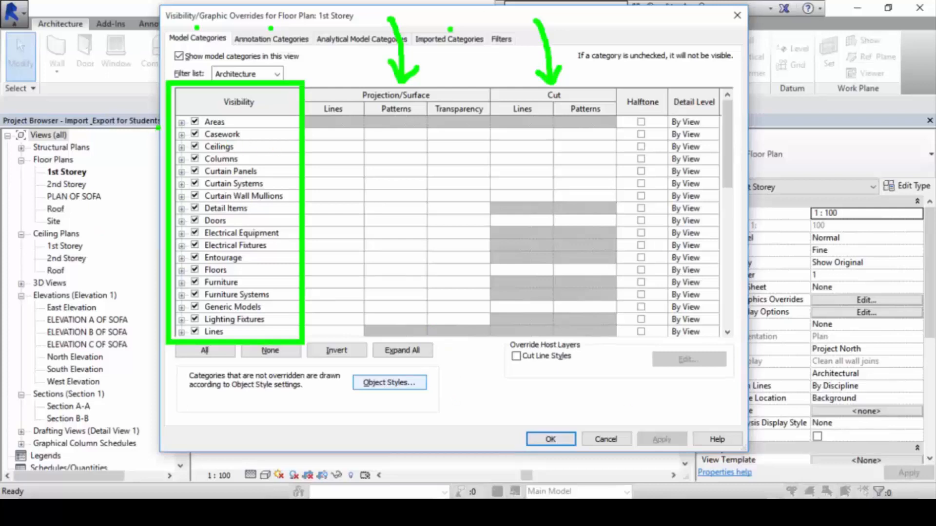
pyautogui.moveTo(152, 125)
pyautogui.mouseDown()
pyautogui.moveTo(218, 146)
pyautogui.moveTo(633, 152)
pyautogui.moveTo(618, 140)
pyautogui.mouseUp()
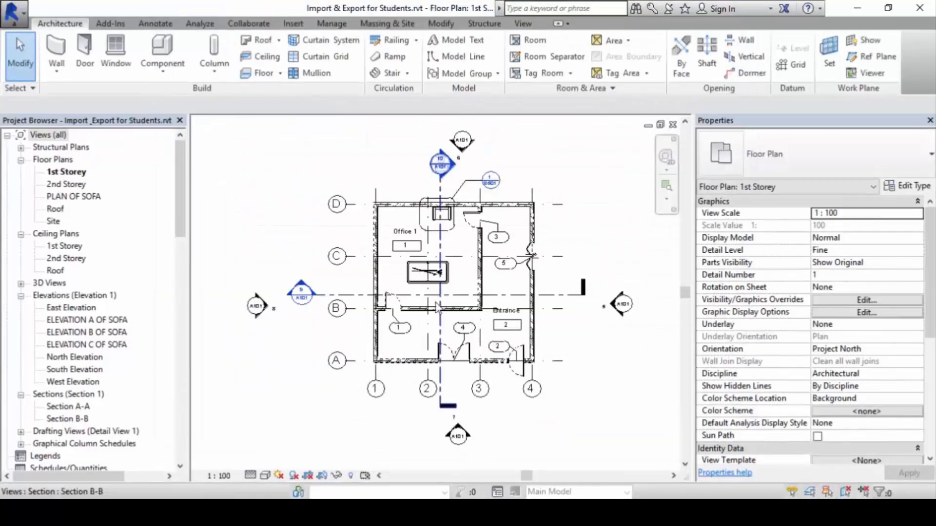
# - Select the chair and the pool table in Office 1, individually and together, to check their category in the properties
pyautogui.scroll(5, 422, 224)
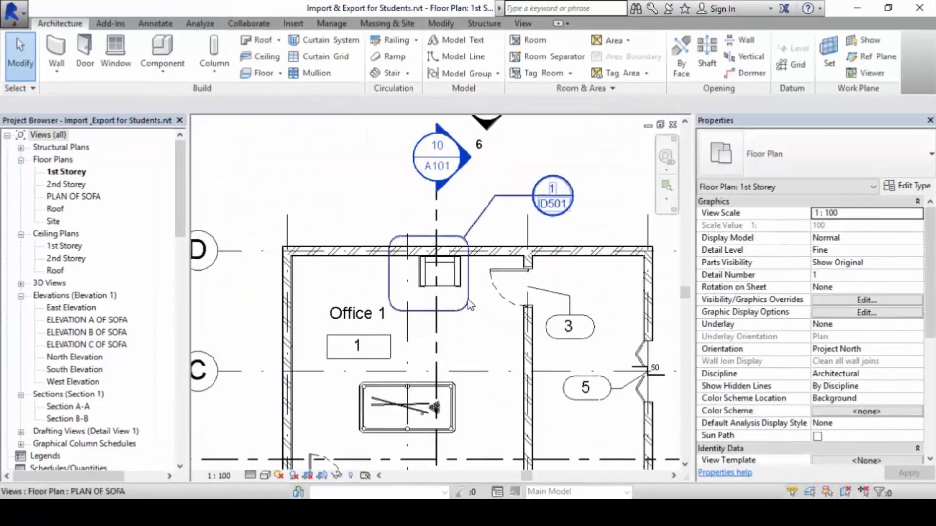
pyautogui.click(490, 202)
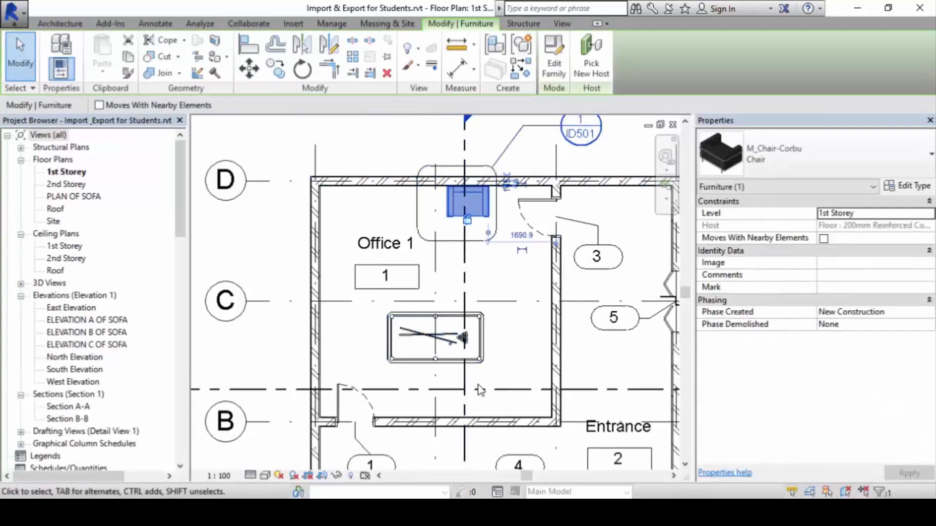
pyautogui.click(480, 349)
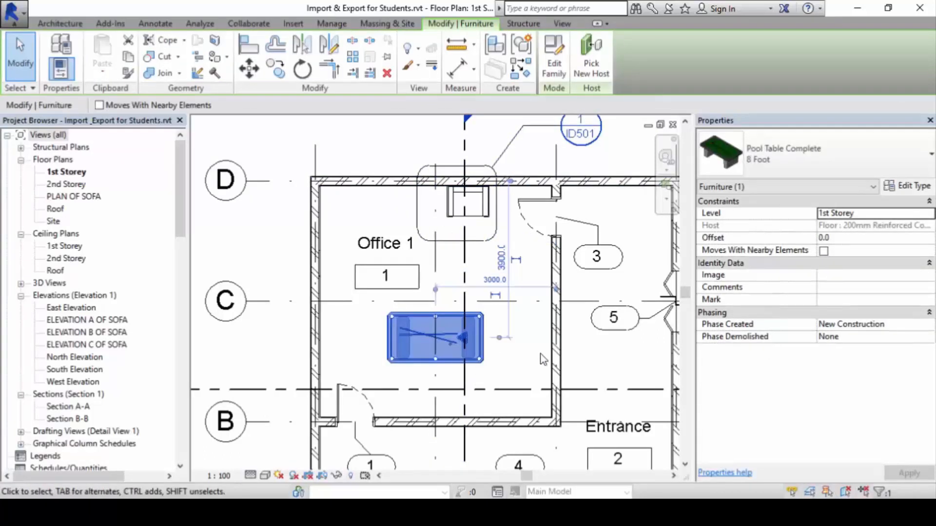
pyautogui.click(527, 345)
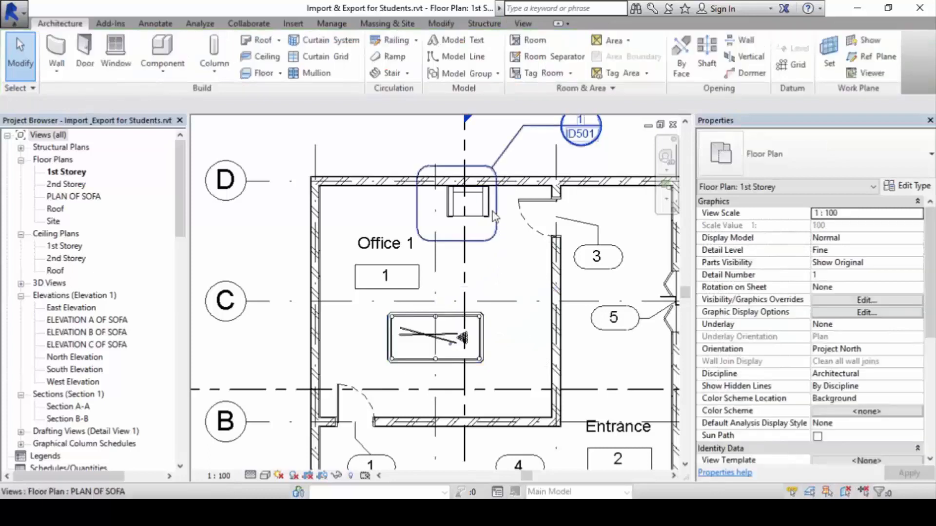
pyautogui.click(468, 201)
pyautogui.keyDown('ctrl'); pyautogui.click(480, 348); pyautogui.keyUp('ctrl')
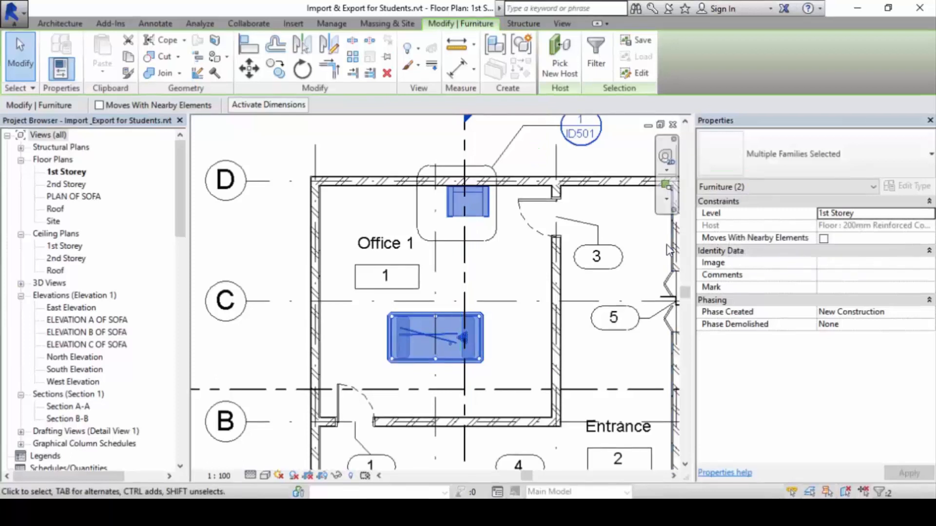
# - Open the Section B-B view from its section mark above Office 1
pyautogui.moveTo(527, 297); pyautogui.dragTo(535, 339, button='middle')
pyautogui.scroll(-1, 459, 302)
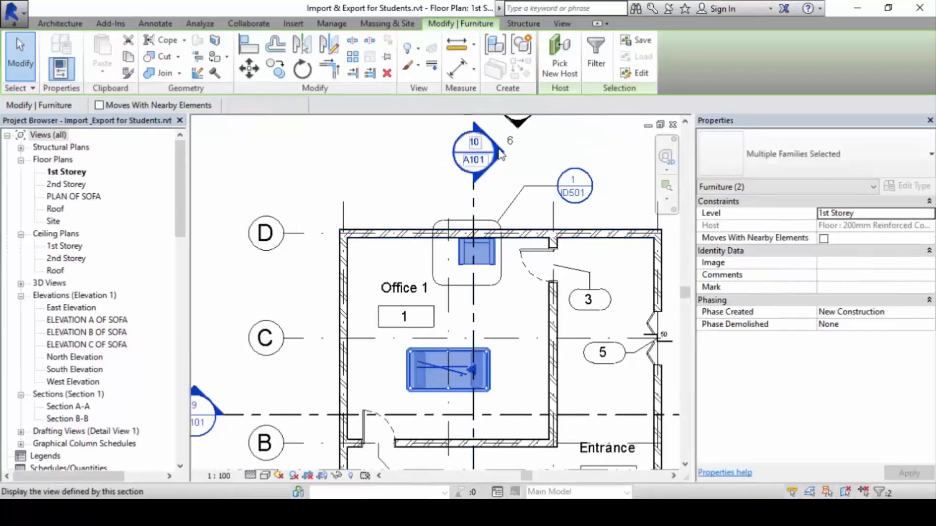
pyautogui.doubleClick(474, 152)
pyautogui.scroll(5, 413, 412)
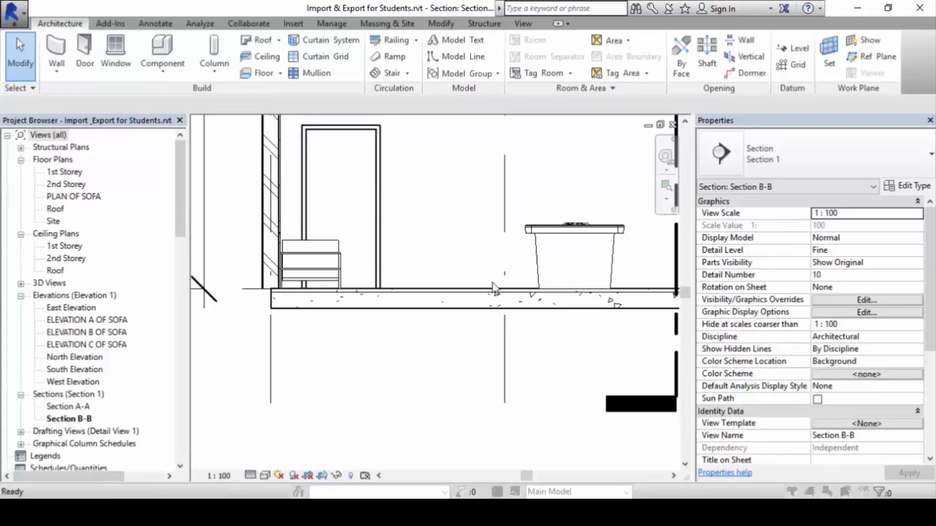
# - Examine the Furniture category's Cut settings in Section B-B's Visibility/Graphic Overrides, and check the pool table's category in the properties
pyautogui.press('v')
pyautogui.press('g')
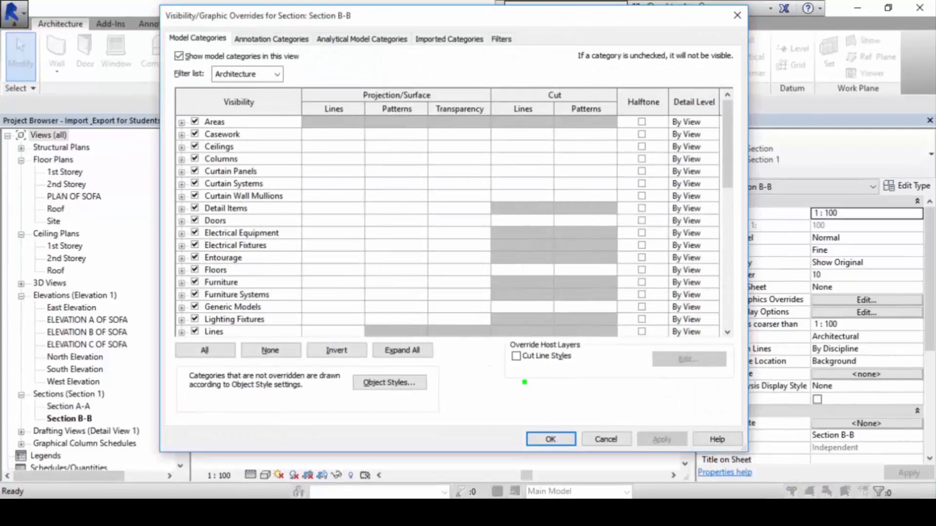
pyautogui.moveTo(493, 385)
pyautogui.mouseDown()
pyautogui.moveTo(522, 345)
pyautogui.moveTo(538, 296)
pyautogui.moveTo(513, 302)
pyautogui.moveTo(548, 308)
pyautogui.mouseUp()
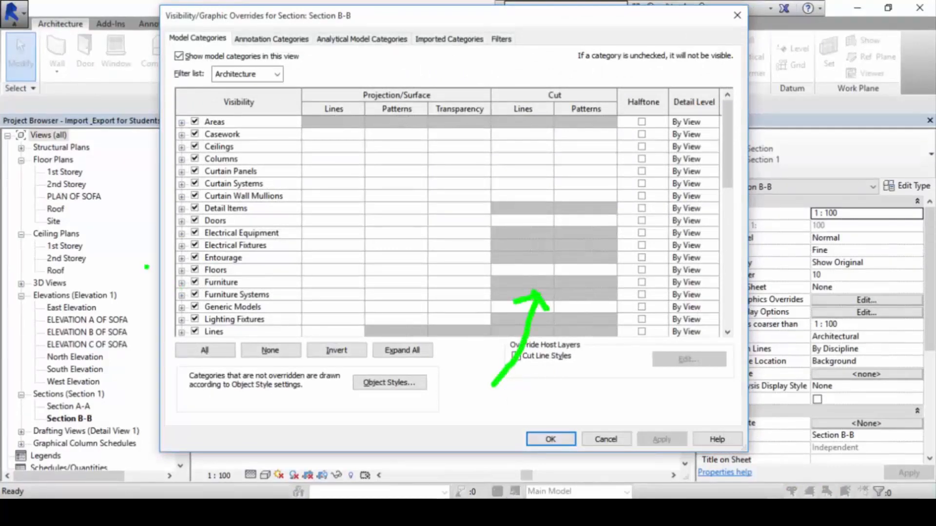
pyautogui.moveTo(167, 269)
pyautogui.mouseDown()
pyautogui.moveTo(522, 296)
pyautogui.moveTo(623, 293)
pyautogui.mouseUp()
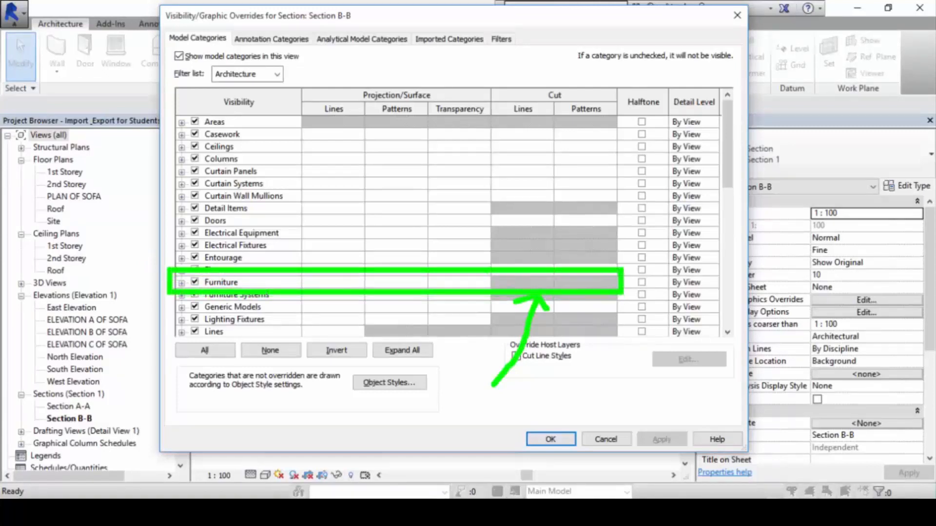
pyautogui.moveTo(490, 268); pyautogui.dragTo(622, 294)
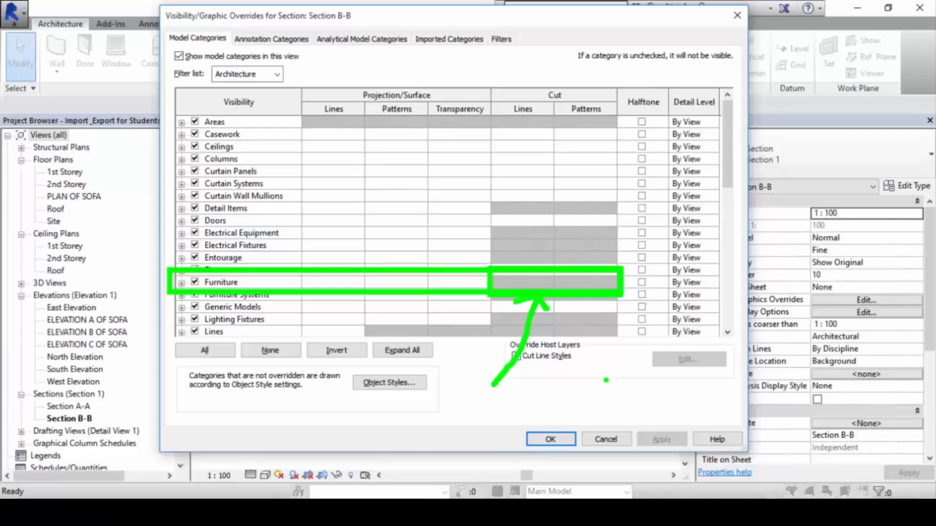
pyautogui.press('Escape')
pyautogui.click(550, 439)
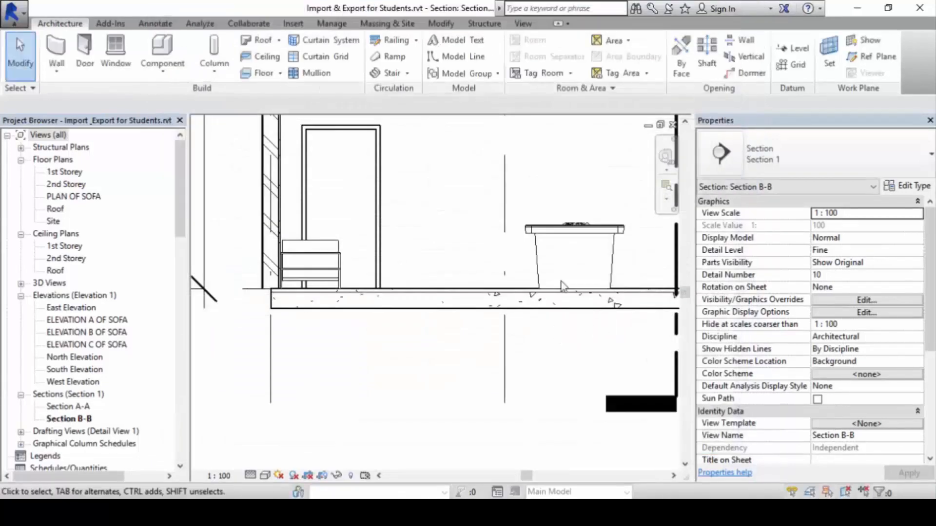
pyautogui.click(575, 258)
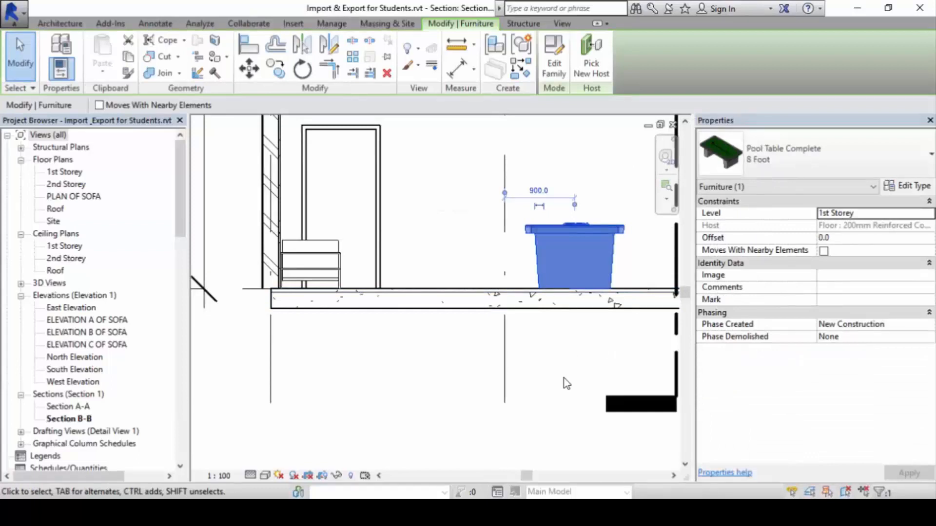
pyautogui.click(455, 330)
pyautogui.click(162, 66)
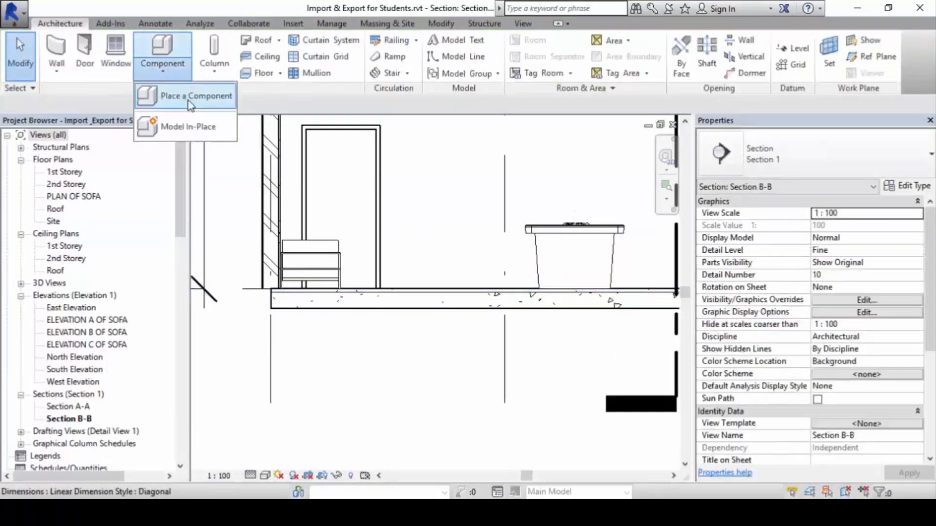
pyautogui.click(188, 126)
pyautogui.moveTo(317, 41); pyautogui.dragTo(347, 28)
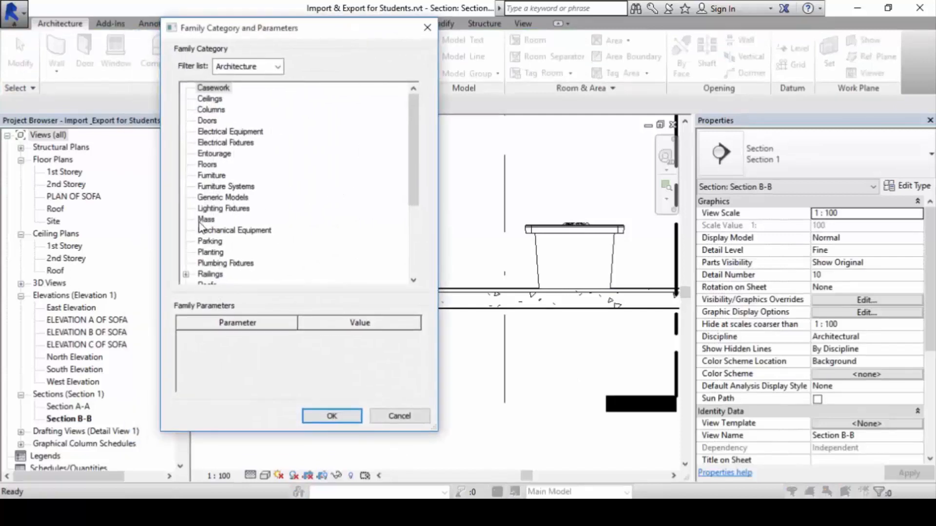
pyautogui.click(211, 177)
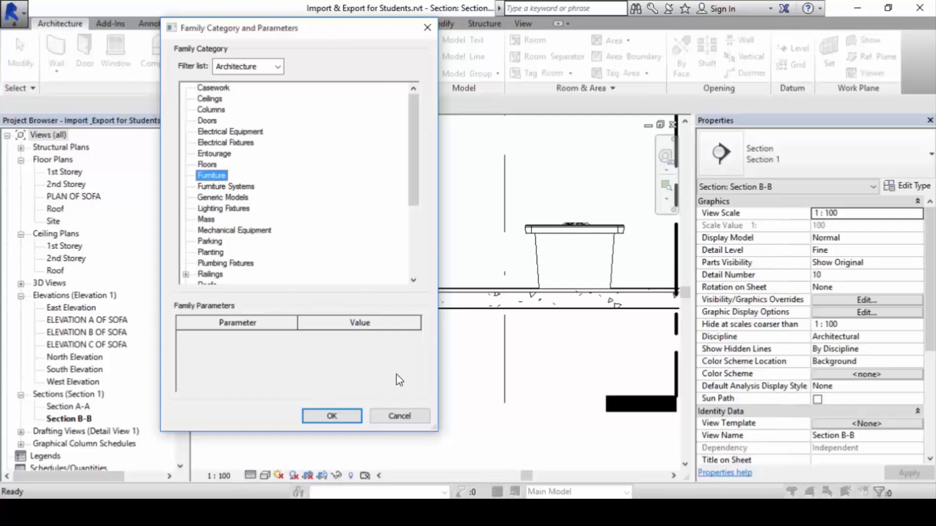
pyautogui.click(400, 417)
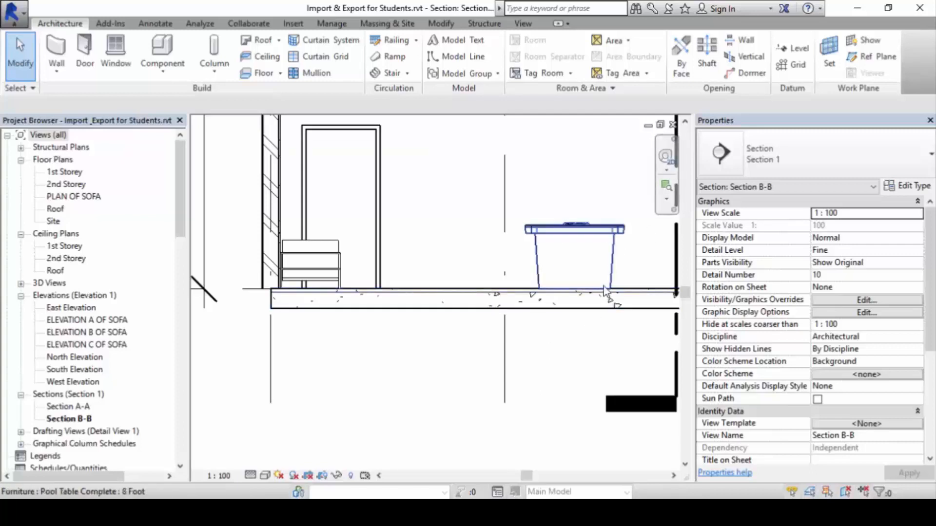
# - Look over the storeys and furniture in Section B-B, and close the section to return to the 1st Storey floor plan
pyautogui.scroll(-3, 585, 278)
pyautogui.moveTo(585, 199); pyautogui.dragTo(502, 267, button='middle')
pyautogui.scroll(2, 571, 233)
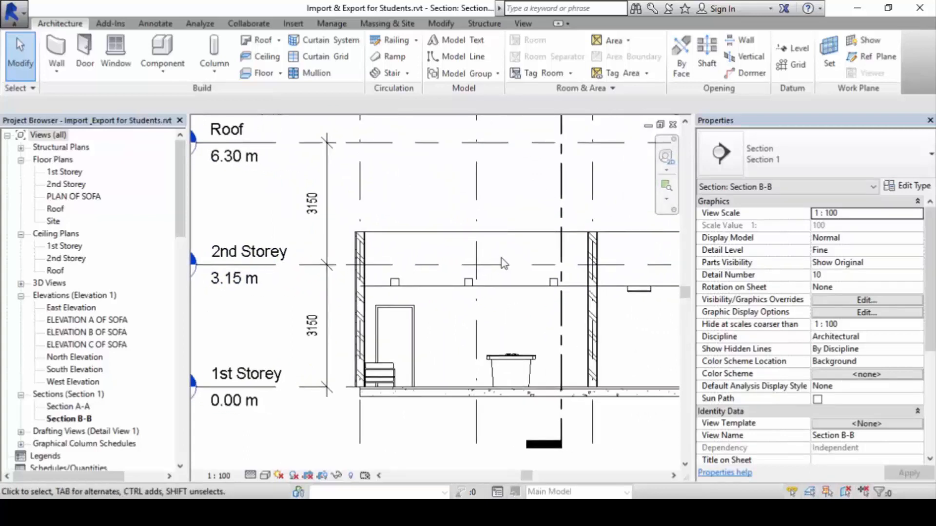
pyautogui.scroll(-1, 503, 263)
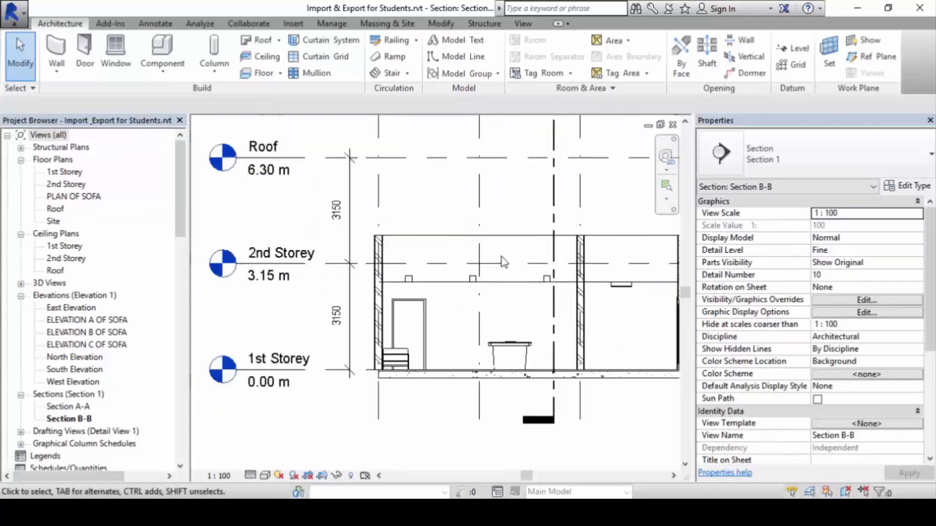
pyautogui.click(672, 125)
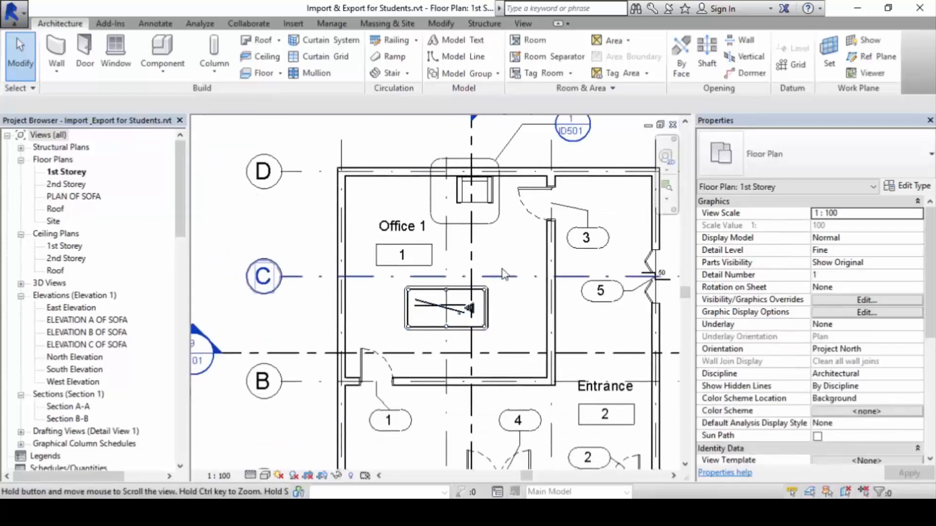
pyautogui.scroll(2, 493, 274)
pyautogui.moveTo(492, 272); pyautogui.dragTo(492, 291, button='middle')
pyautogui.scroll(-2, 488, 288)
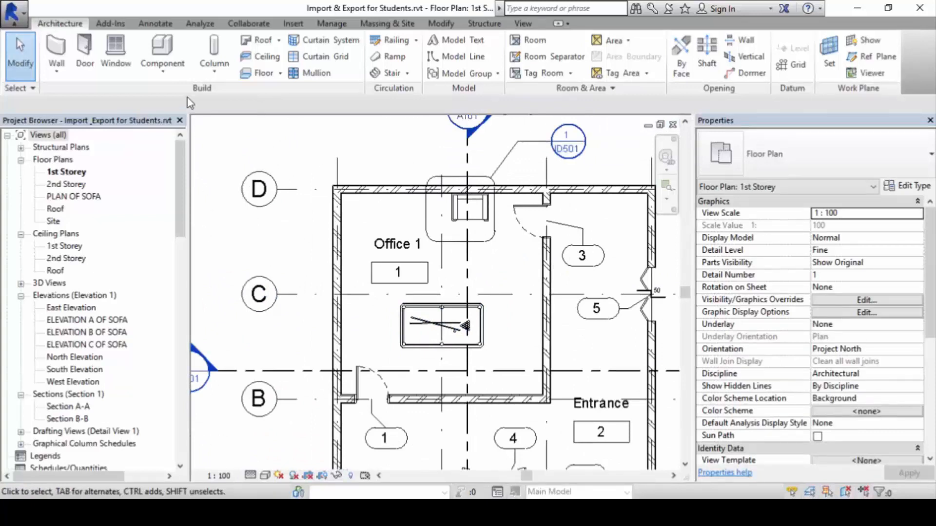
# - Start a Model In-Place component in the Casework family category and accept the name Casework 1
pyautogui.click(178, 74)
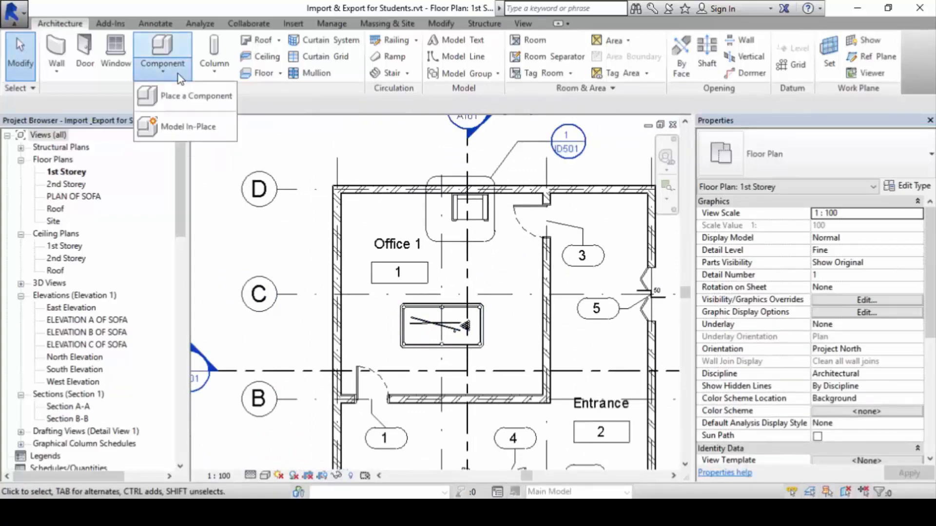
pyautogui.click(227, 130)
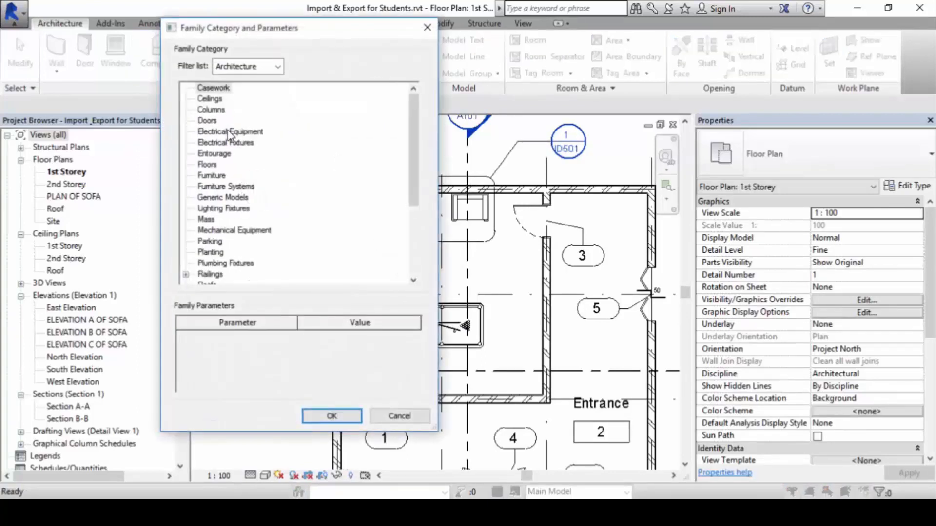
pyautogui.moveTo(342, 30); pyautogui.dragTo(358, 45)
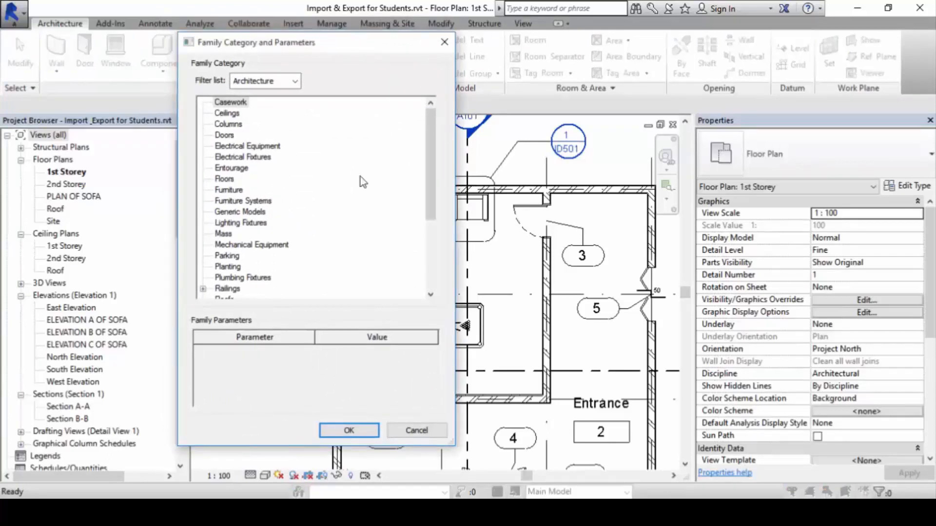
pyautogui.click(217, 191)
pyautogui.click(244, 202)
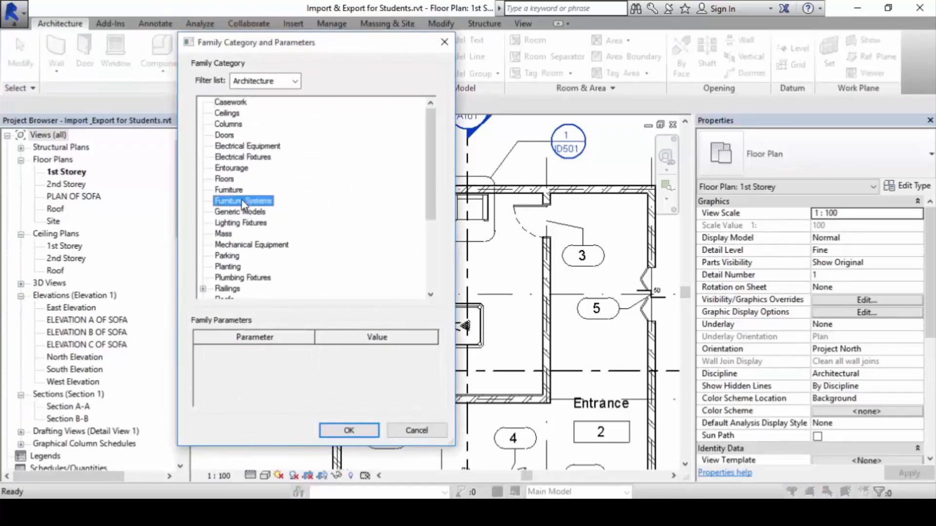
pyautogui.click(228, 190)
pyautogui.click(229, 201)
pyautogui.click(228, 191)
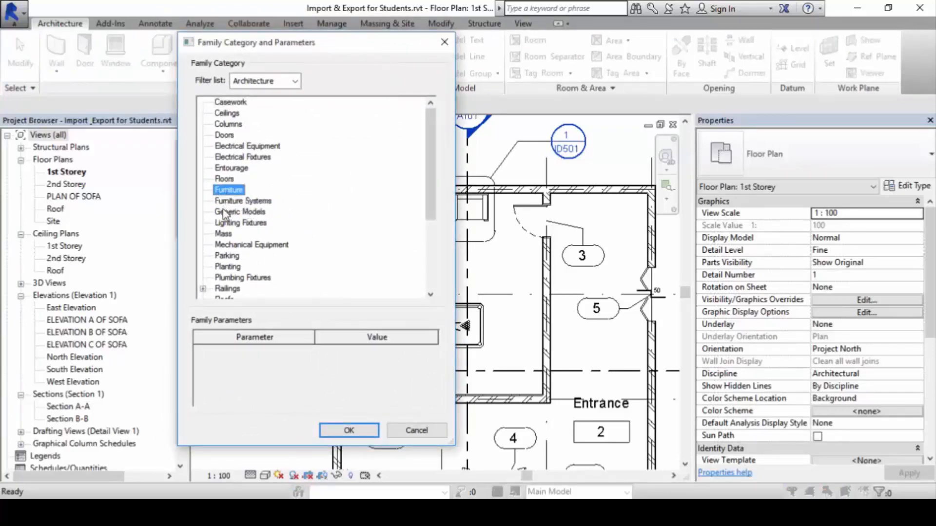
pyautogui.click(224, 214)
pyautogui.click(235, 191)
pyautogui.click(240, 202)
pyautogui.click(241, 191)
pyautogui.click(243, 102)
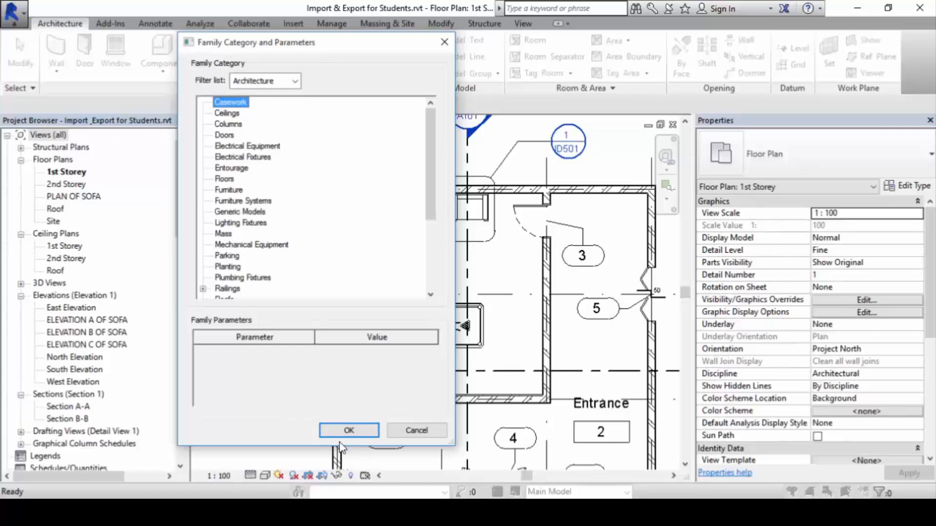
pyautogui.click(349, 431)
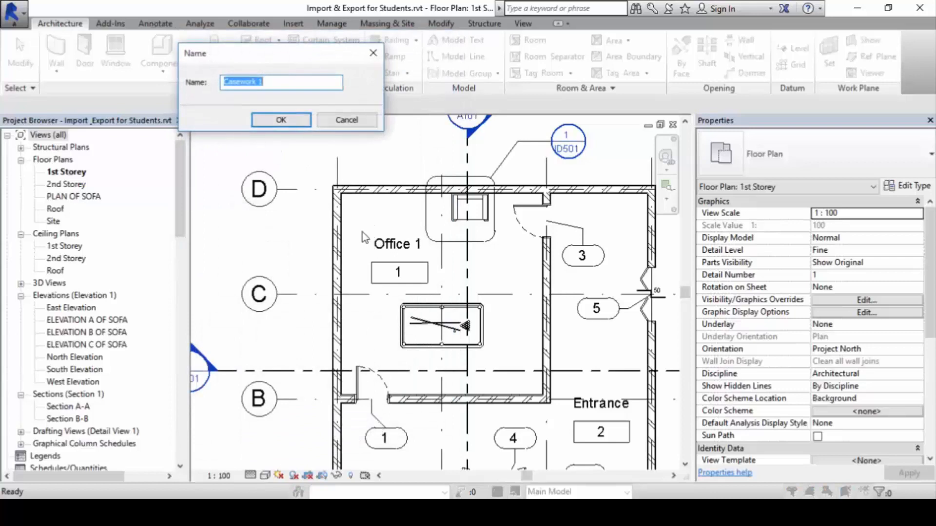
pyautogui.moveTo(240, 55); pyautogui.dragTo(223, 79)
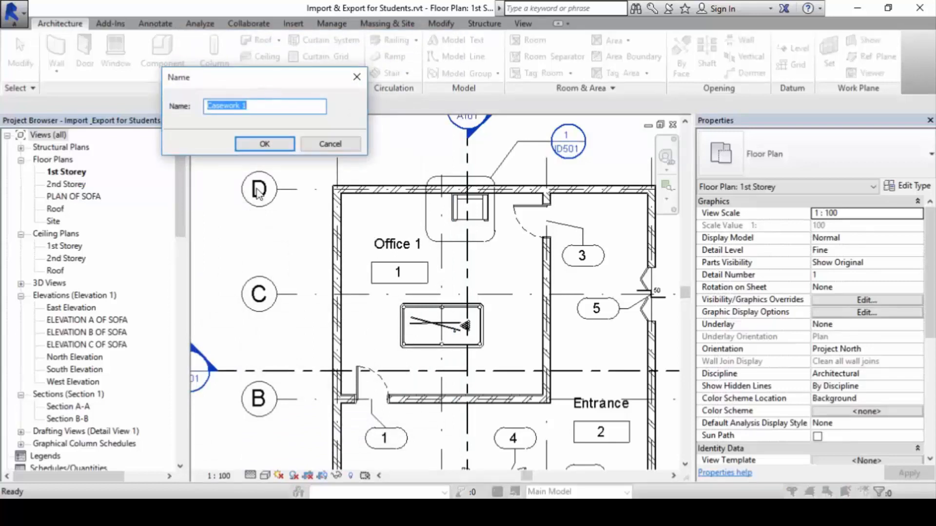
pyautogui.click(260, 143)
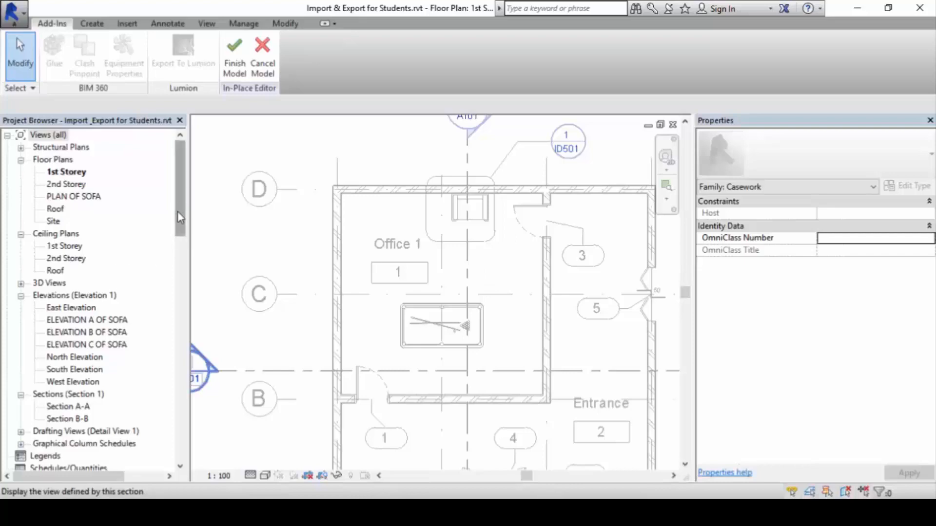
# - Place a 7 Foot Pool Table Complete from the project's Furniture families in Office 1, between the chair and the existing pool table
pyautogui.moveTo(181, 199)
pyautogui.mouseDown()
pyautogui.moveTo(187, 379)
pyautogui.moveTo(167, 268)
pyautogui.moveTo(172, 365)
pyautogui.moveTo(165, 276)
pyautogui.mouseUp()
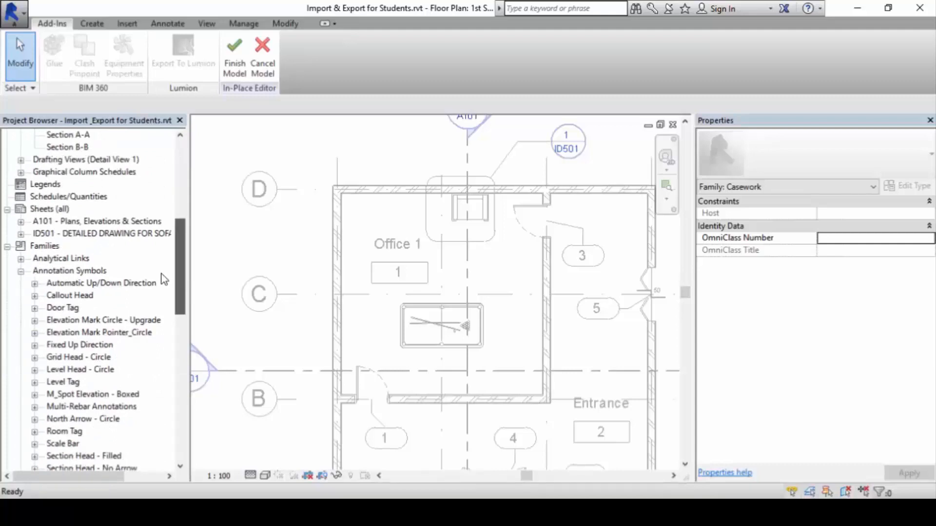
pyautogui.scroll(-3, 162, 278)
pyautogui.moveTo(165, 303); pyautogui.dragTo(145, 408)
pyautogui.click(20, 258)
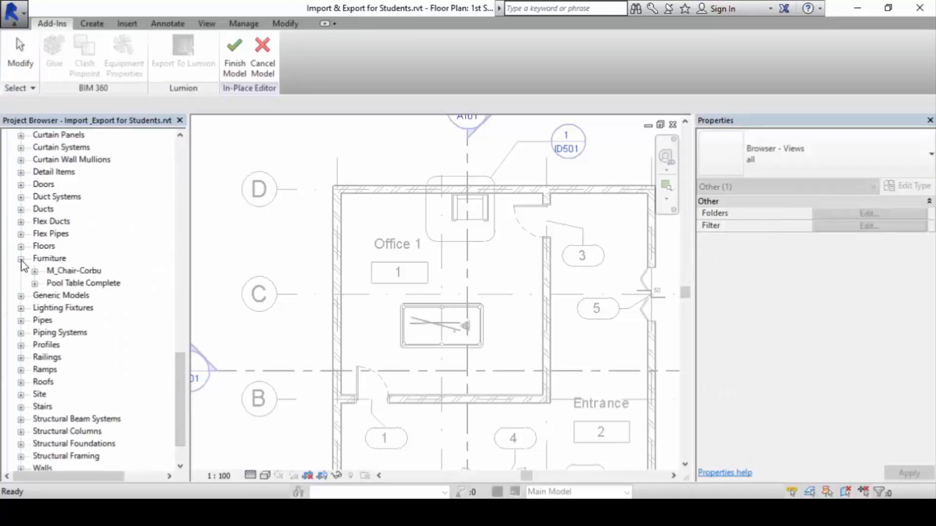
pyautogui.click(34, 283)
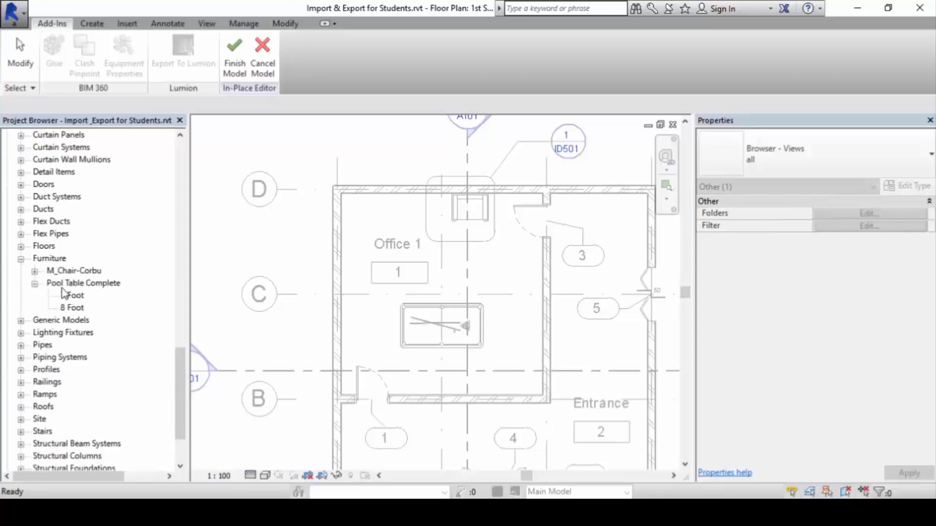
pyautogui.click(61, 285)
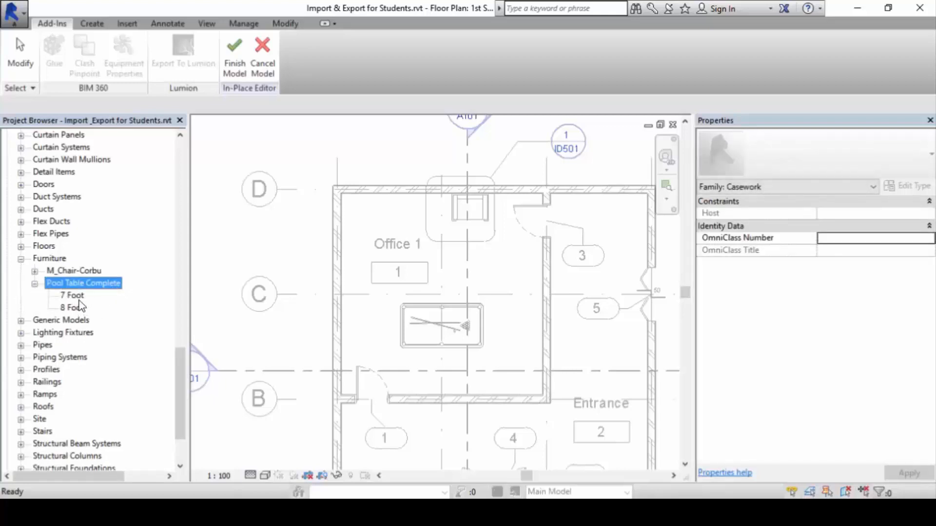
pyautogui.click(77, 296)
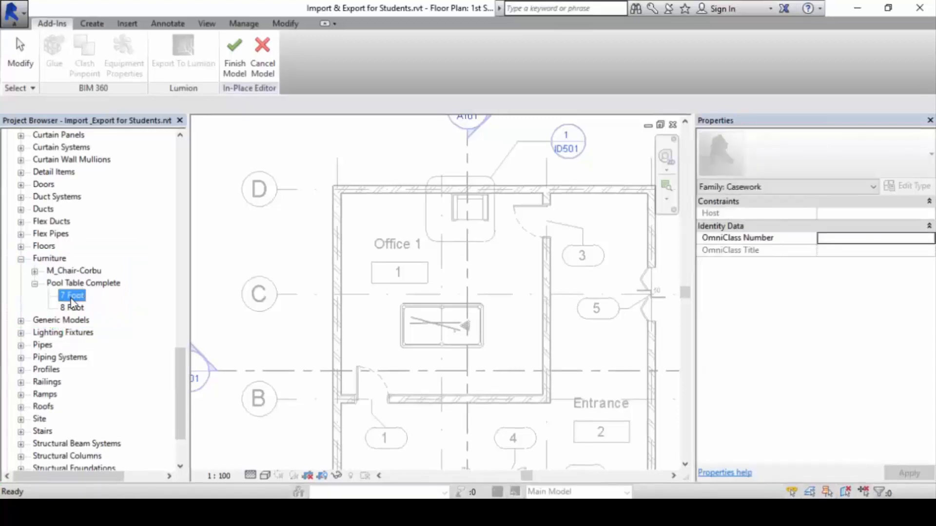
pyautogui.moveTo(275, 332); pyautogui.dragTo(463, 269)
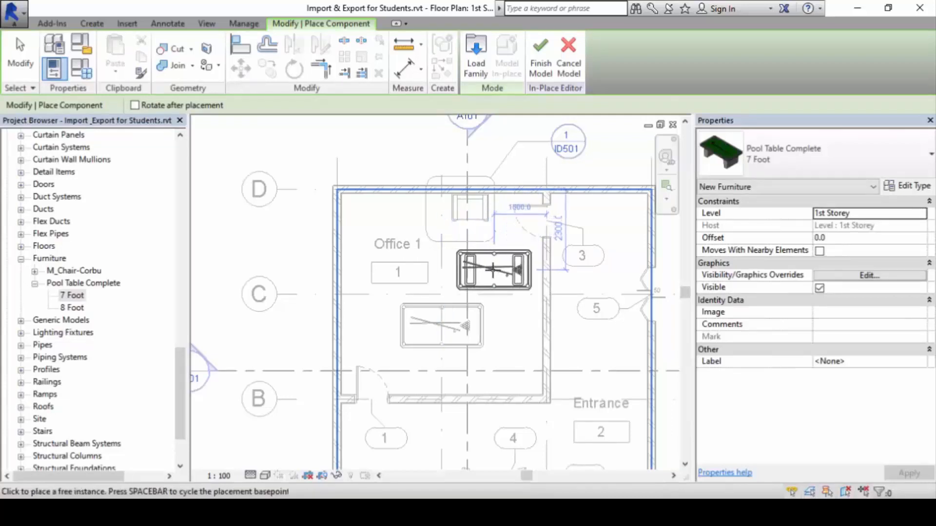
pyautogui.click(491, 269)
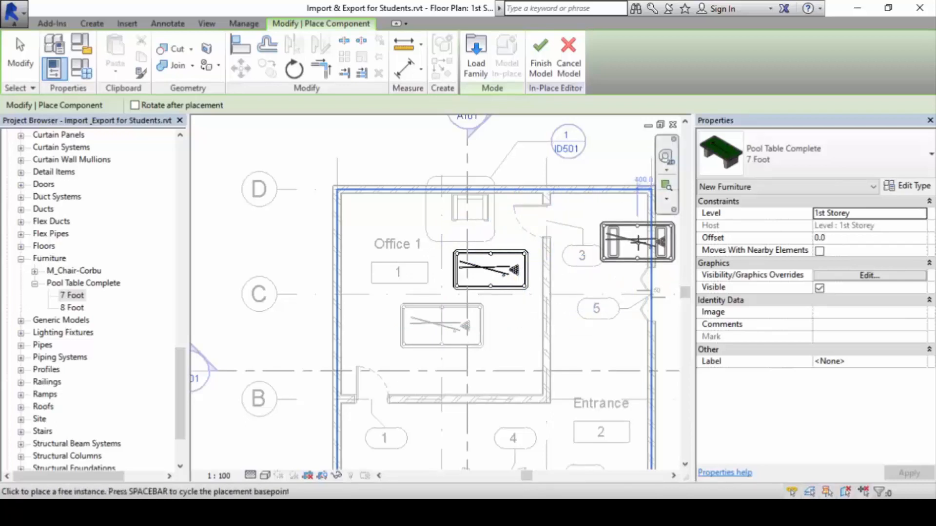
pyautogui.press('Escape')
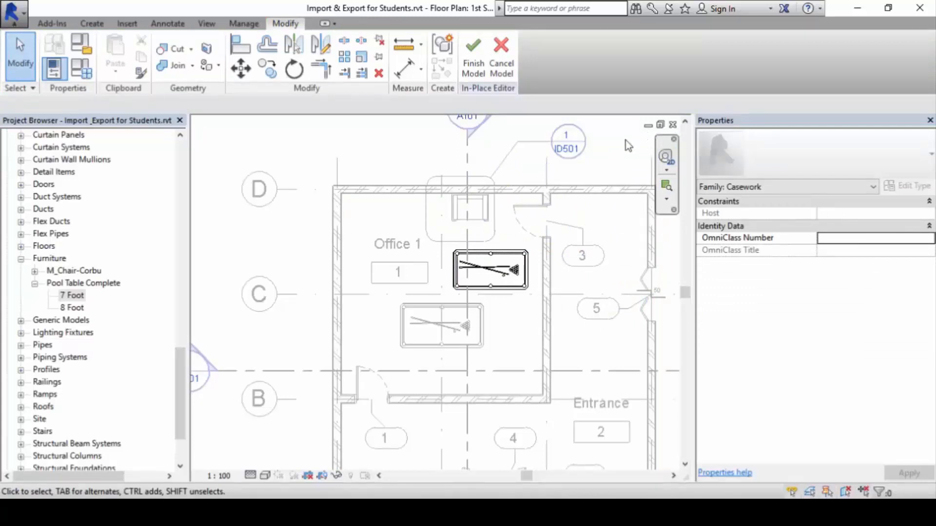
pyautogui.click(65, 25)
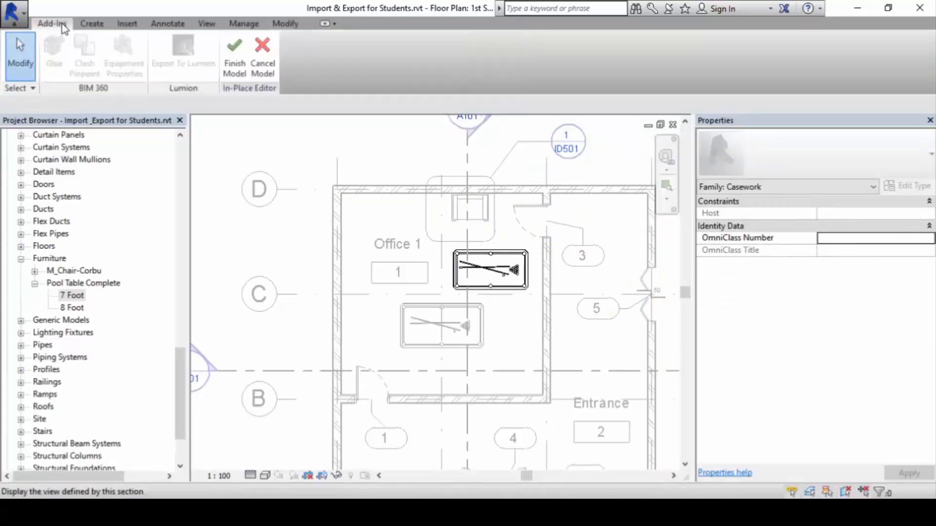
pyautogui.click(92, 25)
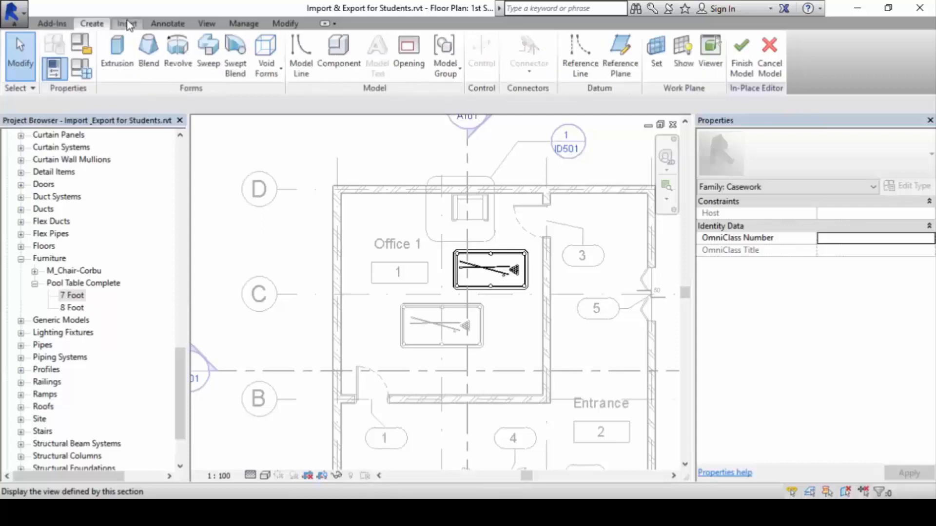
pyautogui.click(126, 24)
pyautogui.click(168, 24)
pyautogui.click(104, 24)
pyautogui.click(127, 24)
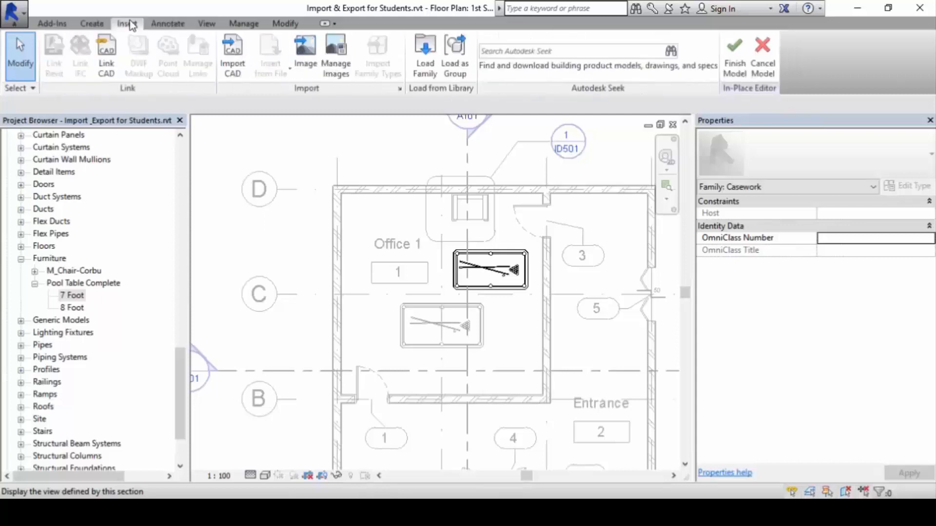
pyautogui.click(167, 24)
pyautogui.click(206, 24)
pyautogui.click(288, 24)
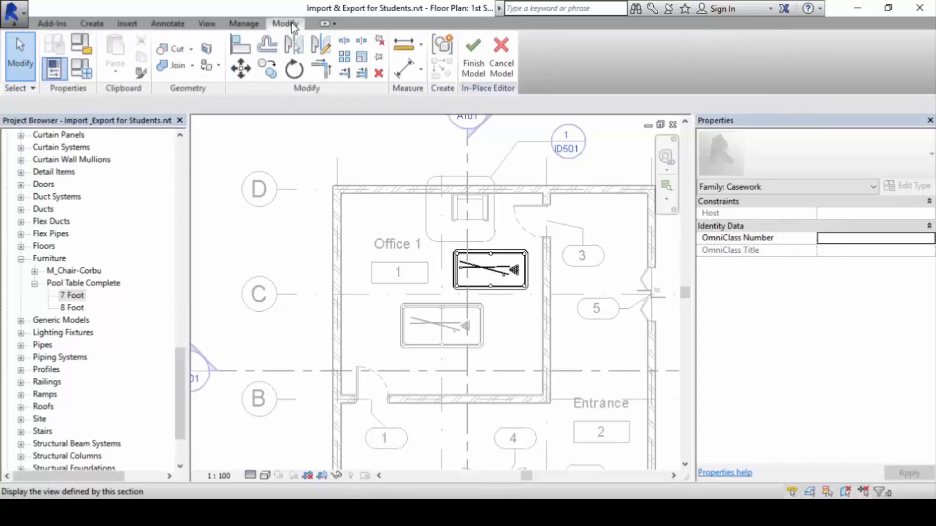
pyautogui.click(92, 24)
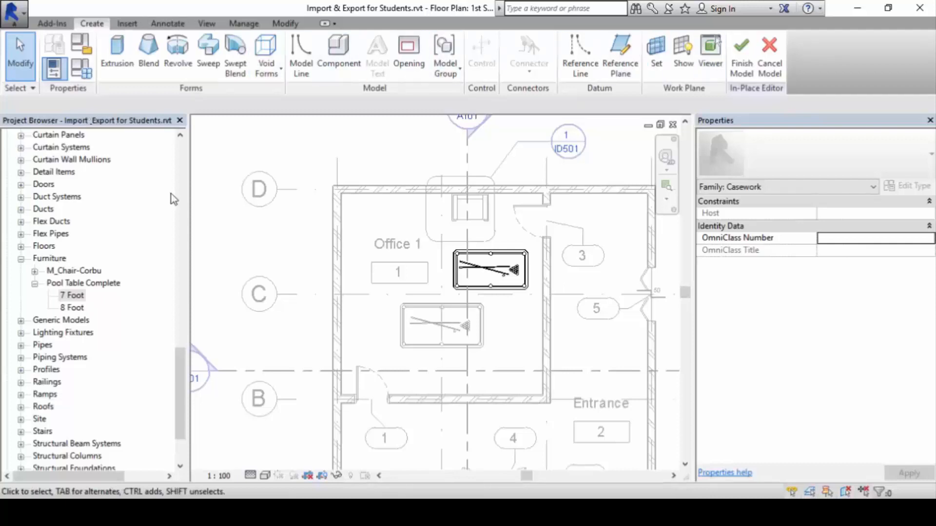
# - Finish the in-place Casework 1 model and open Section B-B from its section mark on the 1st Storey plan
pyautogui.click(742, 64)
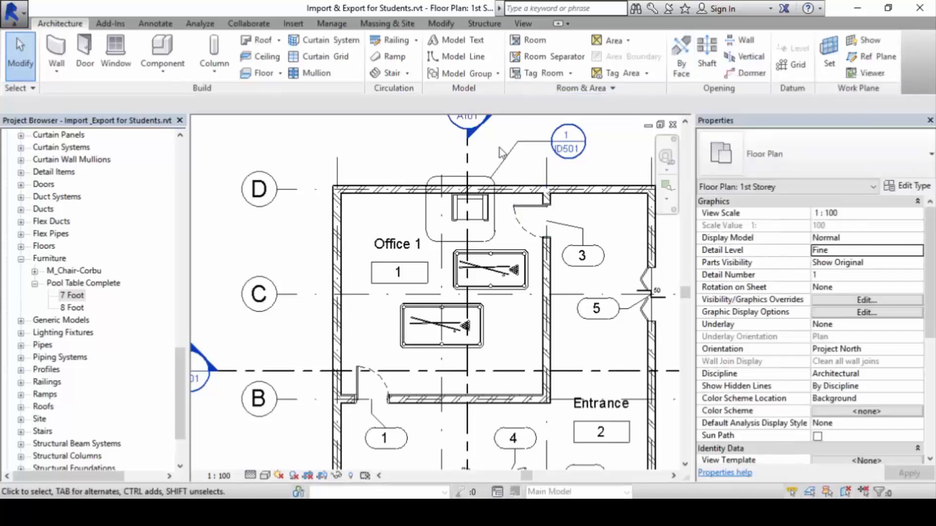
pyautogui.scroll(-3, 502, 153)
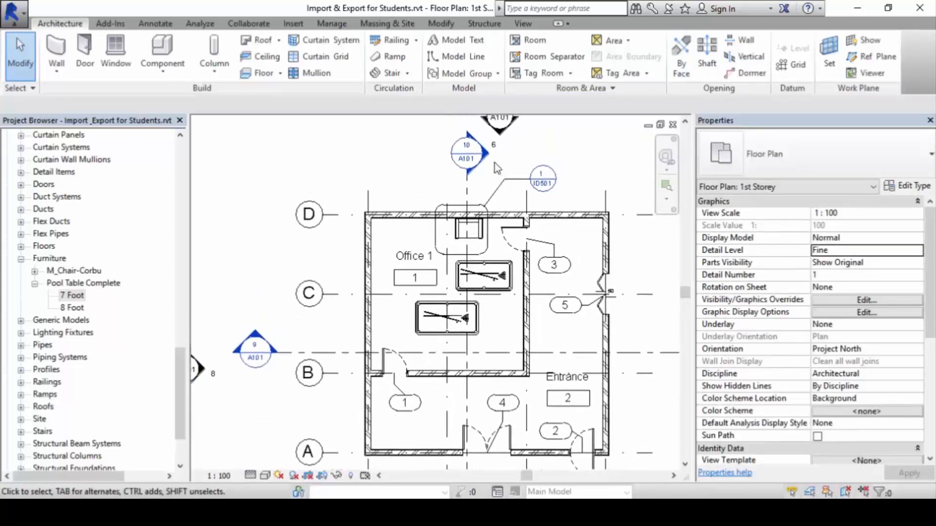
pyautogui.doubleClick(488, 159)
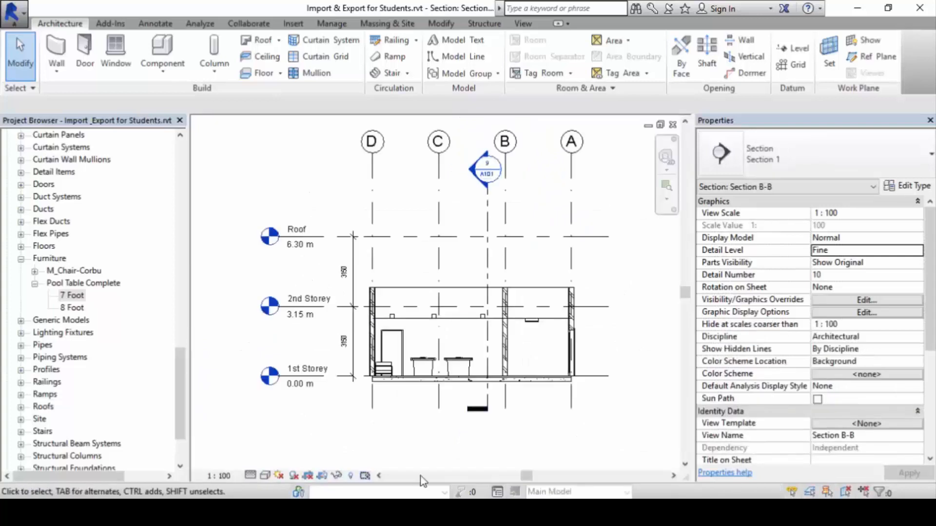
# - Compare how the two pool tables are drawn in Section B-B, and check each one's category in its properties
pyautogui.scroll(6, 434, 386)
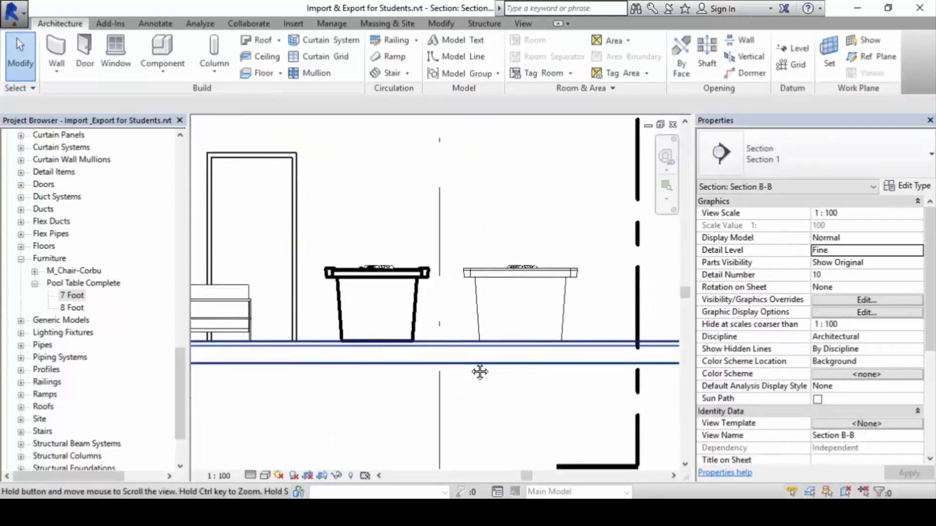
pyautogui.moveTo(480, 372); pyautogui.dragTo(512, 334, button='middle')
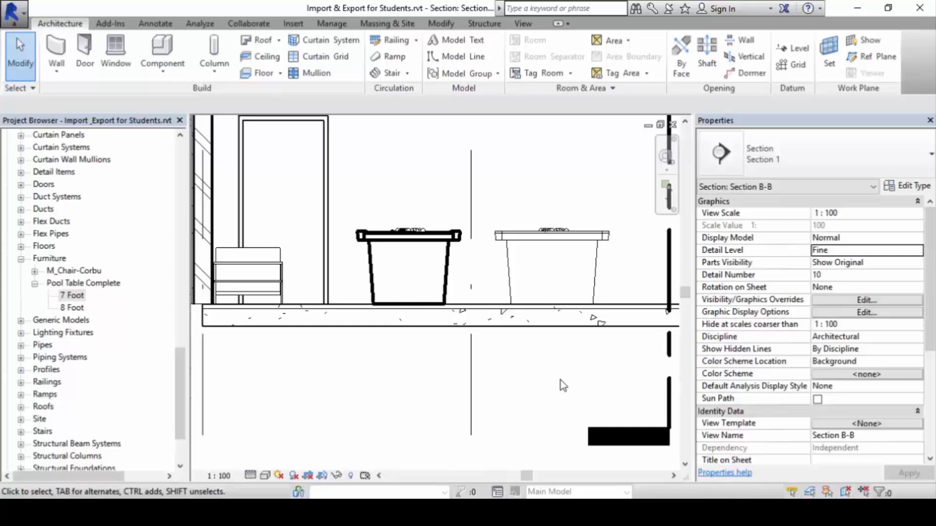
pyautogui.moveTo(516, 324); pyautogui.dragTo(491, 304, button='middle')
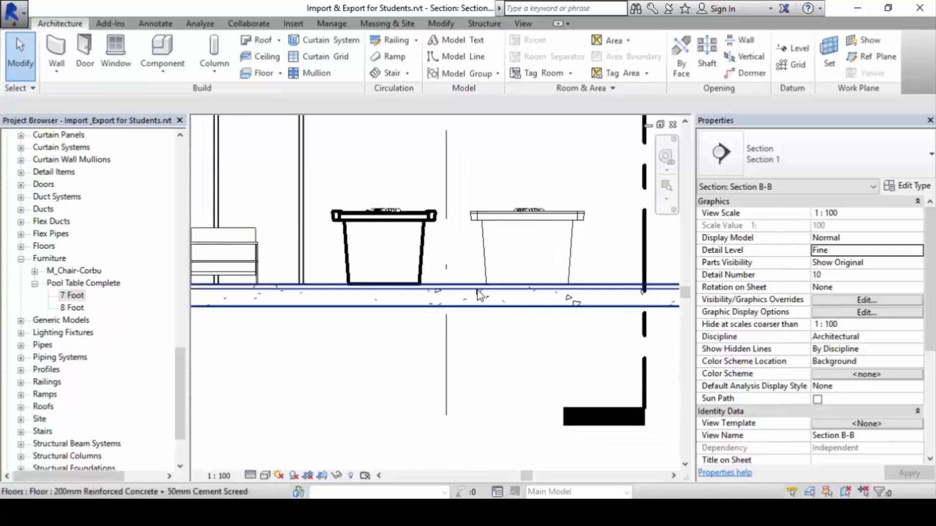
pyautogui.scroll(1, 478, 288)
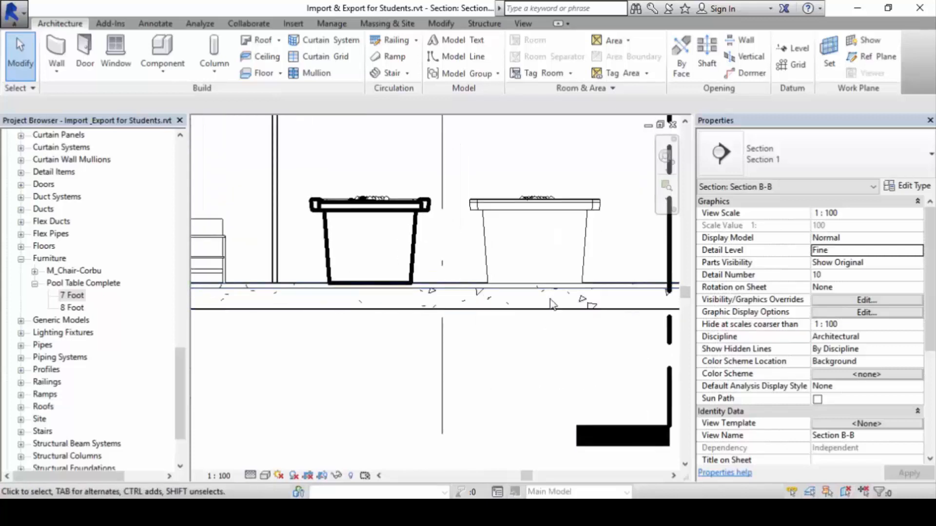
pyautogui.click(555, 206)
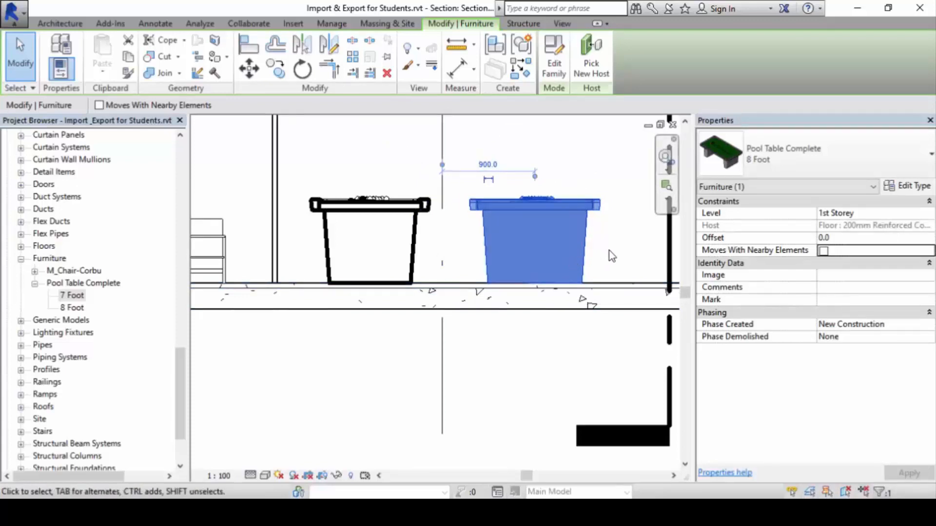
pyautogui.click(379, 377)
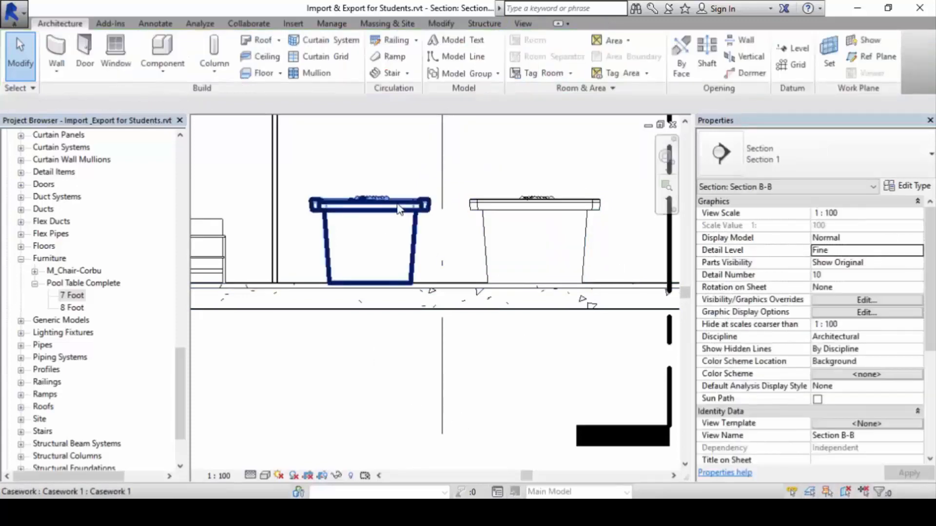
pyautogui.click(398, 209)
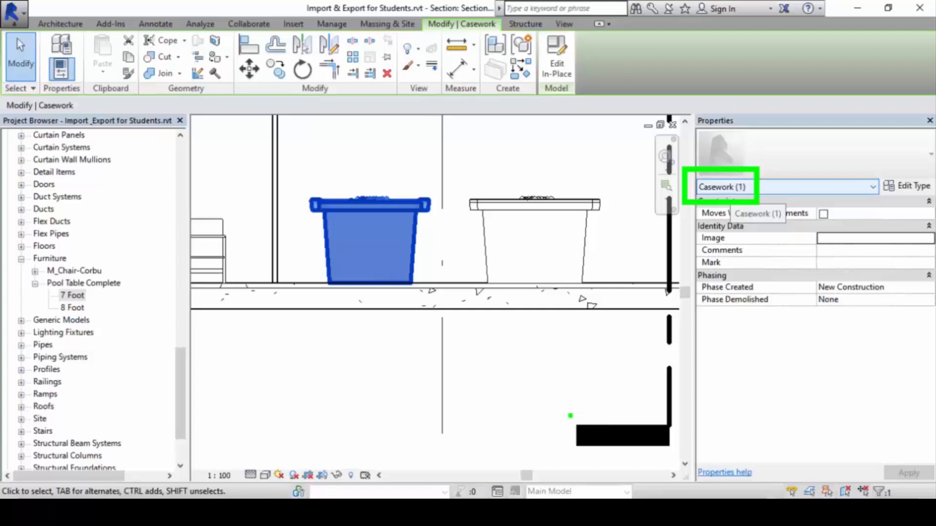
pyautogui.click(488, 342)
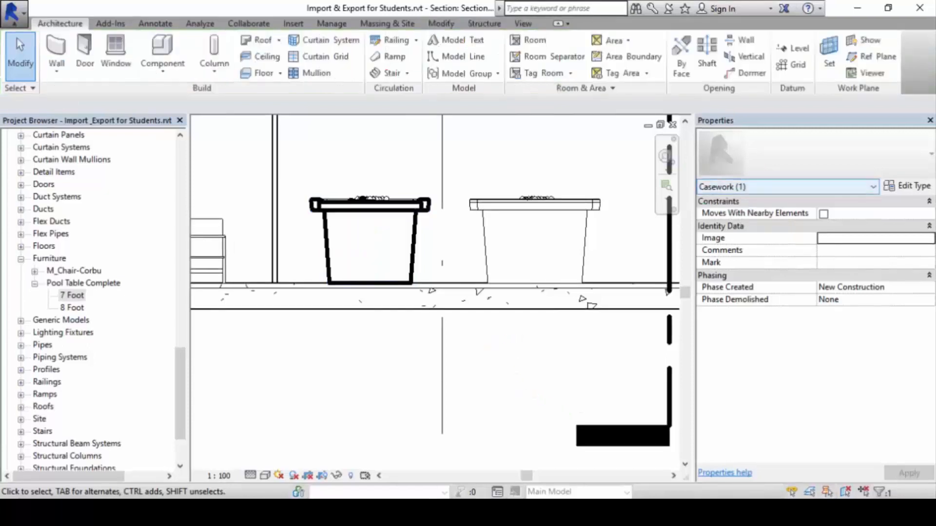
# - Look over the whole of Section B-B, and close it to return to the 1st Storey floor plan
pyautogui.scroll(-2, 536, 268)
pyautogui.scroll(-4, 541, 268)
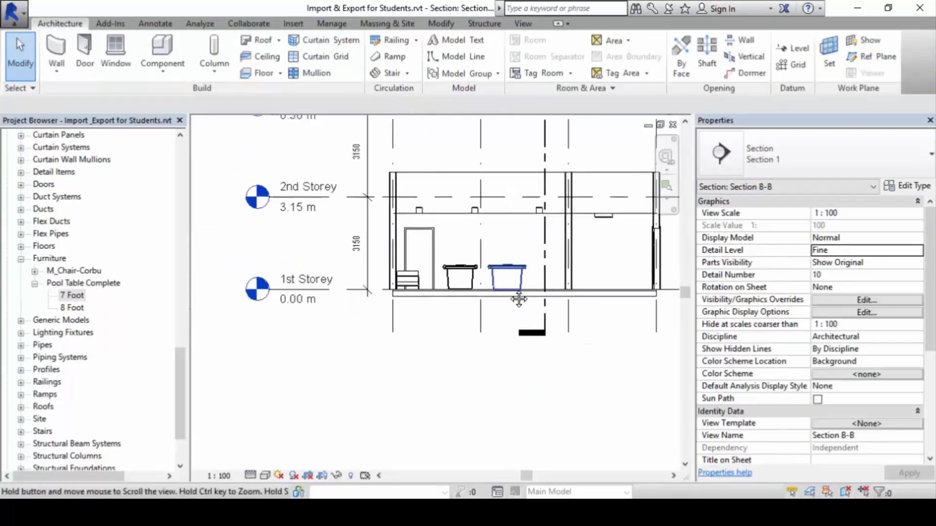
pyautogui.moveTo(497, 291); pyautogui.dragTo(478, 306, button='middle')
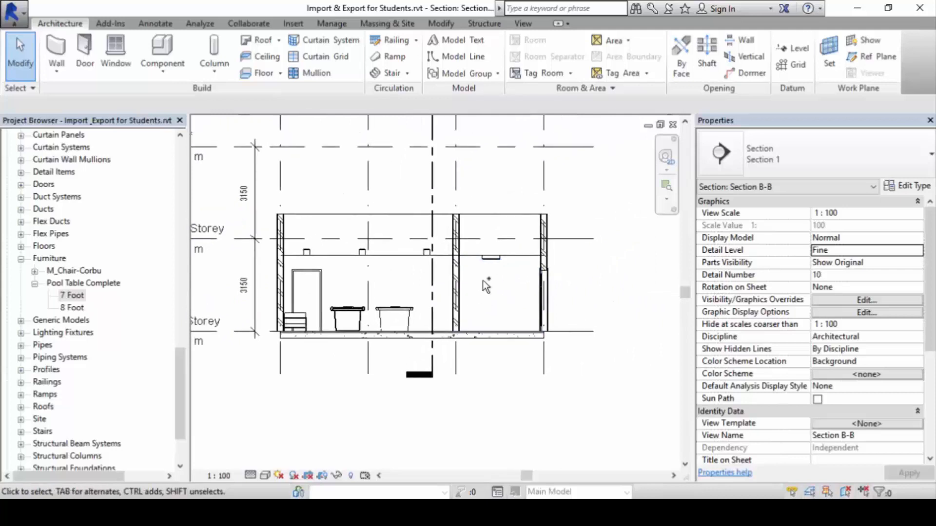
pyautogui.click(672, 125)
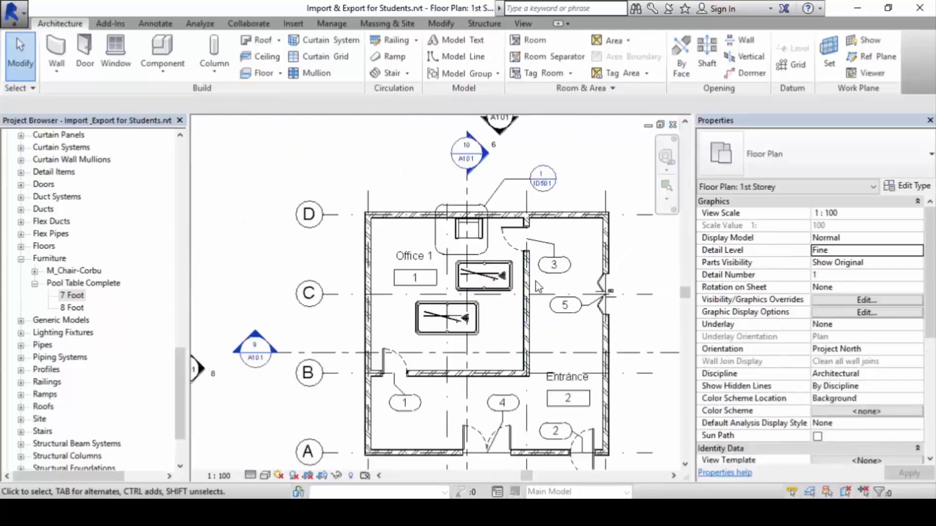
# - Start a new Model In-Place component in the Casework family category and accept the name Casework 2
pyautogui.scroll(2, 461, 296)
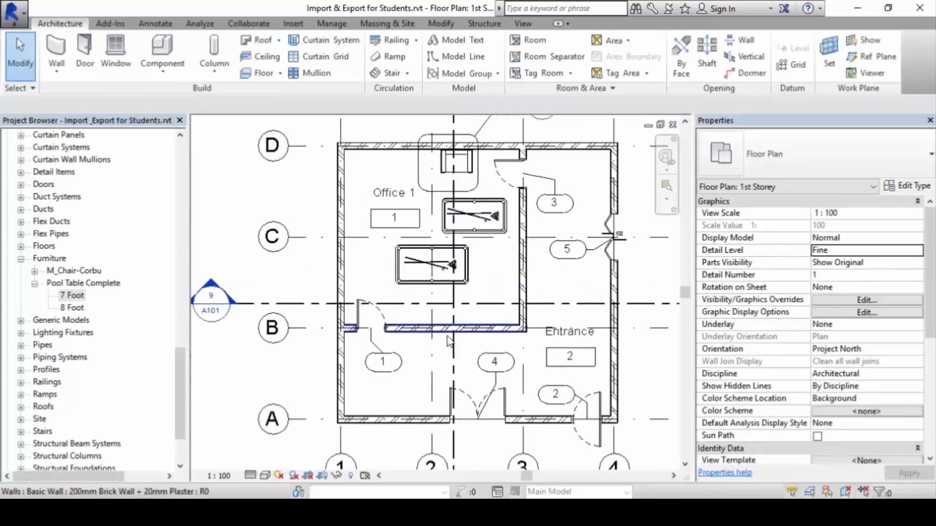
pyautogui.scroll(-3, 454, 312)
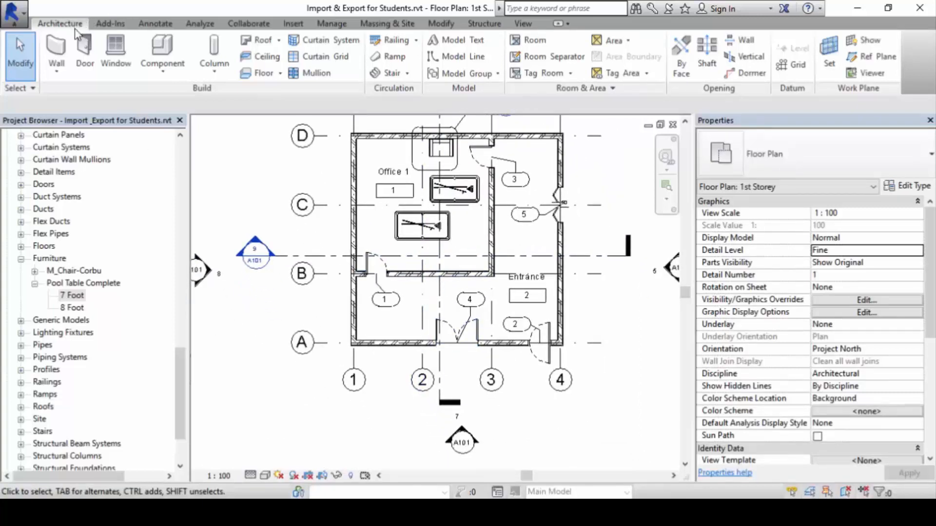
pyautogui.click(163, 68)
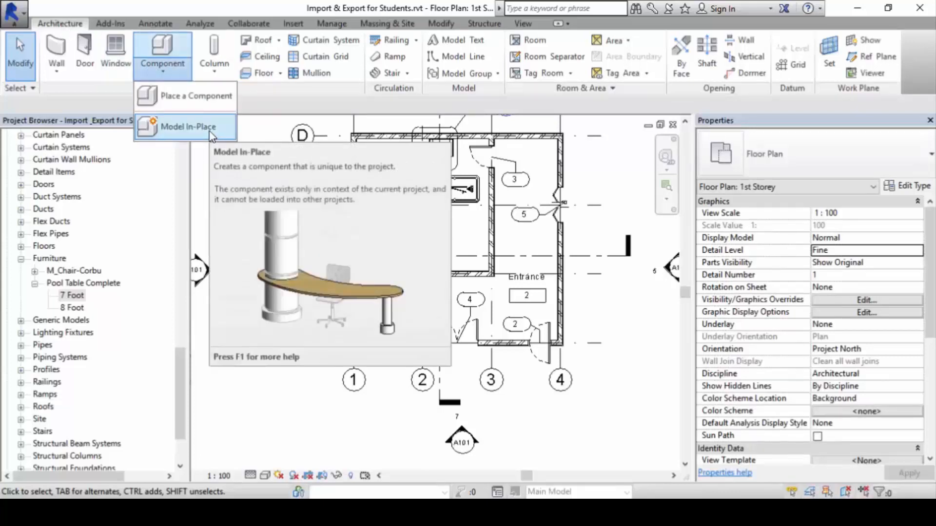
pyautogui.click(212, 128)
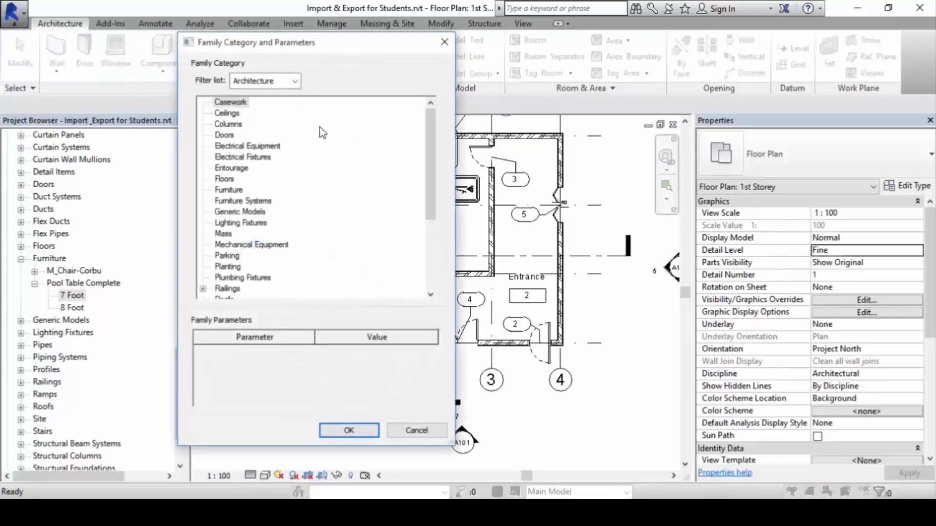
pyautogui.click(236, 105)
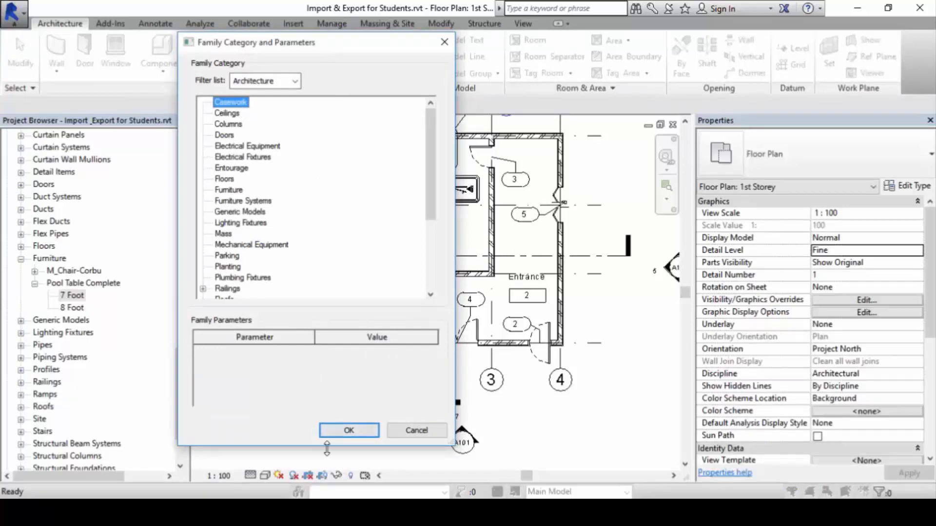
pyautogui.click(228, 112)
pyautogui.click(227, 101)
pyautogui.click(357, 430)
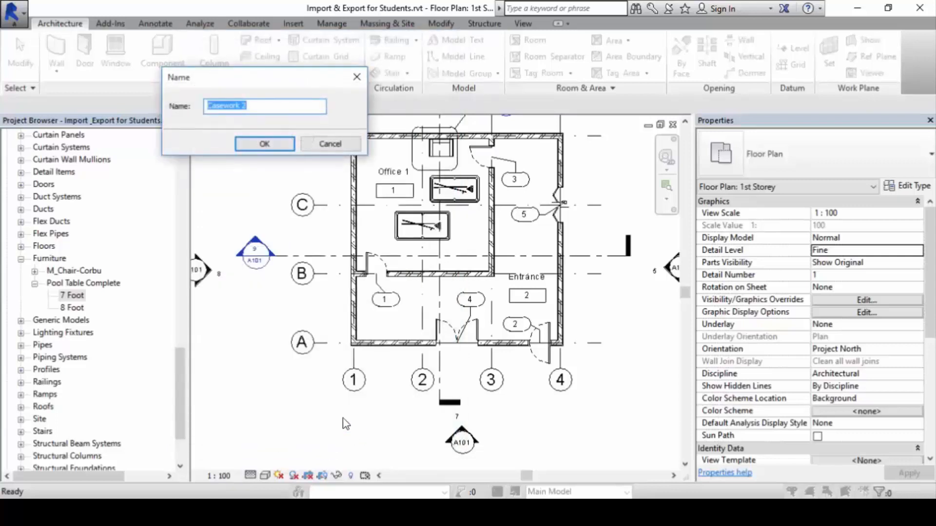
pyautogui.click(238, 148)
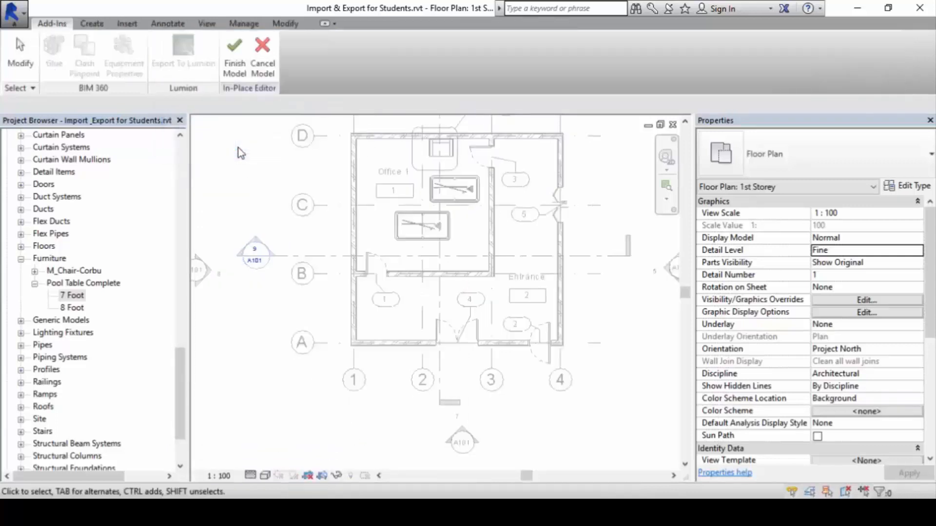
# - Import the CAD file Organic Cabinet for Export from AutoCAD.dxf with colors preserved and Auto - Center to Center positioning at 1st Storey
pyautogui.click(92, 24)
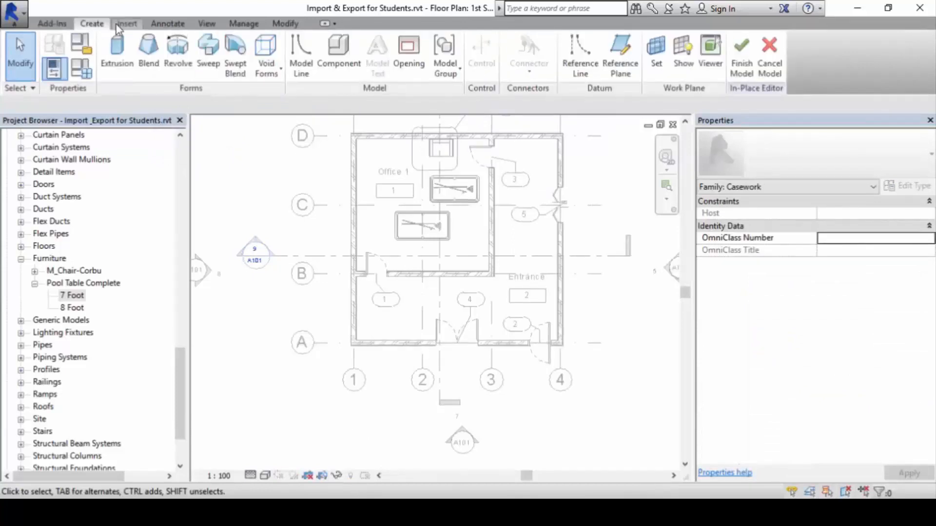
pyautogui.click(117, 24)
pyautogui.click(106, 25)
pyautogui.click(125, 24)
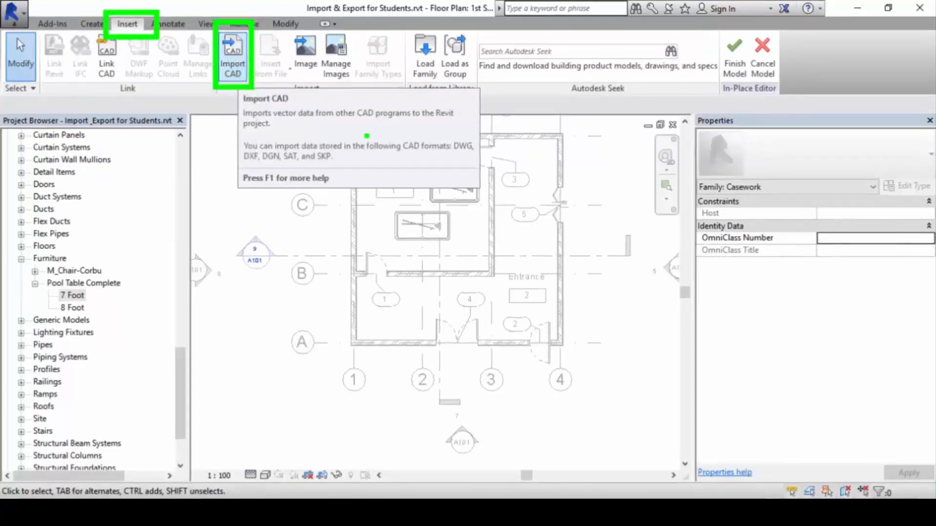
pyautogui.click(235, 68)
pyautogui.moveTo(510, 34); pyautogui.dragTo(500, 36)
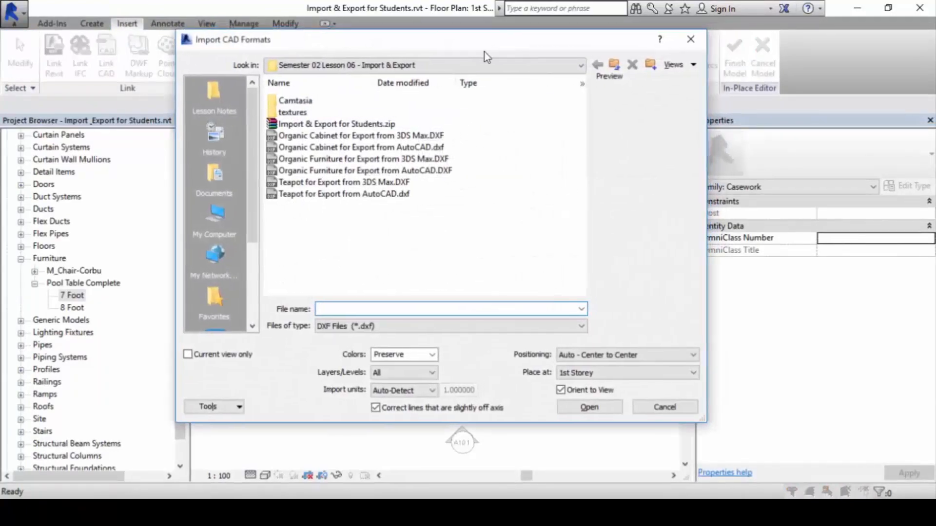
pyautogui.click(382, 147)
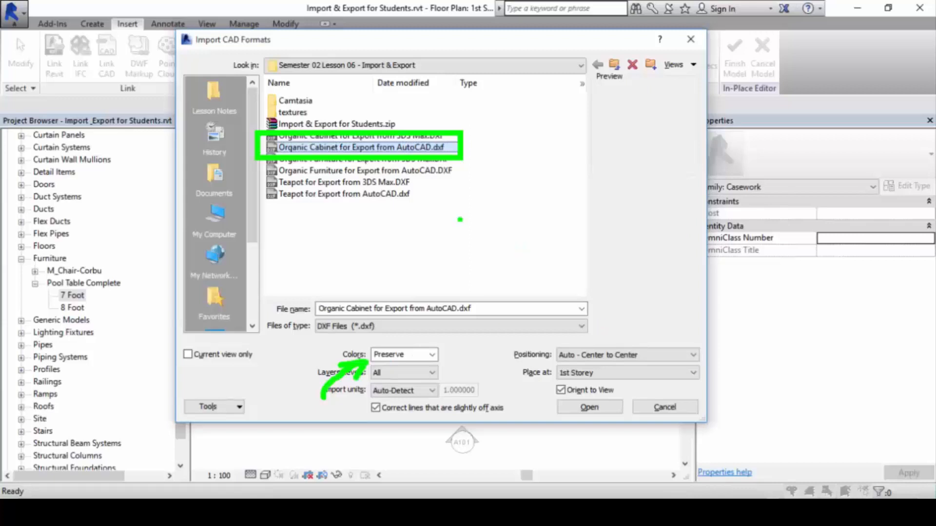
pyautogui.click(590, 408)
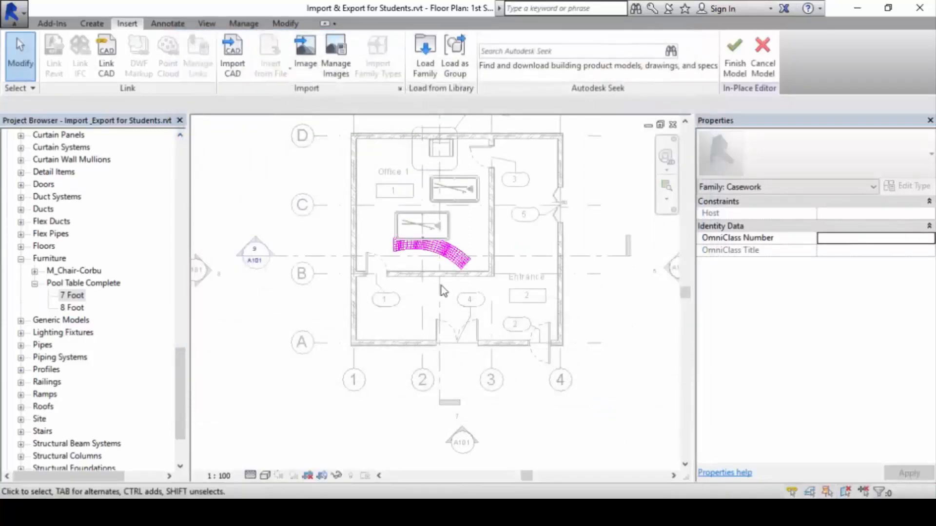
# - Move the imported cabinet out of Office 1 into the space between grids B and A, behind the double entrance door
pyautogui.scroll(3, 427, 248)
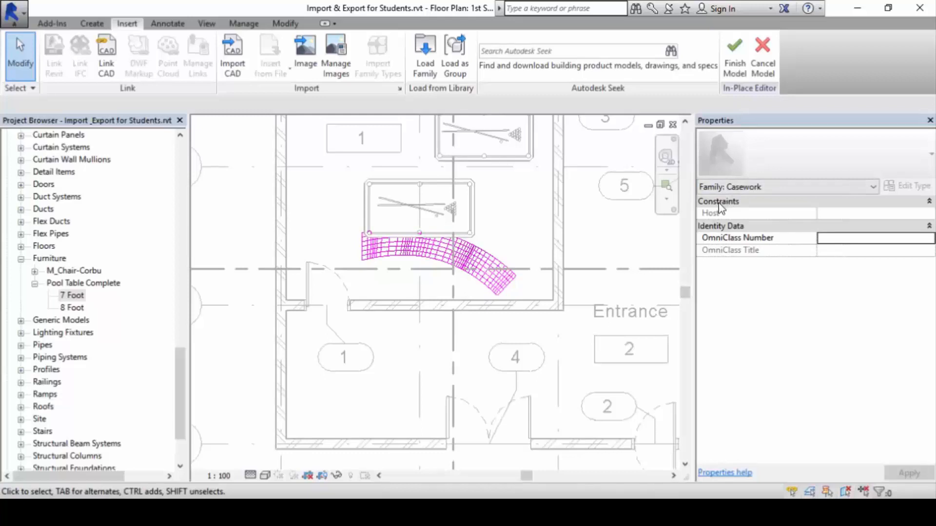
pyautogui.click(472, 255)
pyautogui.moveTo(473, 255); pyautogui.dragTo(485, 356)
pyautogui.moveTo(464, 268); pyautogui.dragTo(387, 160, button='middle')
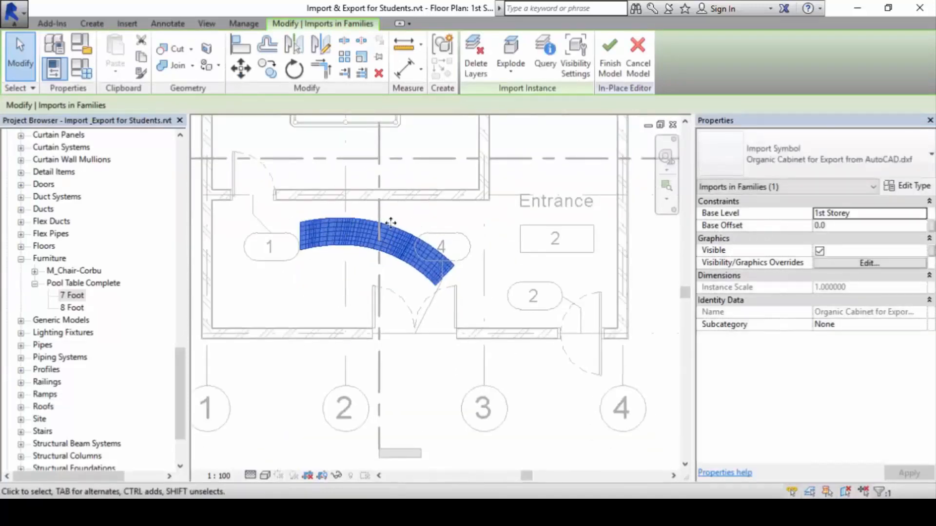
pyautogui.moveTo(388, 221); pyautogui.dragTo(399, 273, button='middle')
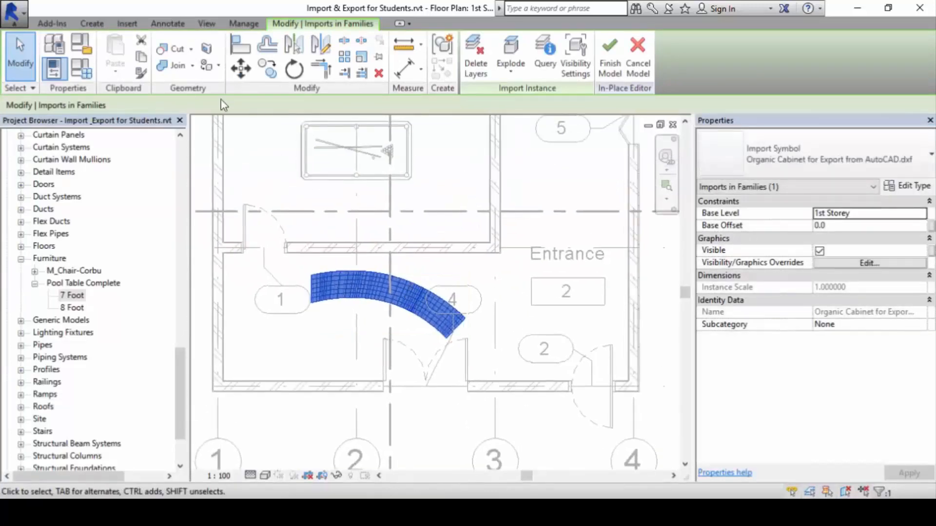
# - Rotate the imported cabinet clockwise about its centre so its length runs nearly vertically in the plan
pyautogui.click(294, 70)
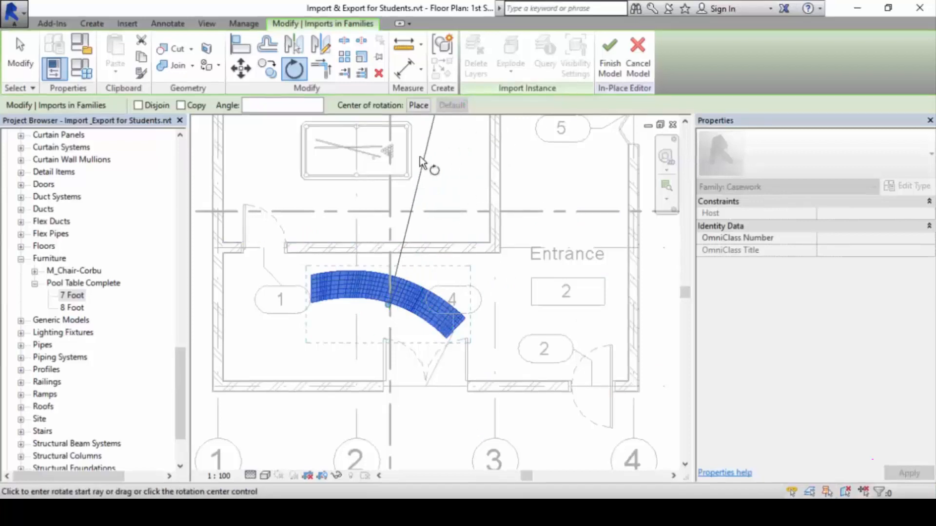
pyautogui.click(423, 211)
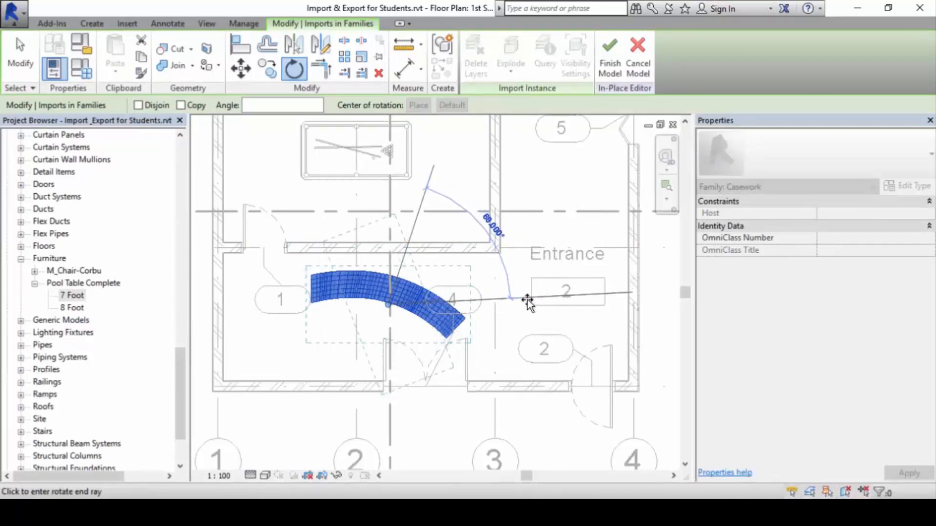
pyautogui.click(526, 304)
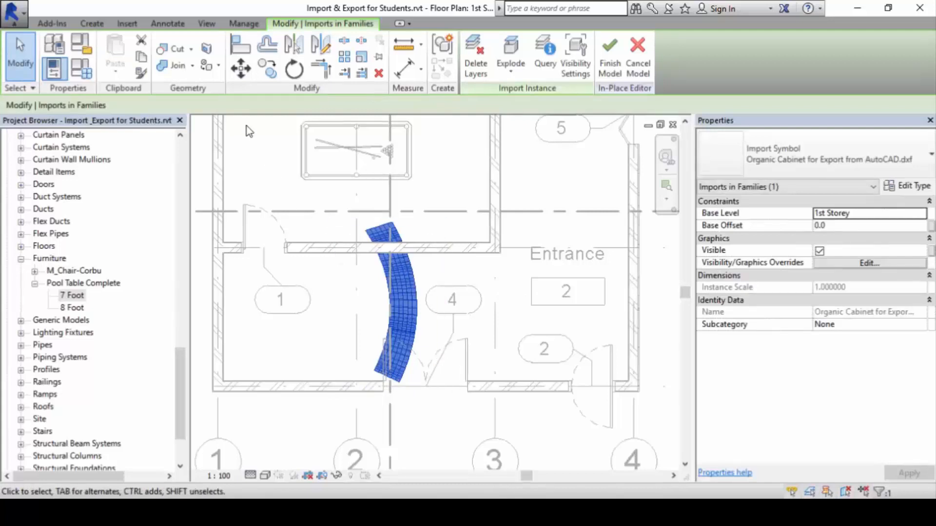
# - Nudge the imported cabinet slightly away from the double entrance door and finish the in-place Casework model
pyautogui.moveTo(412, 323)
pyautogui.mouseDown()
pyautogui.moveTo(407, 283)
pyautogui.moveTo(406, 310)
pyautogui.mouseUp()
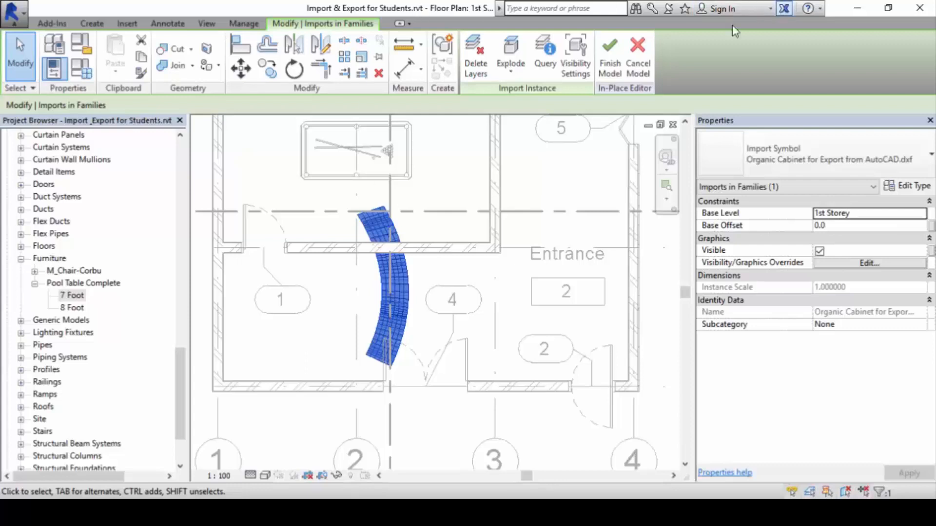
pyautogui.click(613, 63)
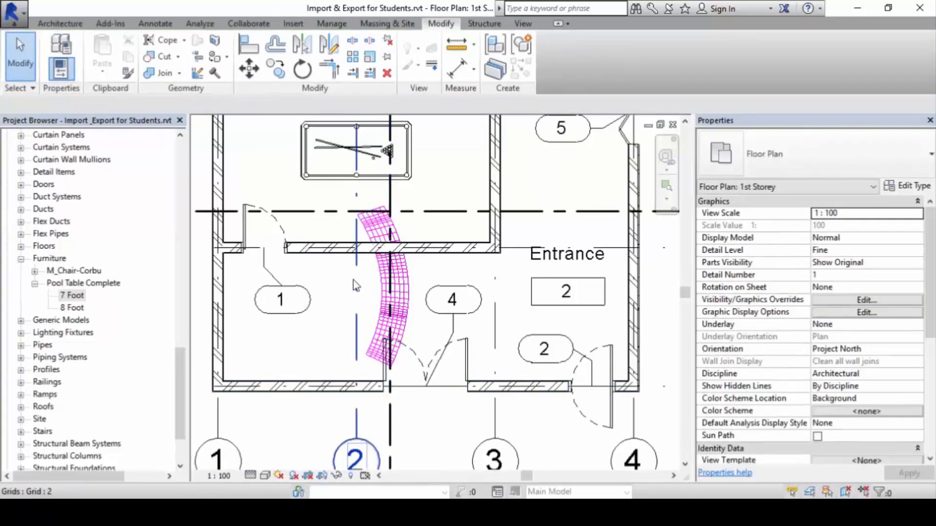
# - Open Section B-B from the floor plan and examine the organic cabinet's cut profile and mesh lines above the floor slab
pyautogui.scroll(-3, 534, 253)
pyautogui.scroll(-2, 534, 253)
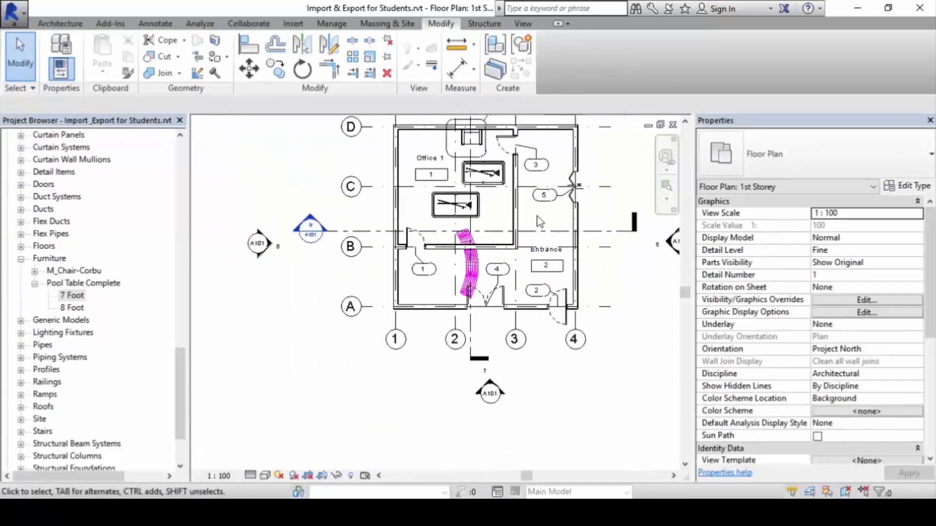
pyautogui.doubleClick(465, 178)
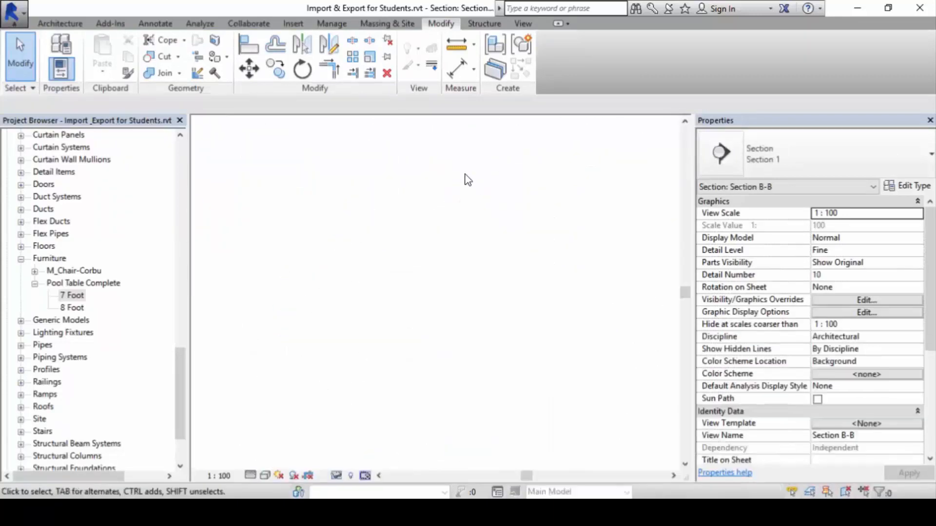
pyautogui.scroll(5, 532, 213)
pyautogui.scroll(-1, 530, 213)
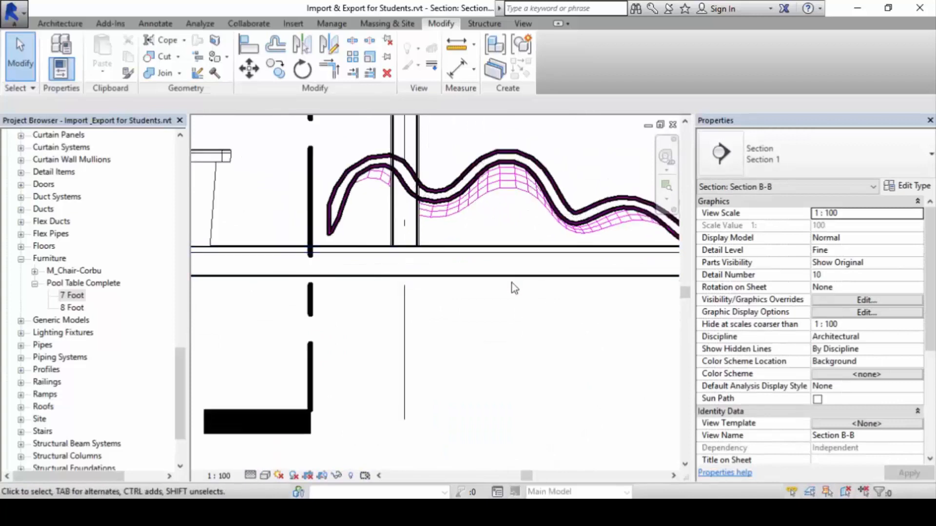
pyautogui.moveTo(505, 281)
pyautogui.mouseDown(button='middle')
pyautogui.moveTo(474, 304)
pyautogui.moveTo(399, 283)
pyautogui.mouseUp(button='middle')
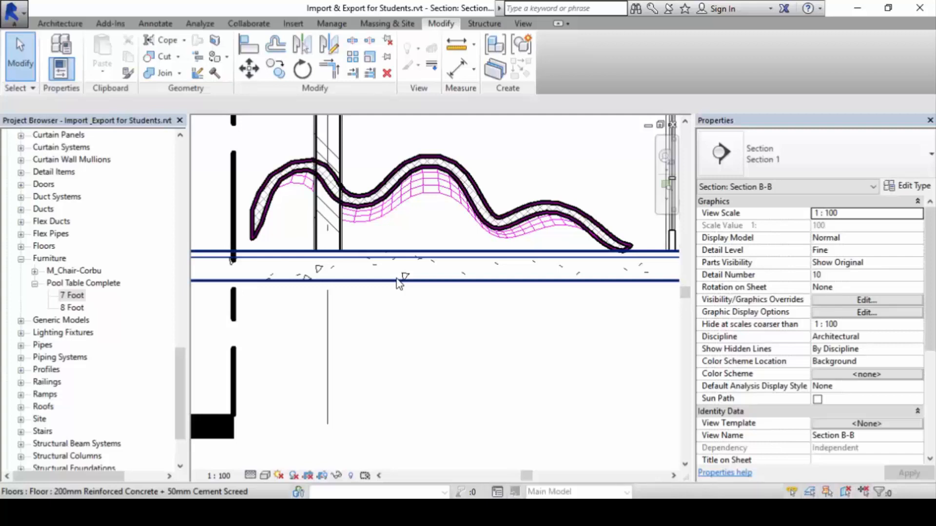
pyautogui.scroll(-3, 444, 327)
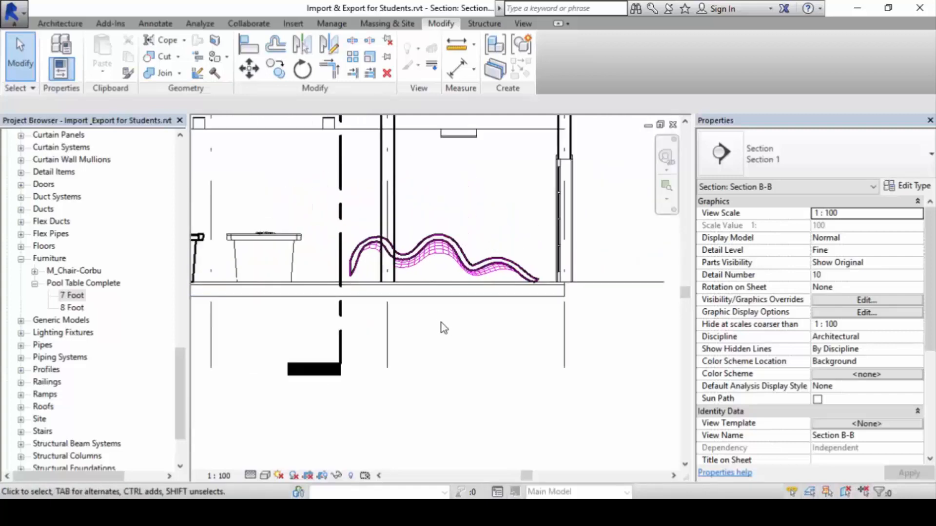
pyautogui.scroll(3, 419, 312)
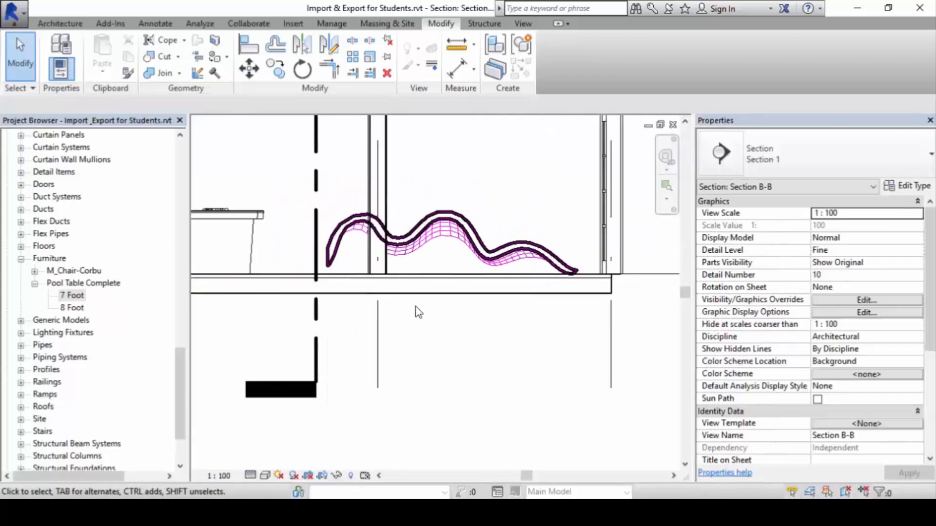
pyautogui.moveTo(420, 312); pyautogui.dragTo(417, 335, button='middle')
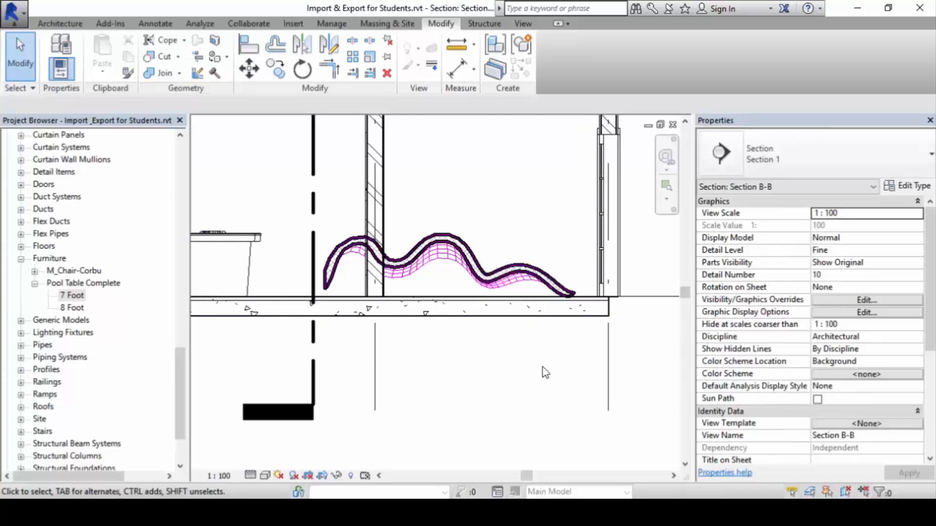
# - Switch to Notepad, highlight the lesson notes heading on changing imported object lineweight and hatch pattern, and return to Revit
pyautogui.hotkey('alt', 'Tab')
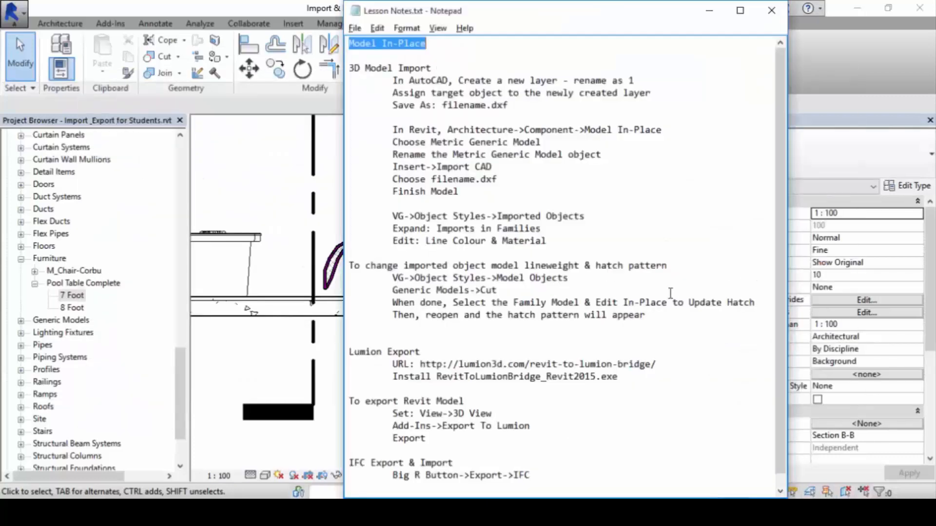
pyautogui.moveTo(699, 266); pyautogui.dragTo(339, 266)
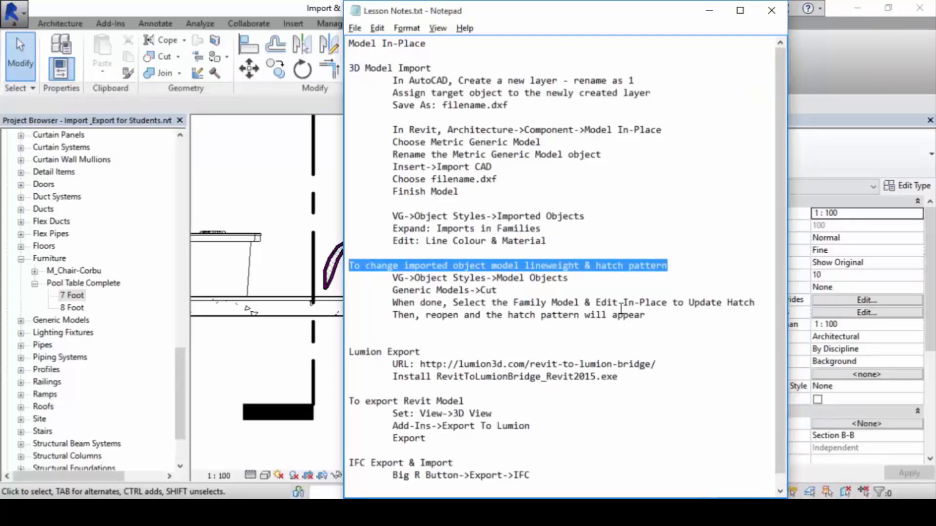
pyautogui.hotkey('alt', 'Tab')
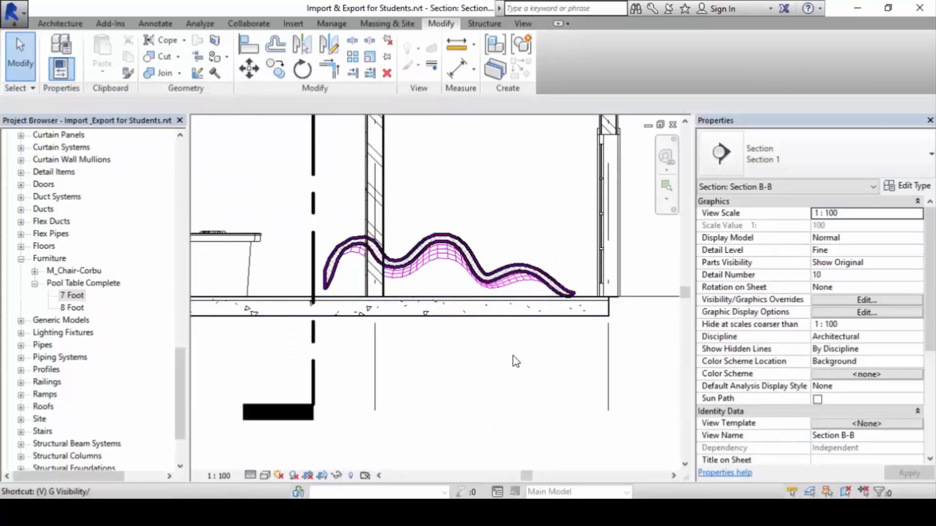
# - Open the Object Styles for imported objects from Section B-B's Visibility/Graphic Overrides
pyautogui.press('g')
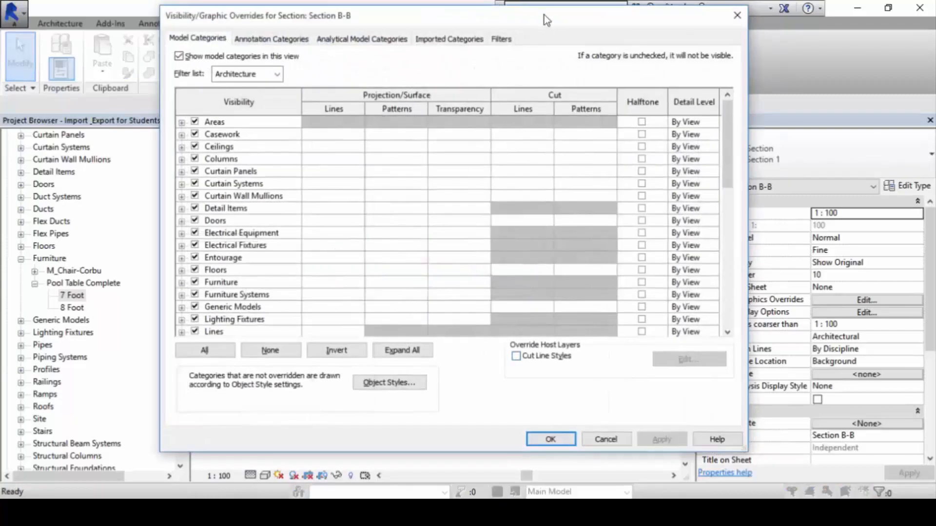
pyautogui.moveTo(544, 14); pyautogui.dragTo(540, 19)
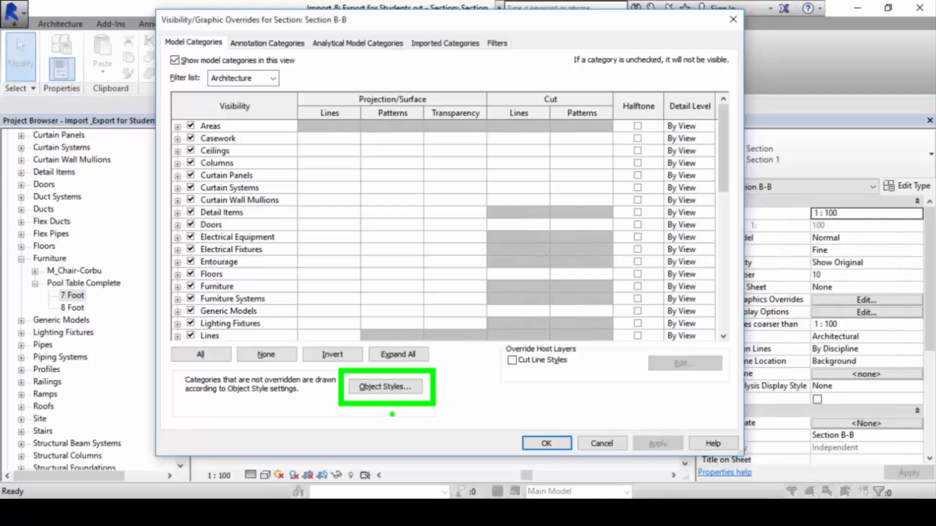
pyautogui.click(396, 392)
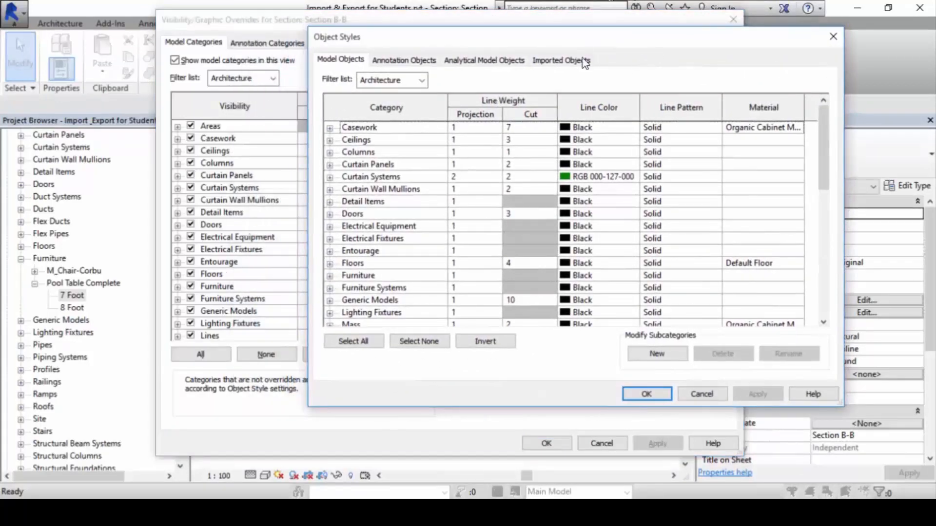
pyautogui.click(584, 61)
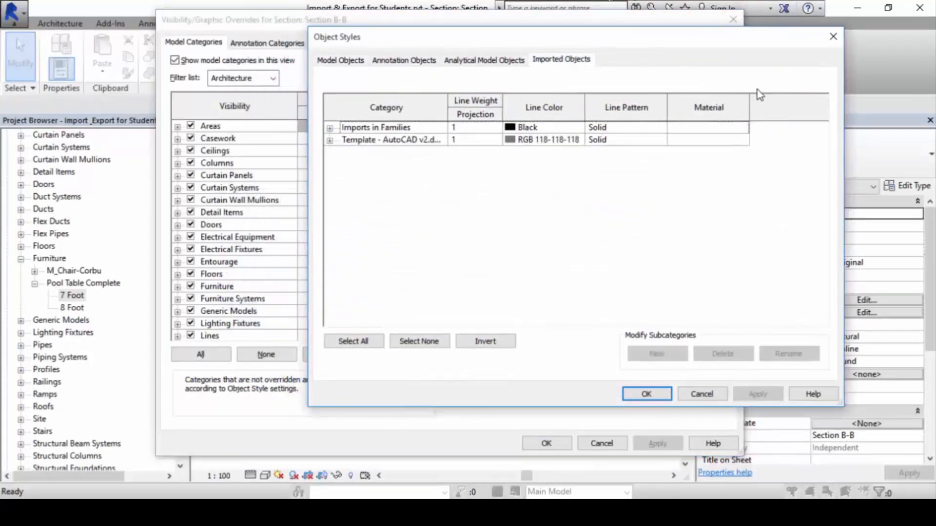
# - Expand the Imports in Families category and select its Organic Cabinet subcategory
pyautogui.click(330, 129)
pyautogui.doubleClick(329, 129)
pyautogui.click(329, 129)
pyautogui.click(330, 129)
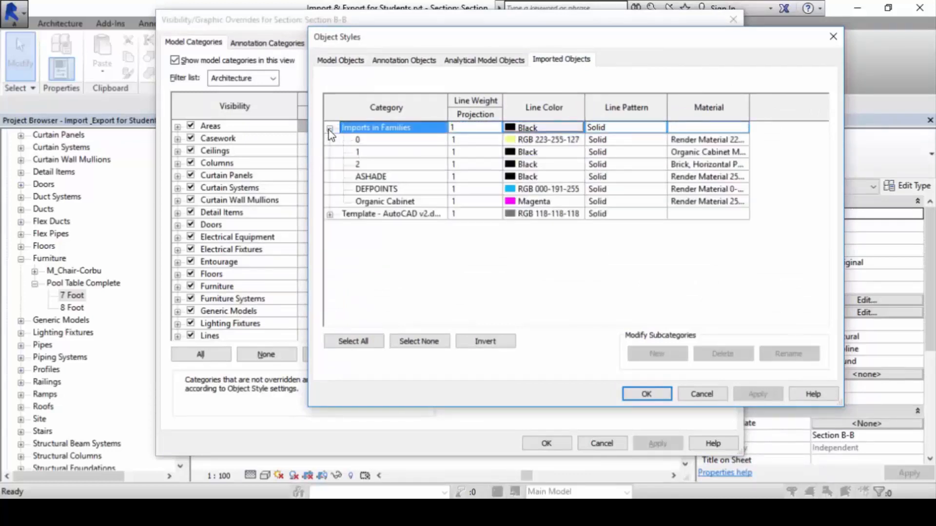
pyautogui.doubleClick(330, 128)
pyautogui.click(330, 129)
pyautogui.click(329, 128)
pyautogui.click(431, 201)
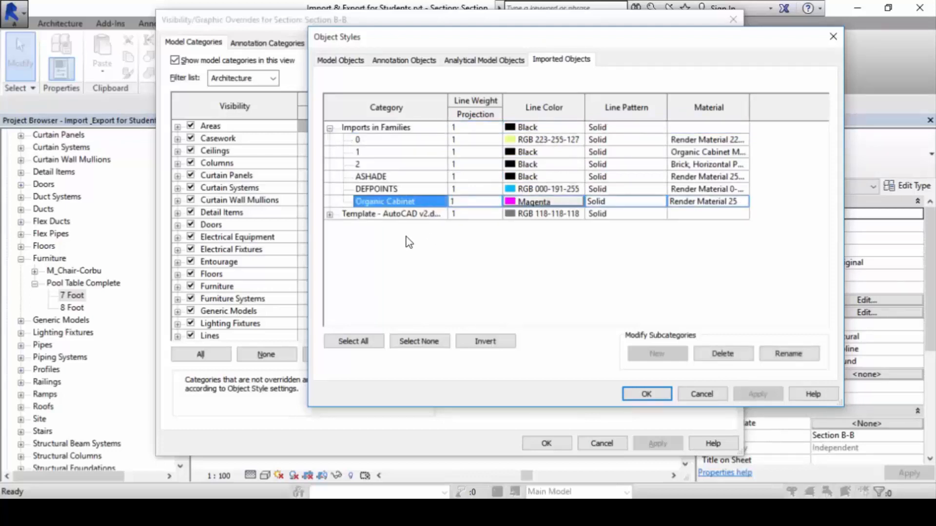
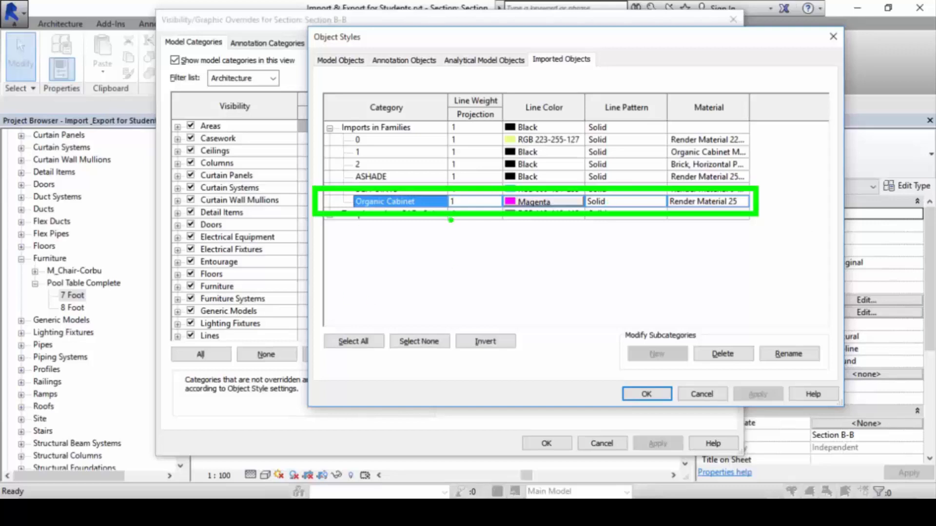
pyautogui.moveTo(463, 221)
pyautogui.mouseDown()
pyautogui.moveTo(464, 244)
pyautogui.moveTo(464, 202)
pyautogui.moveTo(452, 225)
pyautogui.moveTo(472, 207)
pyautogui.moveTo(453, 211)
pyautogui.mouseUp()
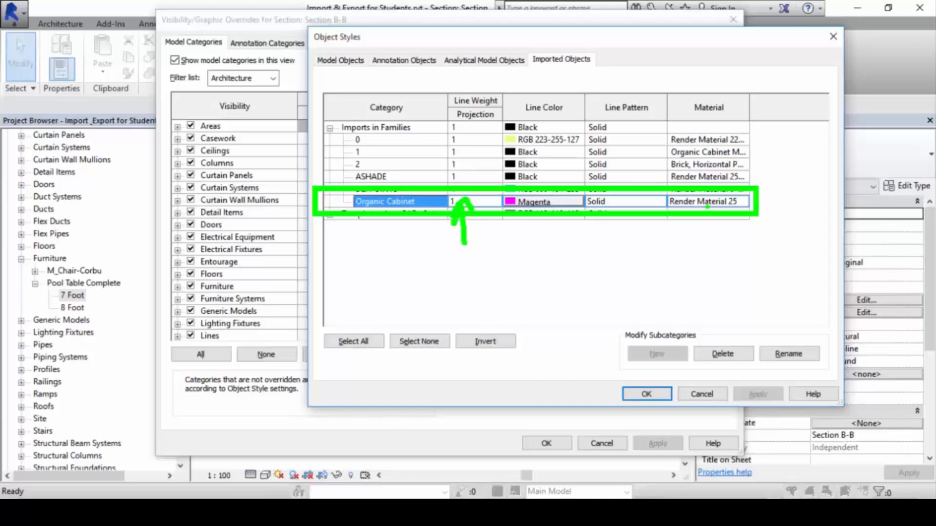
pyautogui.press('Escape')
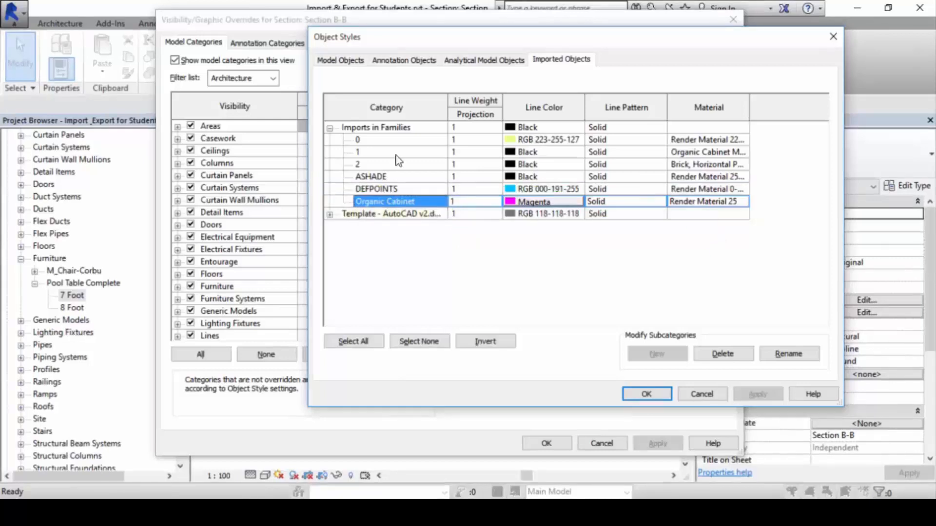
# - Set the Organic Cabinet line color to Black and accept the object styles and visibility settings
pyautogui.click(543, 201)
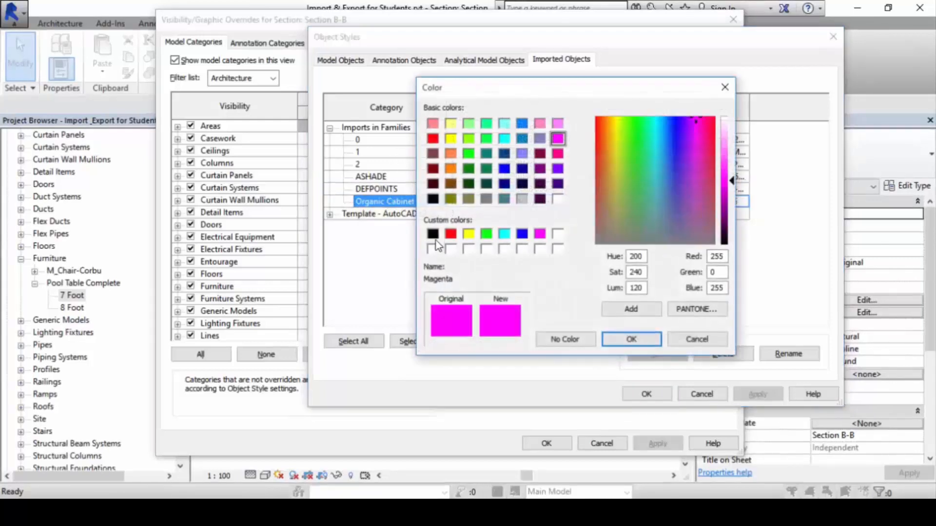
pyautogui.click(432, 234)
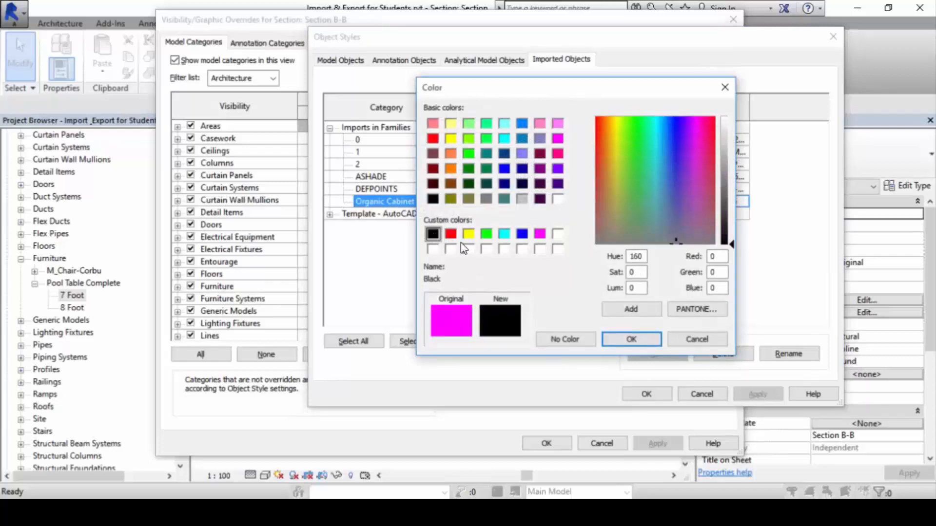
pyautogui.click(631, 339)
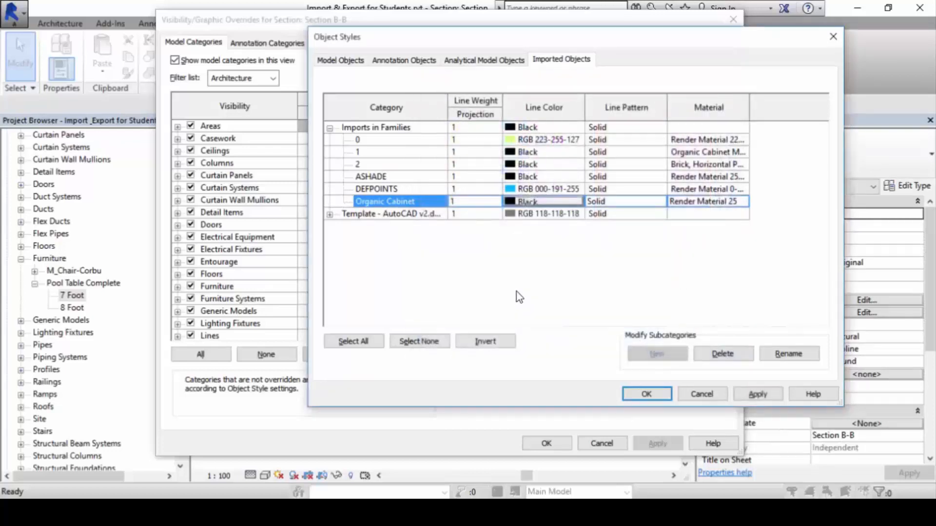
pyautogui.click(647, 396)
pyautogui.click(540, 443)
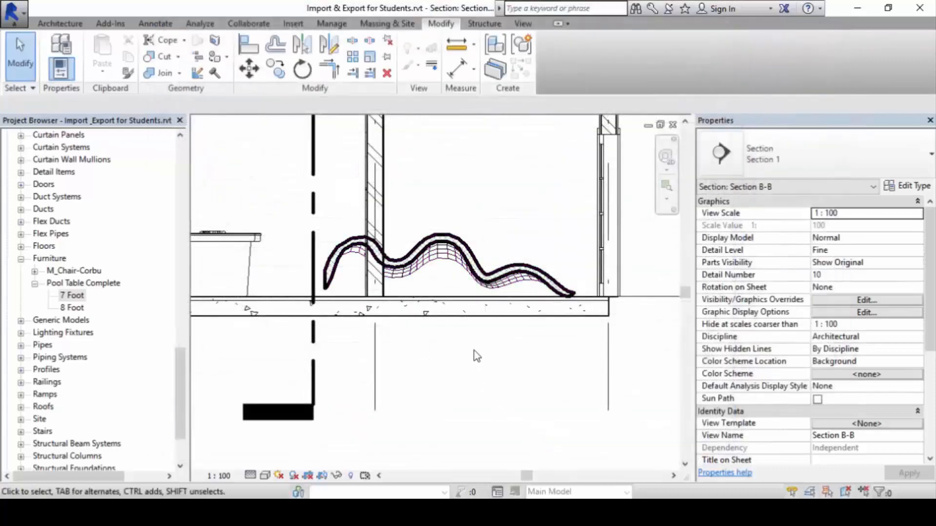
# - Bring up the imported object styles again from Section B-B's visibility overrides, moving the dialog slightly
pyautogui.scroll(2, 473, 350)
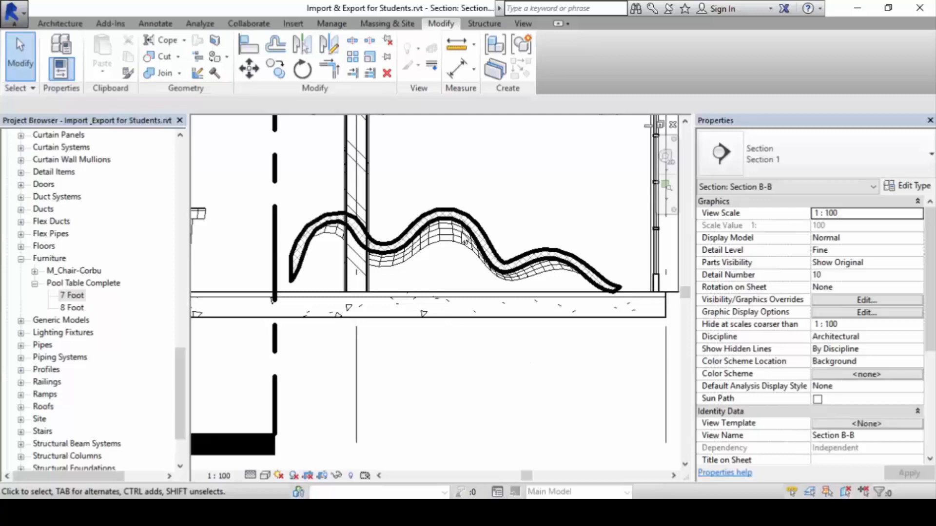
pyautogui.scroll(1, 416, 273)
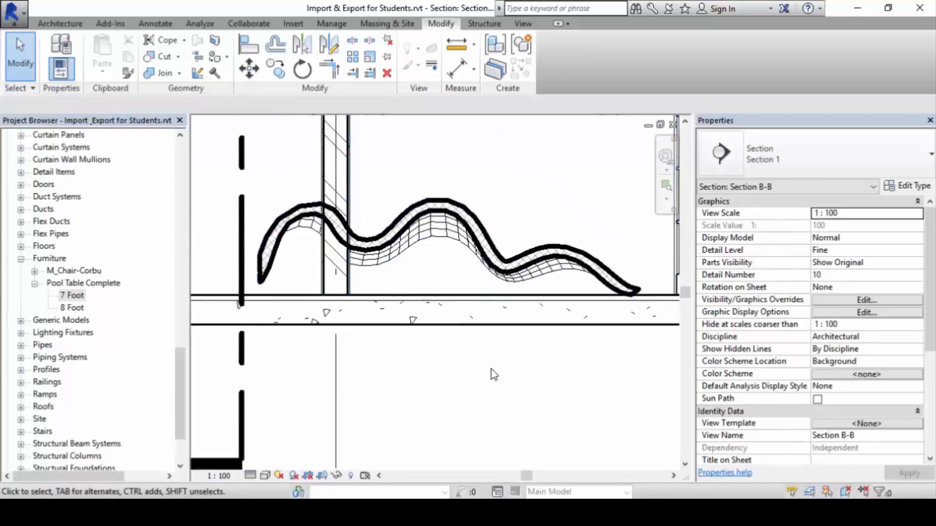
pyautogui.press('v')
pyautogui.press('v')
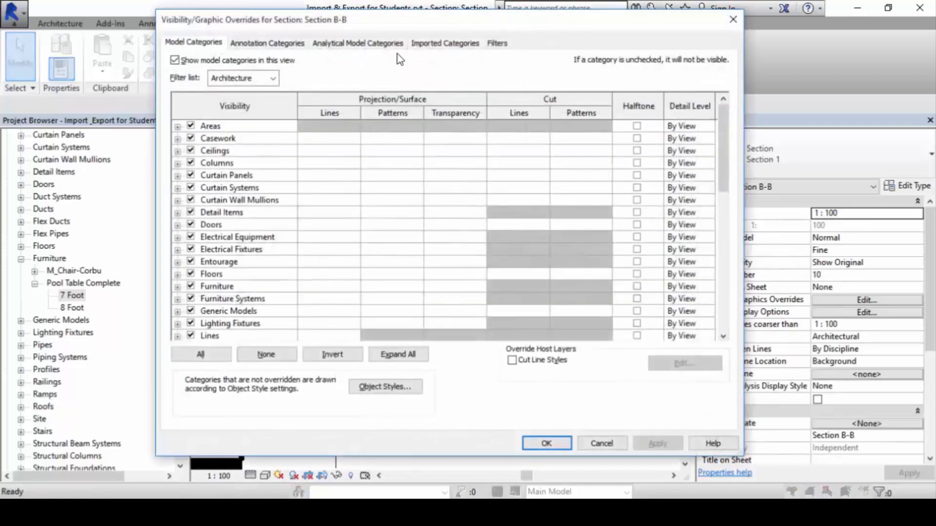
pyautogui.click(385, 387)
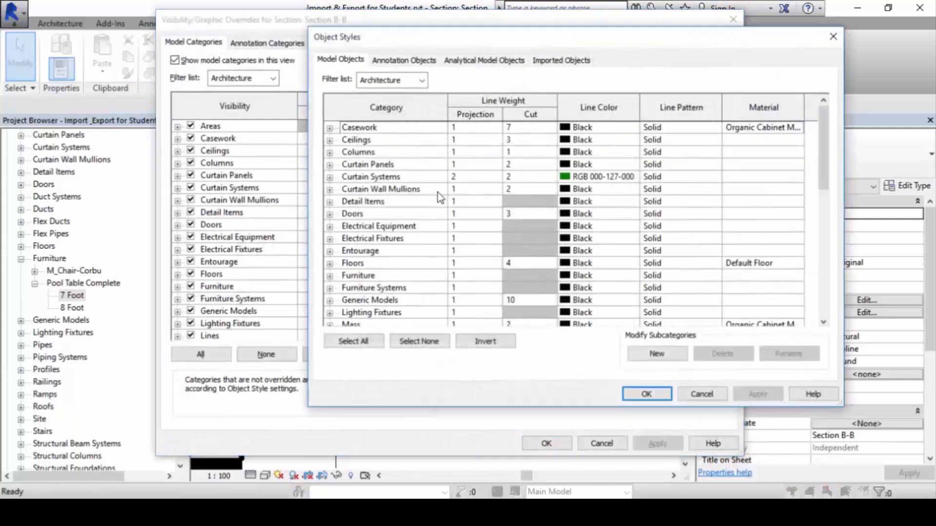
pyautogui.click(578, 60)
pyautogui.moveTo(608, 46); pyautogui.dragTo(584, 62)
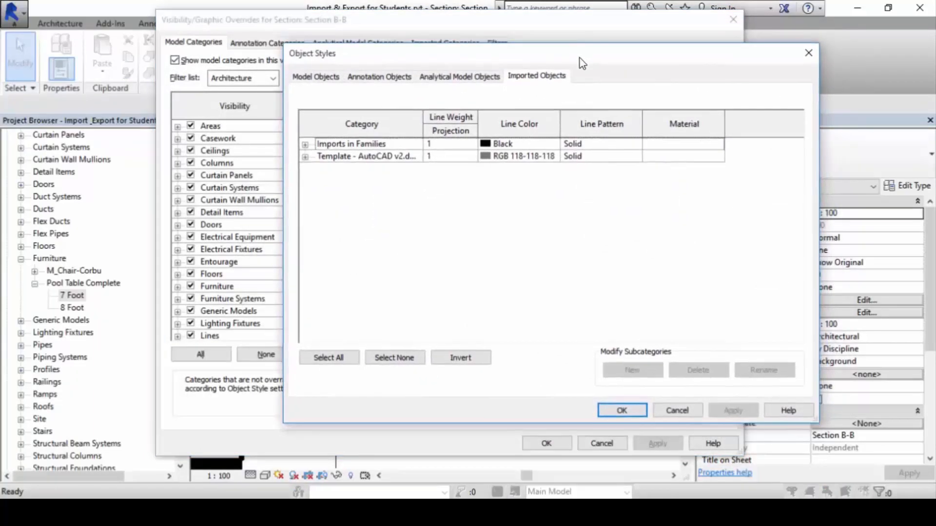
# - Set the projection line weight of the Organic Cabinet subcategory under Imports in Families to 7 and accept the object styles and visibility settings
pyautogui.click(454, 145)
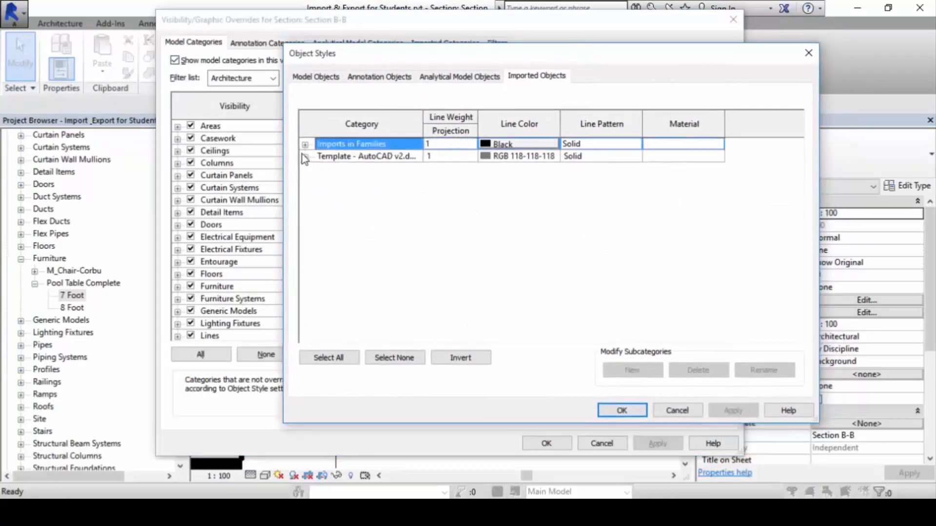
pyautogui.click(305, 145)
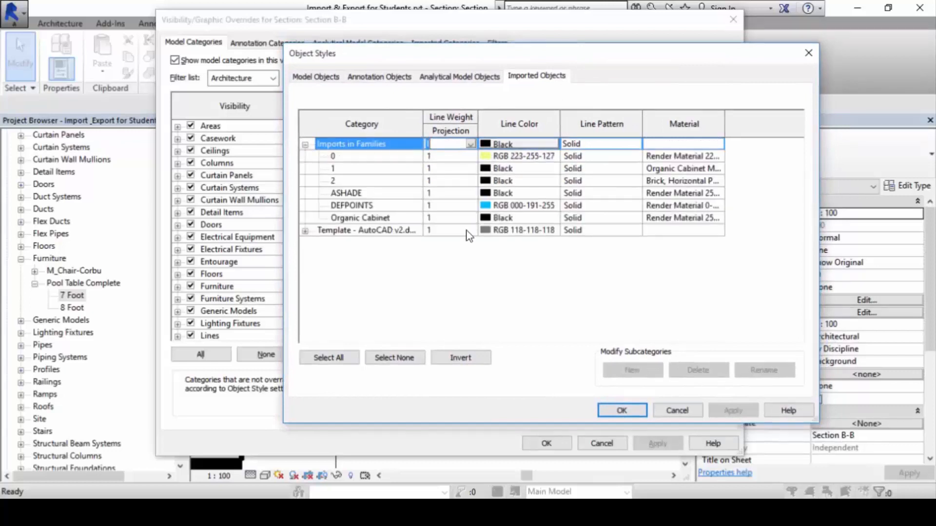
pyautogui.click(451, 218)
pyautogui.click(429, 220)
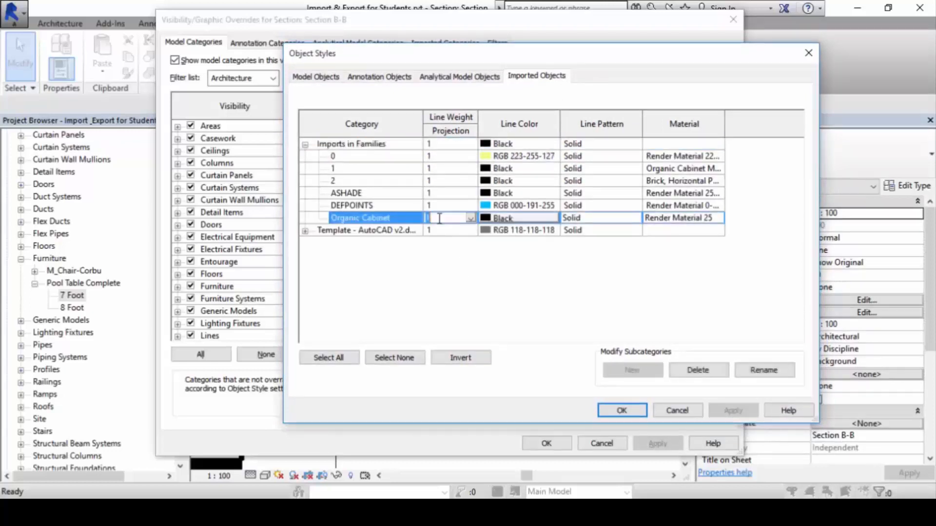
pyautogui.click(470, 218)
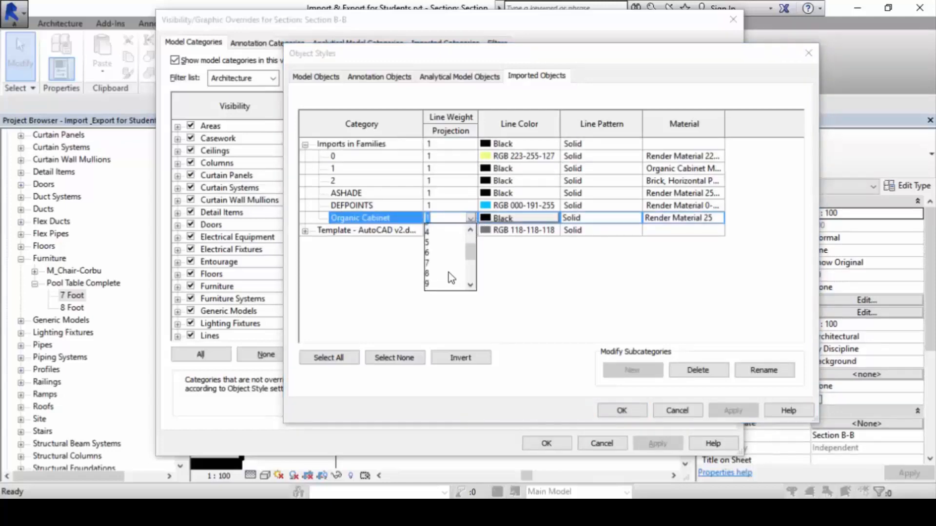
pyautogui.scroll(-1, 451, 276)
pyautogui.click(446, 261)
pyautogui.click(617, 413)
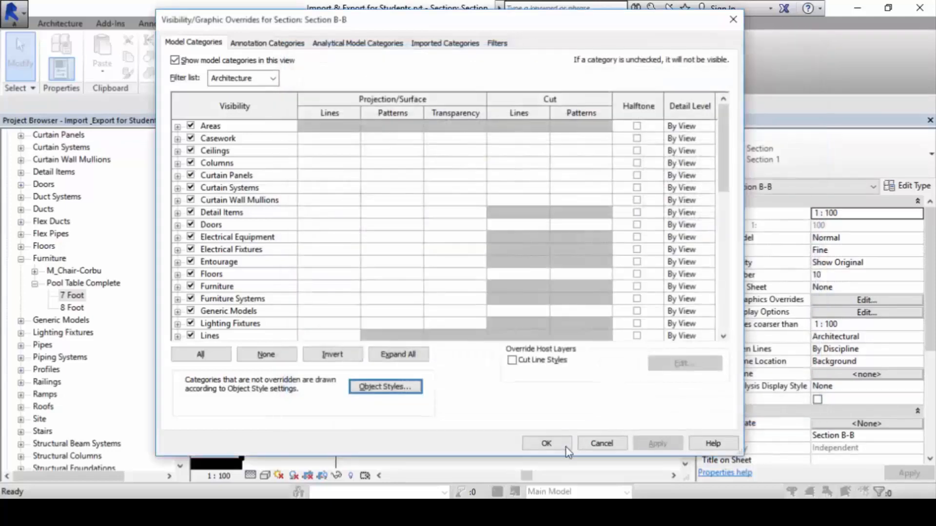
pyautogui.click(565, 445)
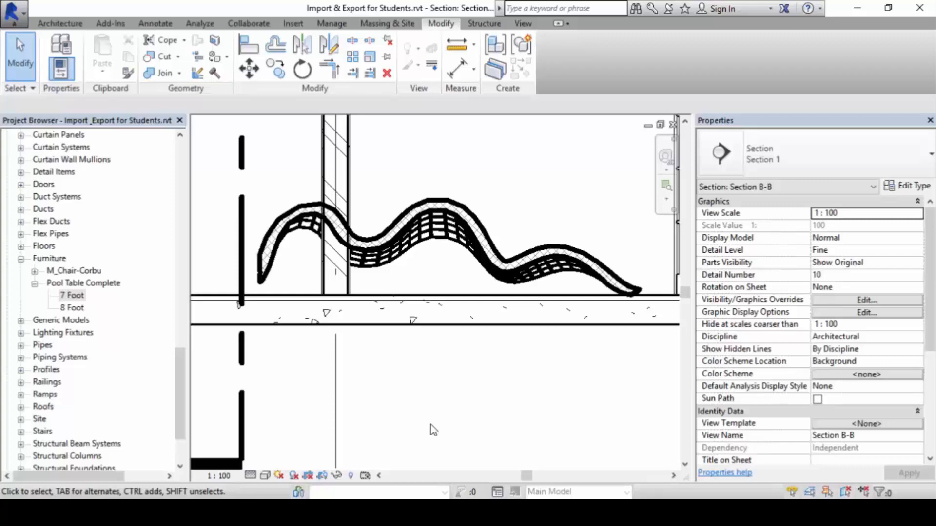
# - Reopen the imported object styles from Section B-B's visibility overrides and expand the Imports in Families category
pyautogui.press('v')
pyautogui.press('v')
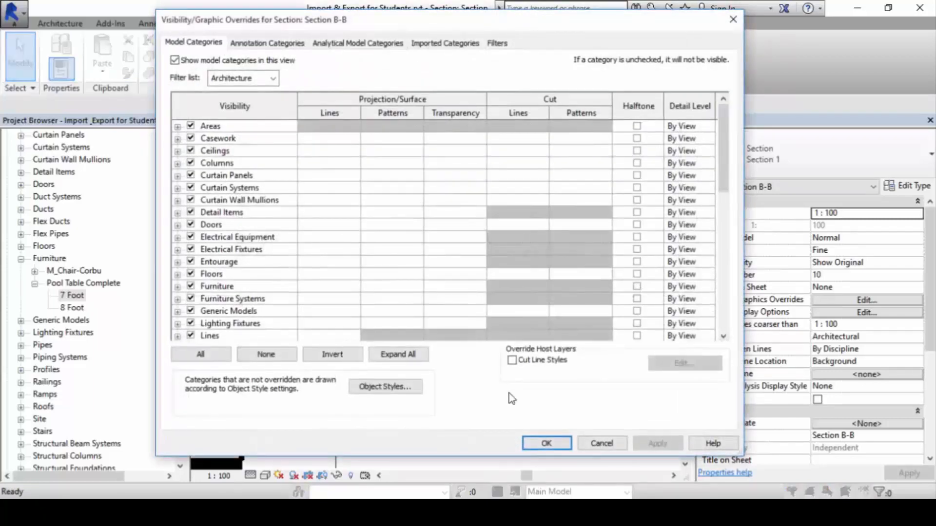
pyautogui.click(407, 388)
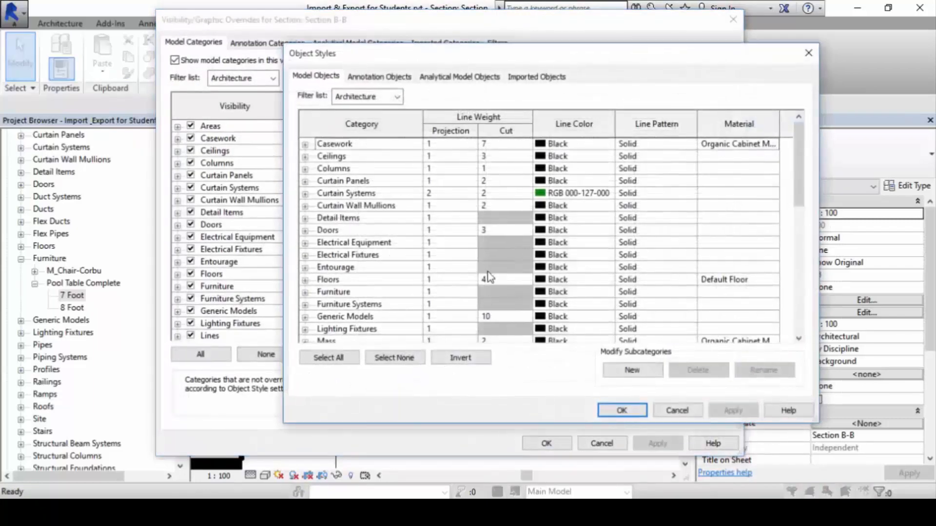
pyautogui.click(531, 77)
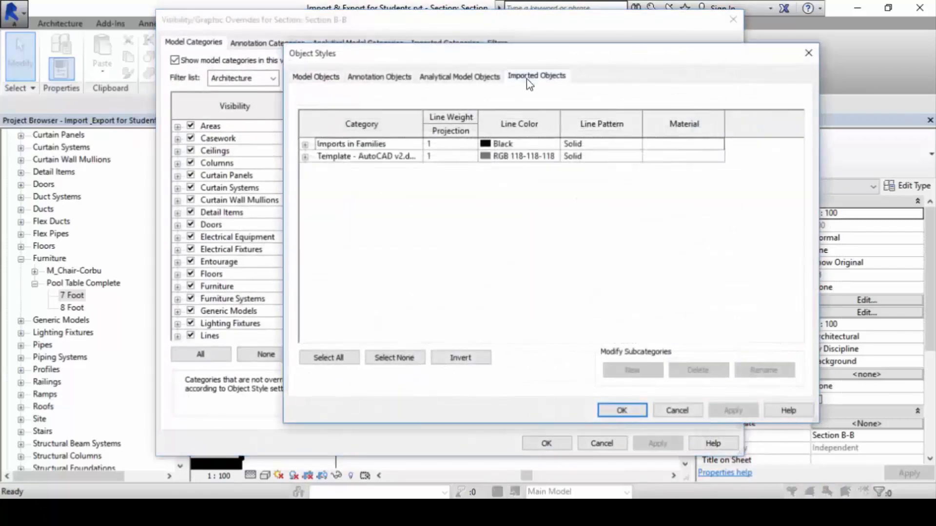
pyautogui.click(318, 77)
pyautogui.click(564, 77)
pyautogui.click(305, 144)
# - Choose projection line weight 7 again for the Organic Cabinet subcategory and accept the object styles
pyautogui.click(470, 218)
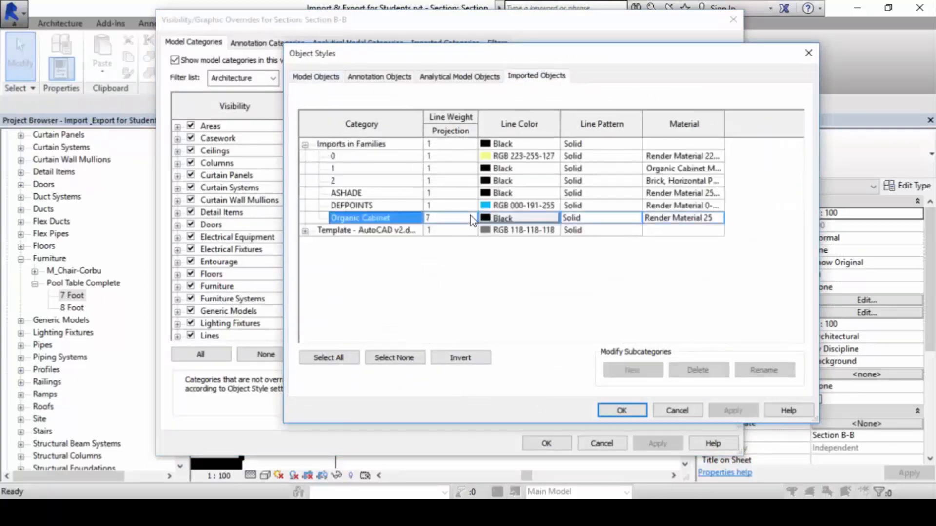
pyautogui.click(471, 218)
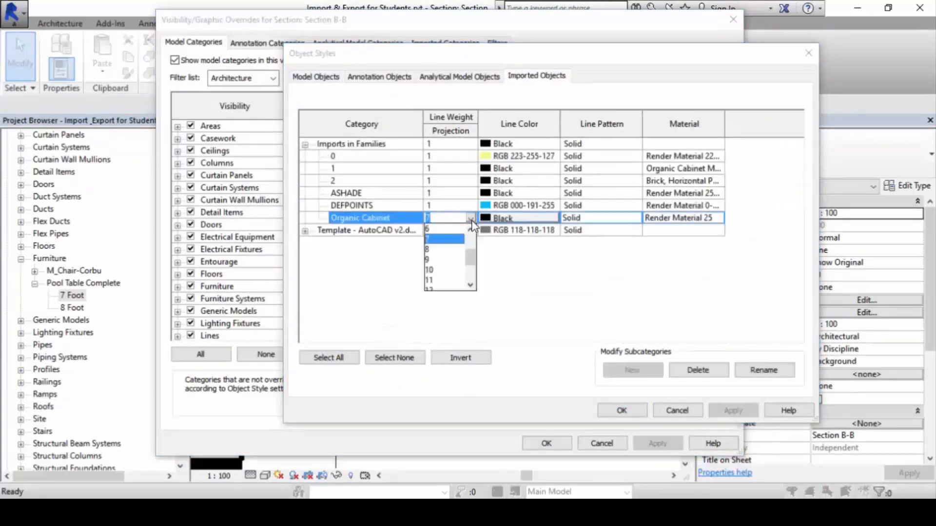
pyautogui.click(451, 239)
pyautogui.click(622, 411)
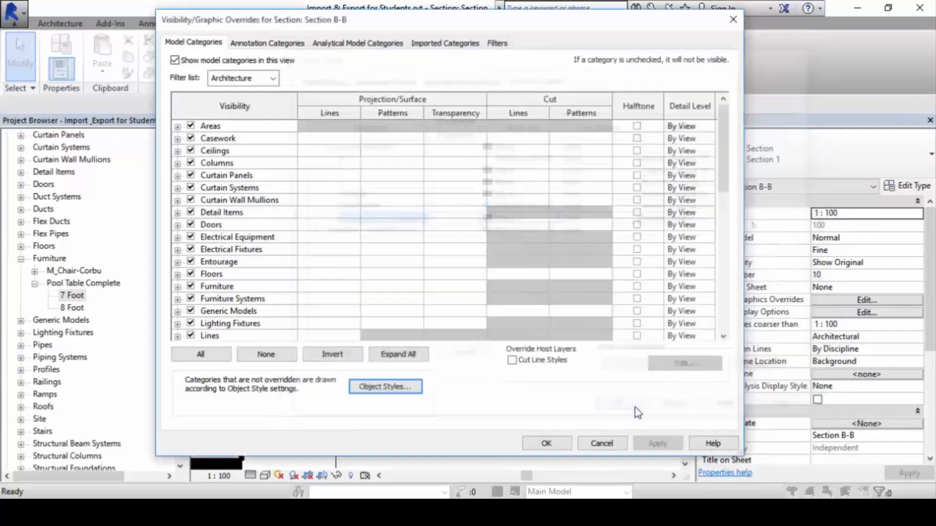
# - Accept the visibility overrides and examine the cut outline of the curved casework in Section B-B
pyautogui.click(547, 443)
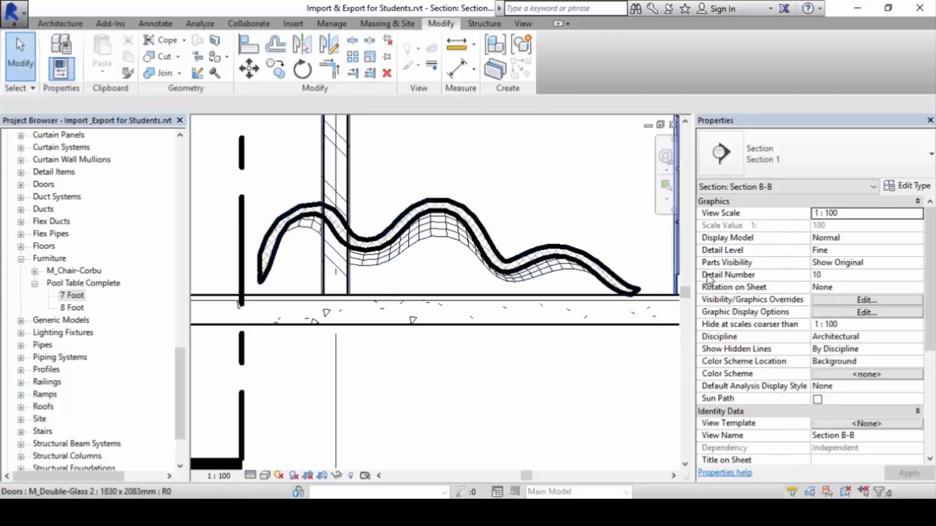
pyautogui.scroll(2, 464, 344)
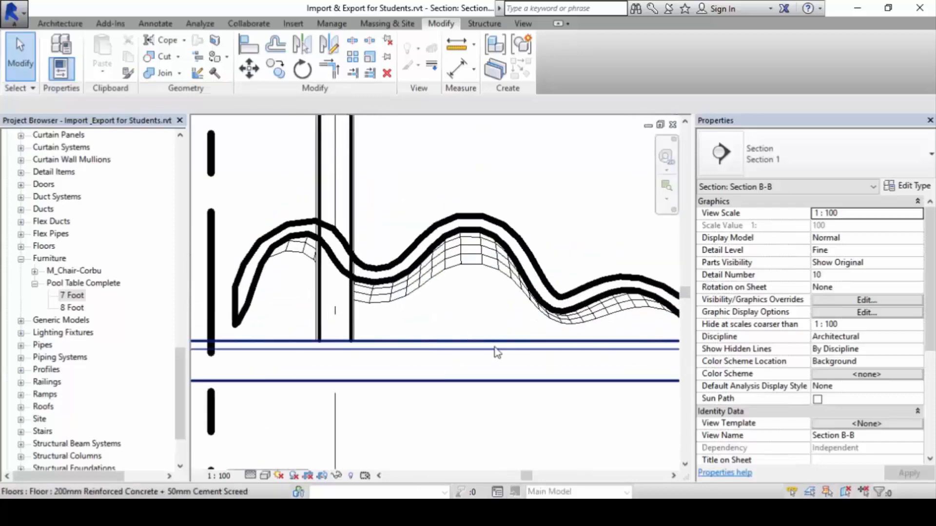
pyautogui.scroll(-2, 477, 286)
pyautogui.scroll(2, 516, 319)
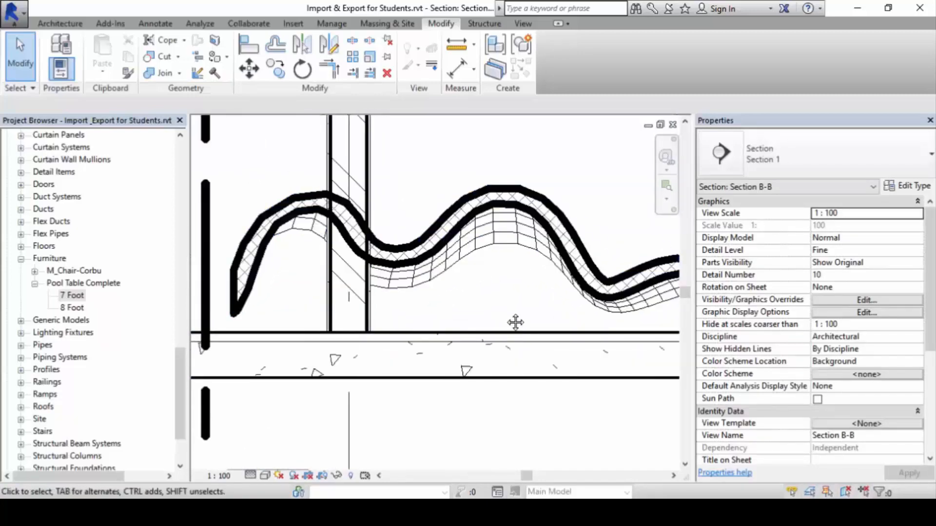
pyautogui.scroll(-1, 473, 283)
pyautogui.moveTo(501, 287); pyautogui.dragTo(455, 269, button='middle')
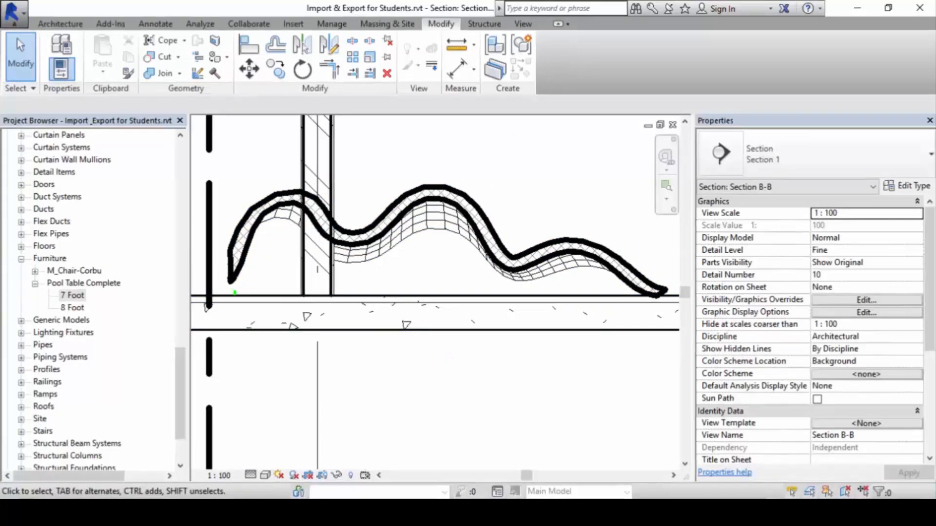
pyautogui.moveTo(222, 212)
pyautogui.mouseDown()
pyautogui.moveTo(210, 279)
pyautogui.moveTo(273, 251)
pyautogui.moveTo(373, 285)
pyautogui.moveTo(458, 268)
pyautogui.moveTo(668, 315)
pyautogui.mouseUp()
pyautogui.press('Escape')
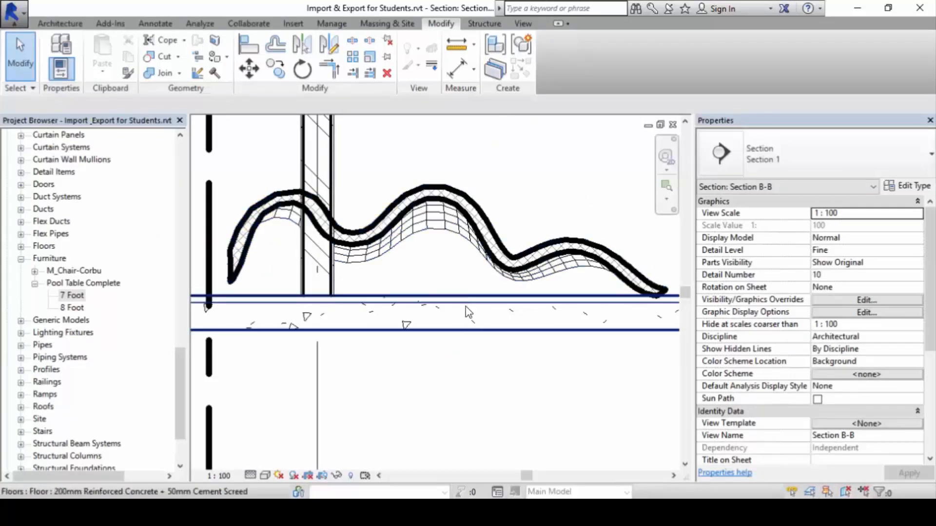
# - Set the Casework category's cut line weight to 4 in the object styles and accept the visibility overrides
pyautogui.press('v')
pyautogui.press('g')
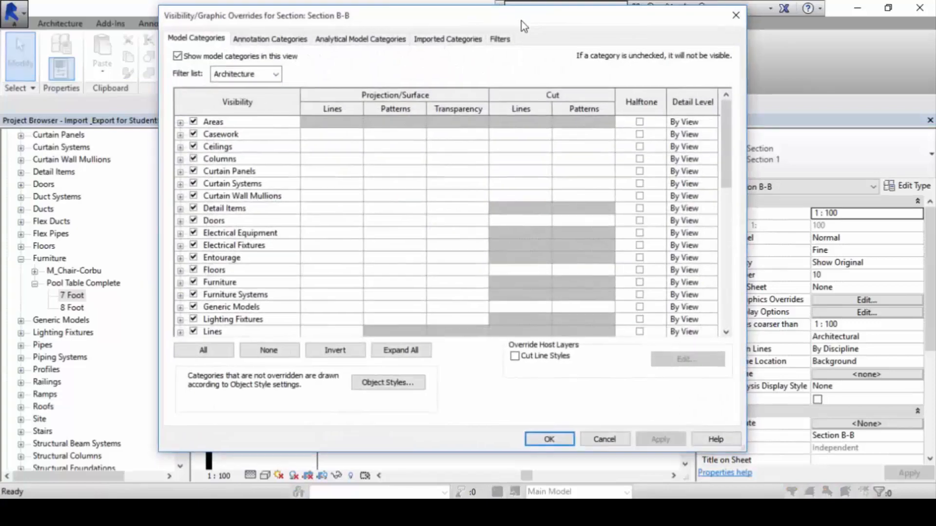
pyautogui.click(394, 383)
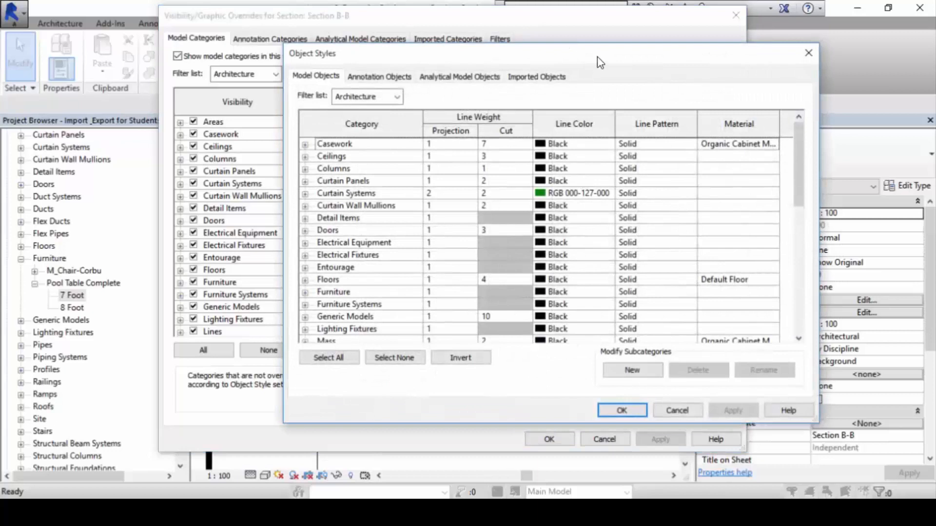
pyautogui.moveTo(598, 56); pyautogui.dragTo(609, 38)
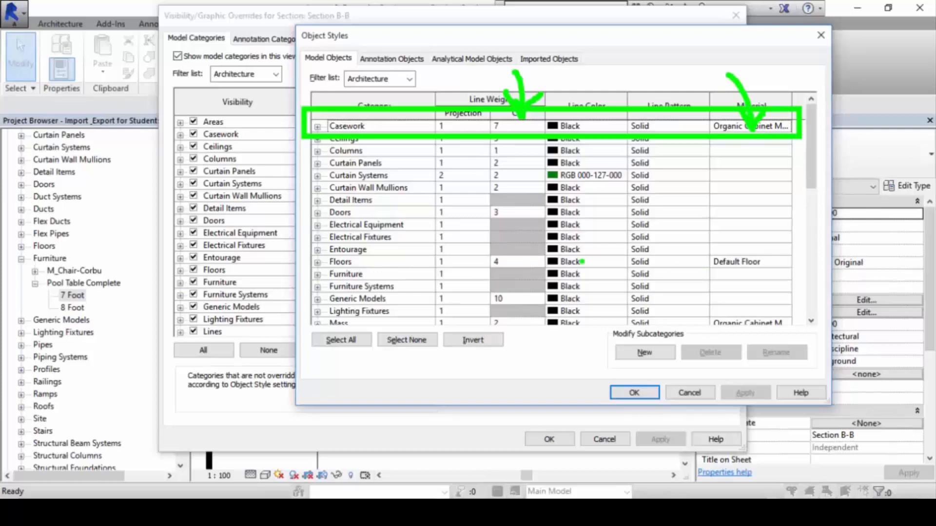
pyautogui.click(507, 131)
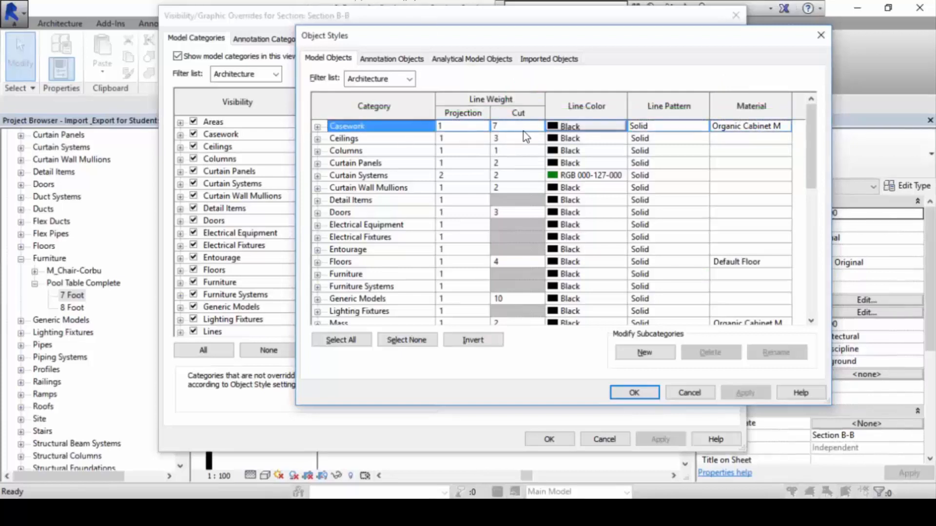
pyautogui.click(539, 126)
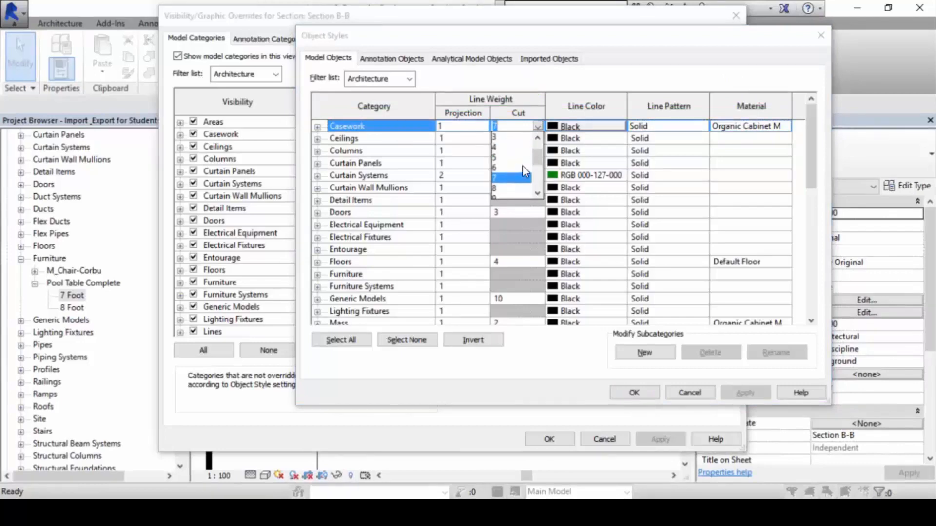
pyautogui.scroll(2, 524, 168)
pyautogui.click(504, 167)
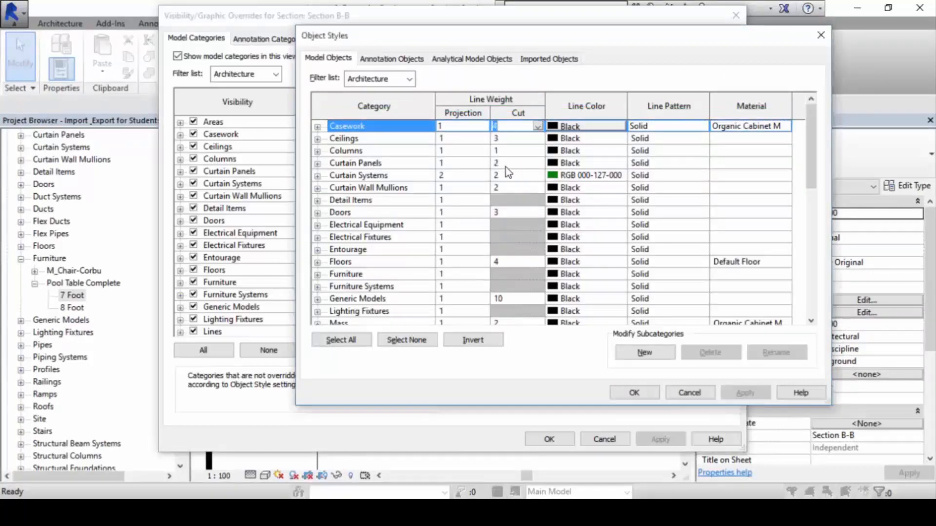
pyautogui.click(649, 391)
pyautogui.click(549, 439)
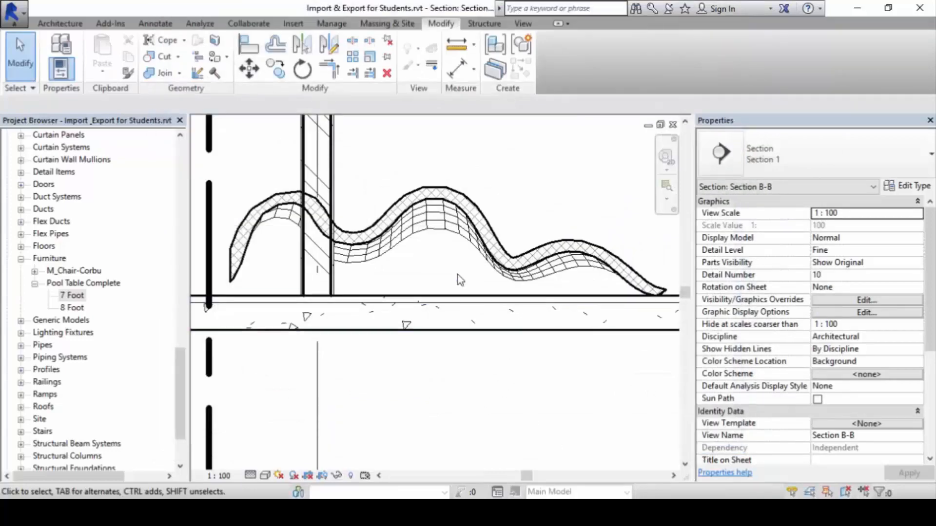
# - Open the object styles from Section B-B's visibility and graphic overrides
pyautogui.scroll(1, 443, 358)
pyautogui.scroll(-1, 473, 359)
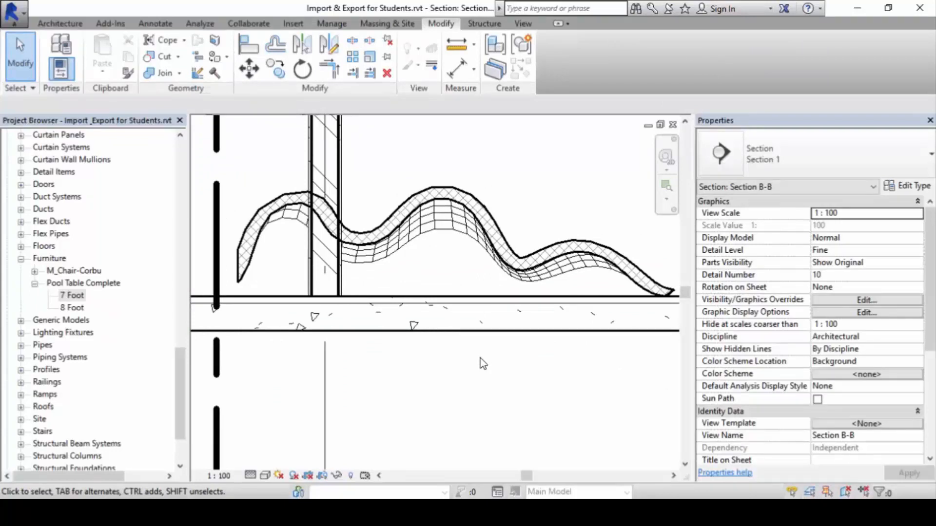
pyautogui.moveTo(479, 310); pyautogui.dragTo(468, 314, button='middle')
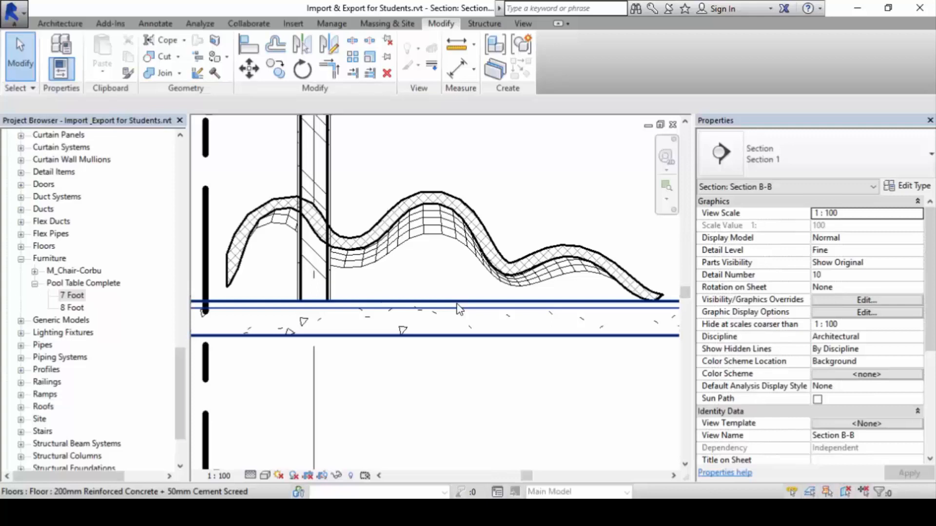
pyautogui.press('v')
pyautogui.press('g')
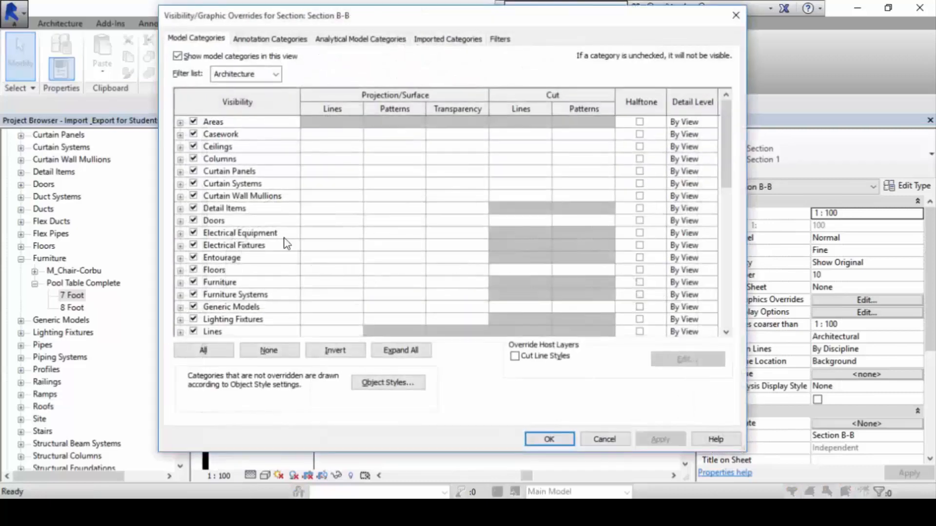
pyautogui.click(389, 382)
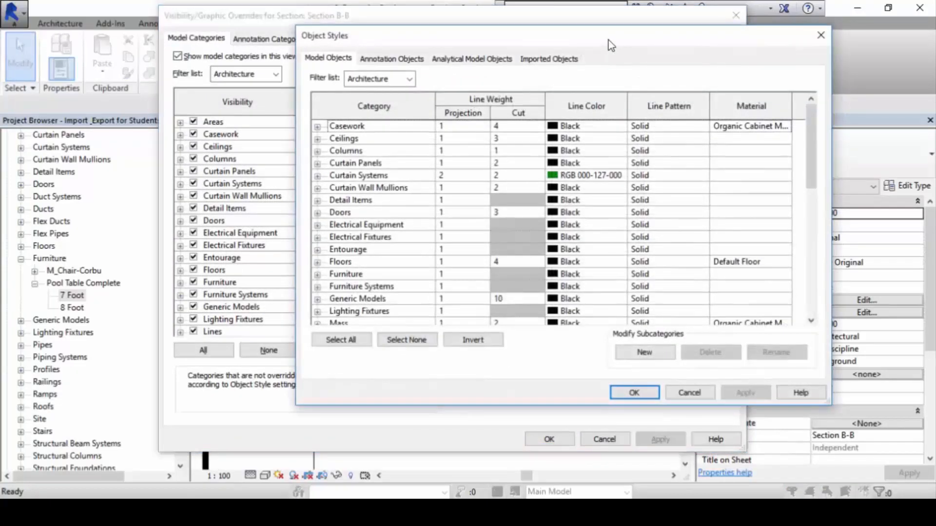
pyautogui.moveTo(608, 40); pyautogui.dragTo(611, 44)
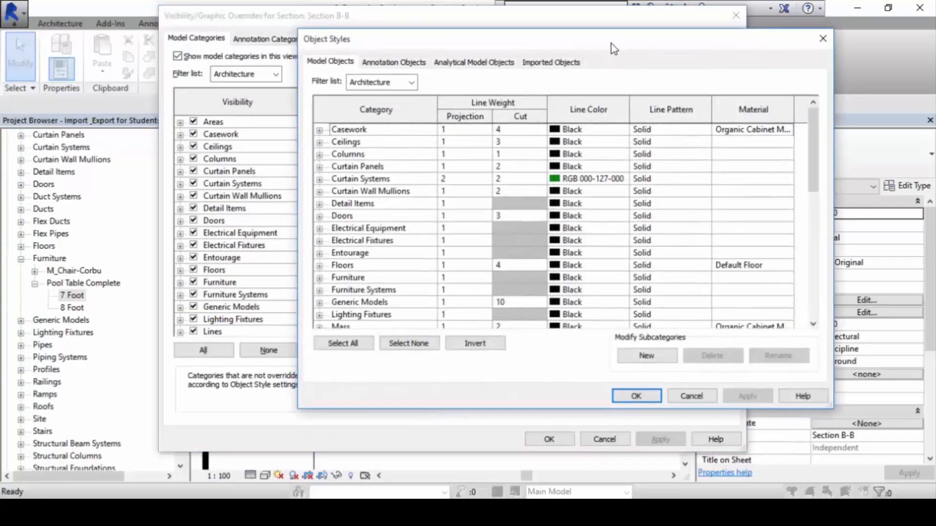
pyautogui.click(789, 130)
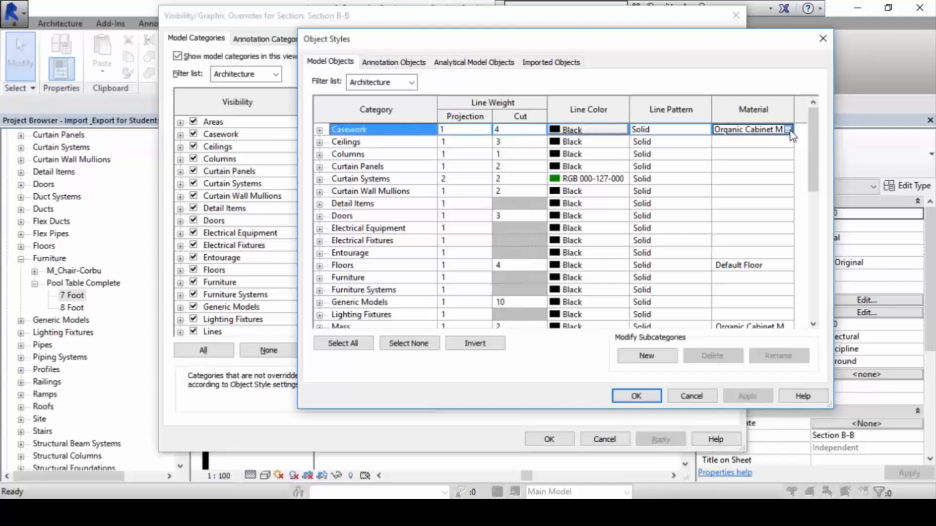
pyautogui.click(790, 132)
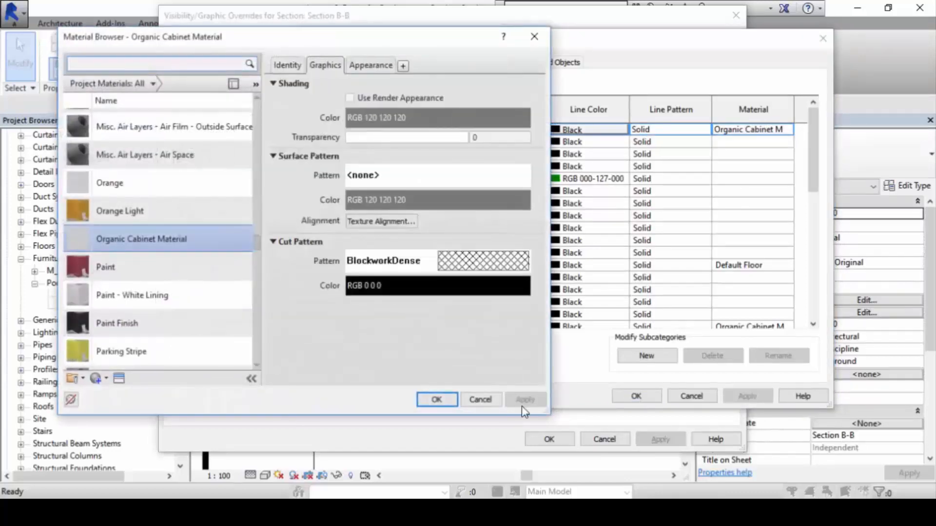
pyautogui.click(496, 403)
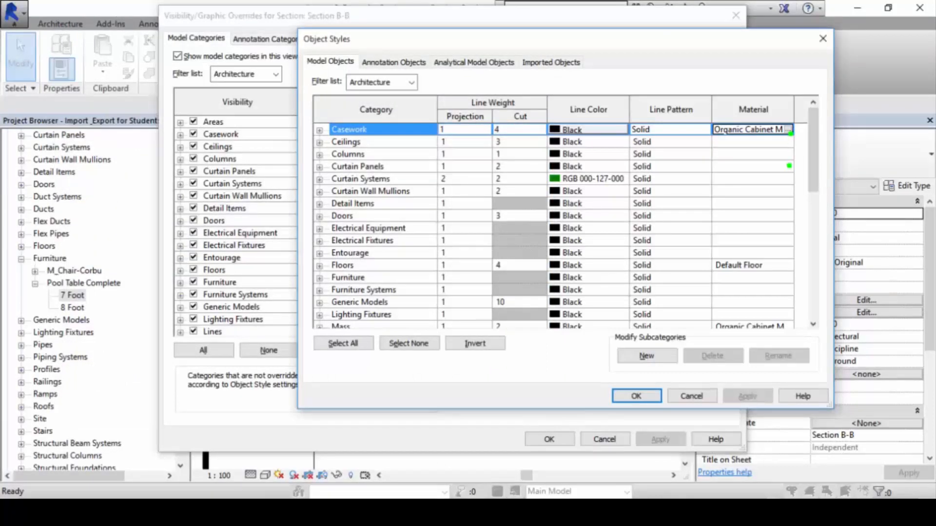
pyautogui.moveTo(847, 253)
pyautogui.mouseDown()
pyautogui.moveTo(800, 153)
pyautogui.moveTo(787, 165)
pyautogui.moveTo(824, 155)
pyautogui.mouseUp()
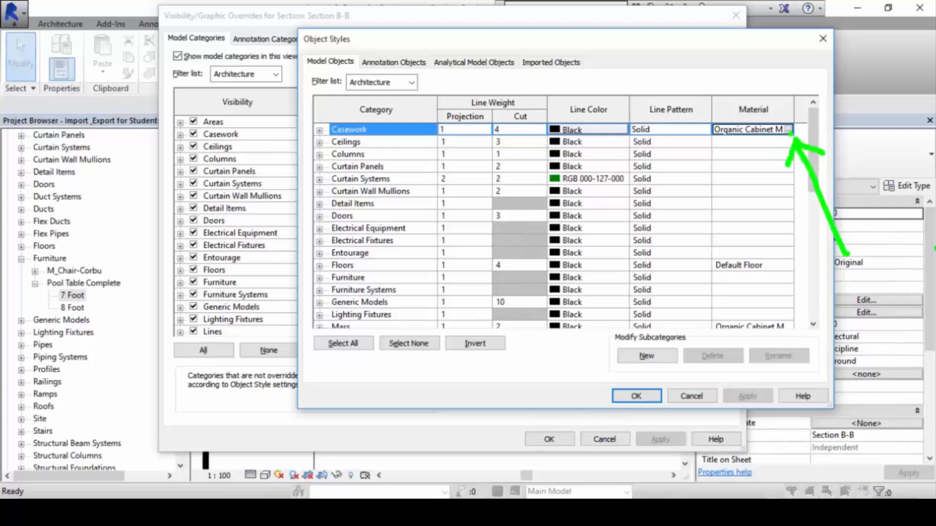
pyautogui.press('Escape')
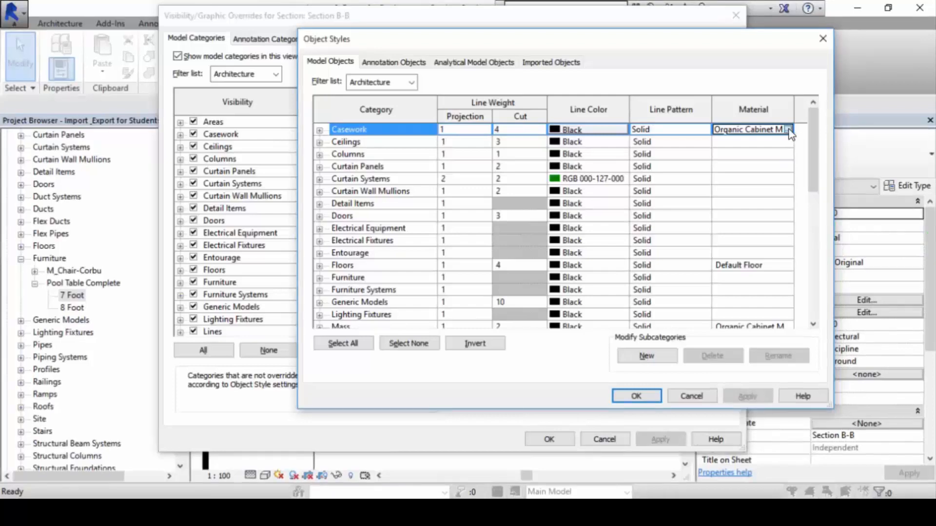
# - Set the cut pattern of the Casework category's Organic Cabinet Material to Concrete and accept the material, object styles and visibility settings
pyautogui.click(786, 130)
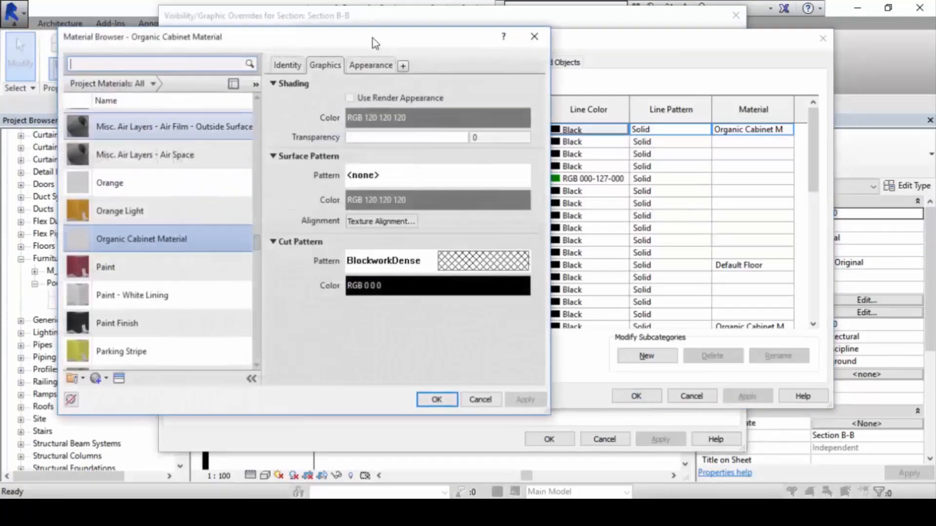
pyautogui.moveTo(372, 38); pyautogui.dragTo(408, 71)
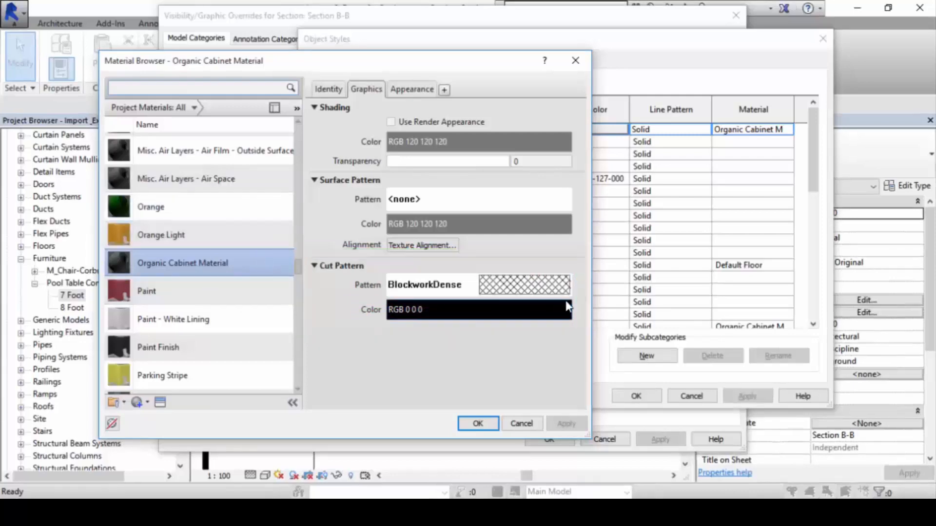
pyautogui.click(536, 284)
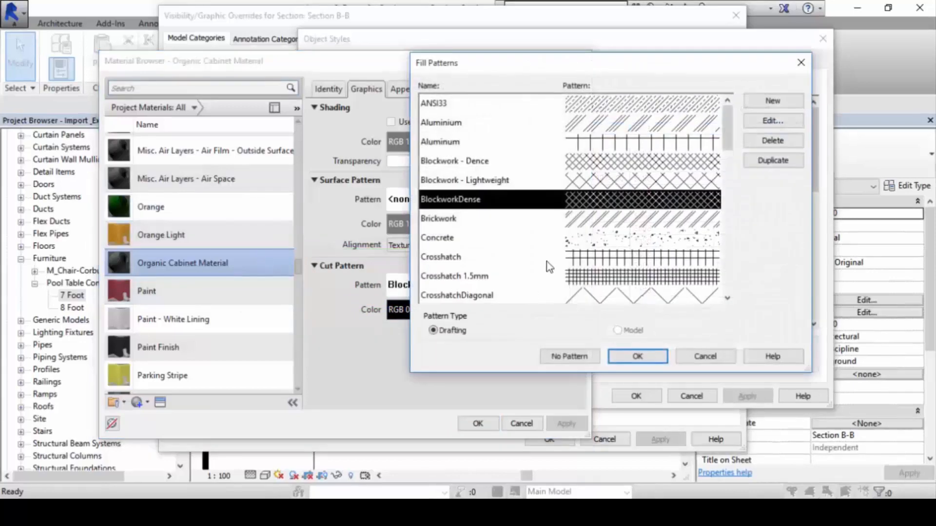
pyautogui.click(664, 246)
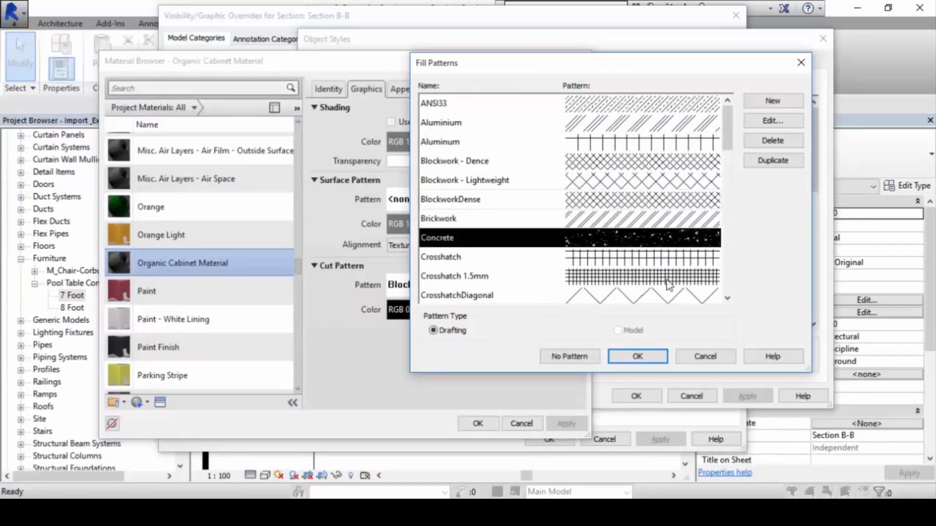
pyautogui.click(639, 361)
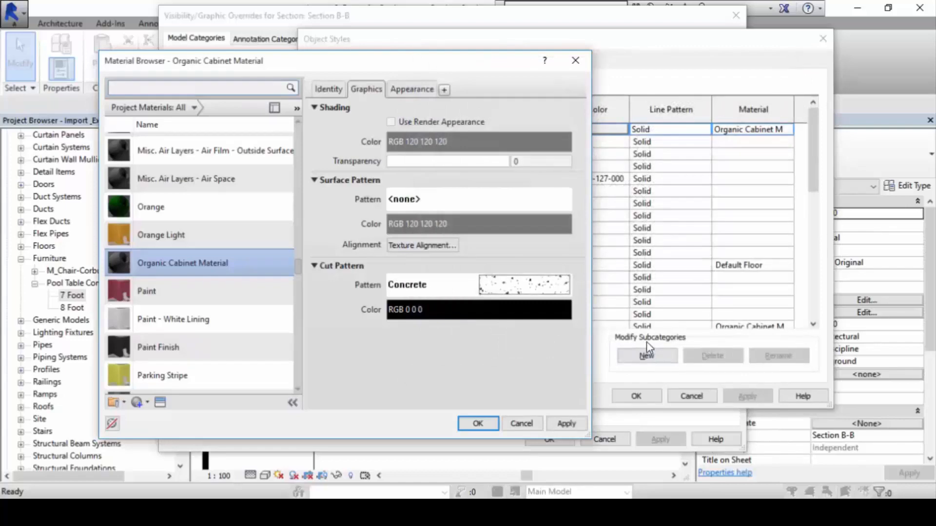
pyautogui.click(475, 424)
pyautogui.click(636, 396)
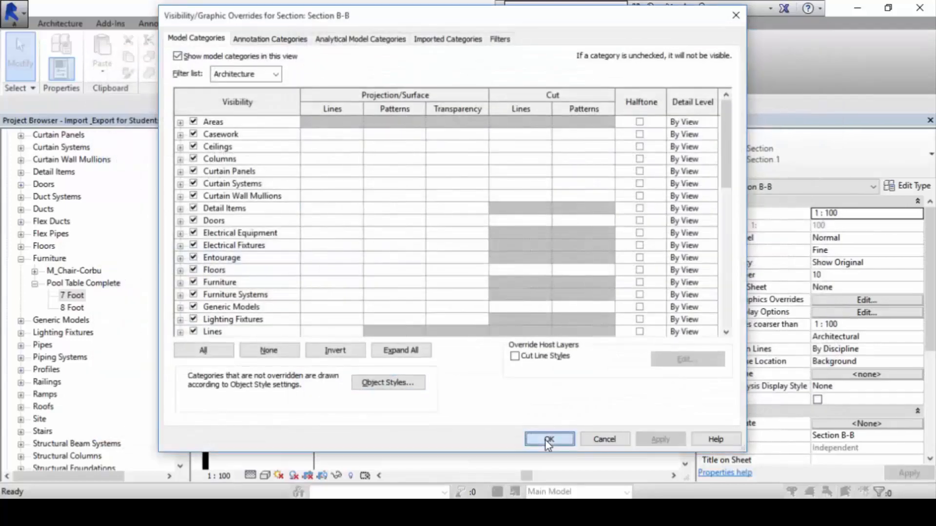
pyautogui.click(546, 438)
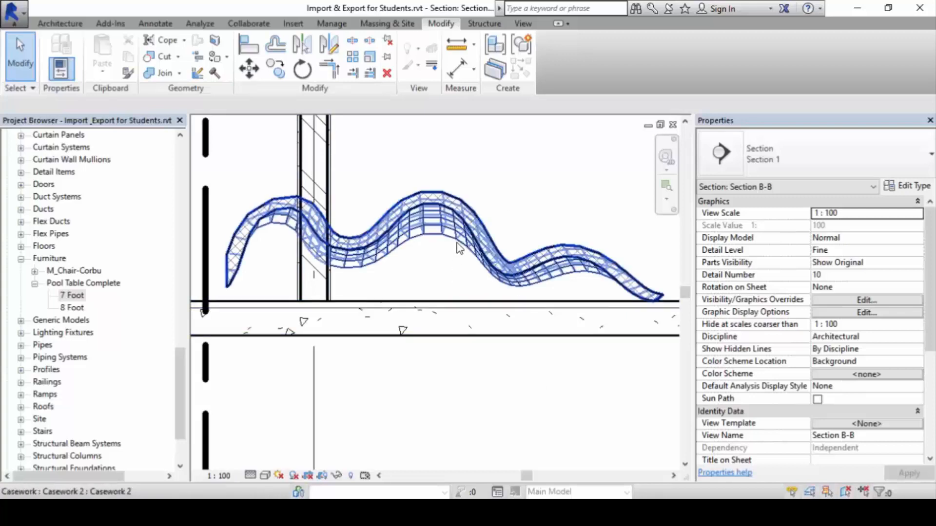
# - Edit the curved casework in place and finish the model without changes to refresh its cut pattern
pyautogui.click(461, 223)
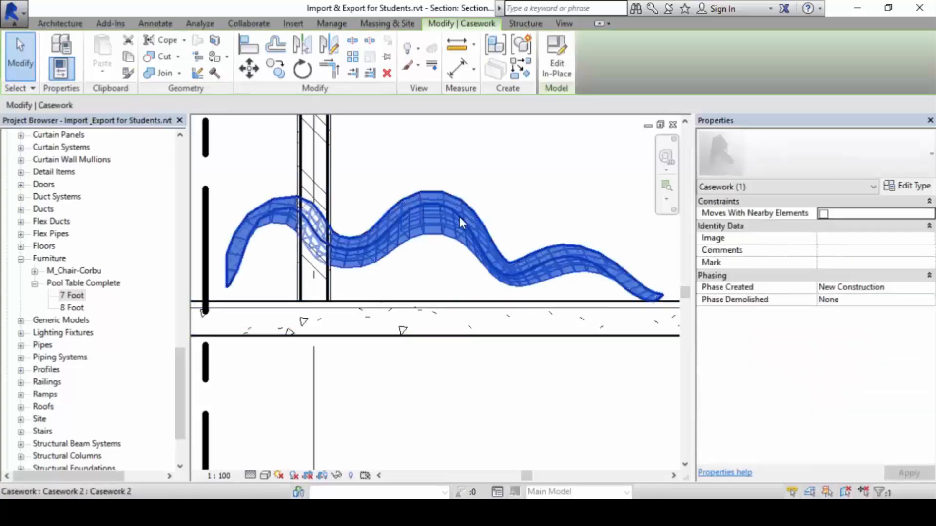
pyautogui.click(562, 78)
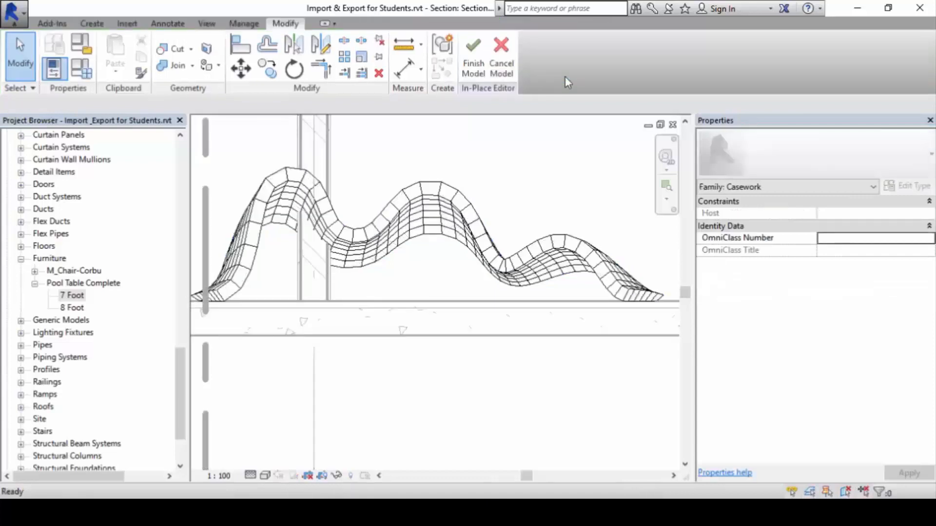
pyautogui.click(482, 68)
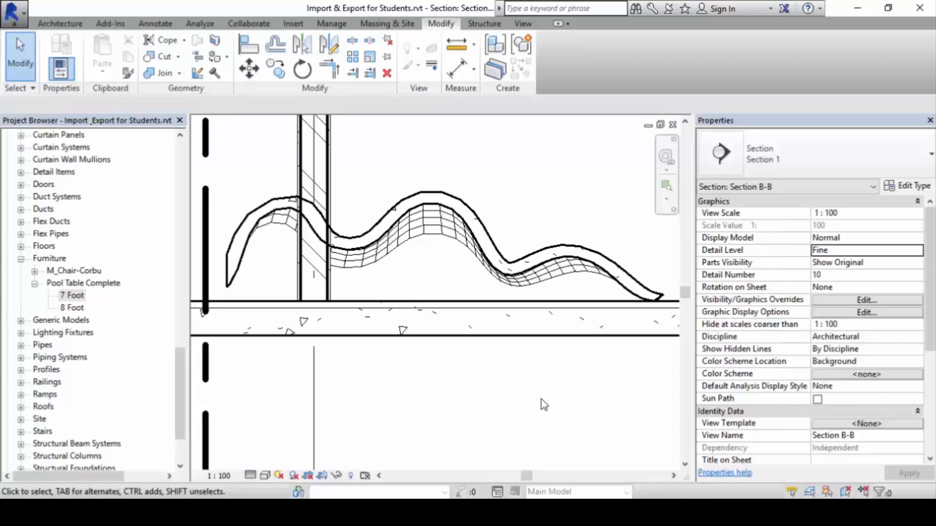
# - Move the curved casework slightly towards grid 3 in the 1st Storey floor plan
pyautogui.scroll(-3, 541, 402)
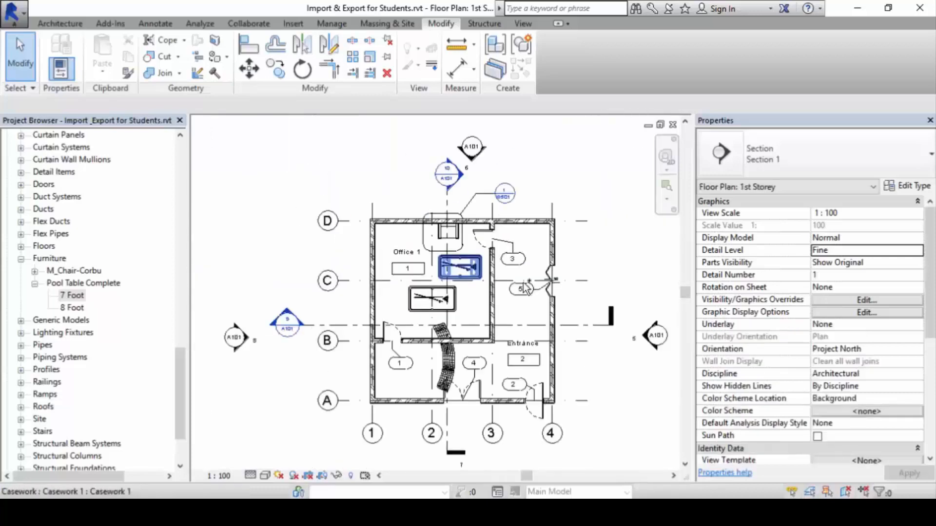
pyautogui.scroll(5, 484, 299)
pyautogui.click(484, 299)
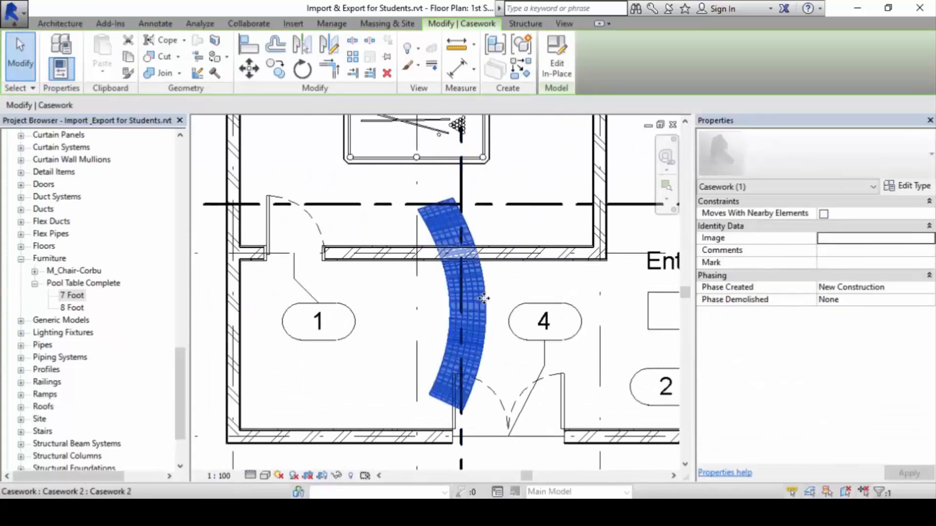
pyautogui.moveTo(484, 298); pyautogui.dragTo(494, 300)
pyautogui.click(529, 300)
pyautogui.scroll(-2, 530, 209)
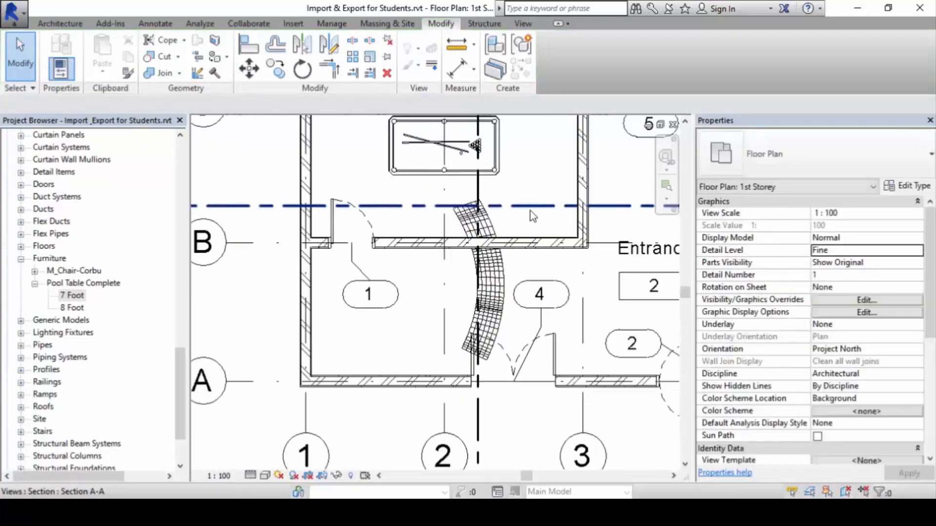
# - Open Section B-B and examine where the curved casework crosses the brick wall
pyautogui.doubleClick(530, 210)
pyautogui.scroll(3, 529, 341)
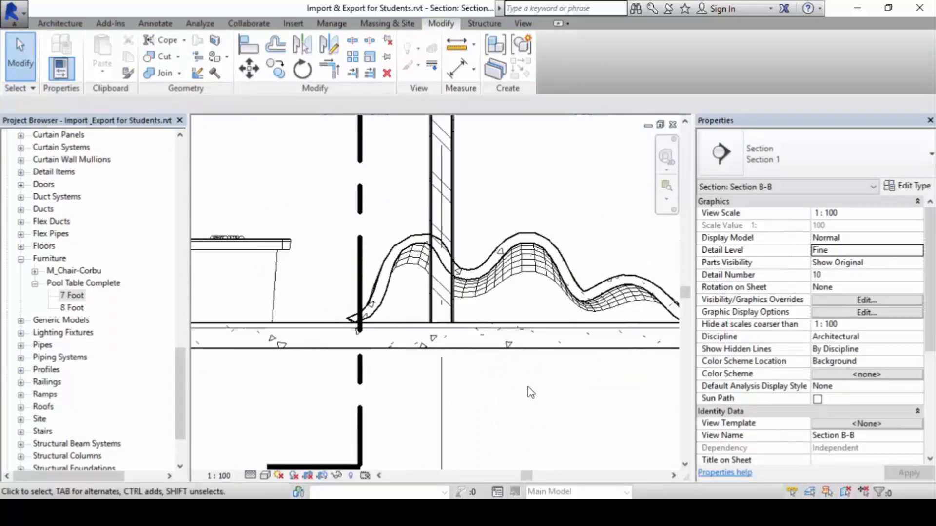
pyautogui.scroll(-2, 506, 363)
pyautogui.moveTo(505, 374)
pyautogui.mouseDown(button='middle')
pyautogui.moveTo(490, 375)
pyautogui.moveTo(470, 353)
pyautogui.mouseUp(button='middle')
pyautogui.scroll(1, 544, 375)
pyautogui.scroll(1, 470, 353)
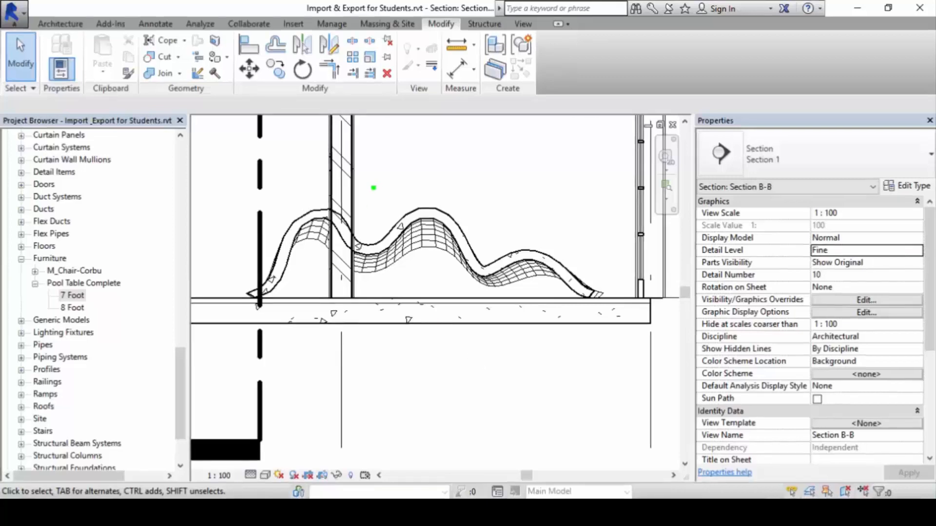
pyautogui.moveTo(366, 199)
pyautogui.mouseDown()
pyautogui.moveTo(308, 224)
pyautogui.moveTo(376, 261)
pyautogui.moveTo(365, 199)
pyautogui.mouseUp()
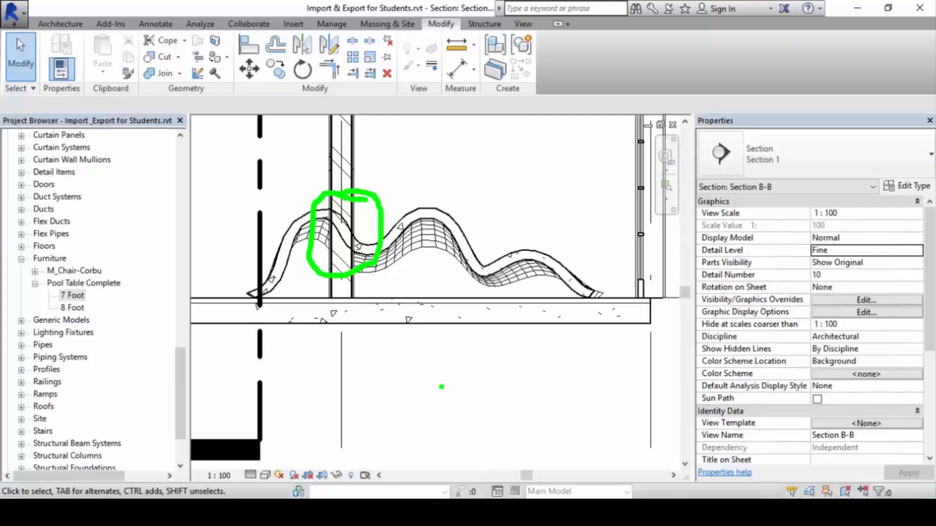
pyautogui.press('Escape')
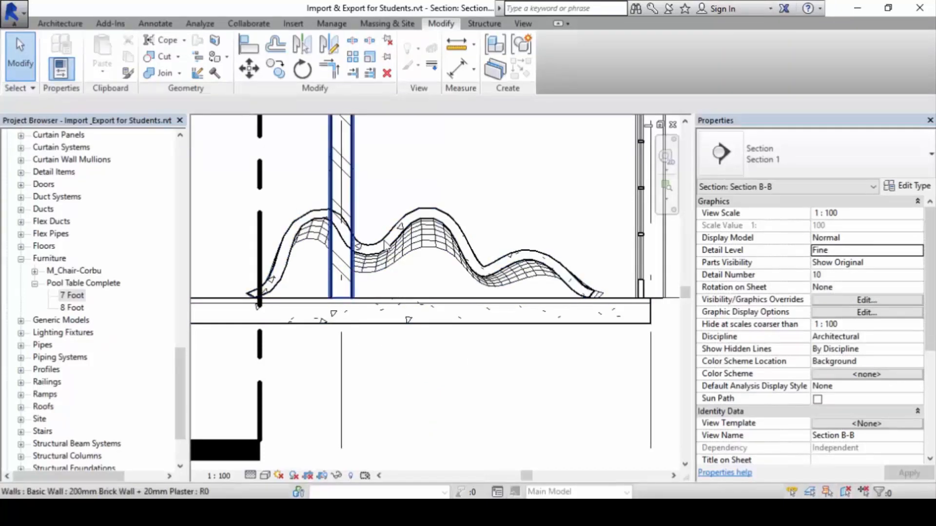
pyautogui.scroll(3, 294, 207)
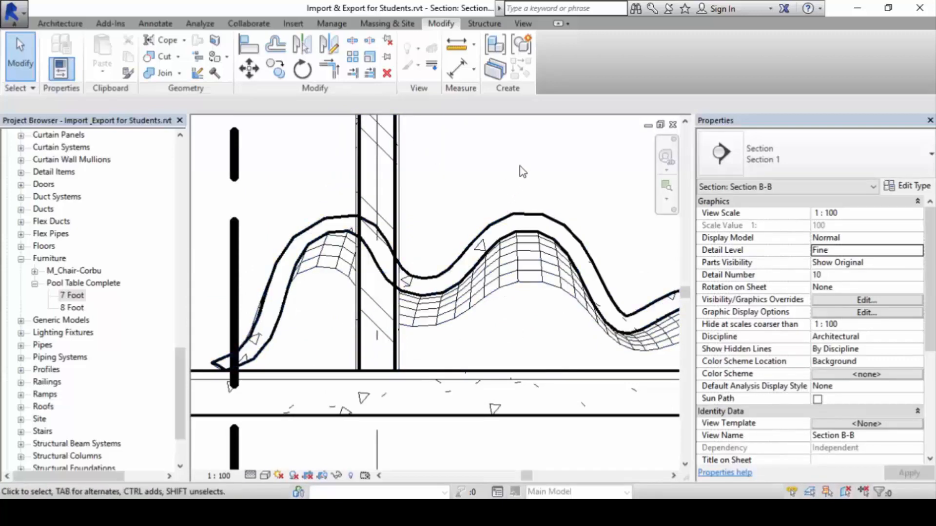
# - Start a masking region and sketch a rectangle 240 mm wide and about 522 mm high across the wall where the casework passes through
pyautogui.click(156, 23)
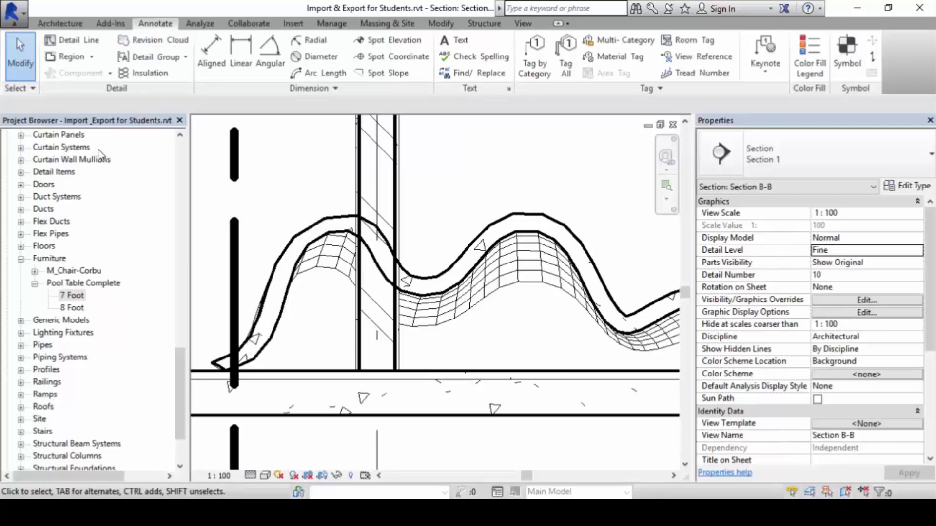
pyautogui.click(92, 57)
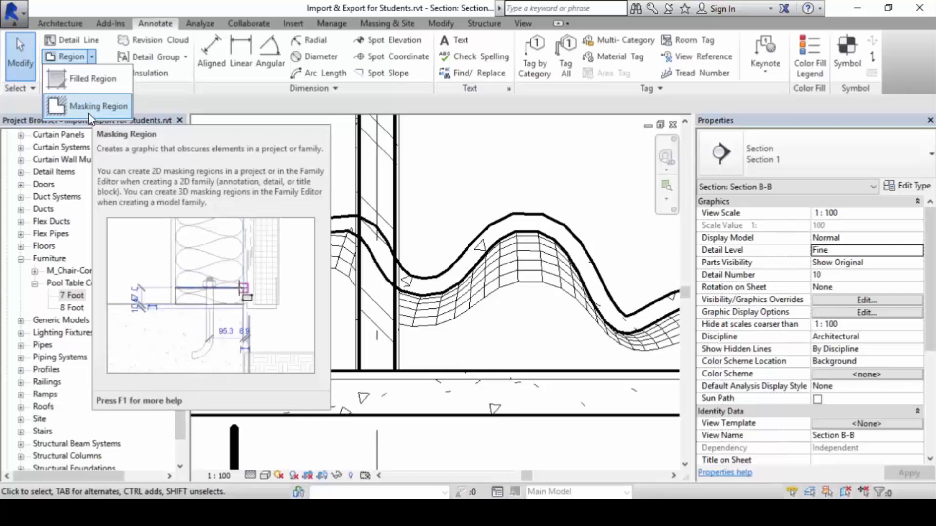
pyautogui.click(89, 113)
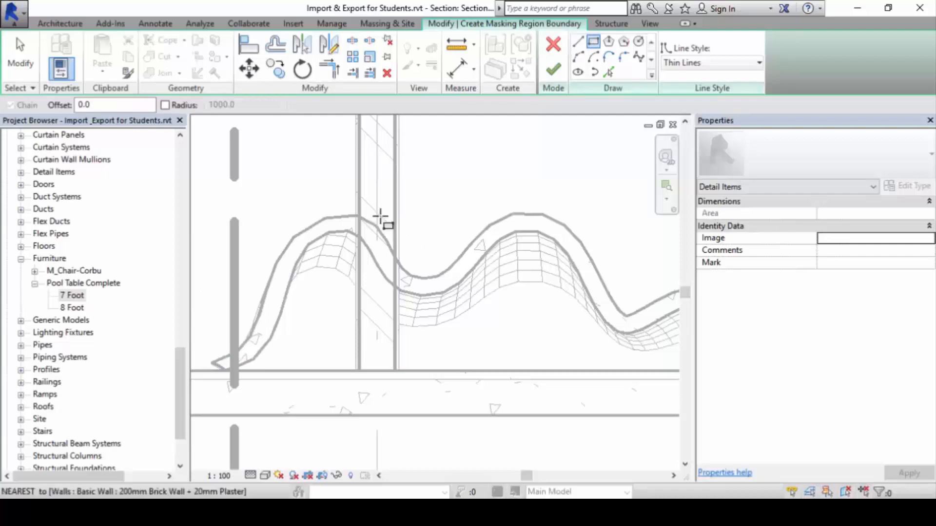
pyautogui.click(356, 206)
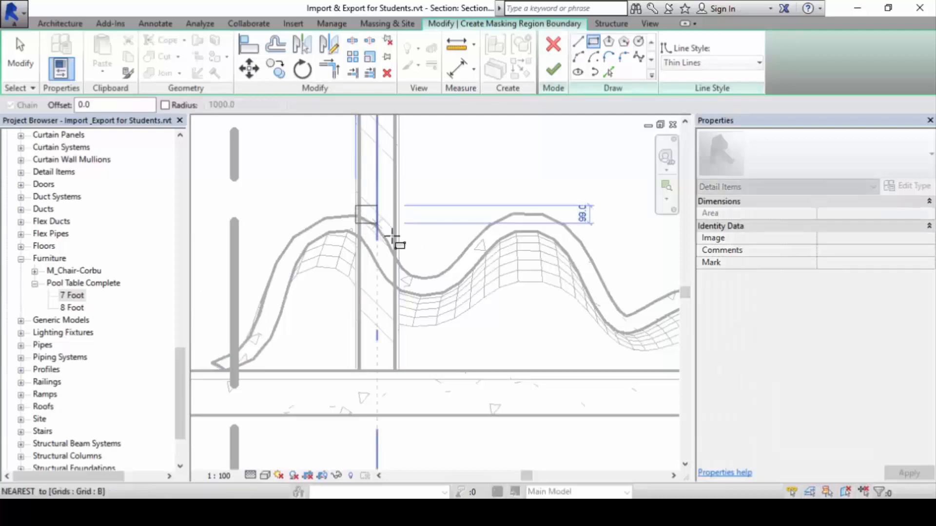
pyautogui.click(399, 299)
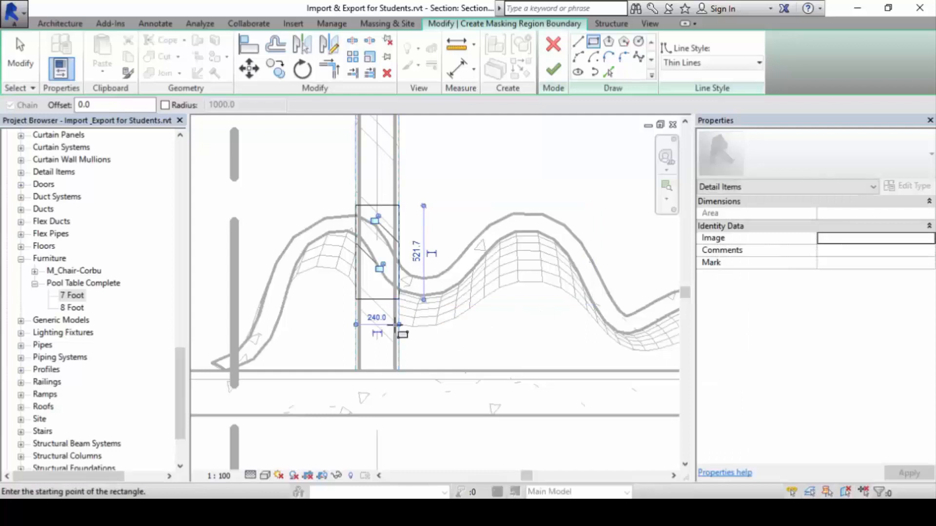
pyautogui.press('Escape')
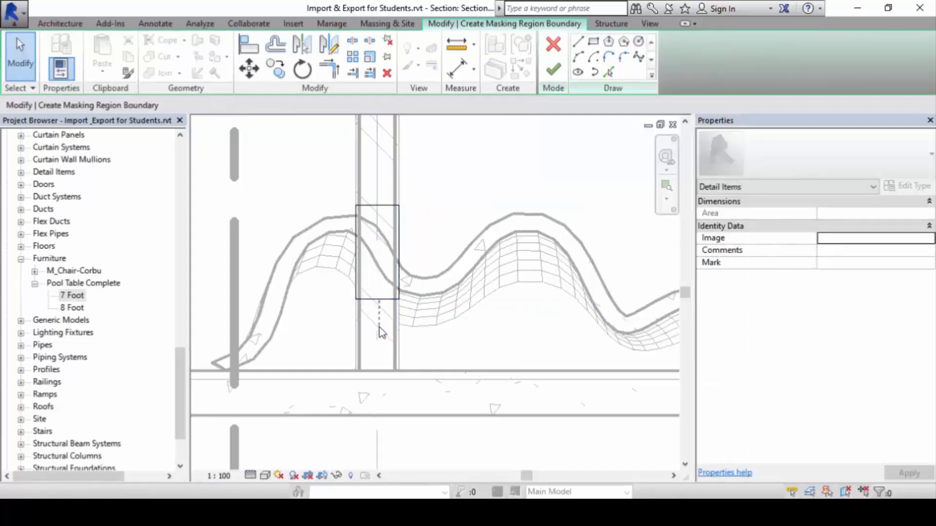
# - Lower the bottom edge of the masking rectangle to 200 mm above the floor and finish the region
pyautogui.click(380, 299)
pyautogui.moveTo(380, 299); pyautogui.dragTo(383, 334)
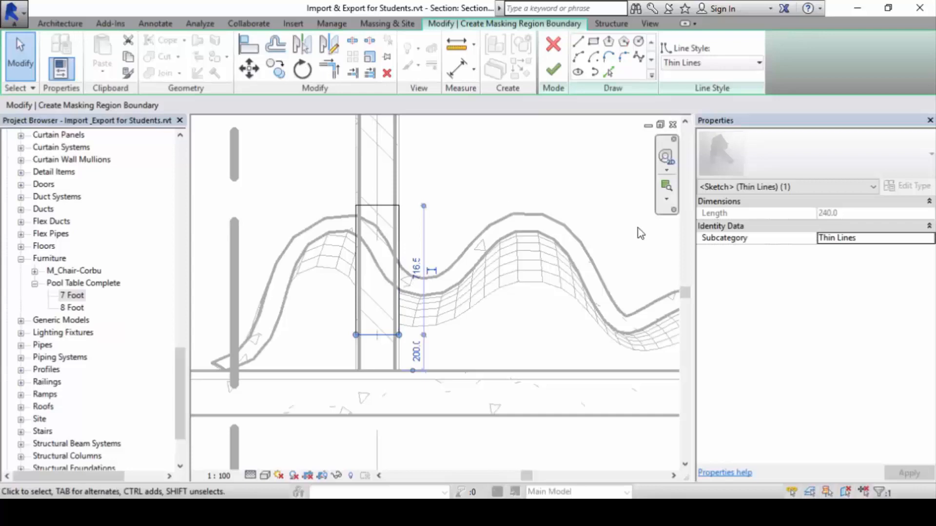
pyautogui.click(558, 72)
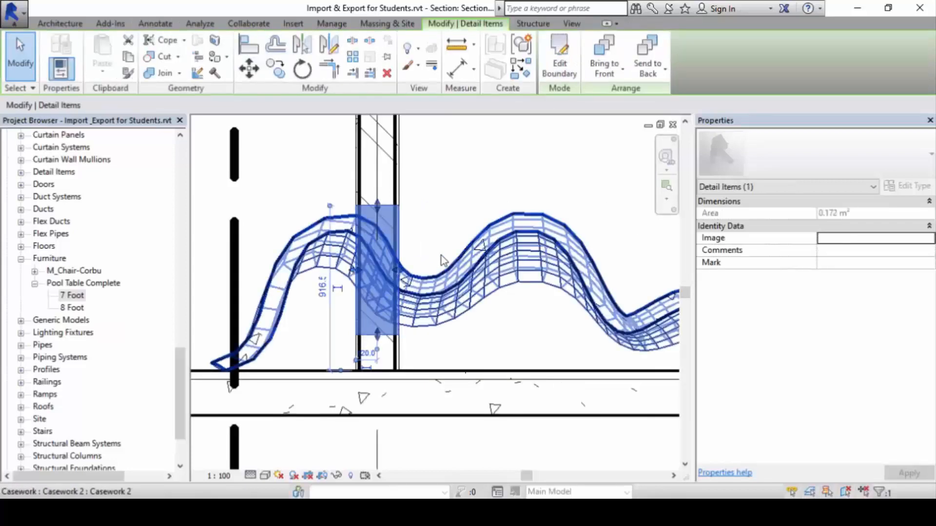
pyautogui.click(453, 198)
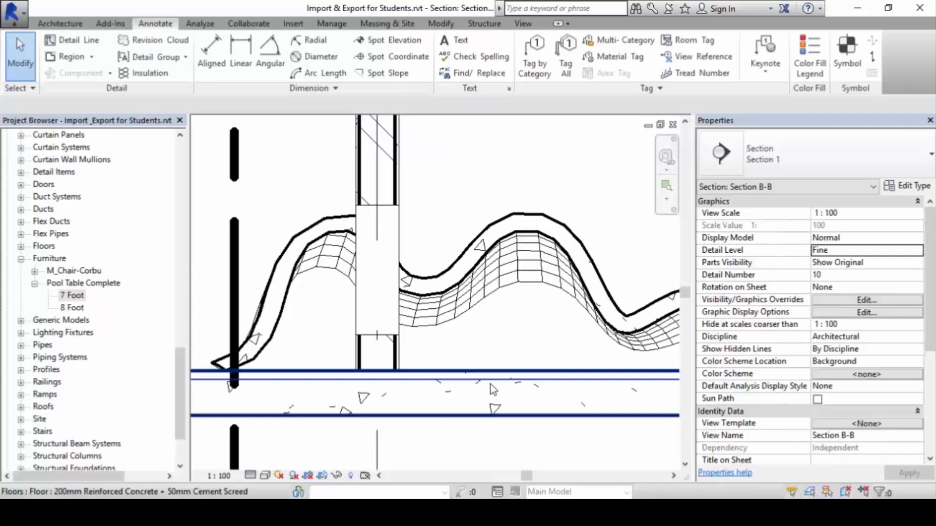
# - Edit the masking region's boundary, set its top and bottom lines to the <Invisible lines> style, and finish the edit
pyautogui.click(385, 210)
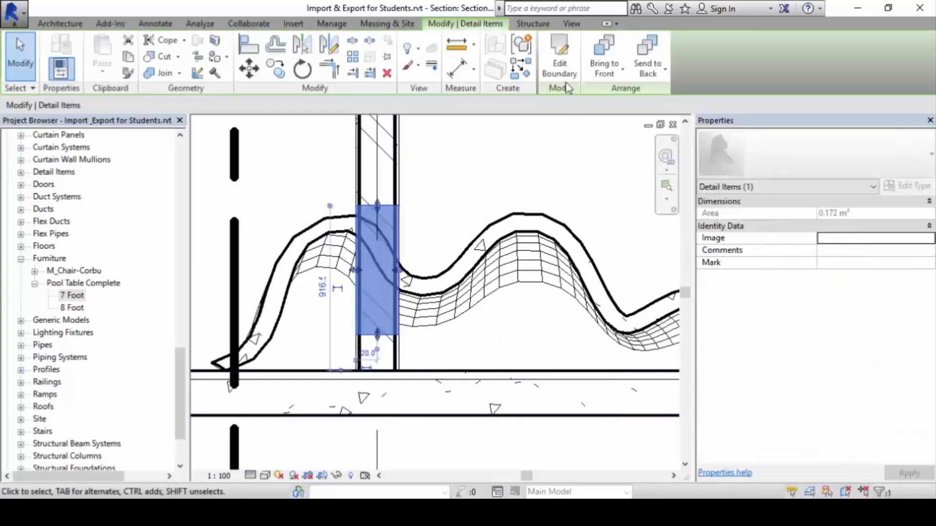
pyautogui.click(561, 68)
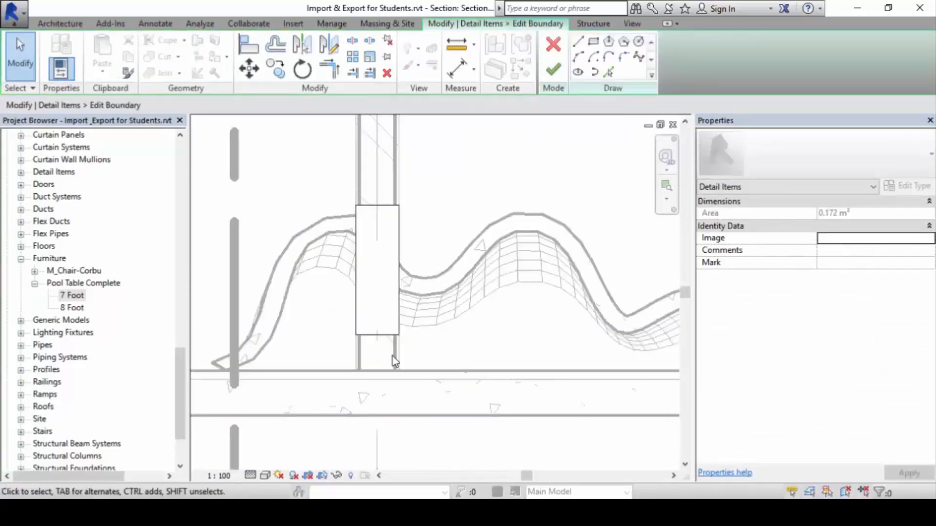
pyautogui.moveTo(383, 272); pyautogui.dragTo(374, 190)
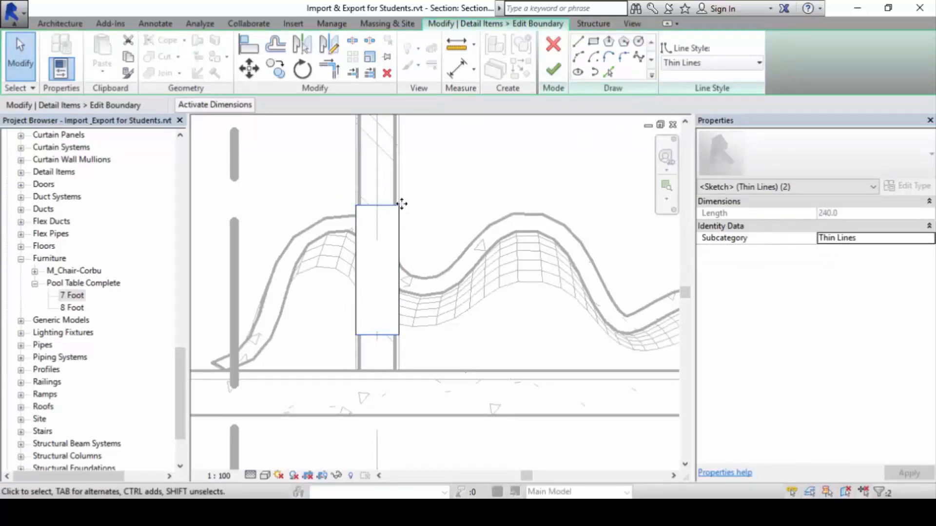
pyautogui.click(754, 62)
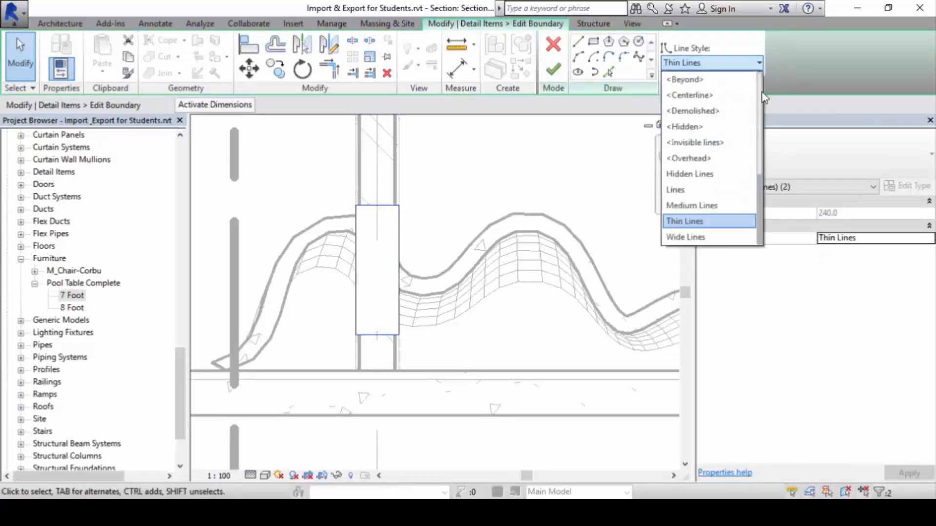
pyautogui.click(732, 141)
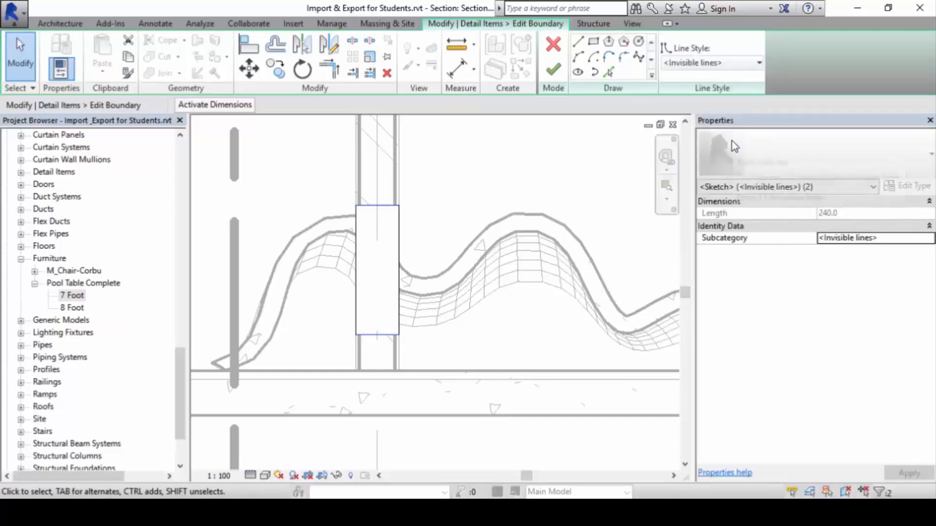
pyautogui.click(554, 70)
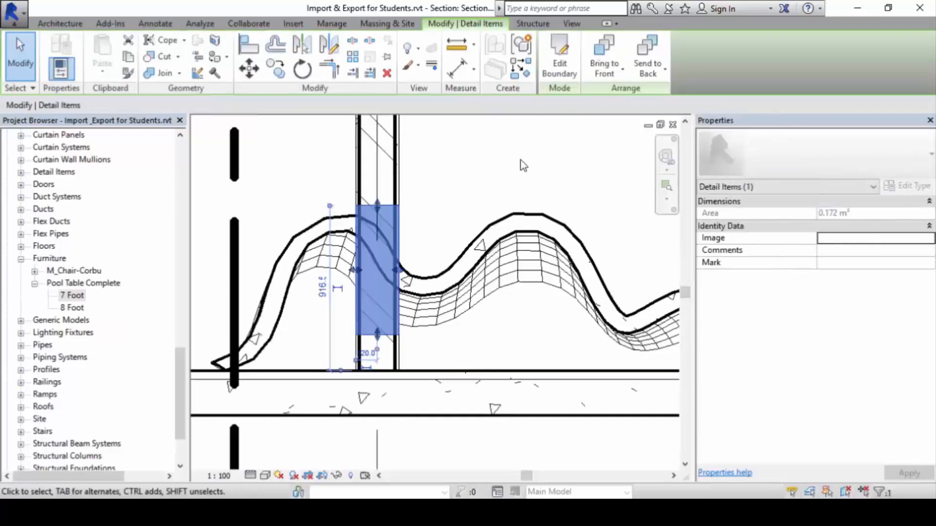
pyautogui.click(521, 163)
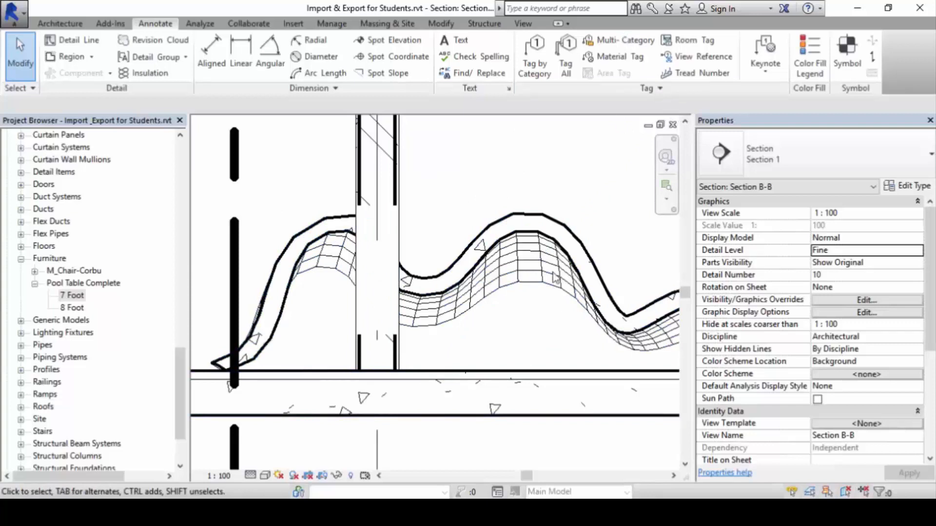
# - Draw vertical detail lines along both brick faces of the wall across the masked gap, about 820 mm and 880 mm long
pyautogui.click(75, 40)
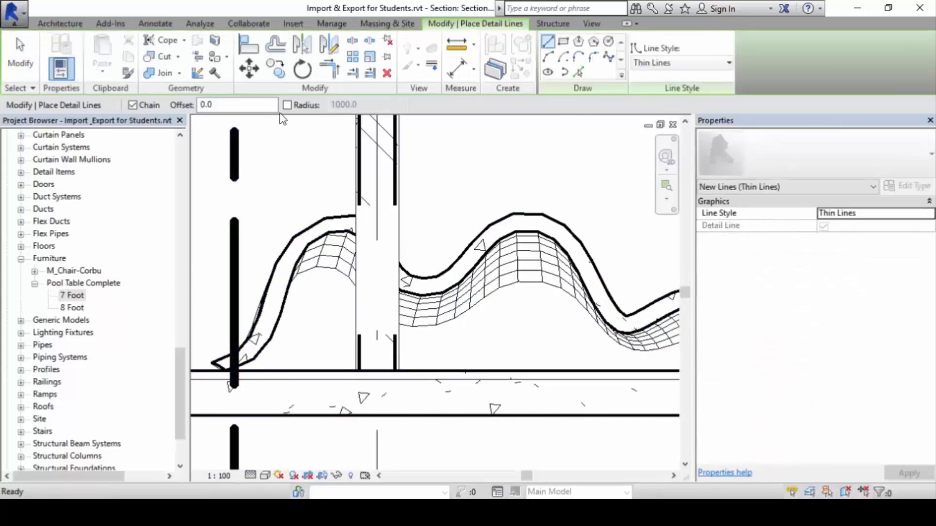
pyautogui.click(155, 24)
pyautogui.click(63, 44)
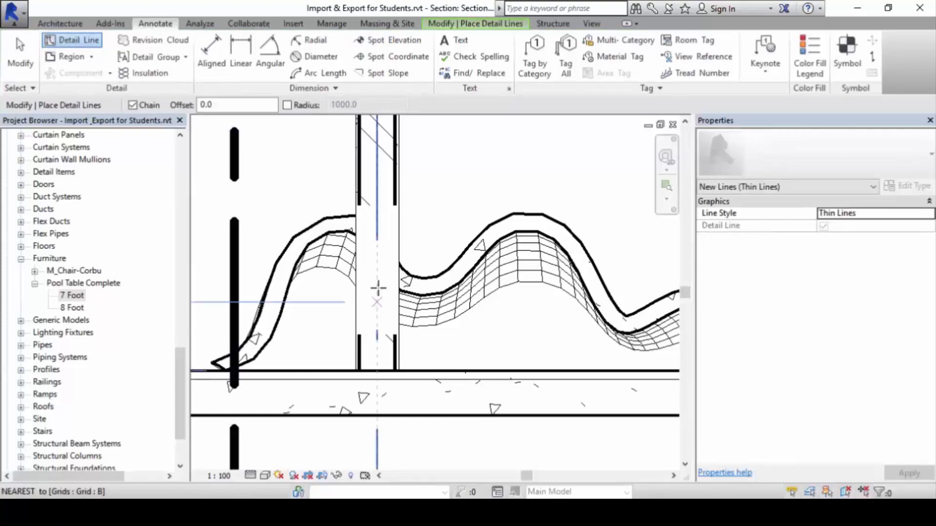
pyautogui.click(361, 193)
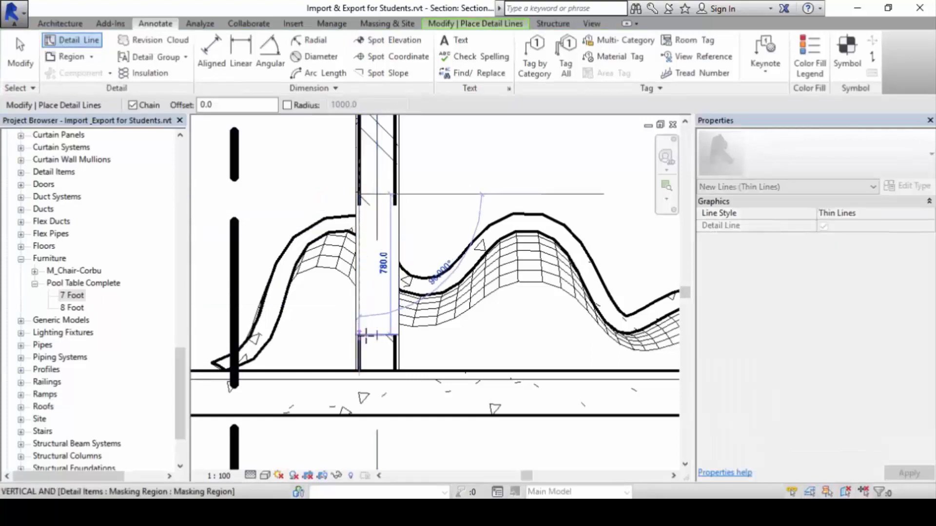
pyautogui.press('Escape')
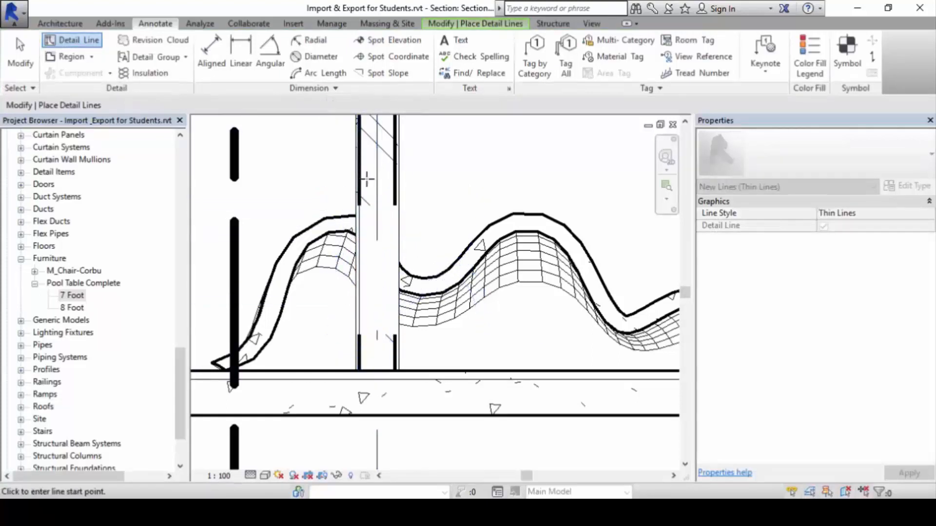
pyautogui.click(395, 194)
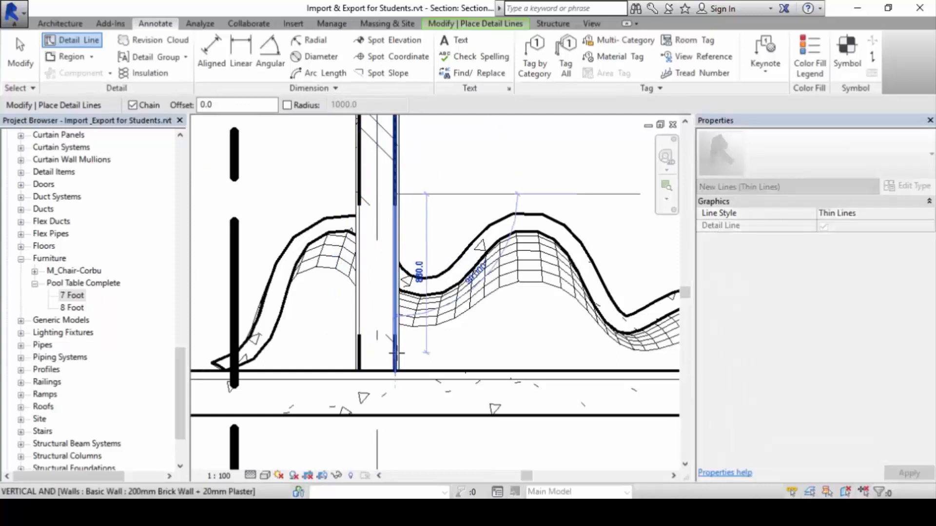
pyautogui.click(396, 352)
pyautogui.press('Escape')
pyautogui.scroll(2, 449, 224)
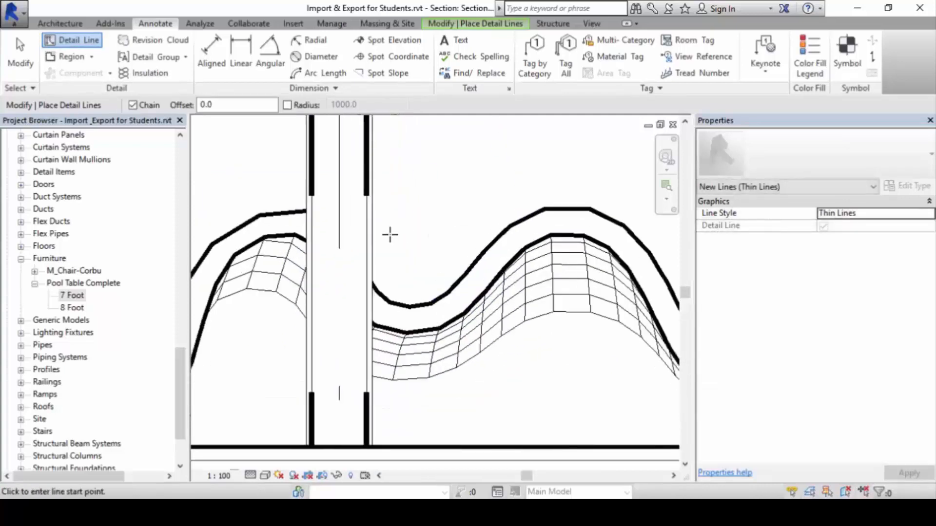
pyautogui.press('Escape')
# - Set the line style of both vertical detail lines to 0.2mm Line
pyautogui.click(312, 233)
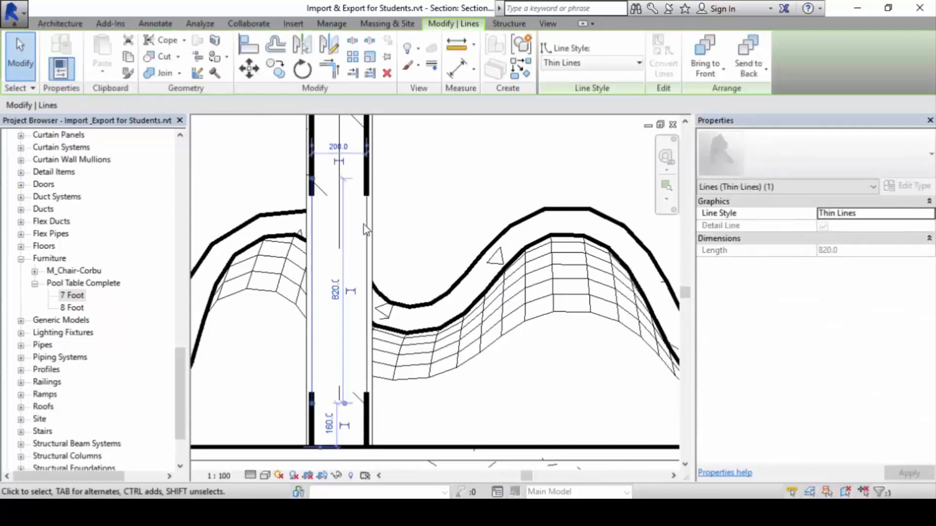
pyautogui.keyDown('ctrl'); pyautogui.click(366, 227); pyautogui.keyUp('ctrl')
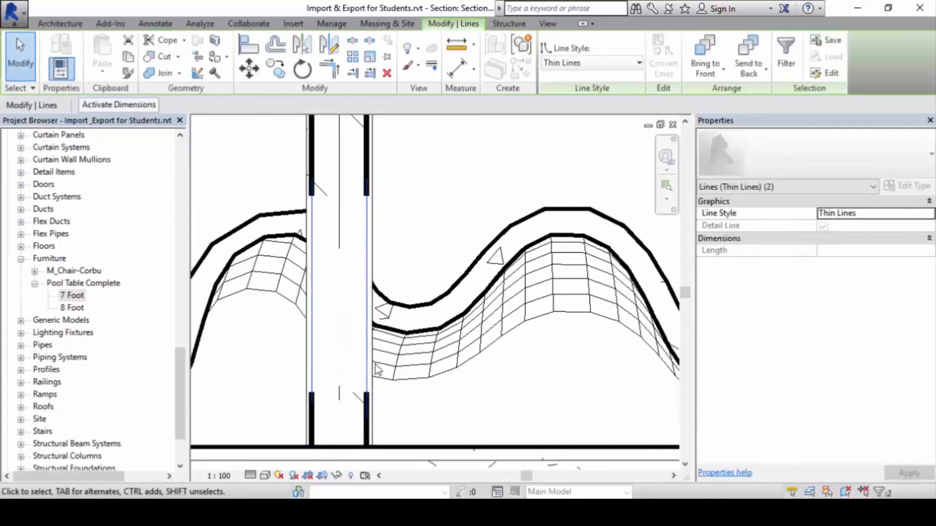
pyautogui.click(613, 64)
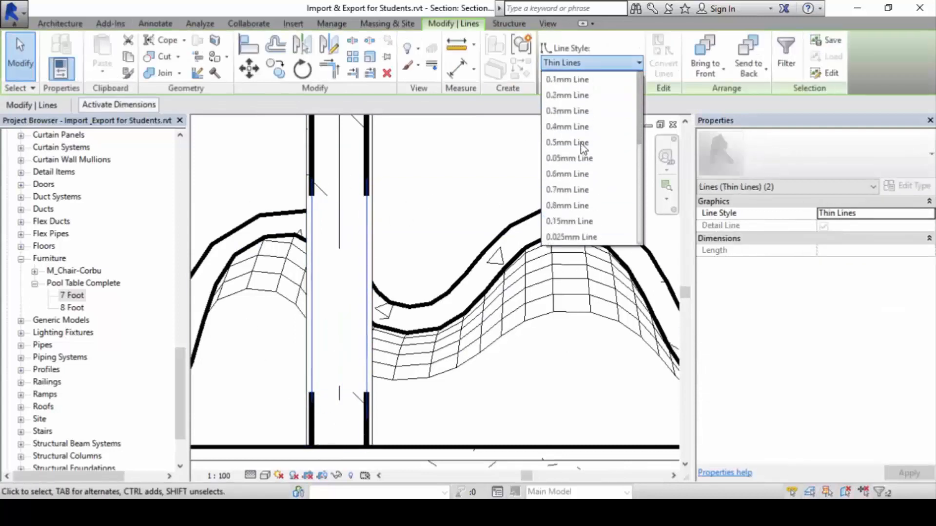
pyautogui.click(584, 96)
pyautogui.click(428, 189)
pyautogui.scroll(-3, 492, 262)
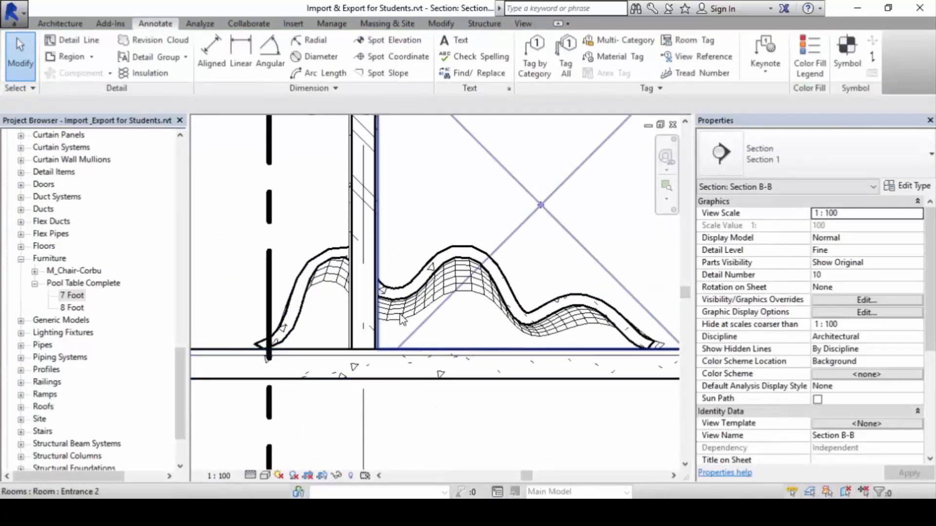
# - Trace a wall hatch line above the masked gap with a thin detail line at 45°, about 283 mm long
pyautogui.scroll(2, 322, 168)
pyautogui.click(73, 40)
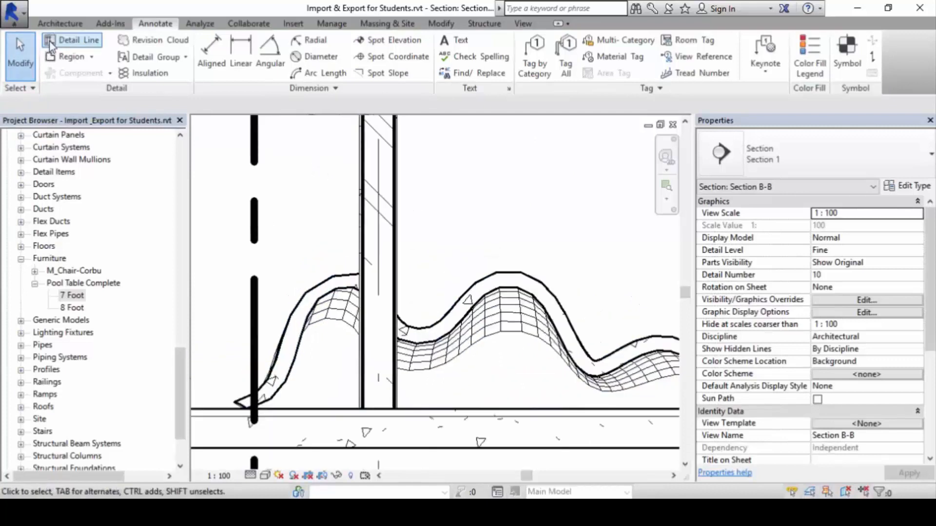
pyautogui.scroll(4, 380, 195)
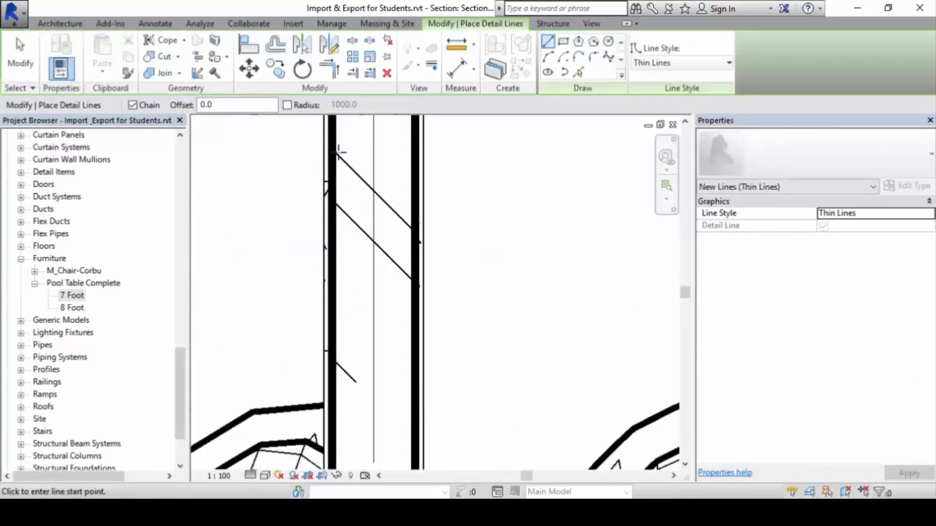
pyautogui.click(333, 153)
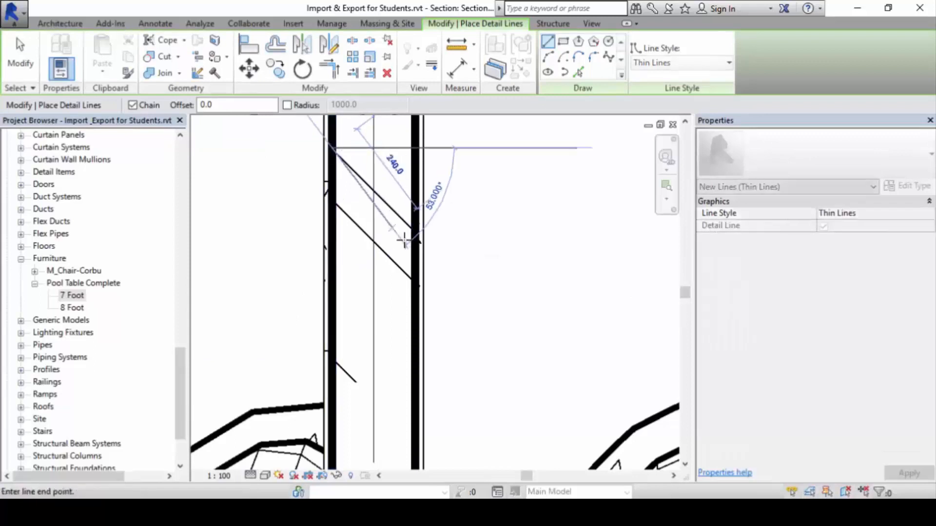
pyautogui.click(414, 229)
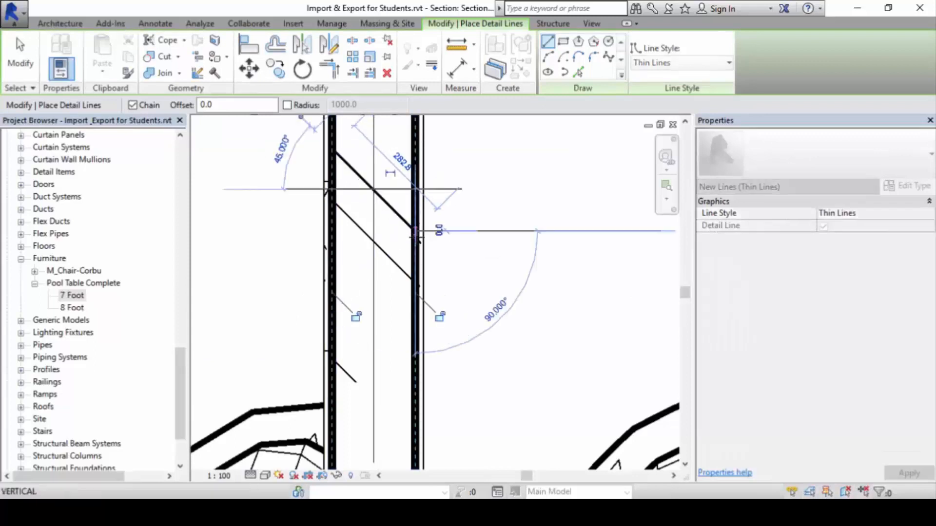
# - Try to copy the 45° hatch detail line straight down onto the next wall hatch line, and remove the copy
pyautogui.press('Escape')
pyautogui.press('Escape')
pyautogui.click(388, 203)
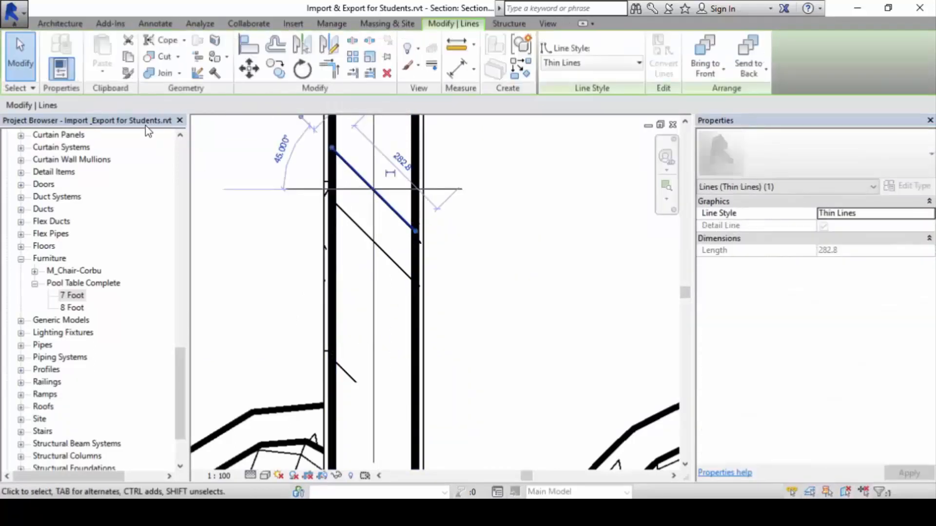
pyautogui.click(285, 75)
pyautogui.click(501, 250)
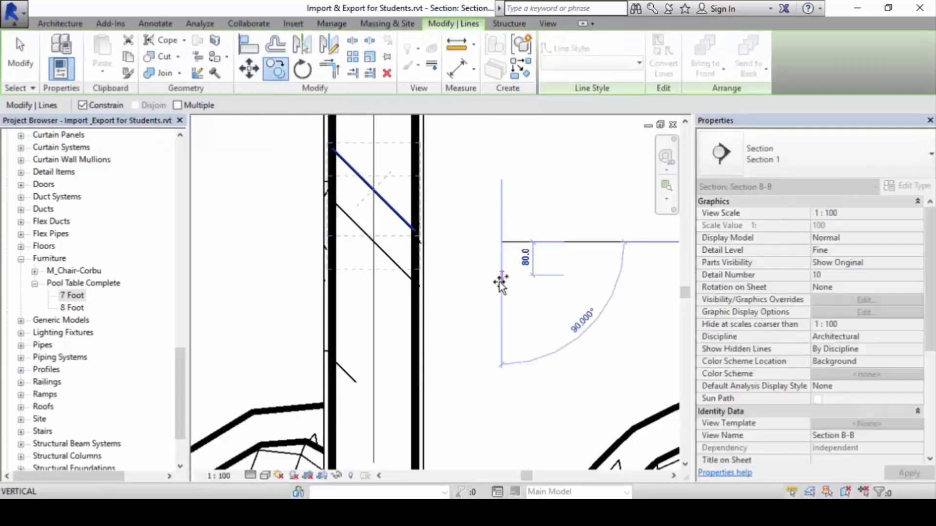
pyautogui.click(501, 292)
pyautogui.press('Escape')
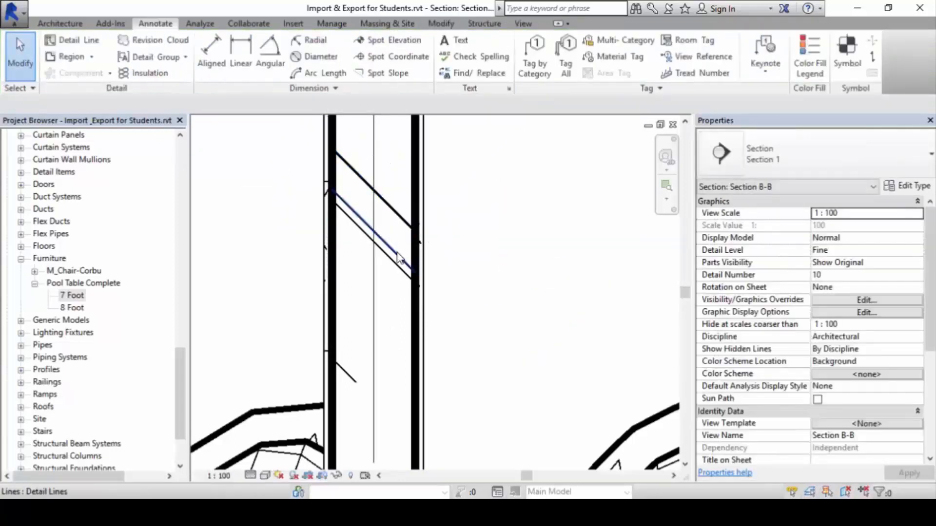
pyautogui.click(395, 252)
pyautogui.moveTo(395, 263); pyautogui.dragTo(418, 269)
pyautogui.press('Escape')
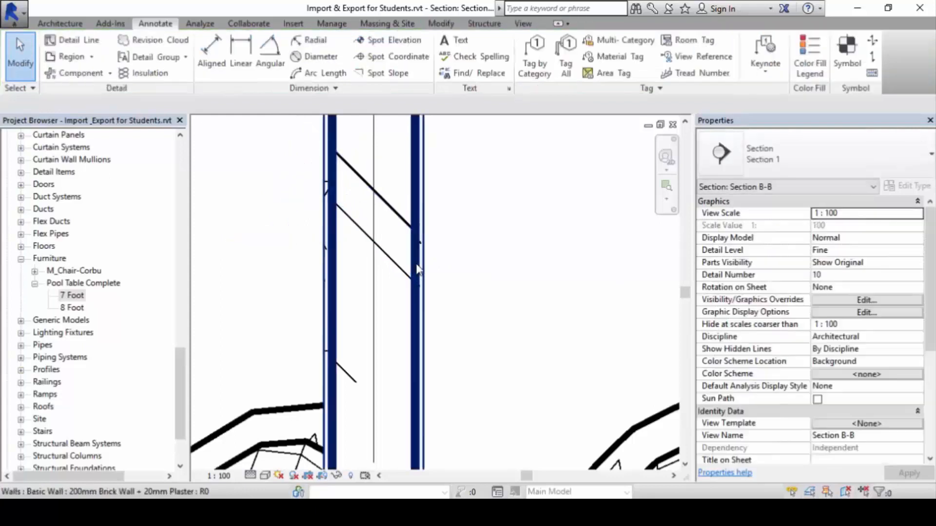
# - Trace the next wall hatch line below with a thin detail line at 45°, about 283 mm long
pyautogui.click(73, 40)
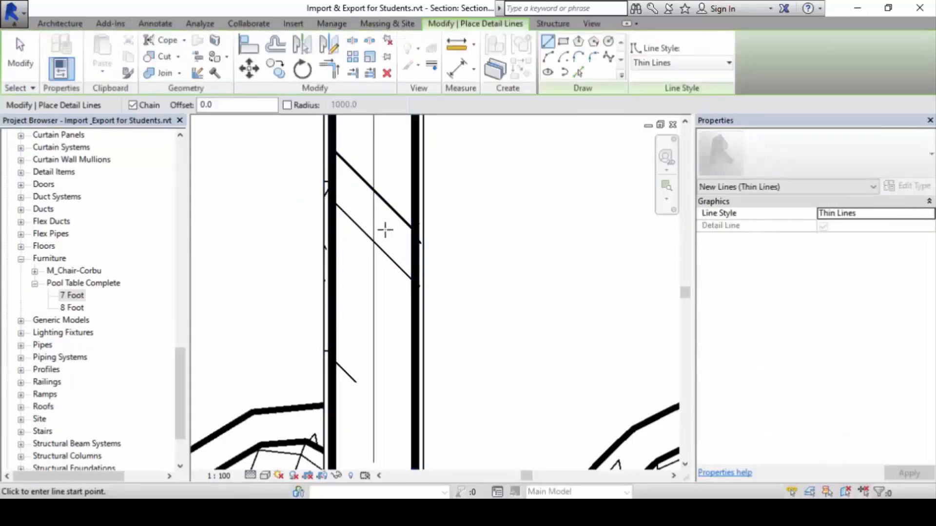
pyautogui.click(333, 202)
pyautogui.press('Escape')
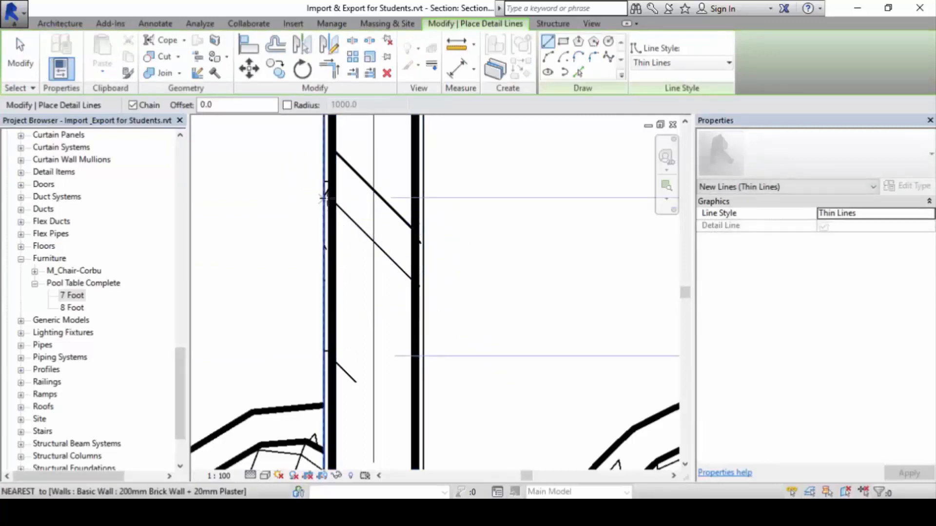
pyautogui.click(333, 198)
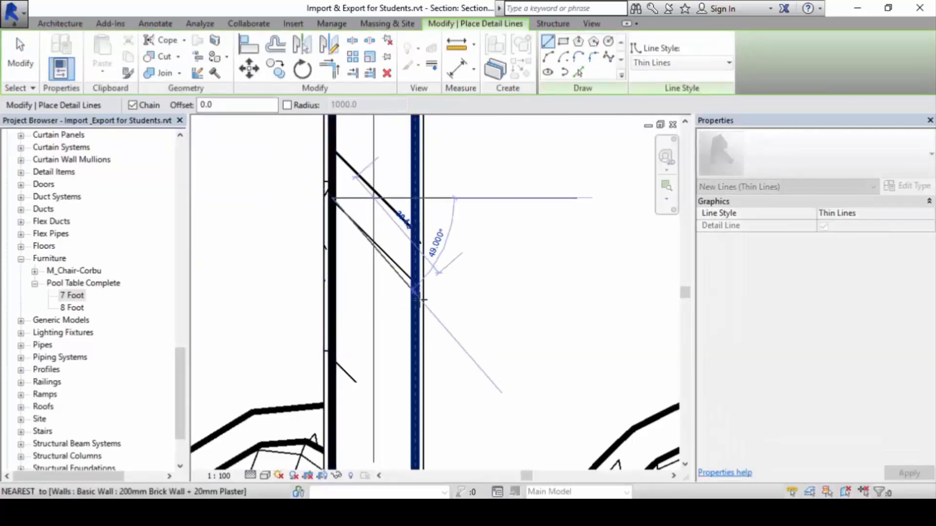
pyautogui.click(418, 279)
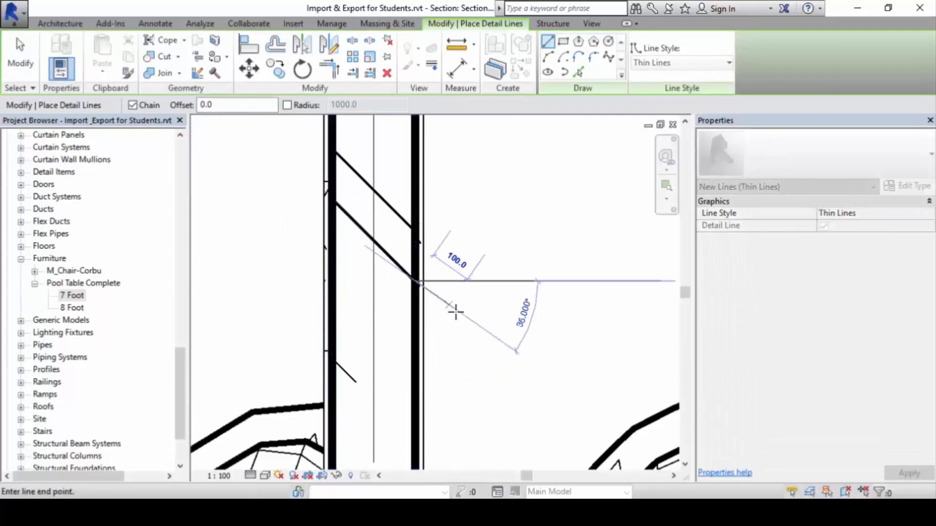
pyautogui.press('Escape')
pyautogui.press('Escape')
# - Move both traced 45° hatch lines straight down into the masked gap of the wall
pyautogui.click(390, 263)
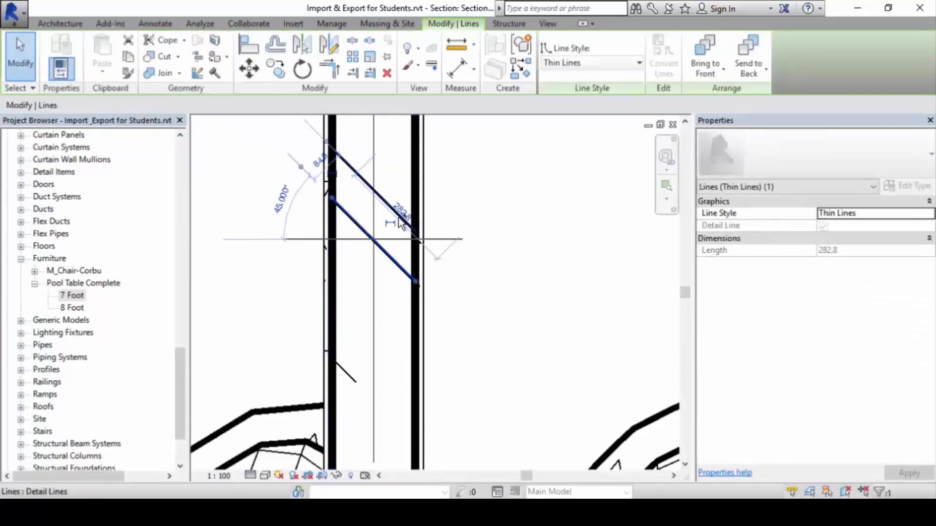
pyautogui.keyDown('ctrl'); pyautogui.click(395, 209); pyautogui.keyUp('ctrl')
pyautogui.scroll(-2, 462, 239)
pyautogui.scroll(-3, 459, 234)
pyautogui.moveTo(484, 239); pyautogui.dragTo(456, 266, button='middle')
pyautogui.scroll(-1, 452, 272)
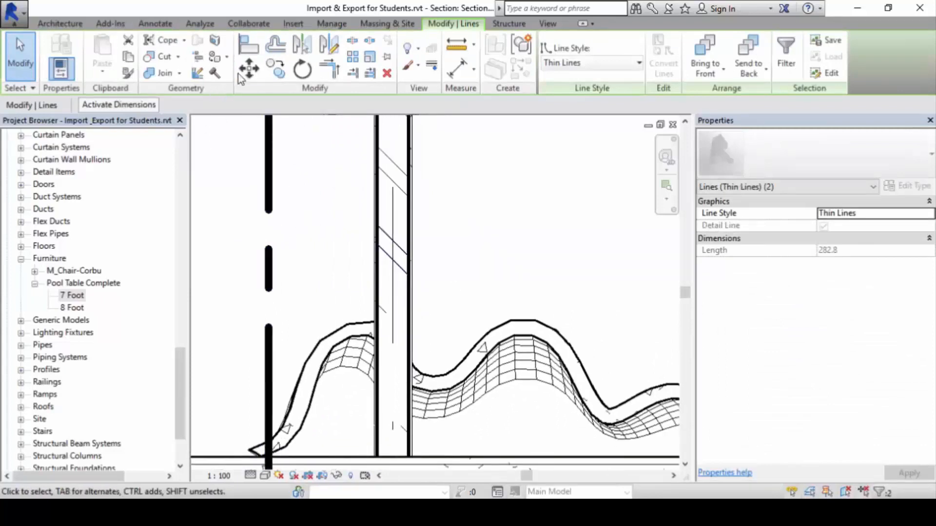
pyautogui.click(247, 69)
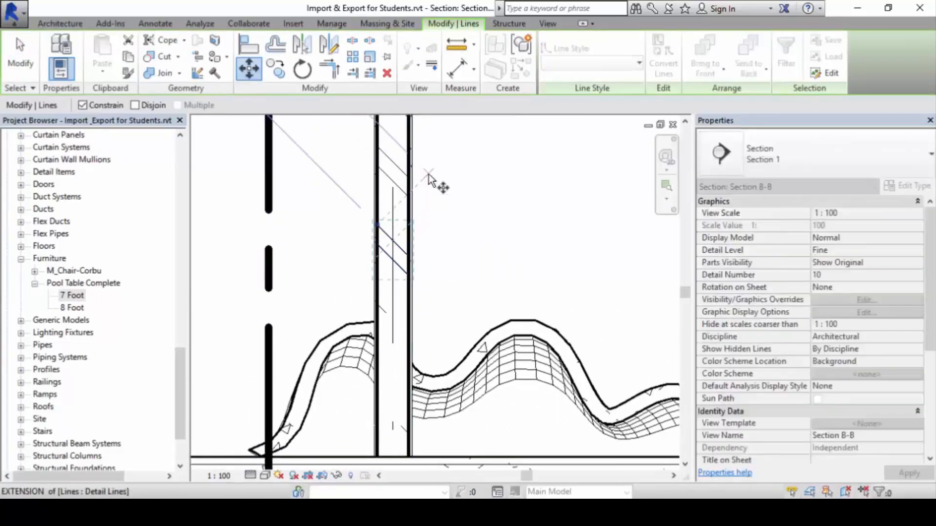
pyautogui.click(429, 174)
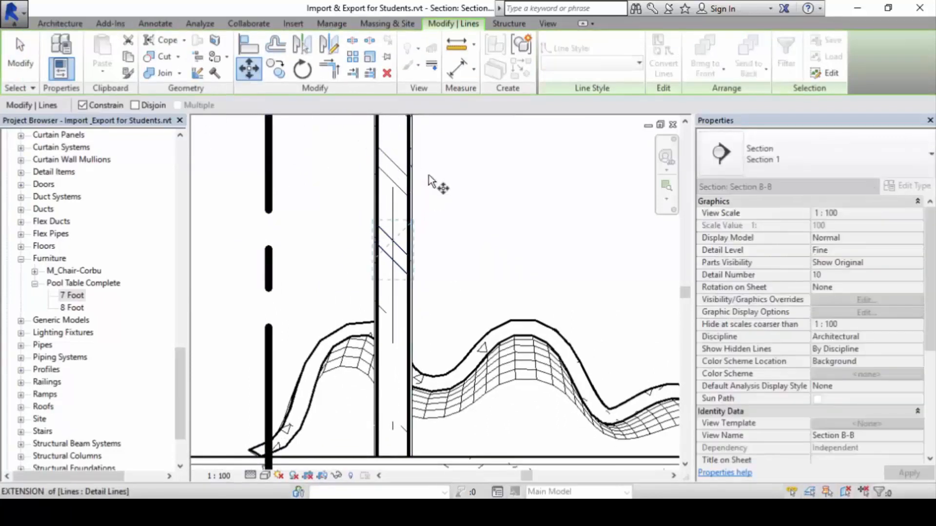
pyautogui.click(431, 258)
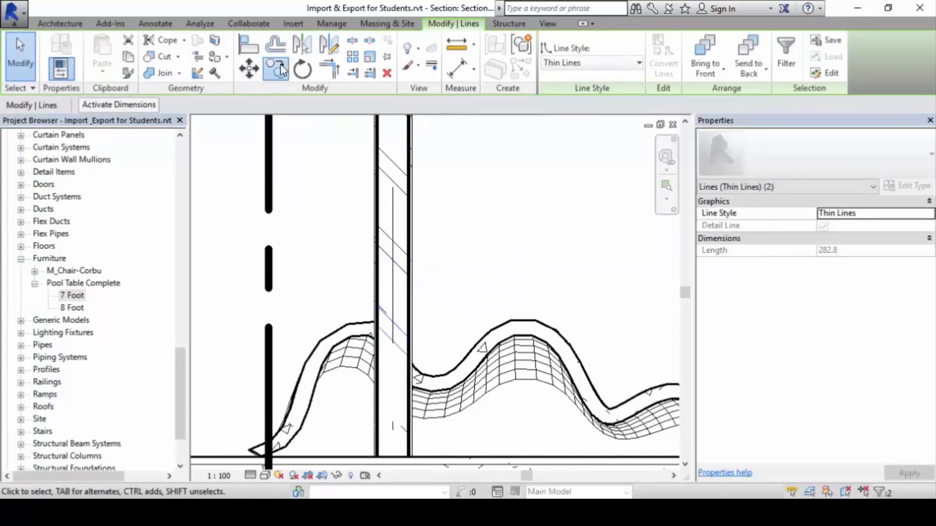
# - Copy the pair of hatch lines about 500 mm straight down to fill the lower part of the masked wall
pyautogui.click(276, 70)
pyautogui.click(435, 178)
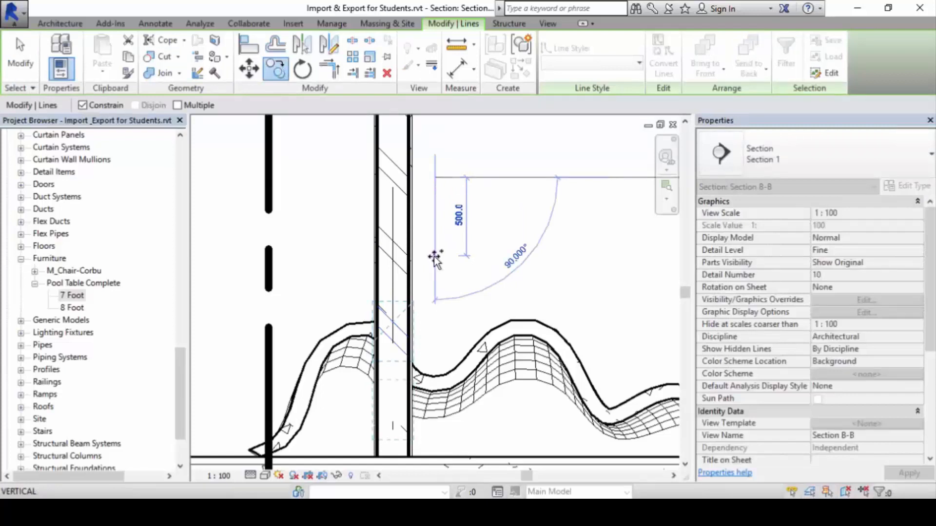
pyautogui.click(436, 259)
pyautogui.press('Escape')
# - Examine the redrawn wall hatch and the curved casework on either side of the wall in the section
pyautogui.scroll(-2, 490, 285)
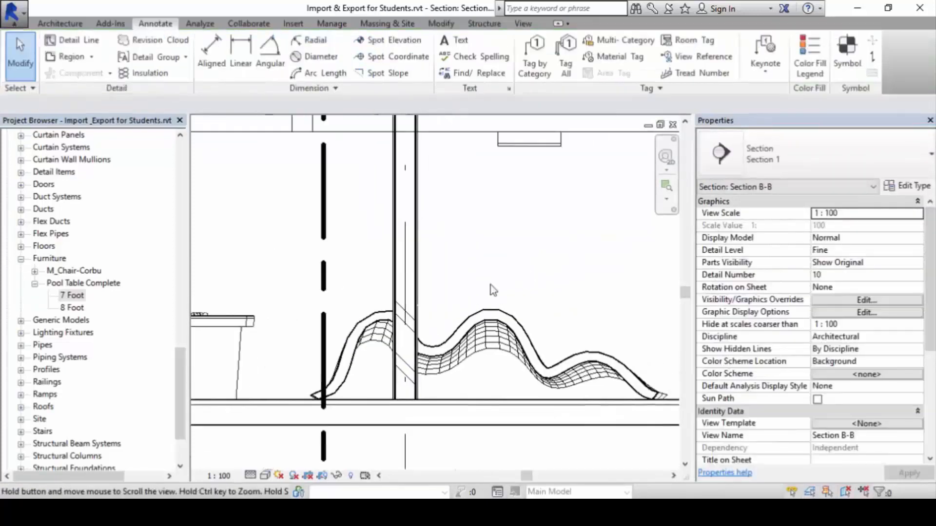
pyautogui.scroll(-2, 490, 285)
pyautogui.scroll(-1, 520, 266)
pyautogui.moveTo(520, 266); pyautogui.dragTo(488, 276, button='middle')
pyautogui.moveTo(498, 430); pyautogui.dragTo(470, 431, button='middle')
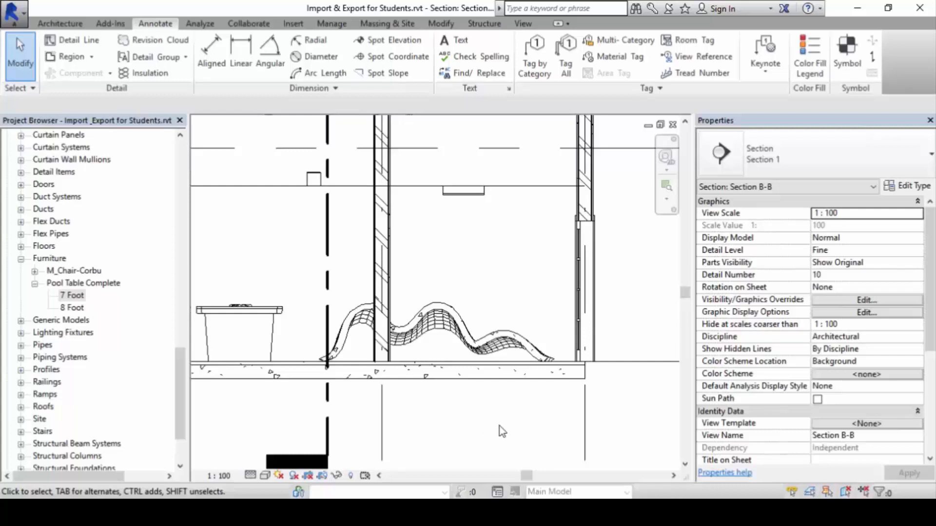
pyautogui.scroll(3, 324, 399)
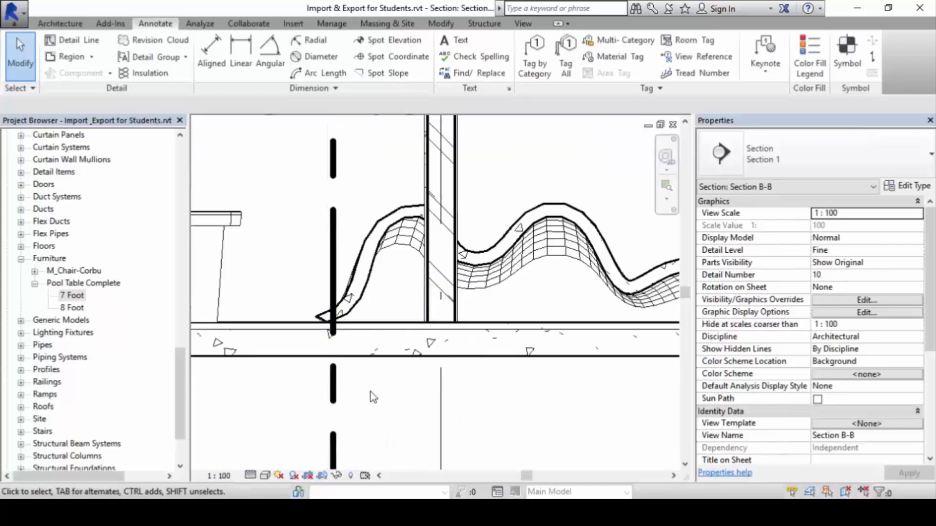
pyautogui.scroll(-2, 358, 341)
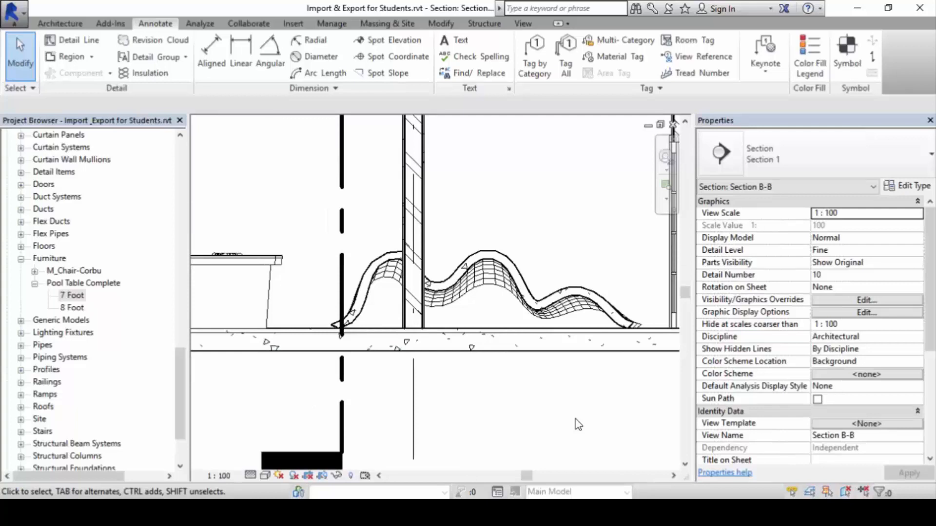
pyautogui.scroll(-2, 460, 342)
pyautogui.scroll(2, 419, 383)
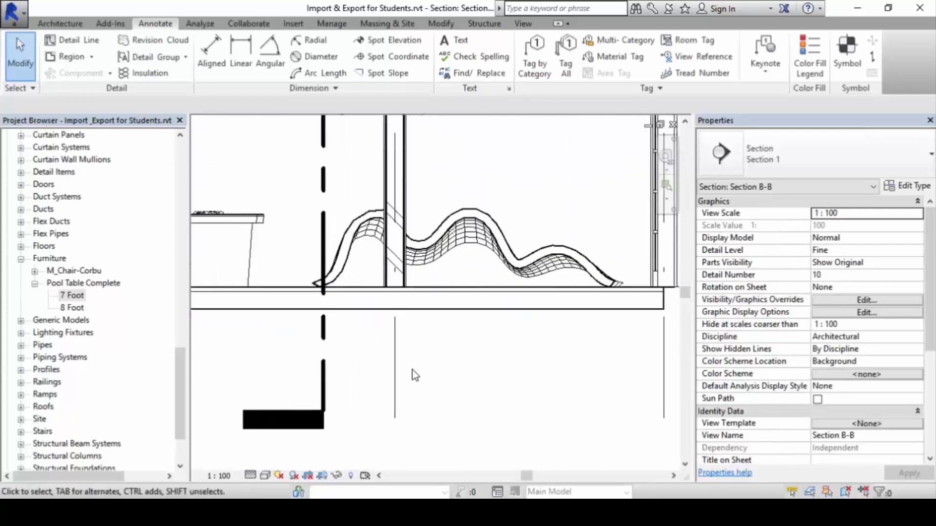
pyautogui.scroll(2, 442, 367)
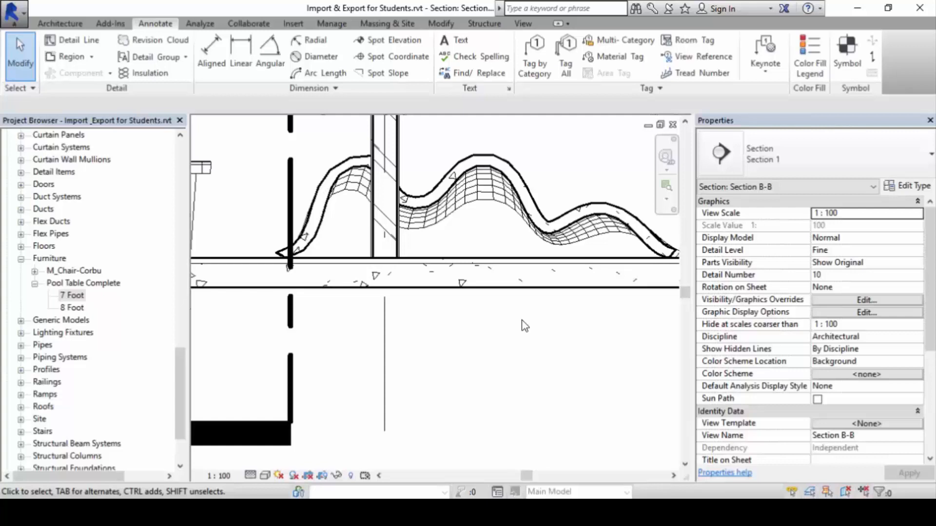
# - Open the curved casework for in-place editing and switch to the 1st Storey floor plan near the pool tables
pyautogui.click(506, 210)
pyautogui.click(563, 64)
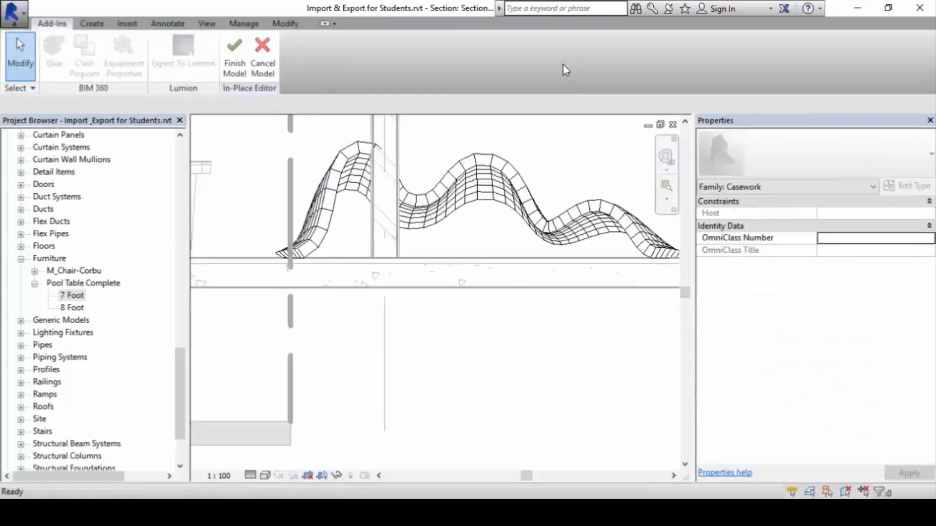
pyautogui.scroll(-3, 467, 288)
pyautogui.hotkey('ctrl', 'Tab')
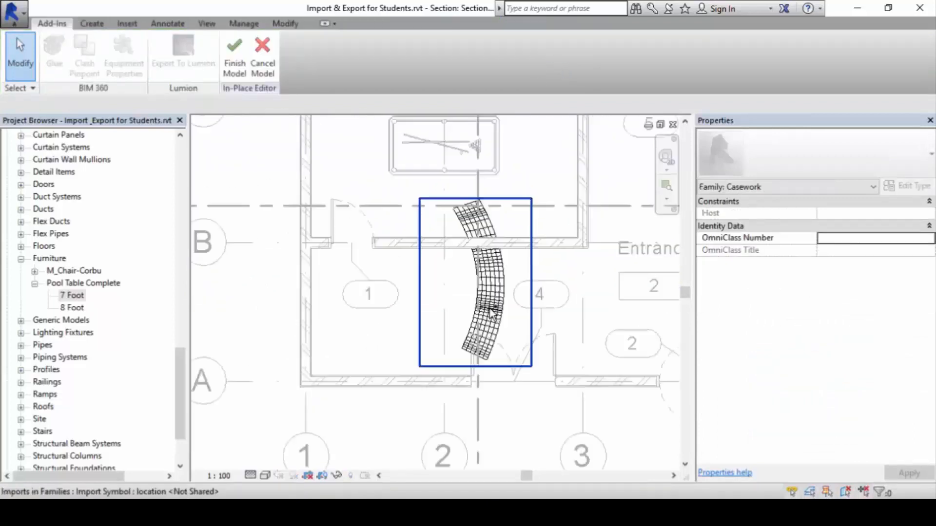
pyautogui.scroll(6, 493, 376)
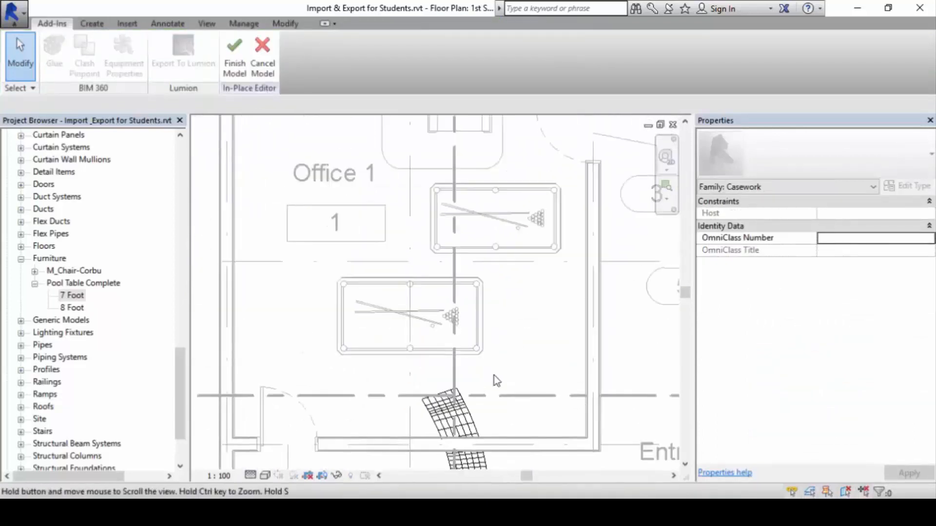
# - Create a 250 mm extrusion from a rectangle about 500 by 340 mm, between the pool table and the casework's upper end
pyautogui.click(93, 24)
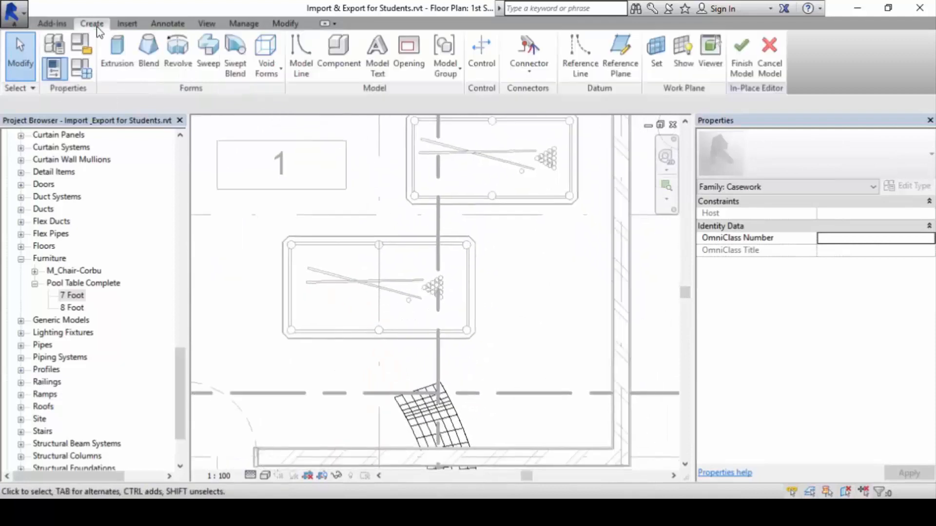
pyautogui.click(119, 52)
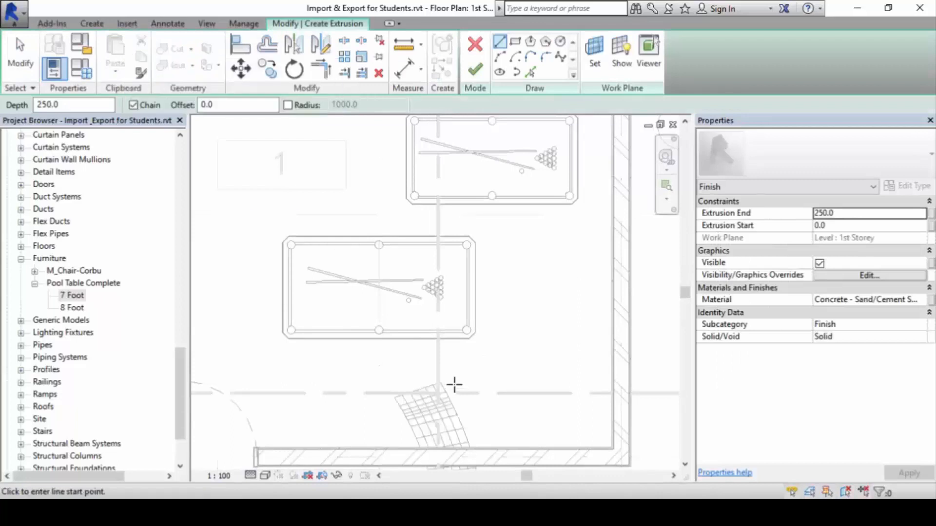
pyautogui.scroll(2, 418, 188)
pyautogui.scroll(2, 392, 240)
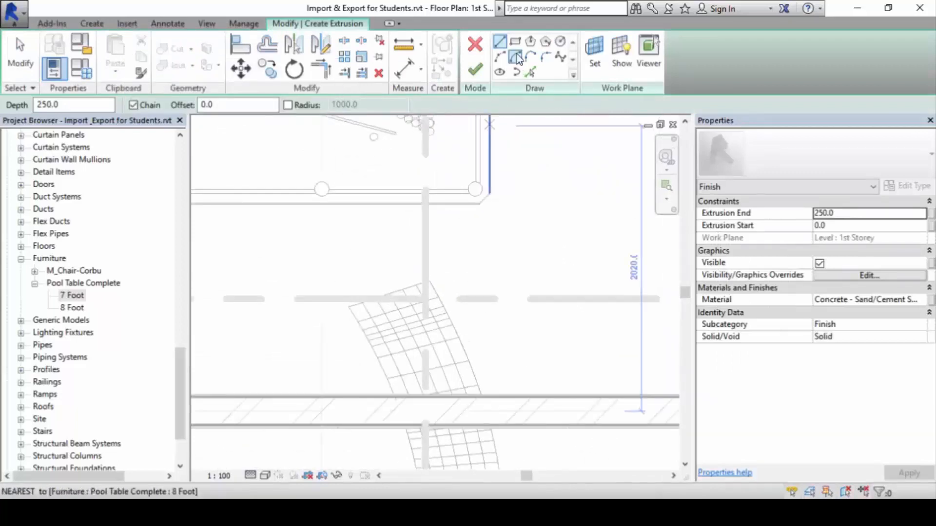
pyautogui.click(515, 41)
pyautogui.click(391, 221)
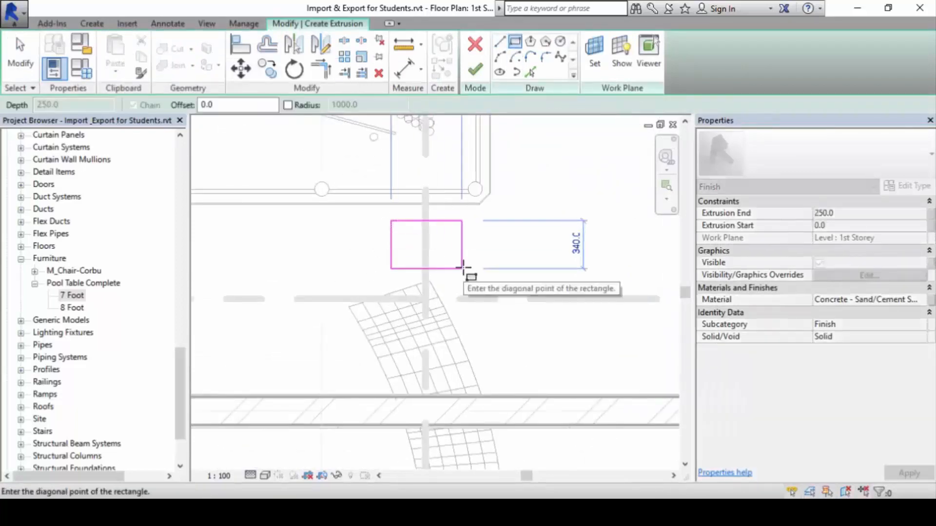
pyautogui.click(461, 269)
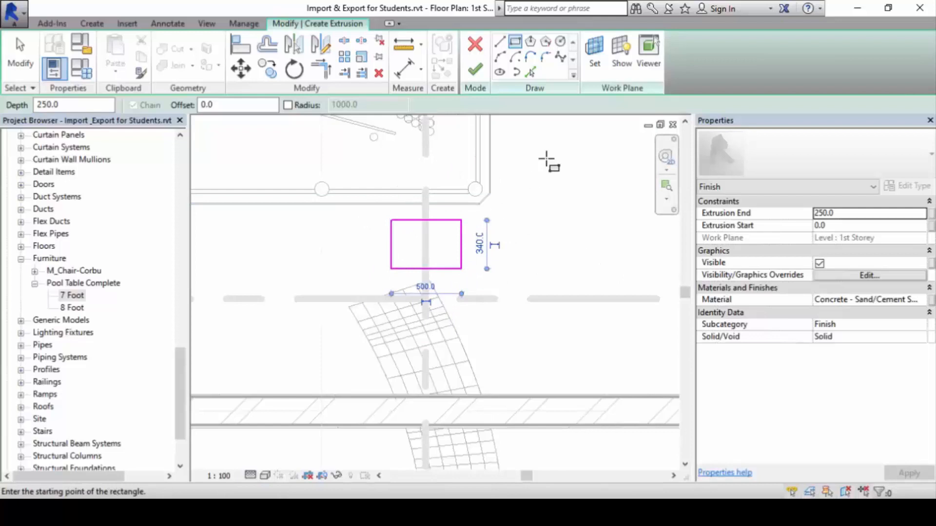
pyautogui.click(481, 66)
# - In Section B-B, stretch the new extrusion's top up past the pool table to about the height of the casework's first peak
pyautogui.scroll(-3, 536, 261)
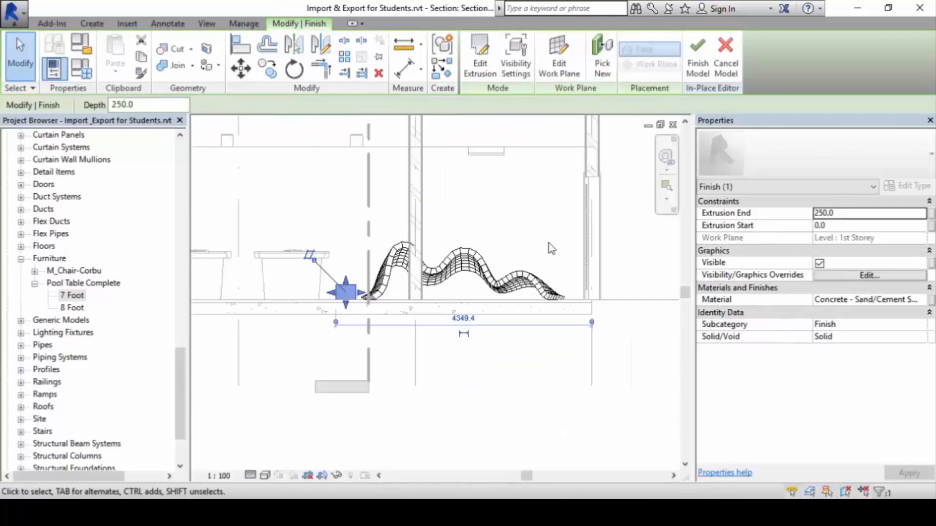
pyautogui.scroll(5, 355, 285)
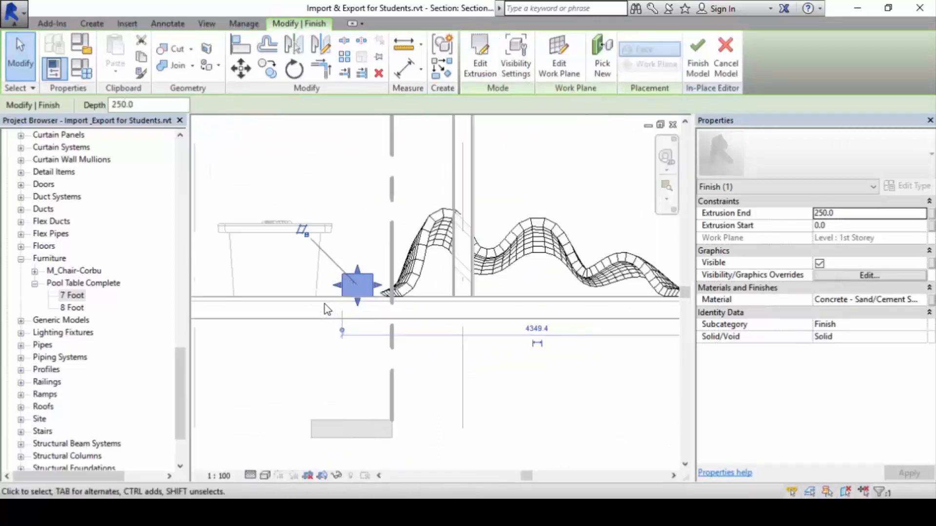
pyautogui.moveTo(391, 240); pyautogui.dragTo(391, 139)
pyautogui.scroll(-2, 395, 341)
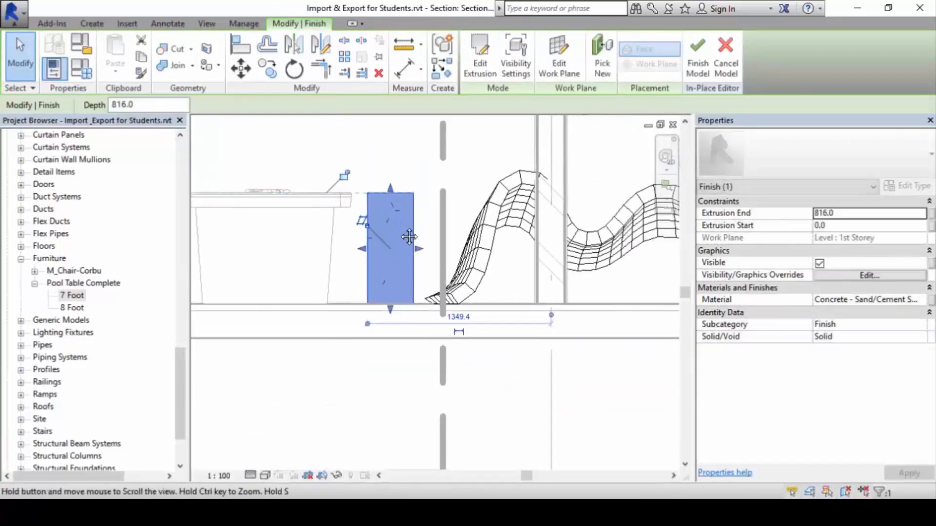
pyautogui.click(389, 140)
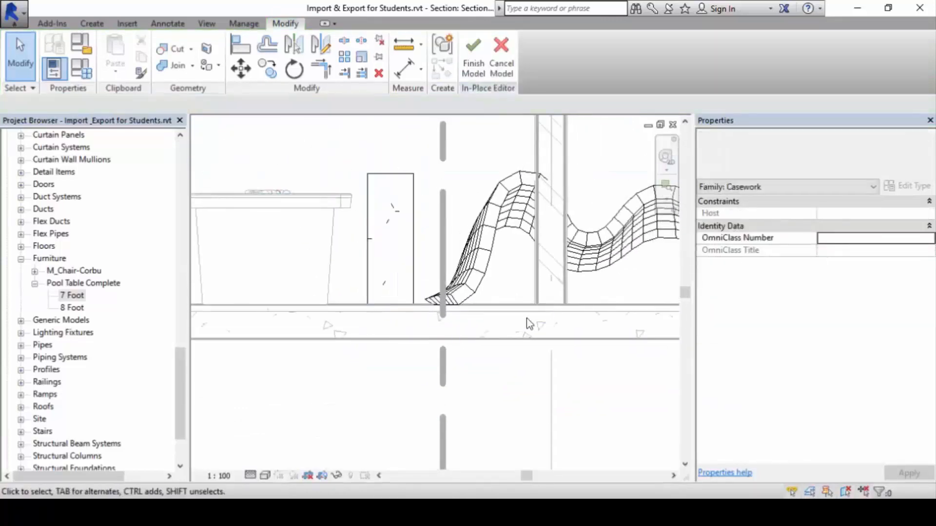
# - Finish the in-place casework model and view the new block beside the curved casework in the section
pyautogui.click(473, 58)
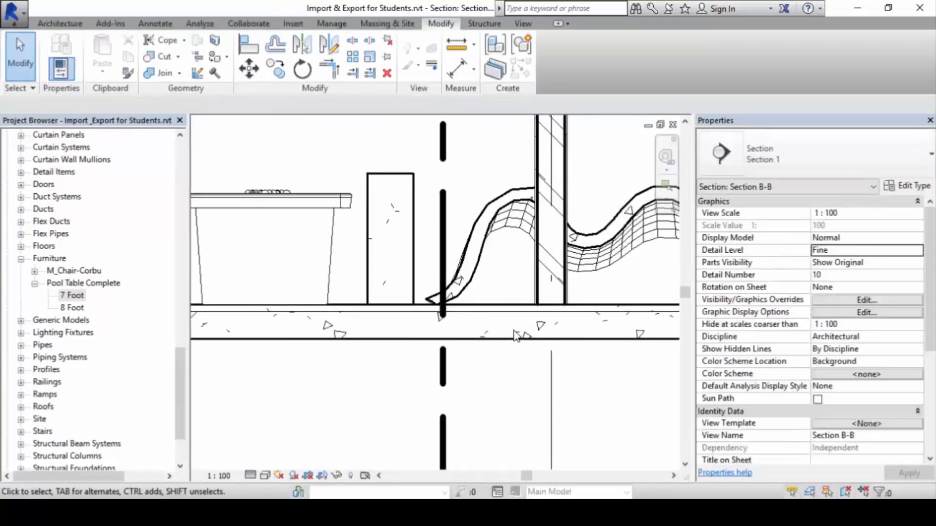
pyautogui.moveTo(497, 319); pyautogui.dragTo(399, 315, button='middle')
pyautogui.scroll(-1, 481, 440)
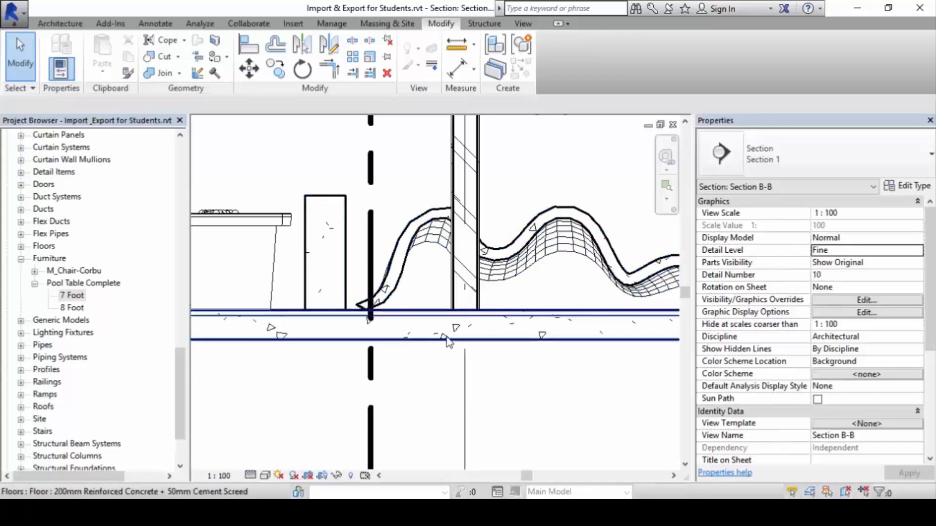
pyautogui.scroll(-3, 449, 344)
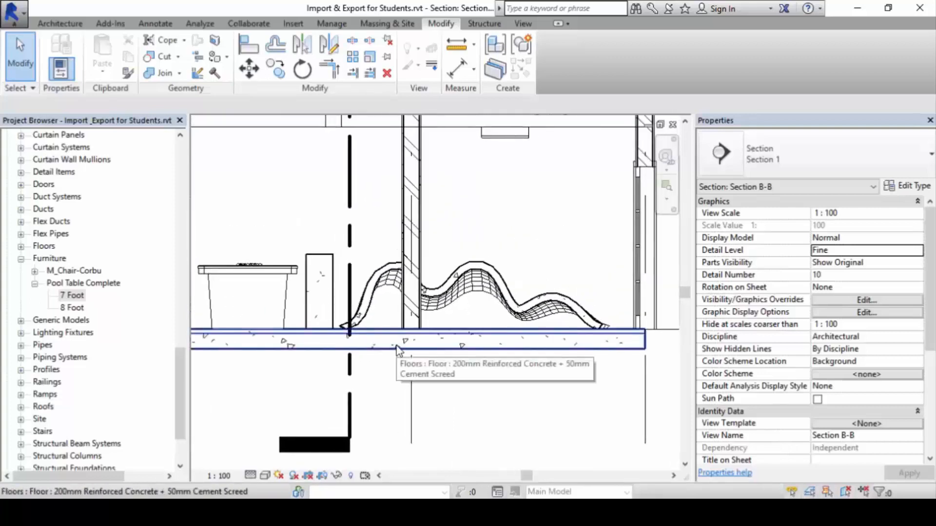
# - Inspect the block and curved casework up close in Section B-B, and check the line weights of the Casework subcategories in Object Styles
pyautogui.scroll(3, 348, 330)
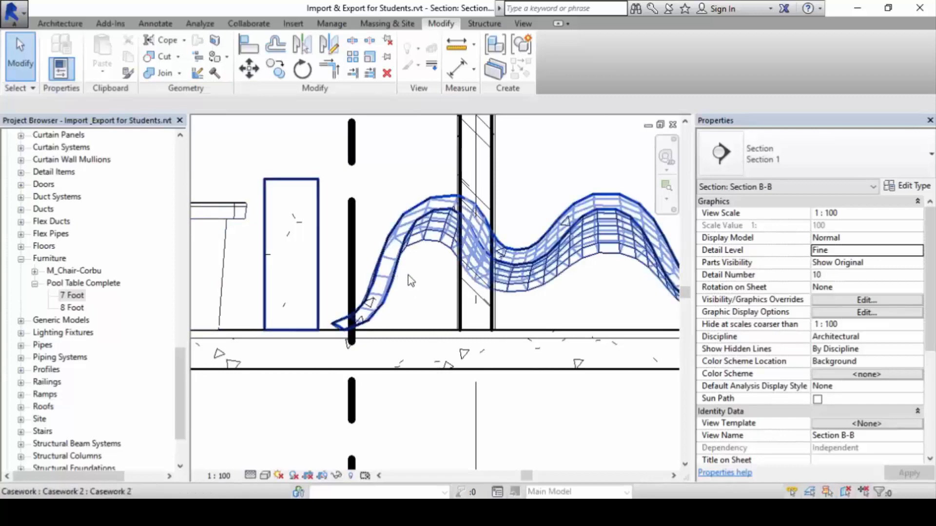
pyautogui.scroll(2, 313, 281)
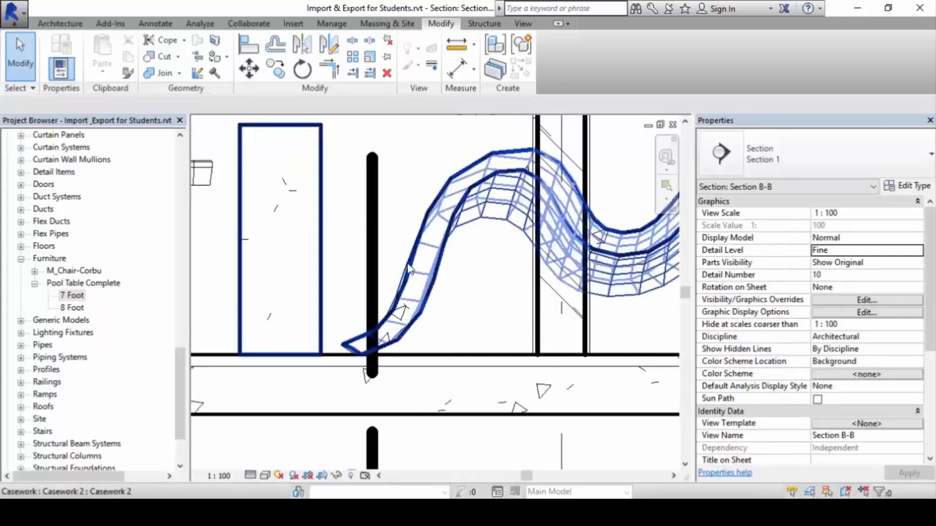
pyautogui.click(451, 220)
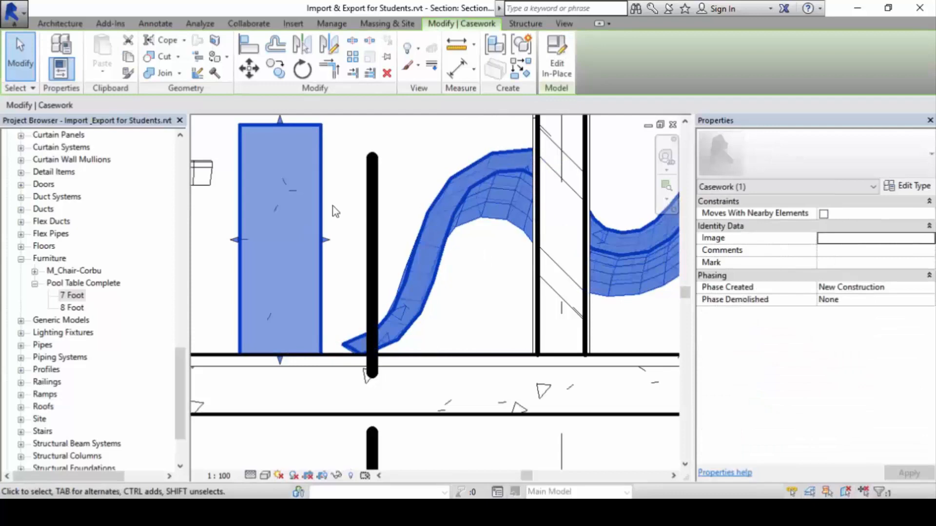
pyautogui.click(480, 283)
pyautogui.scroll(-2, 473, 281)
pyautogui.moveTo(396, 271); pyautogui.dragTo(336, 257, button='middle')
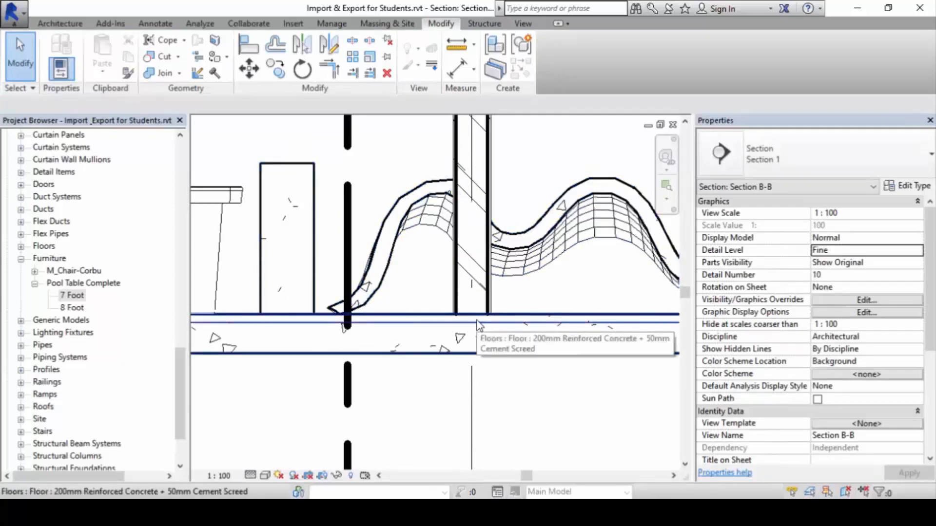
pyautogui.press('v')
pyautogui.press('g')
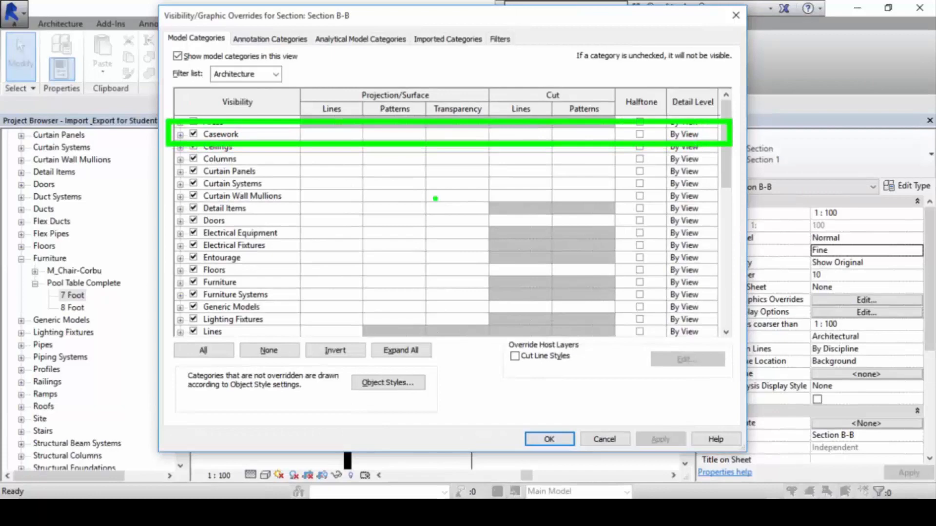
pyautogui.click(407, 383)
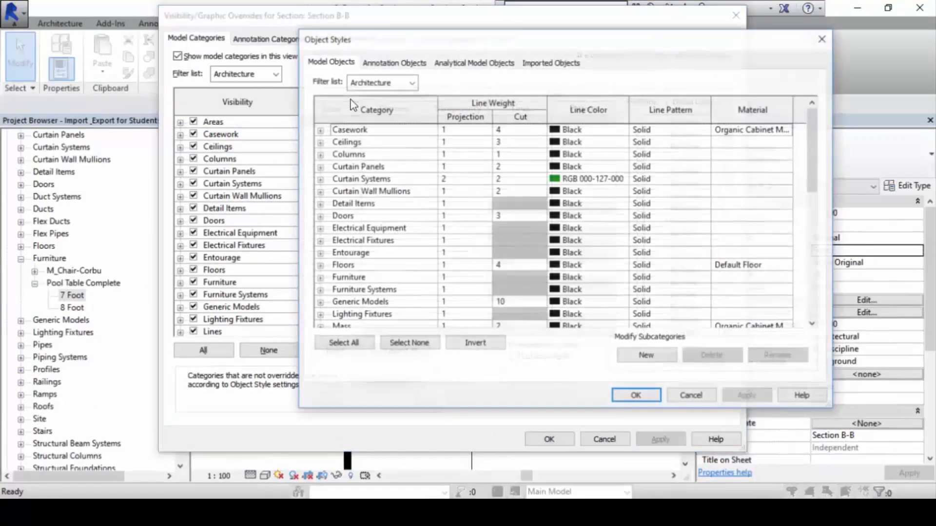
pyautogui.click(319, 130)
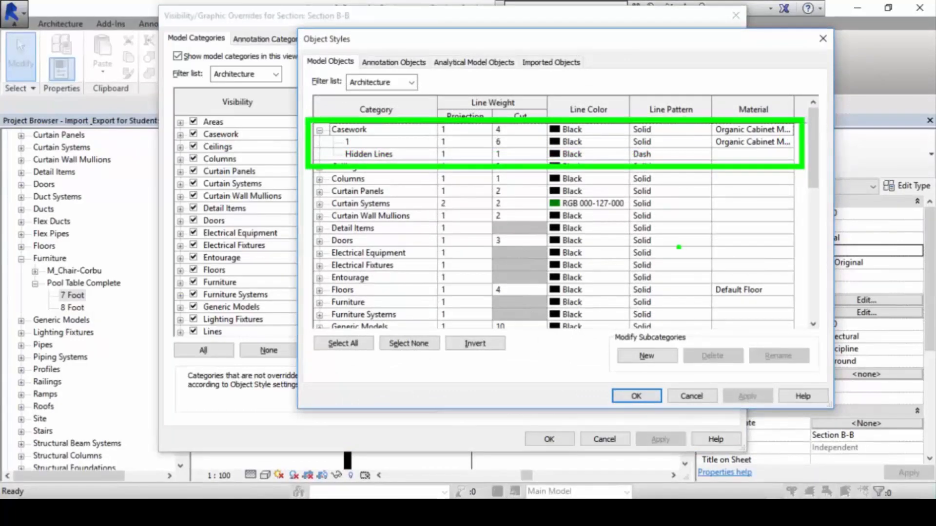
pyautogui.press('Escape')
pyautogui.press('Escape')
pyautogui.press('Escape')
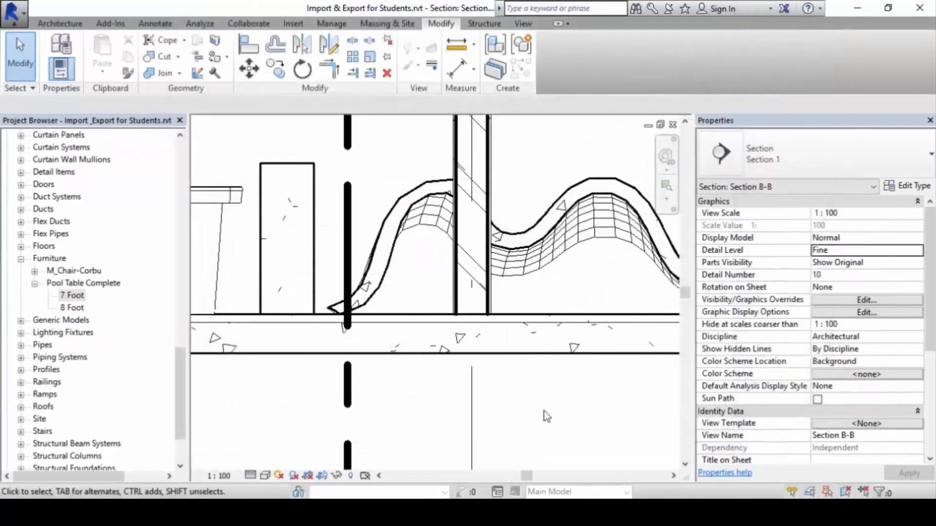
# - Examine the Casework category and its subcategories 1 and Hidden Lines in Section B-B's Visibility/Graphic Overrides
pyautogui.click(539, 250)
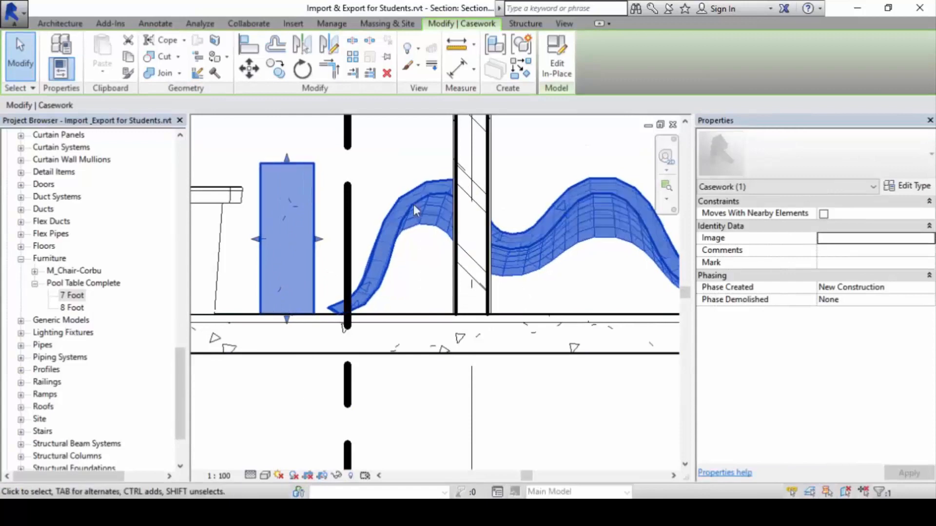
pyautogui.click(406, 145)
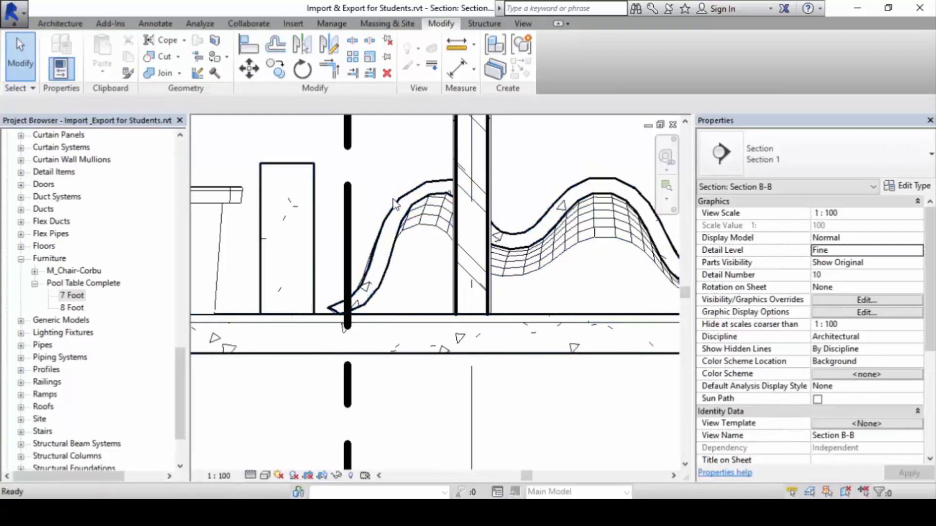
pyautogui.press('v')
pyautogui.press('g')
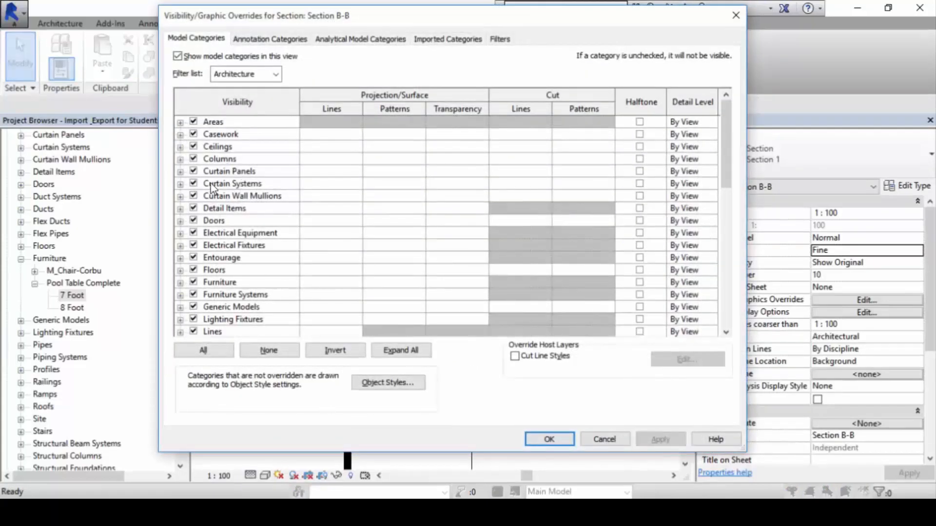
pyautogui.click(180, 135)
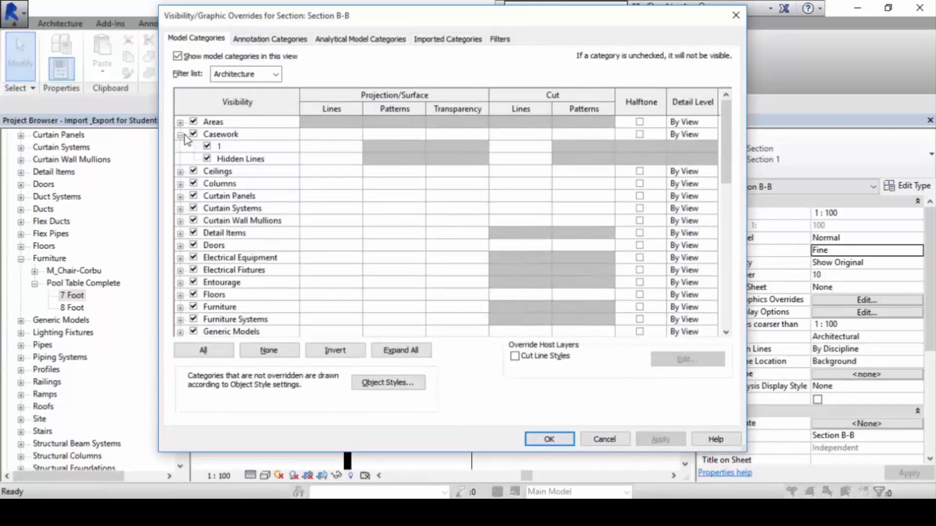
pyautogui.click(181, 136)
pyautogui.click(181, 135)
pyautogui.click(181, 136)
pyautogui.click(181, 135)
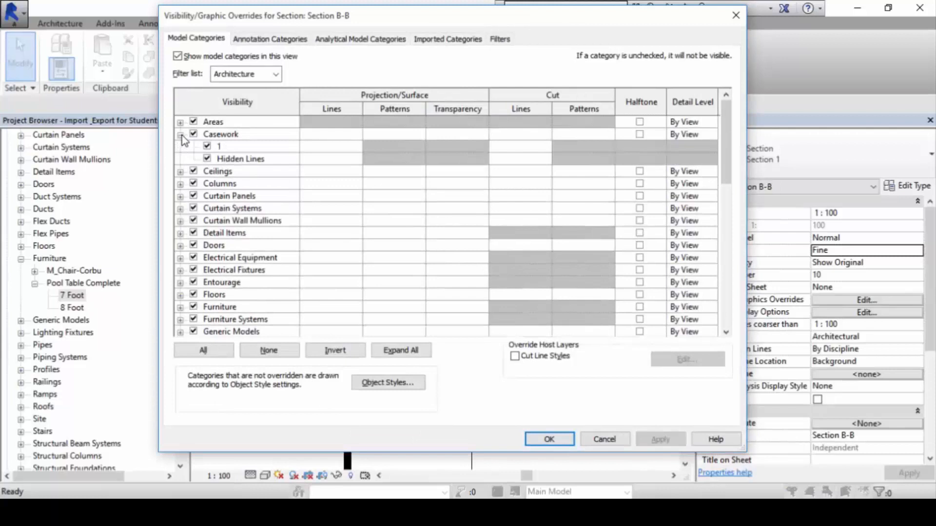
pyautogui.click(248, 137)
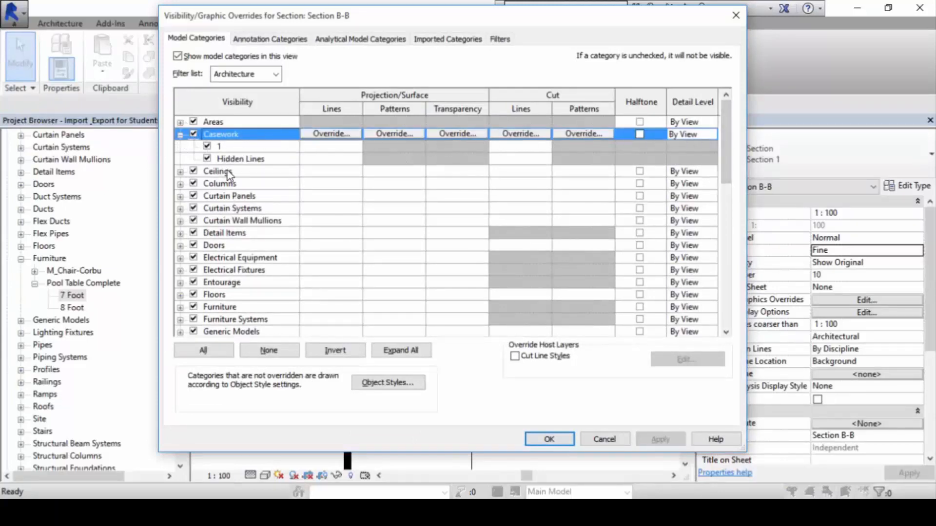
pyautogui.click(241, 151)
pyautogui.click(258, 159)
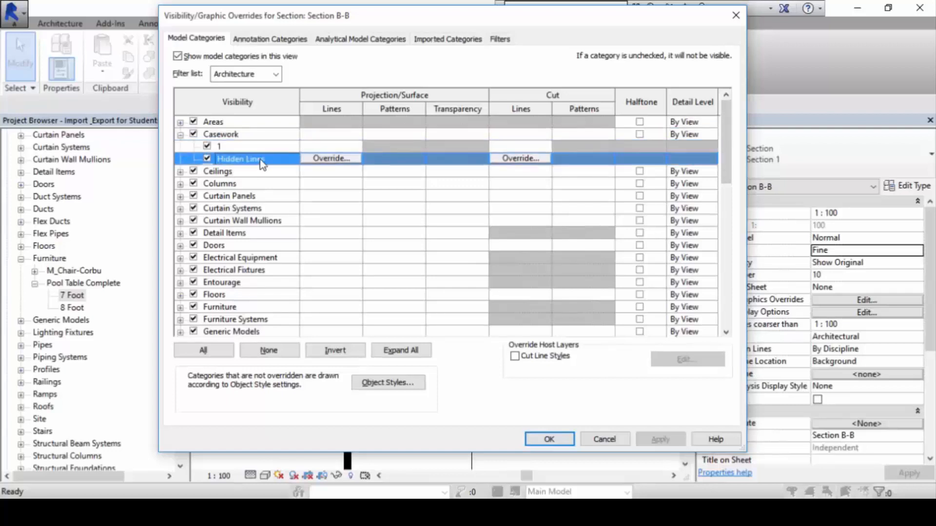
pyautogui.click(263, 151)
pyautogui.click(264, 156)
pyautogui.click(270, 146)
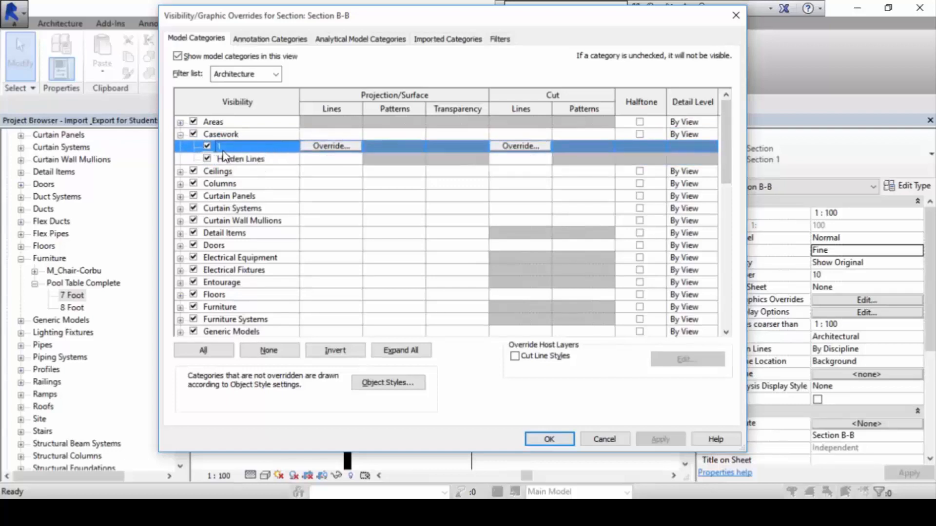
pyautogui.click(241, 158)
pyautogui.click(251, 148)
pyautogui.click(253, 160)
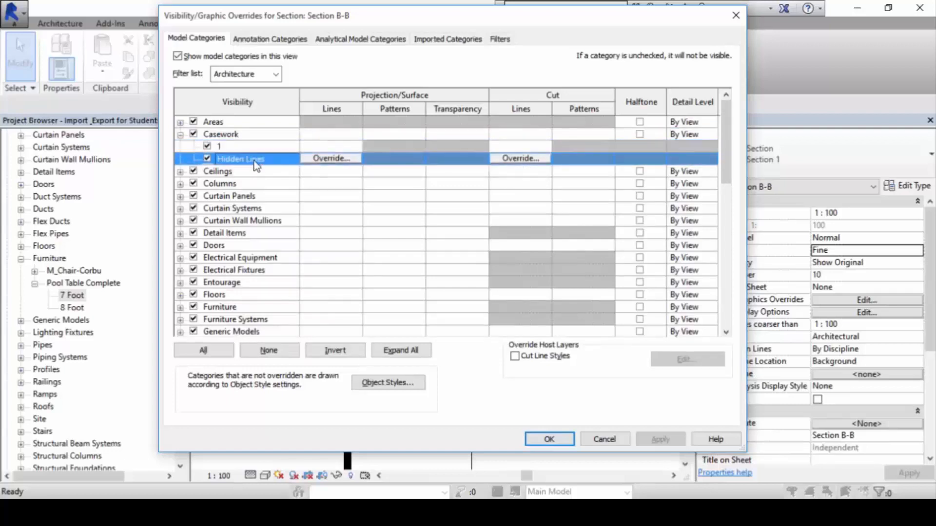
pyautogui.click(259, 148)
pyautogui.click(260, 149)
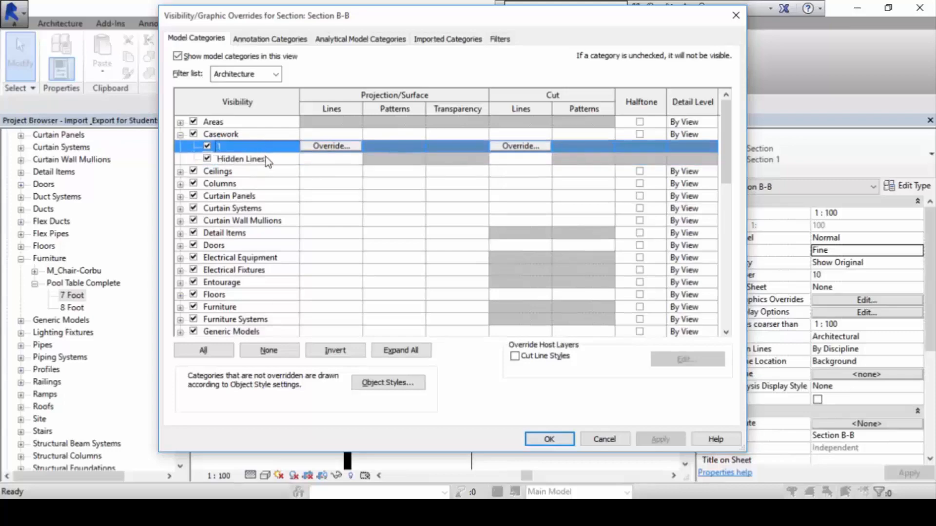
pyautogui.click(266, 157)
pyautogui.click(269, 146)
pyautogui.click(597, 437)
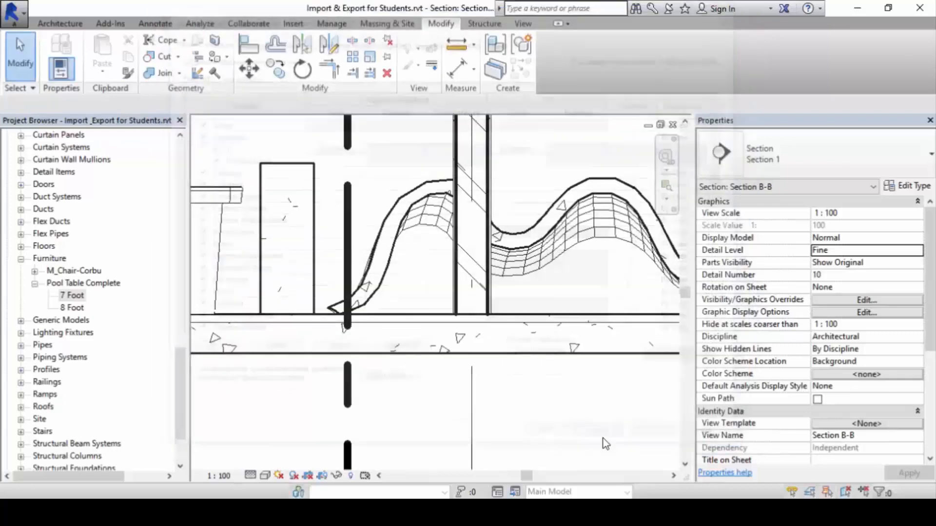
# - Edit the casework in place, assign the extruded block to subcategory 1, and finish the model
pyautogui.click(561, 198)
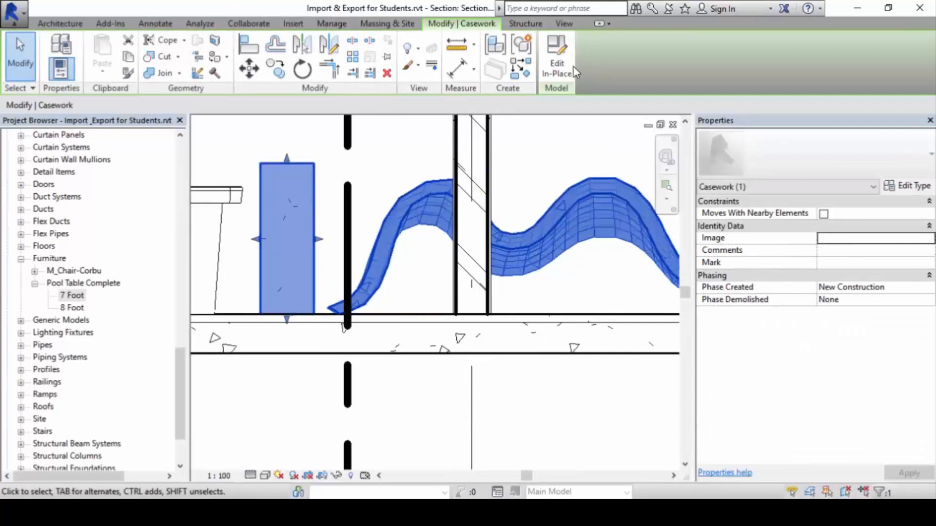
pyautogui.click(560, 68)
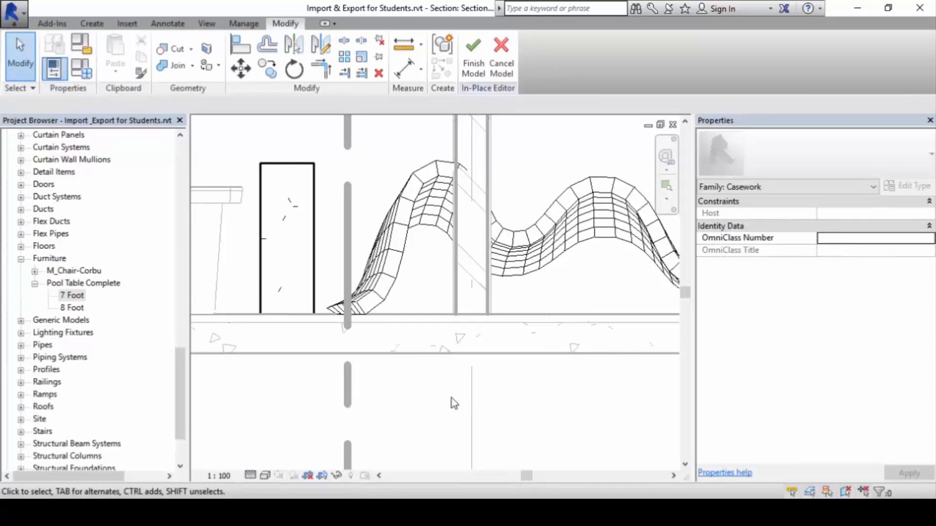
pyautogui.click(314, 215)
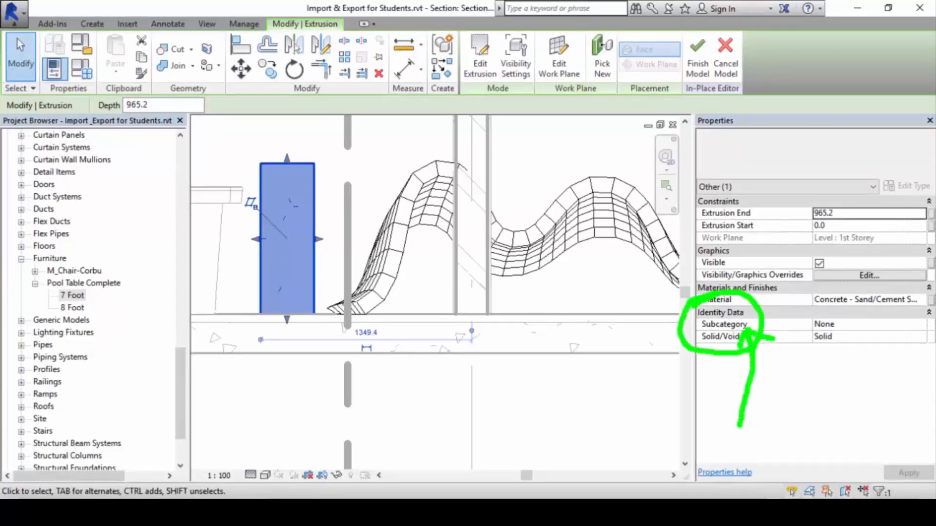
pyautogui.click(926, 326)
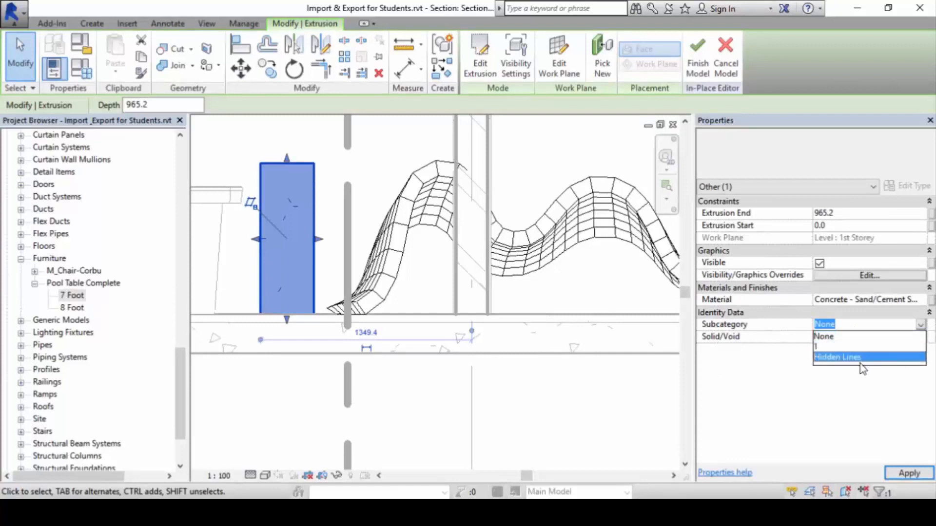
pyautogui.click(880, 347)
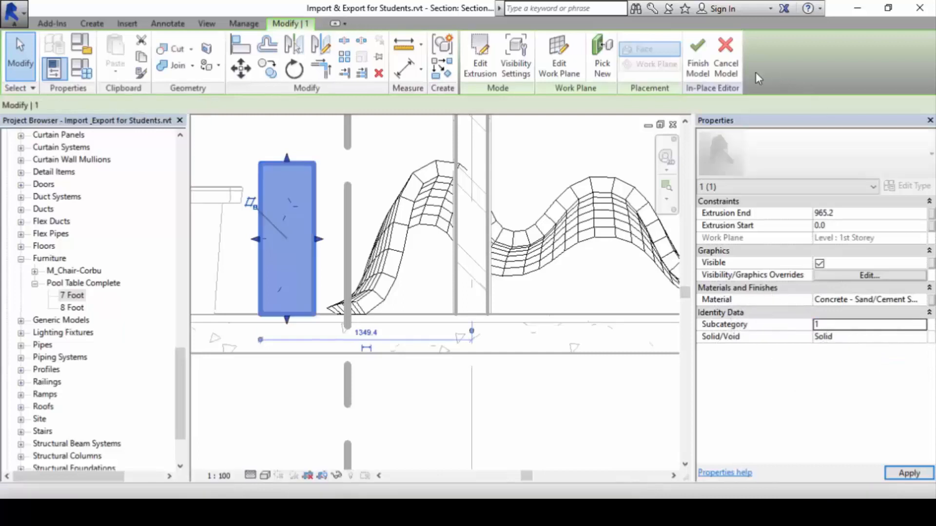
pyautogui.click(701, 72)
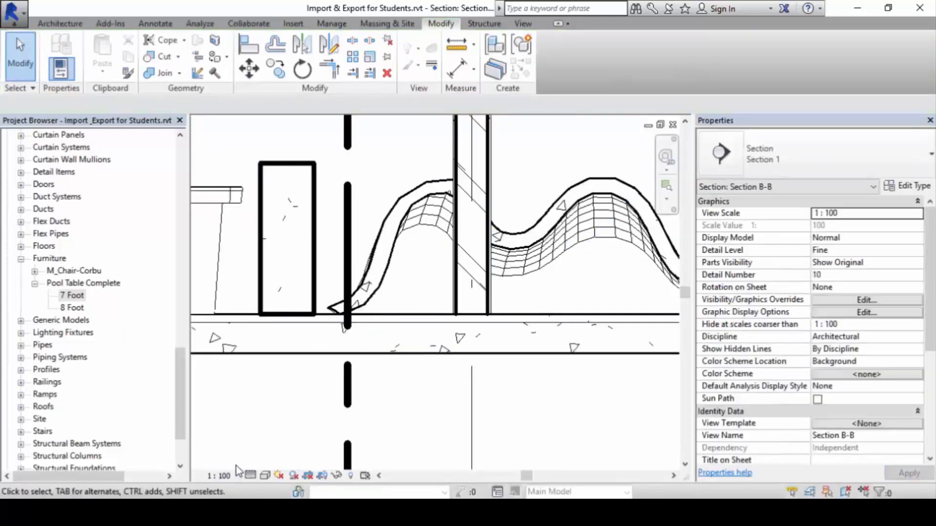
# - Compare the block's outline in the section with the line weights of Casework subcategory 1 in Object Styles
pyautogui.scroll(3, 286, 354)
pyautogui.moveTo(353, 349); pyautogui.dragTo(375, 382, button='middle')
pyautogui.scroll(-4, 376, 382)
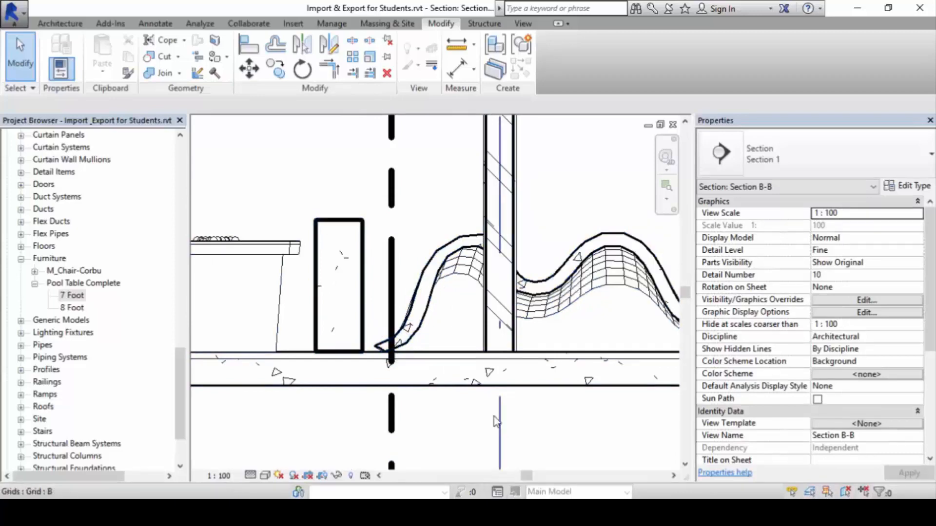
pyautogui.moveTo(477, 387); pyautogui.dragTo(500, 324, button='middle')
pyautogui.press('v')
pyautogui.press('v')
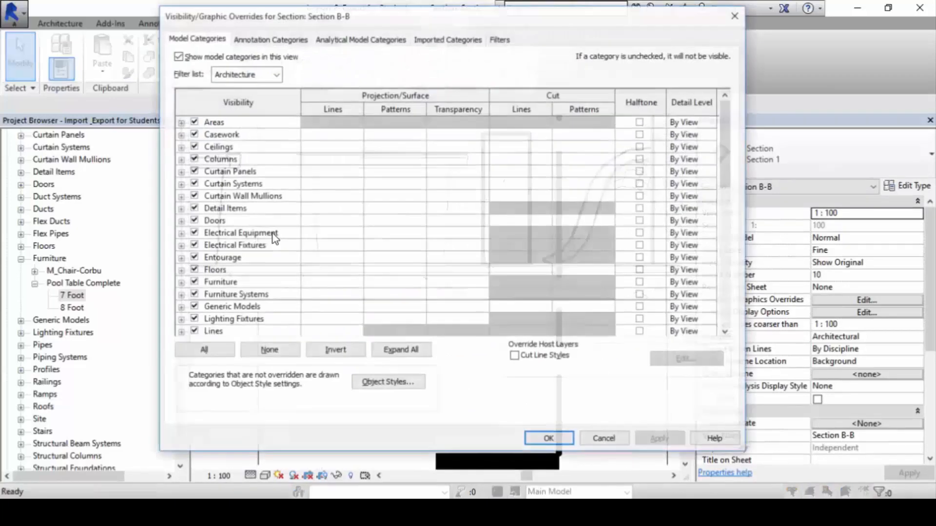
pyautogui.moveTo(441, 11); pyautogui.dragTo(90, 32)
pyautogui.click(28, 402)
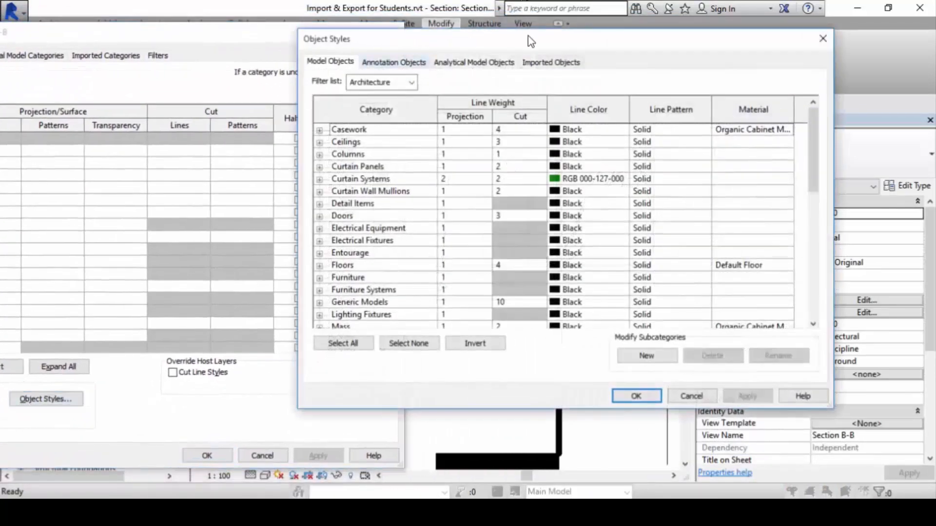
pyautogui.moveTo(527, 38); pyautogui.dragTo(643, 297)
pyautogui.click(44, 124)
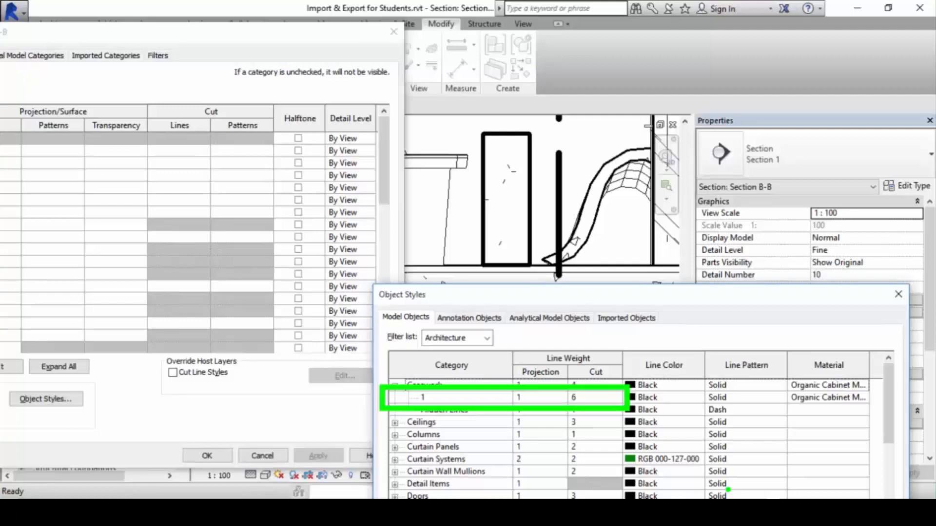
pyautogui.press('Escape')
pyautogui.press('Escape')
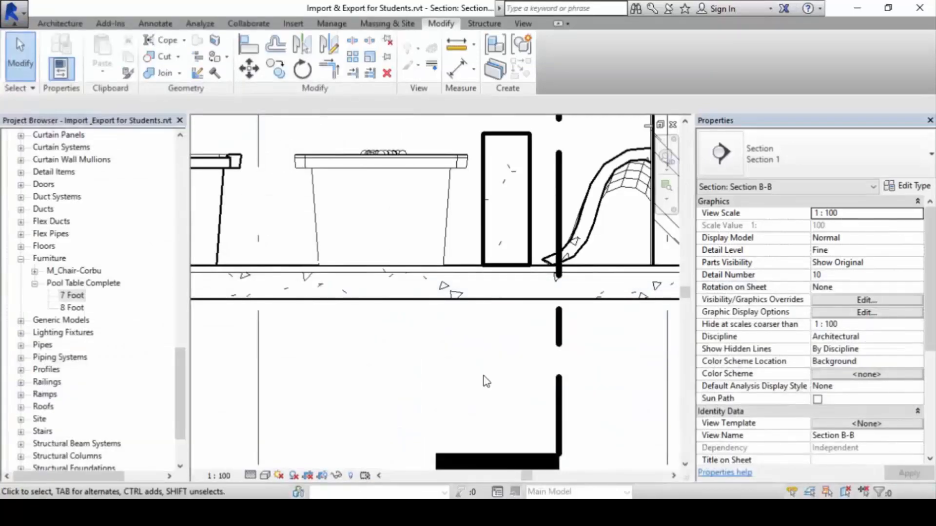
# - Open the casework containing the block and the curved cabinet for in-place editing from Section B-B
pyautogui.scroll(-4, 353, 274)
pyautogui.moveTo(353, 263)
pyautogui.mouseDown(button='middle')
pyautogui.moveTo(361, 244)
pyautogui.moveTo(332, 249)
pyautogui.mouseUp(button='middle')
pyautogui.scroll(1, 334, 244)
pyautogui.scroll(-1, 487, 192)
pyautogui.moveTo(486, 195); pyautogui.dragTo(467, 235, button='middle')
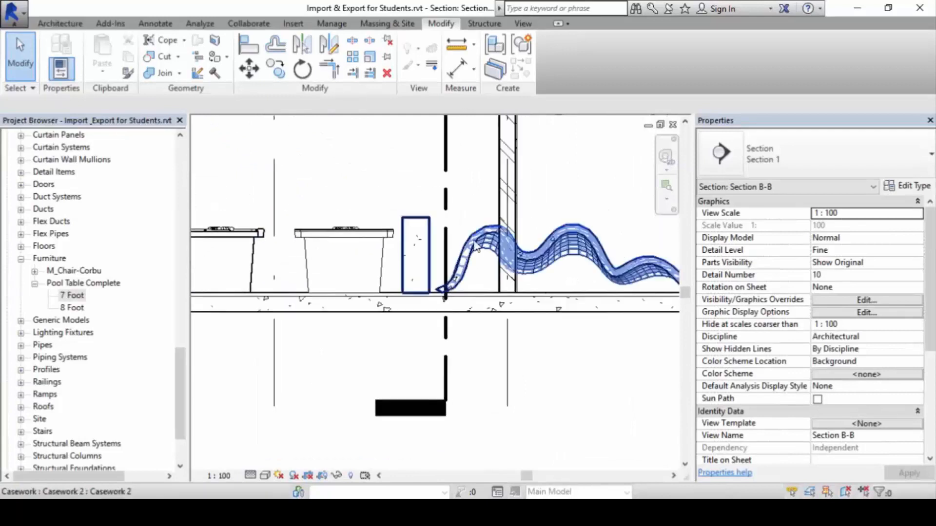
pyautogui.scroll(3, 517, 243)
pyautogui.click(519, 250)
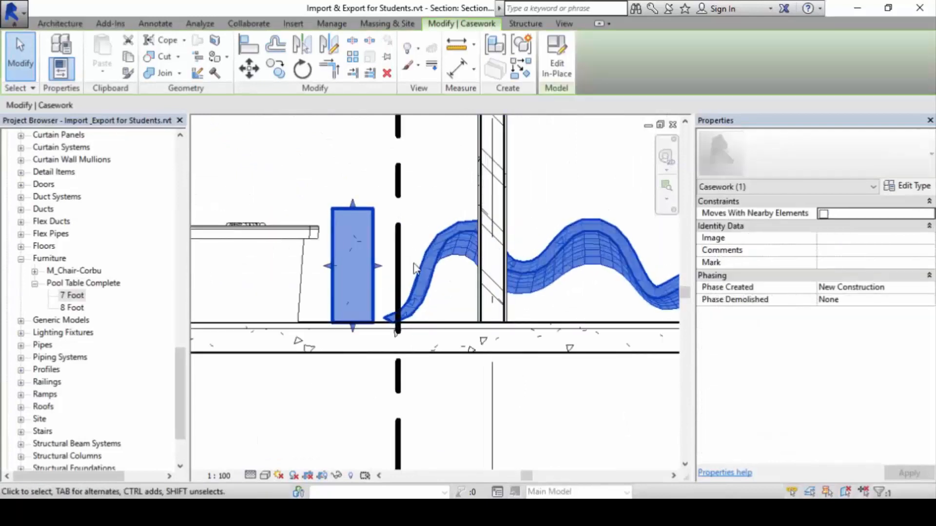
pyautogui.click(556, 66)
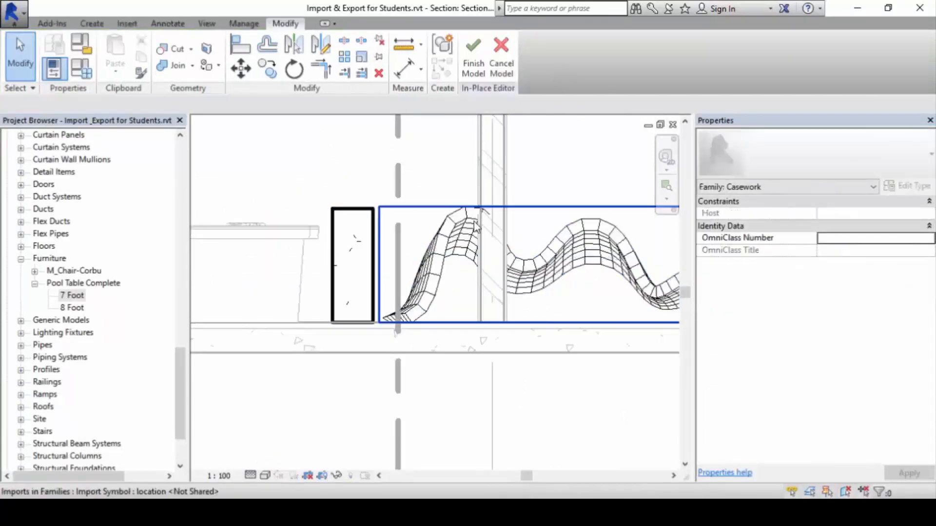
# - Assign the imported organic cabinet to subcategory 1 and finish the in-place model
pyautogui.click(466, 223)
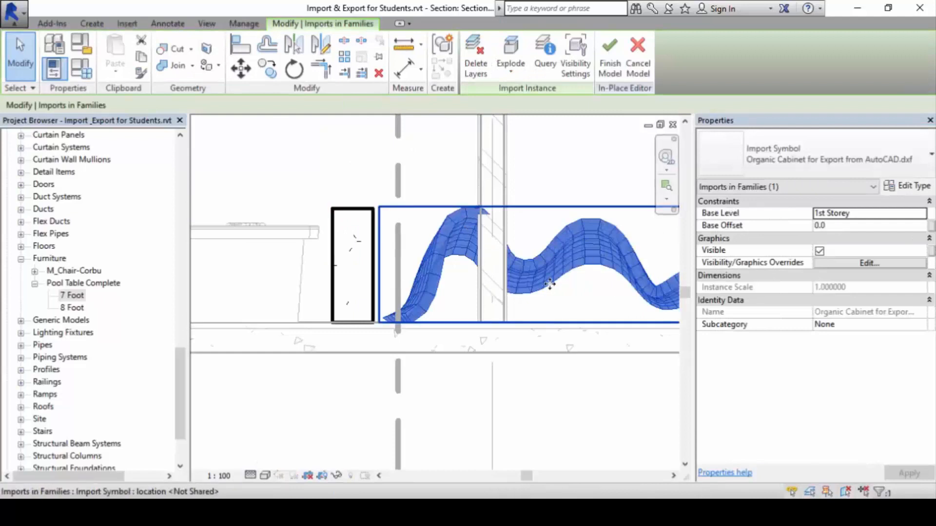
pyautogui.moveTo(612, 294); pyautogui.dragTo(557, 263, button='middle')
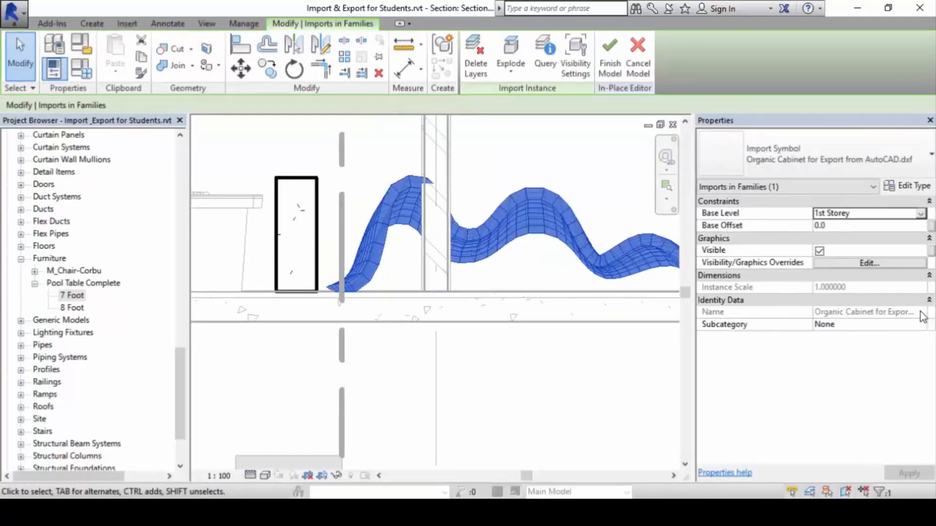
pyautogui.click(561, 164)
pyautogui.click(575, 221)
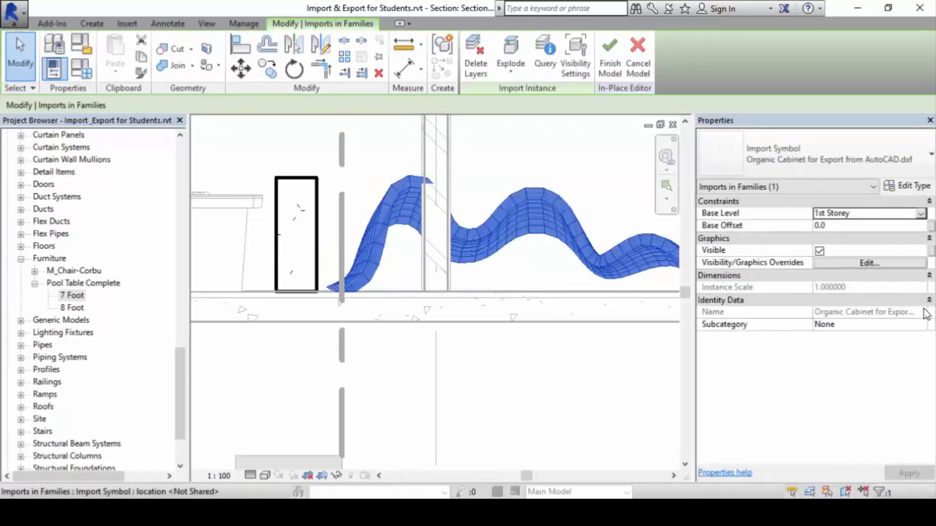
pyautogui.click(916, 324)
pyautogui.click(920, 325)
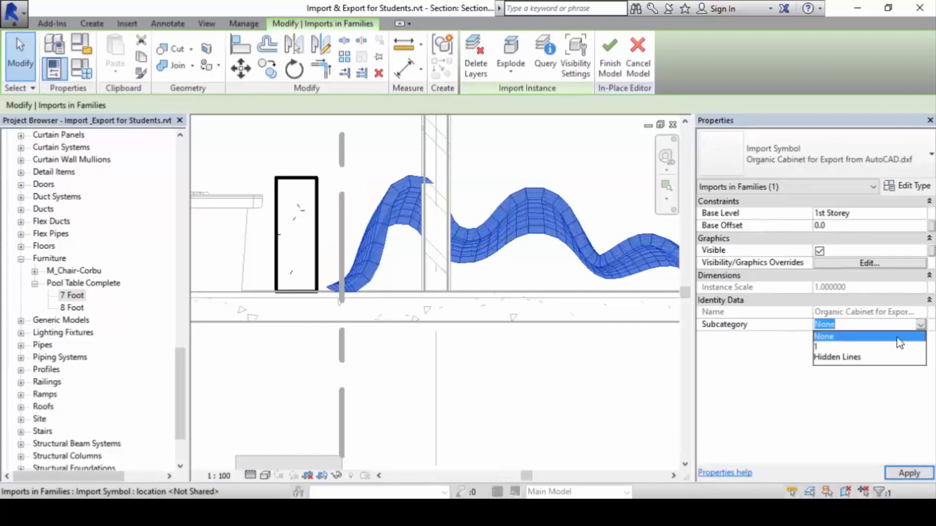
pyautogui.click(875, 347)
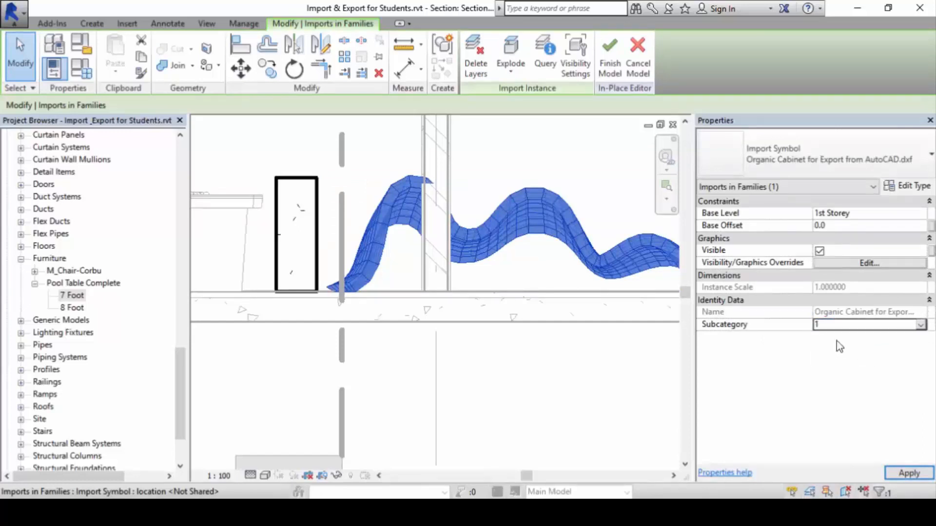
pyautogui.click(536, 380)
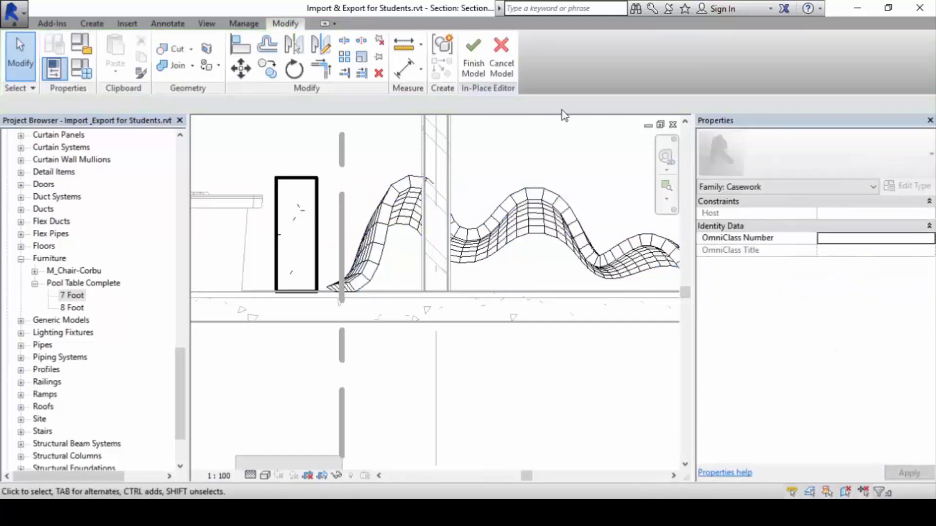
pyautogui.click(473, 65)
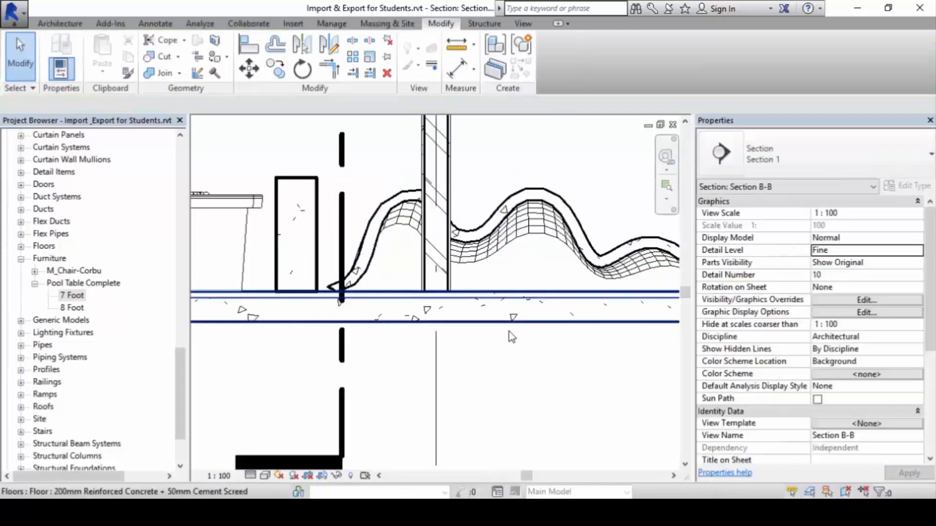
# - Check the curved cabinet's cut outline against the line weights of Casework and its subcategories in Object Styles
pyautogui.scroll(5, 331, 275)
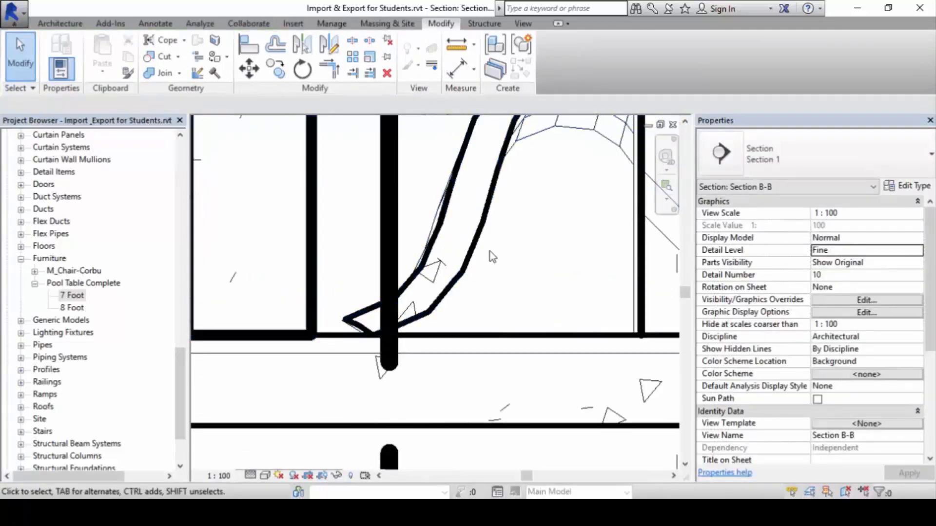
pyautogui.scroll(-5, 518, 276)
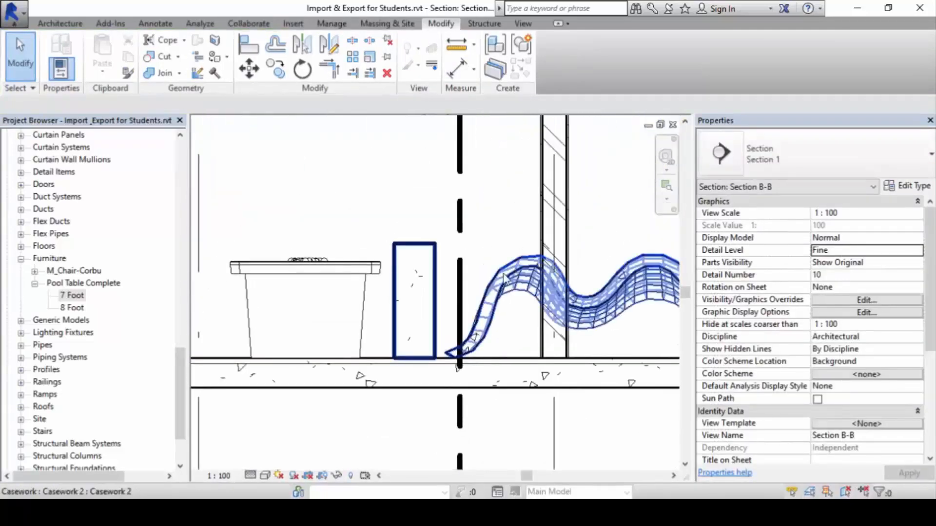
pyautogui.press('v')
pyautogui.press('v')
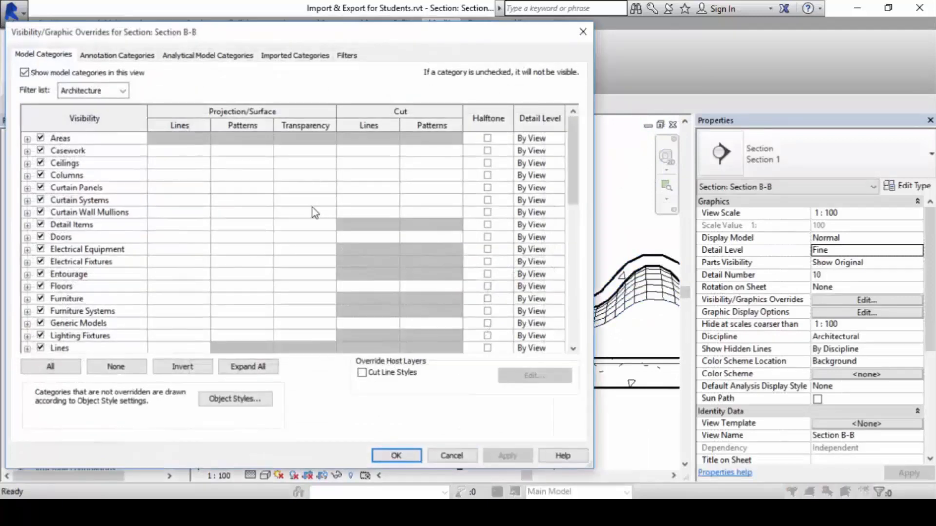
pyautogui.click(233, 400)
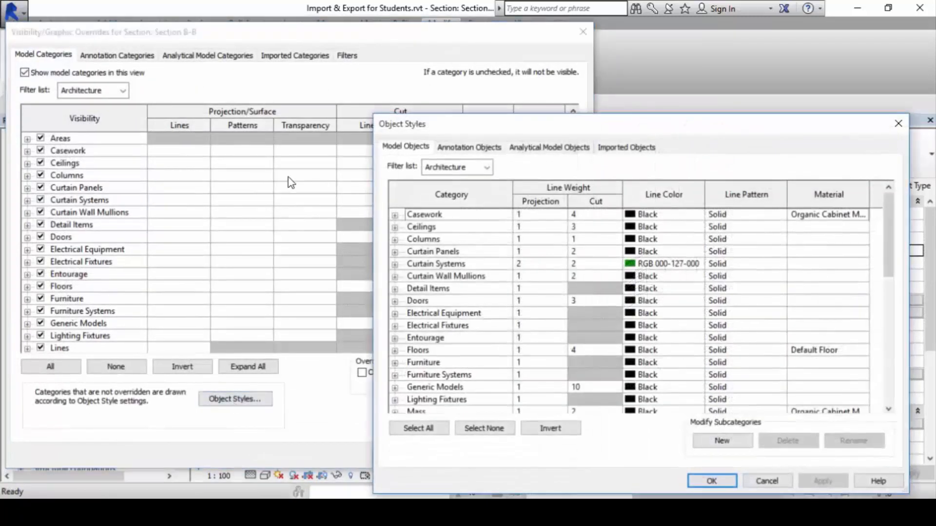
pyautogui.moveTo(499, 128); pyautogui.dragTo(249, 35)
pyautogui.click(146, 121)
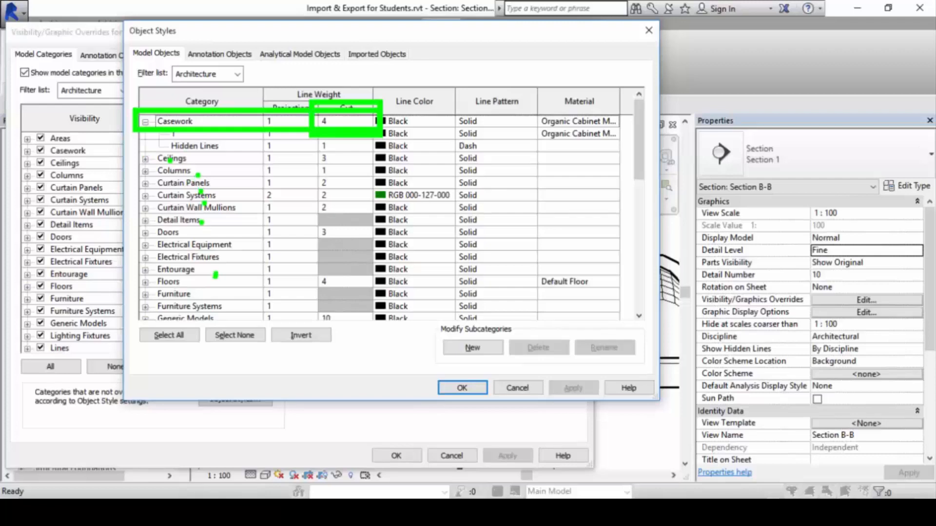
pyautogui.press('Escape')
pyautogui.press('Escape')
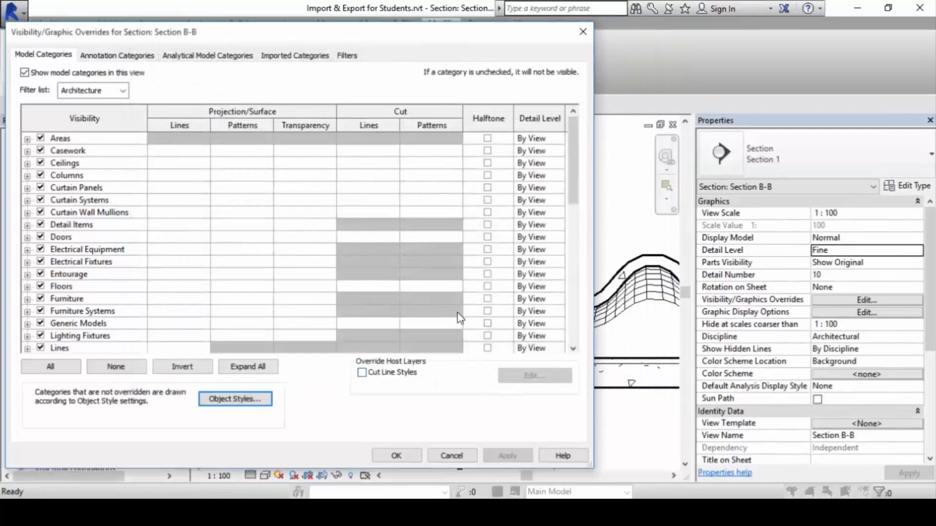
pyautogui.press('Escape')
# - Examine the curved cabinet's cut outline, mesh lines and concrete hatch along its length in Section B-B
pyautogui.scroll(-5, 510, 224)
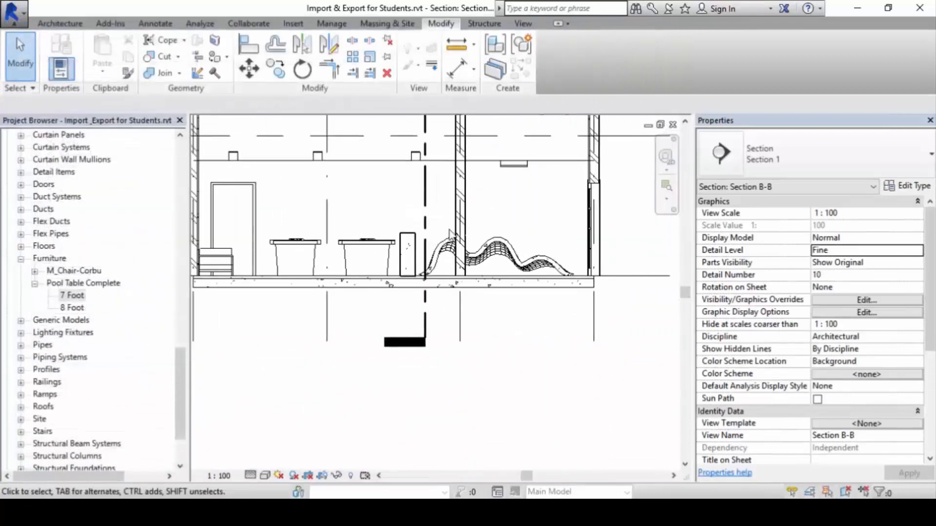
pyautogui.scroll(6, 450, 230)
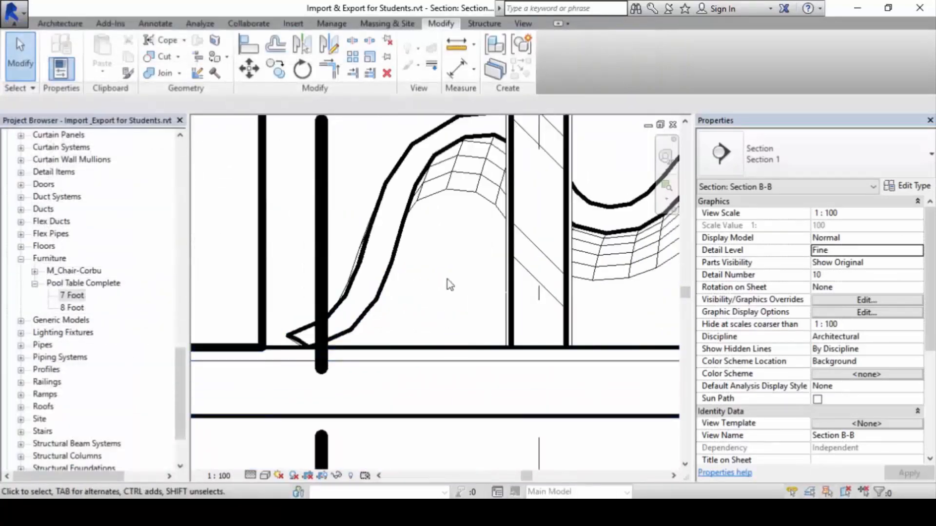
pyautogui.scroll(-4, 449, 286)
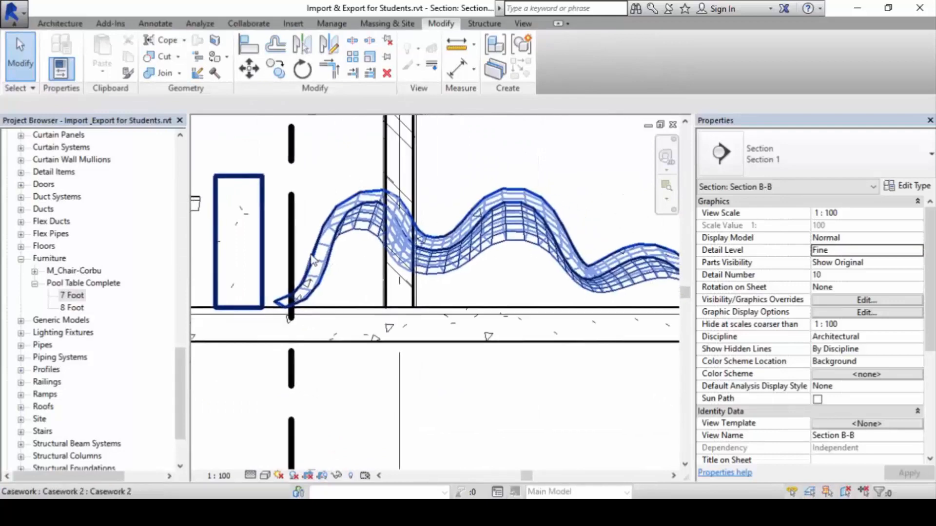
pyautogui.moveTo(527, 214); pyautogui.dragTo(364, 200, button='middle')
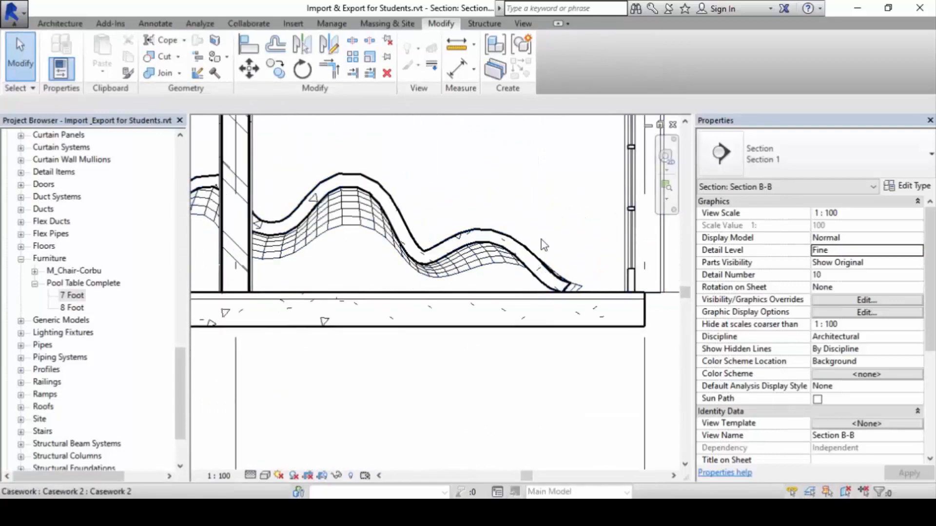
pyautogui.scroll(2, 573, 323)
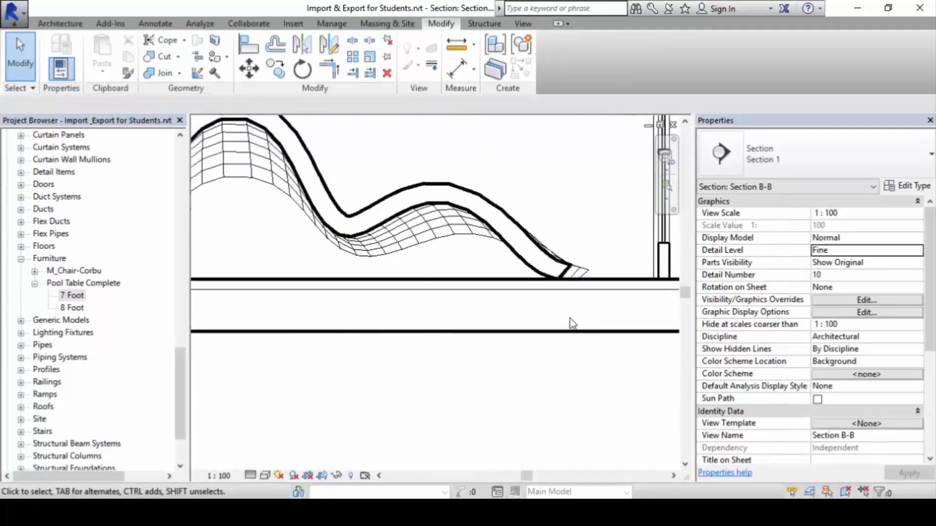
pyautogui.scroll(1, 556, 318)
pyautogui.moveTo(509, 312); pyautogui.dragTo(475, 319, button='middle')
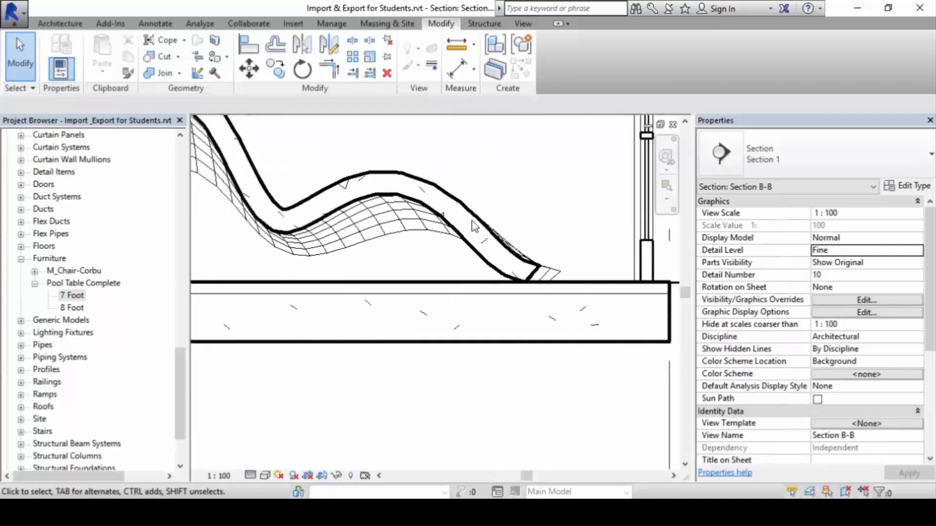
pyautogui.scroll(1, 570, 225)
pyautogui.scroll(-1, 548, 206)
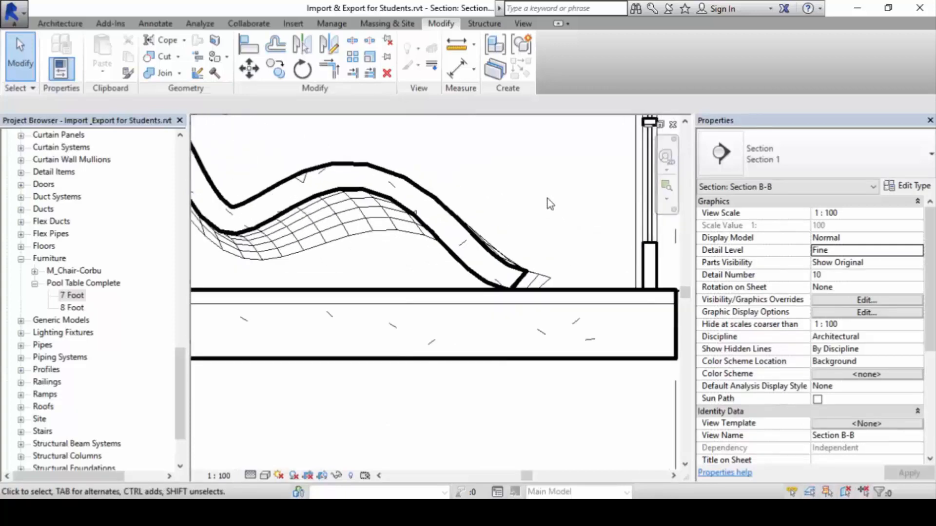
pyautogui.scroll(1, 551, 200)
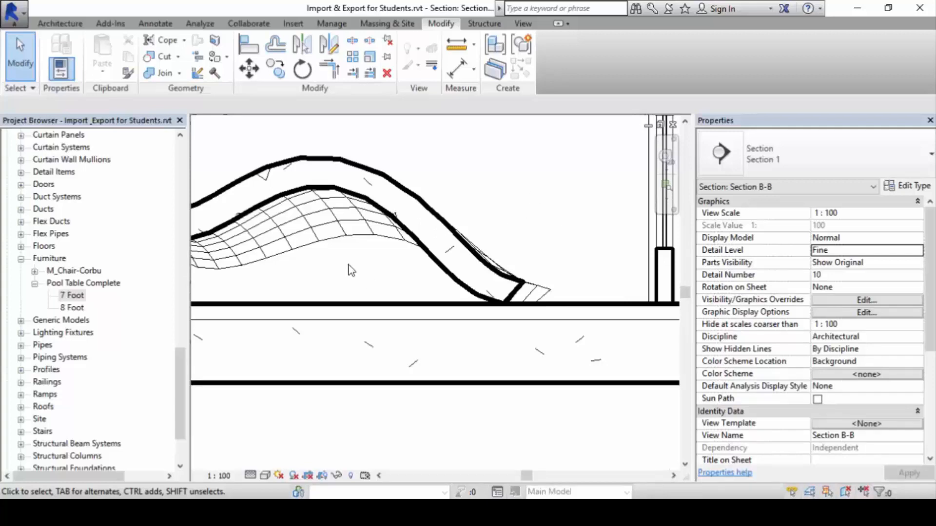
pyautogui.click(451, 243)
pyautogui.click(513, 180)
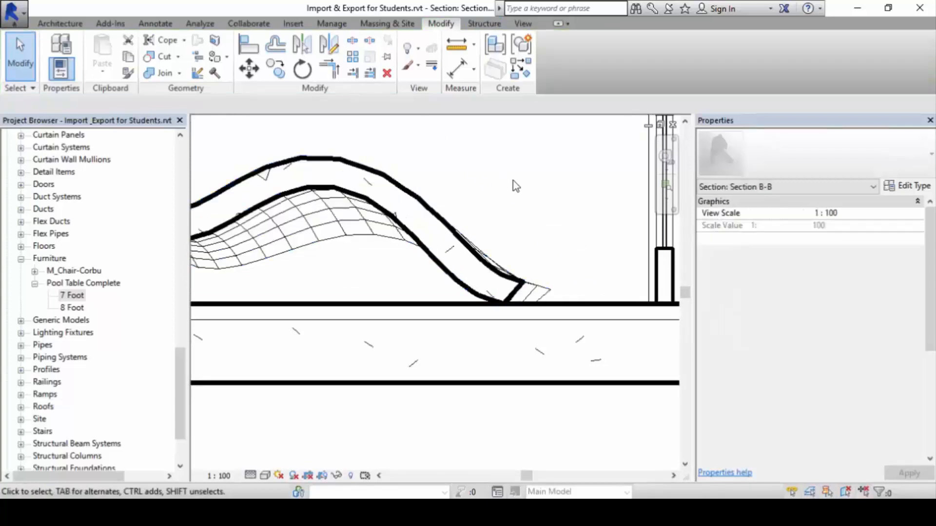
# - Set the Organic Cabinet Material assigned to the Casework category to no cut pattern and accept the object styles
pyautogui.press('v')
pyautogui.press('g')
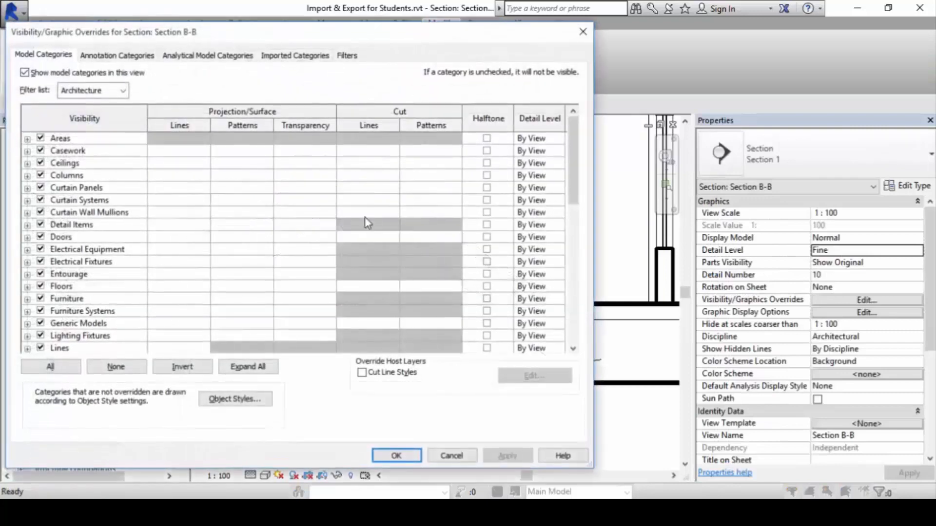
pyautogui.click(237, 401)
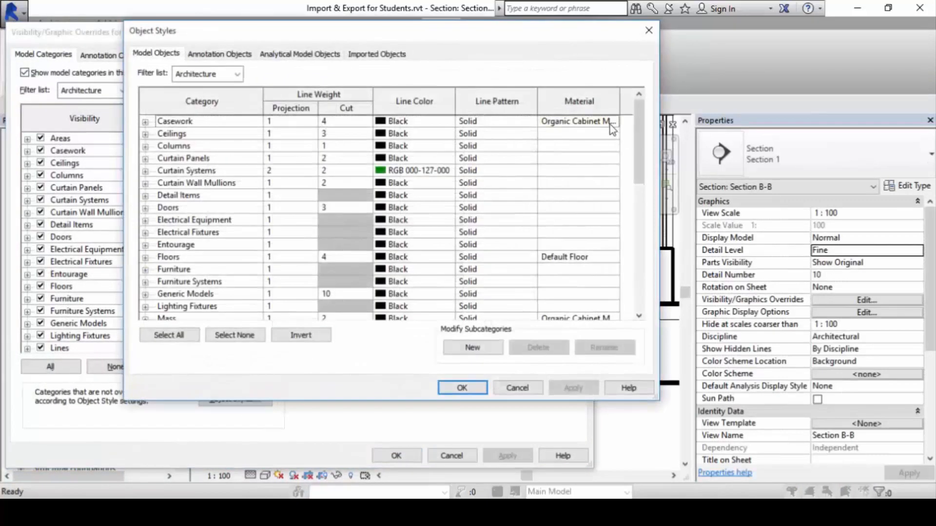
pyautogui.click(612, 125)
pyautogui.click(614, 121)
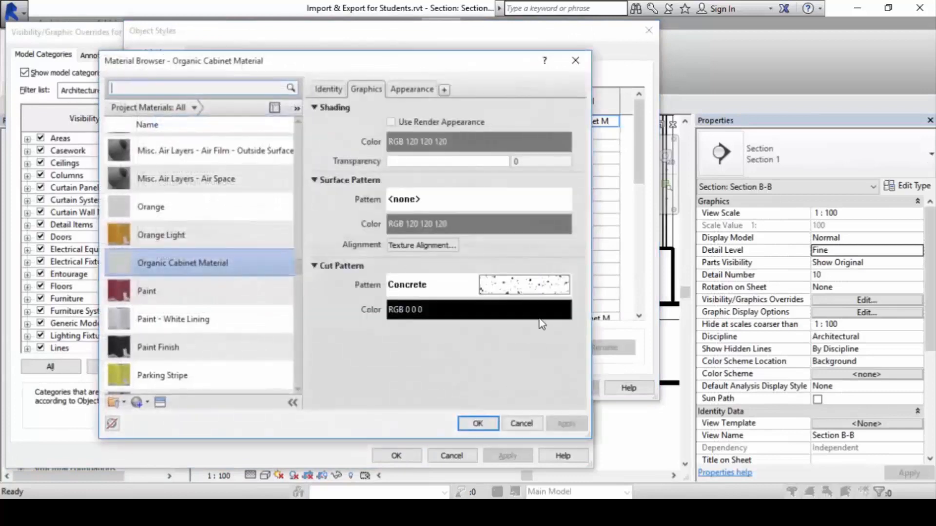
pyautogui.click(523, 285)
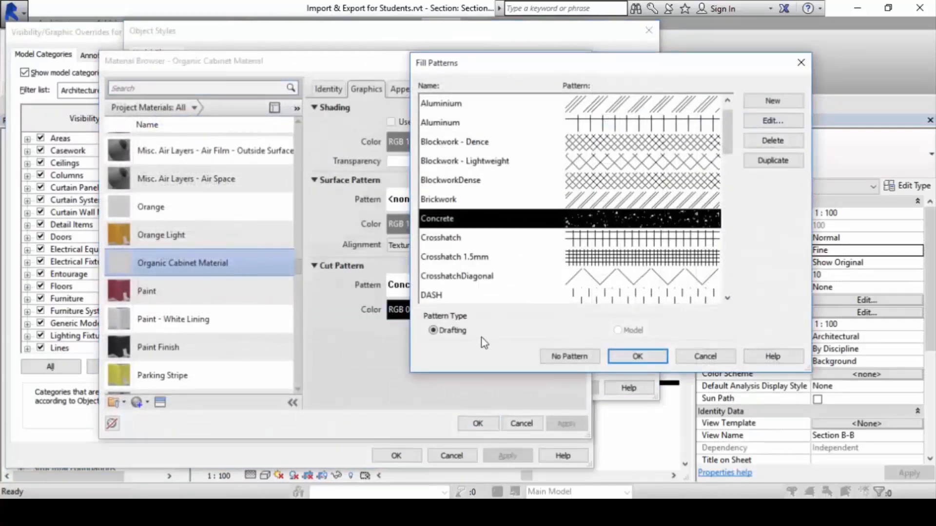
pyautogui.click(554, 357)
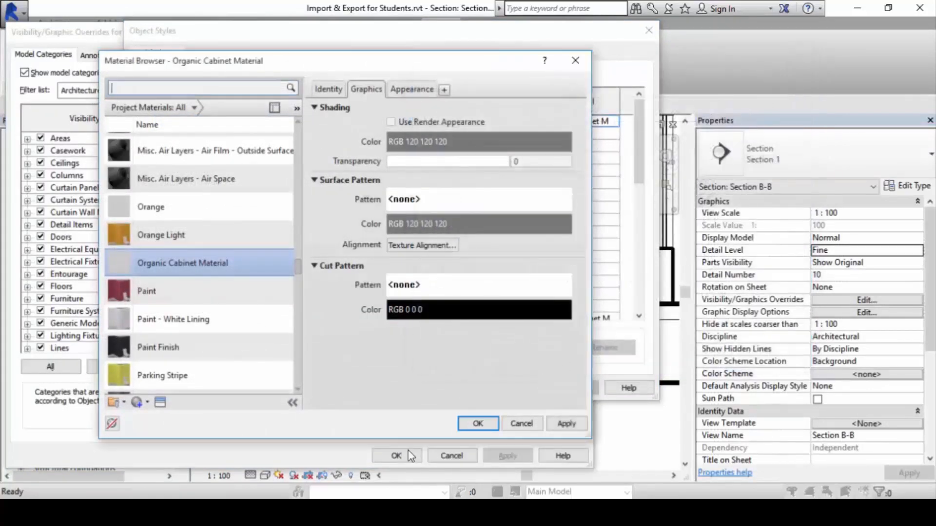
pyautogui.click(477, 424)
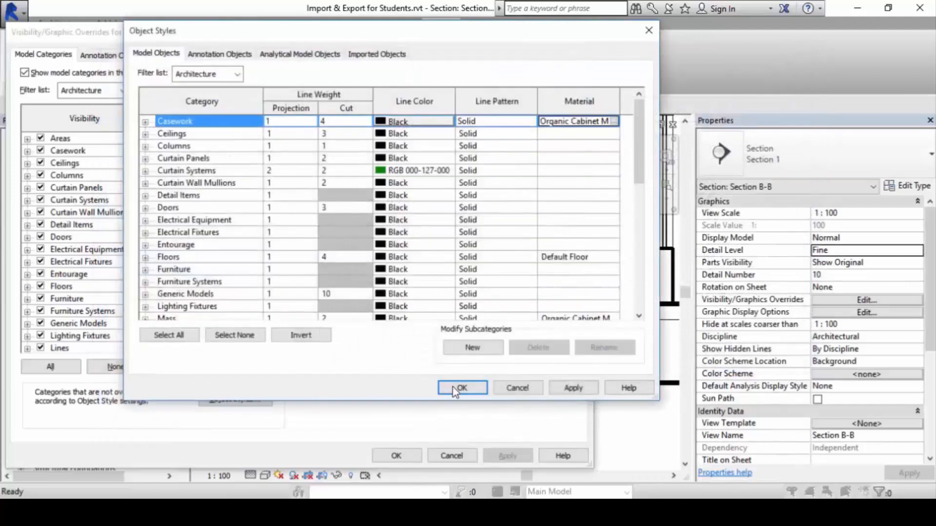
pyautogui.click(460, 388)
pyautogui.click(402, 459)
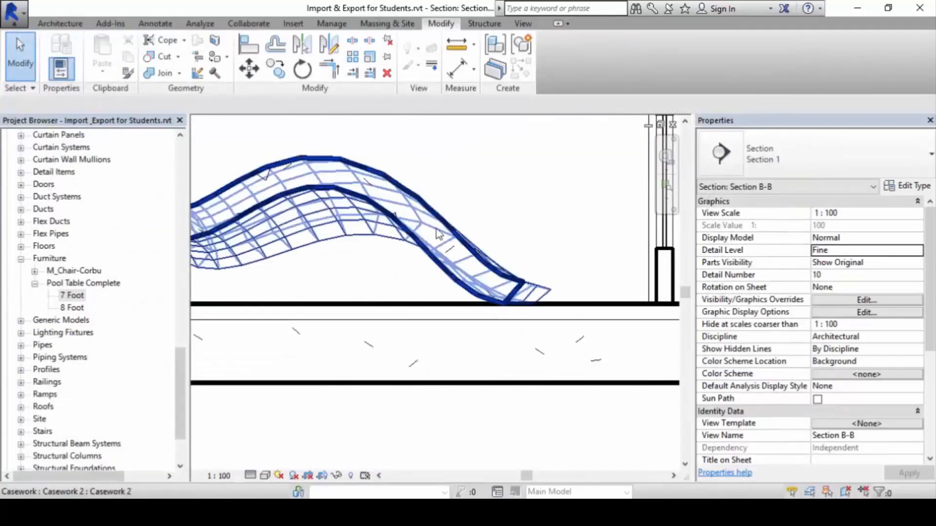
# - Reopen the curved casework for in-place editing and finish the model to refresh its cut display
pyautogui.click(438, 213)
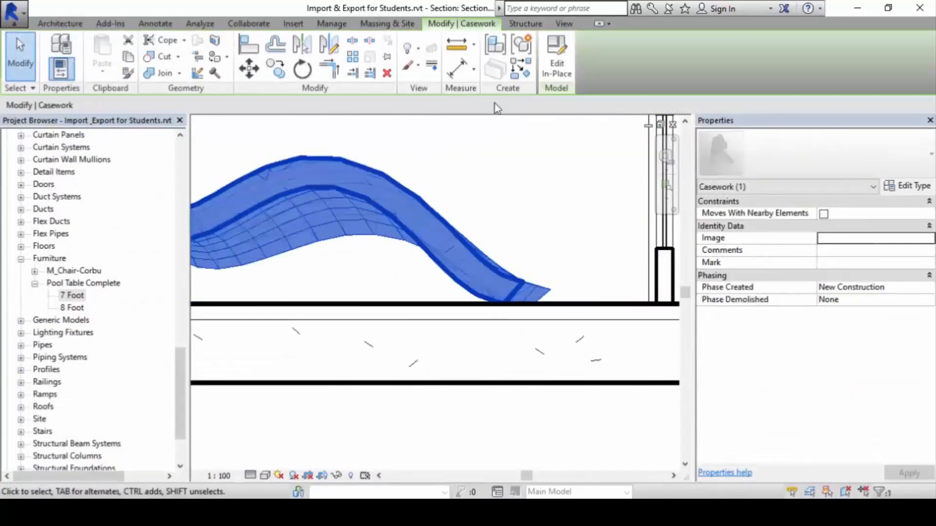
pyautogui.click(557, 63)
pyautogui.click(481, 71)
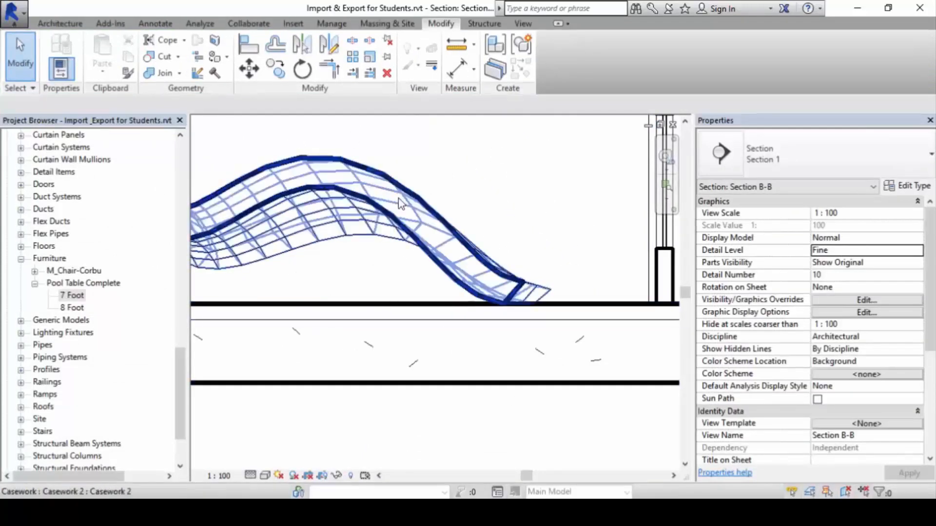
pyautogui.moveTo(401, 203); pyautogui.dragTo(419, 232, button='middle')
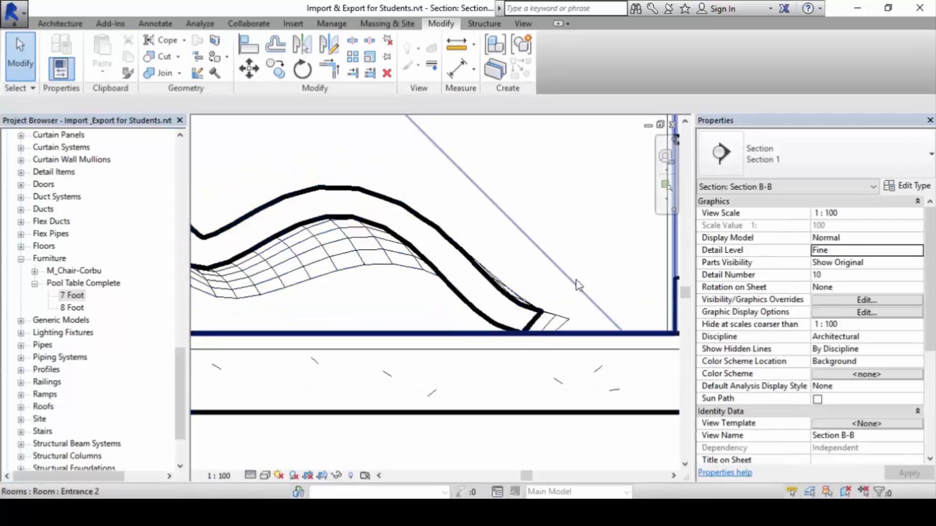
# - Draw a tilted square about 65 mm wide with Thin Lines detail lines inside the curved casework, just past its crest
pyautogui.scroll(3, 505, 313)
pyautogui.click(155, 23)
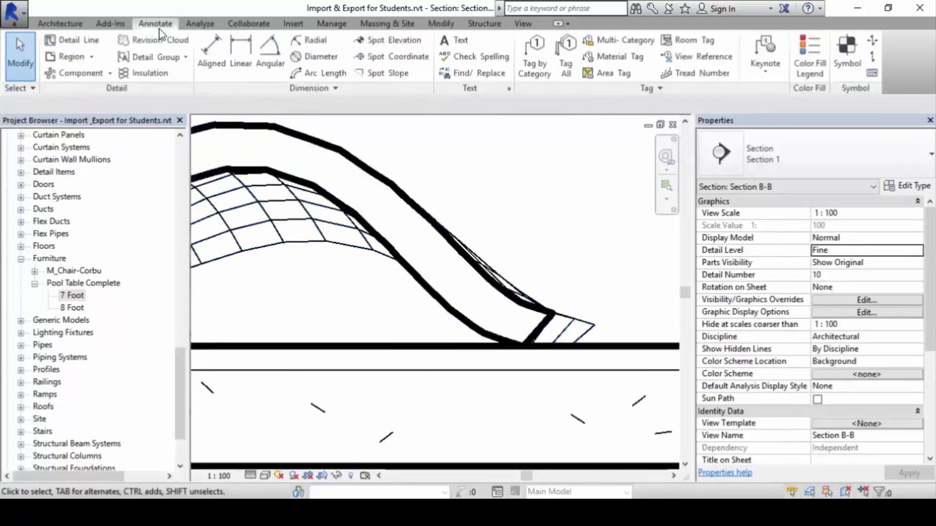
pyautogui.click(61, 46)
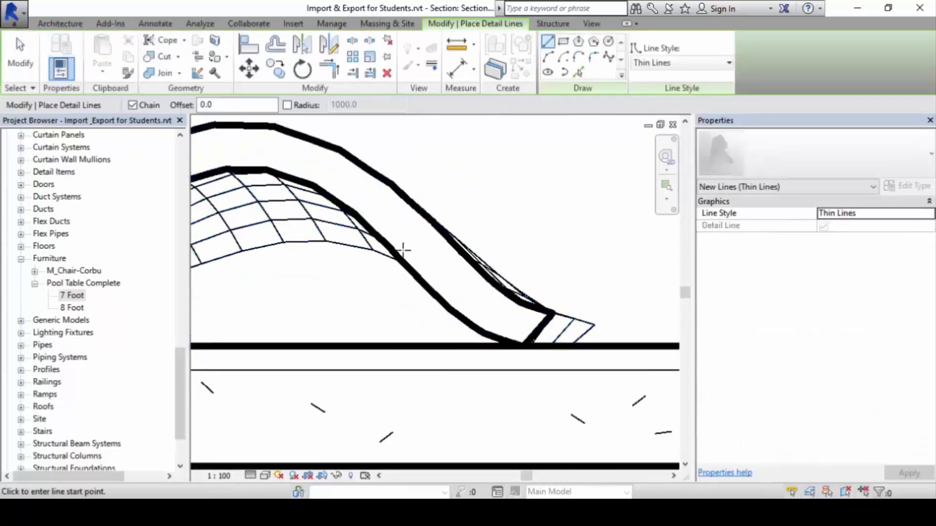
pyautogui.scroll(5, 351, 200)
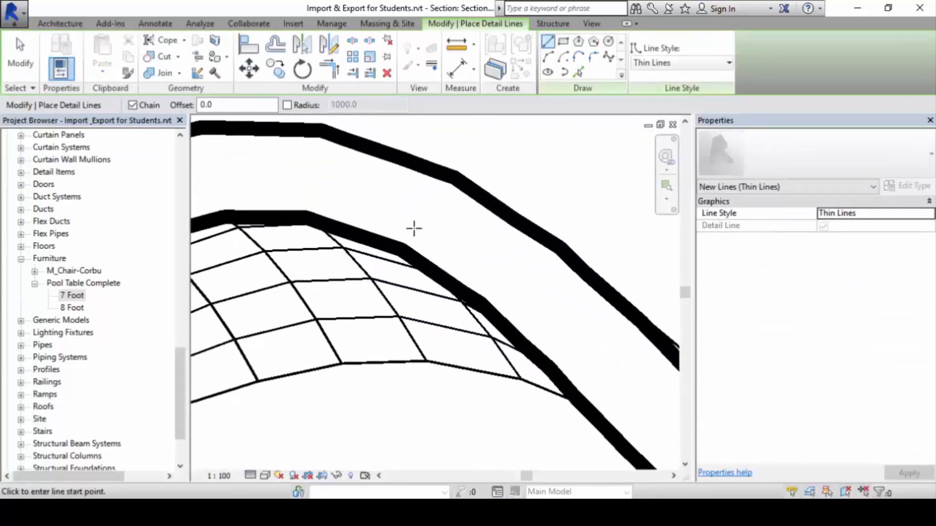
pyautogui.click(394, 231)
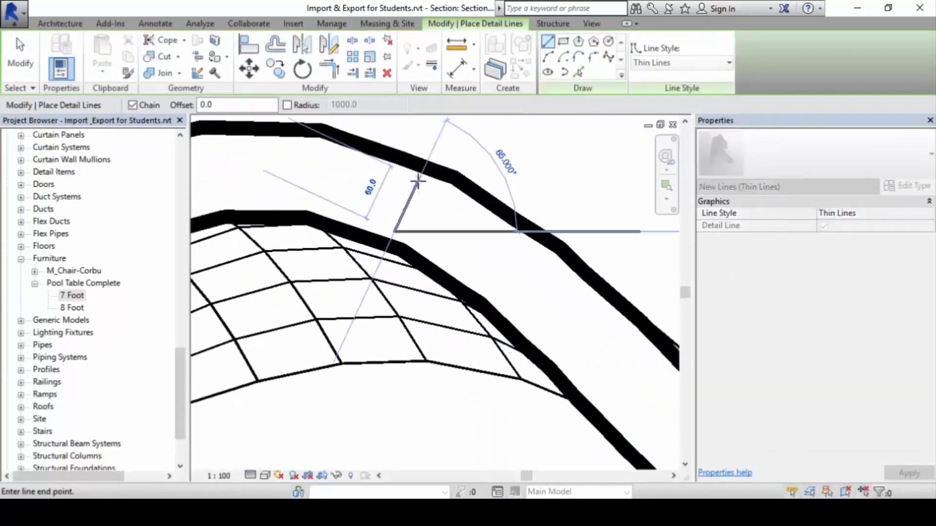
pyautogui.click(418, 180)
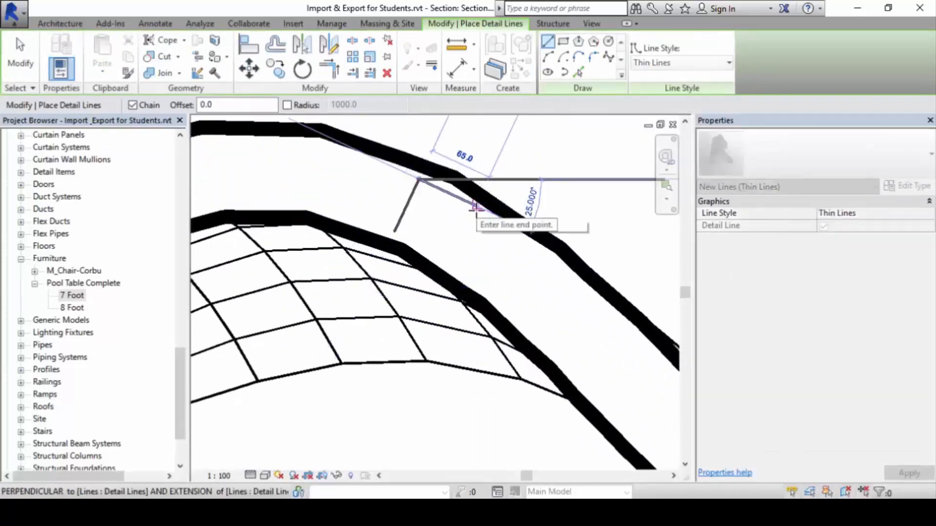
pyautogui.click(476, 206)
pyautogui.click(449, 262)
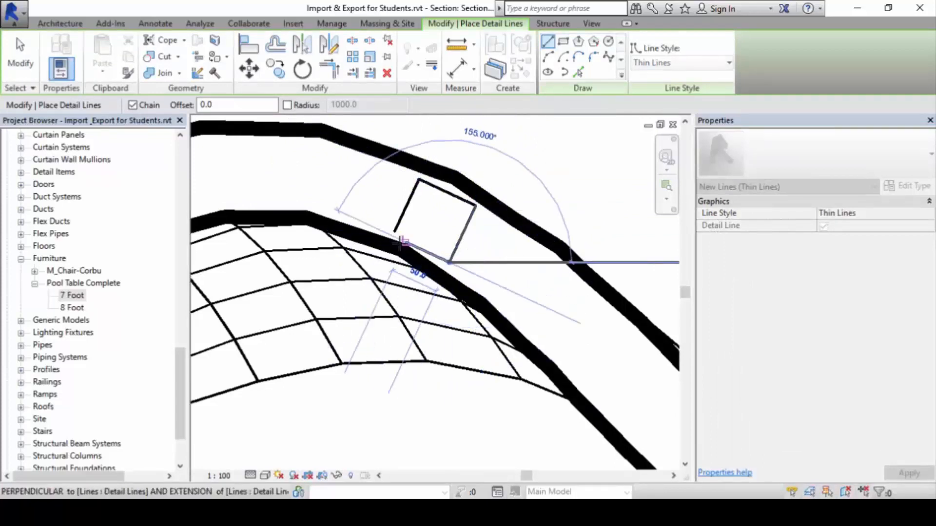
pyautogui.click(394, 236)
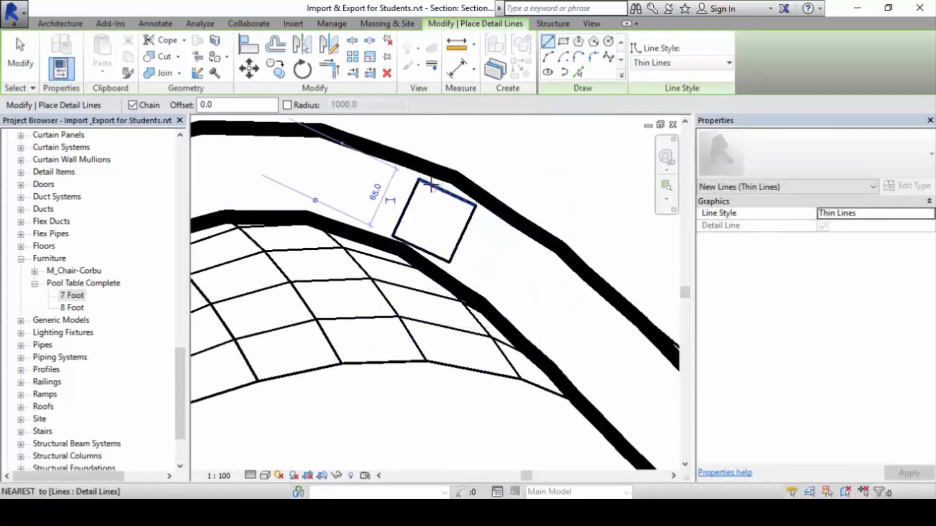
# - Cross the tilted square near the crest with two diagonal detail lines between its opposite corners
pyautogui.click(417, 181)
pyautogui.click(450, 262)
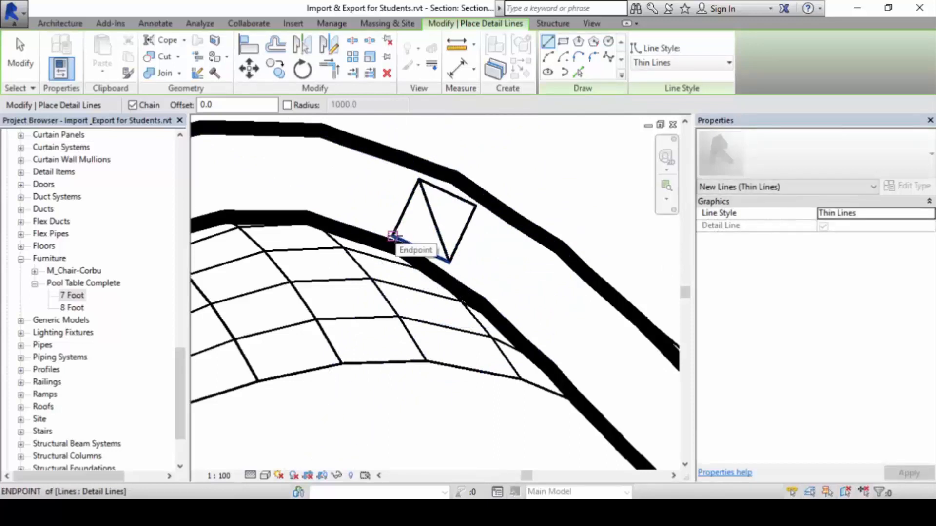
pyautogui.click(394, 237)
pyautogui.click(476, 205)
# - Draw a second tilted four-sided box, about 70 by 60 mm, with detail lines inside the casework's lower end
pyautogui.scroll(-3, 467, 243)
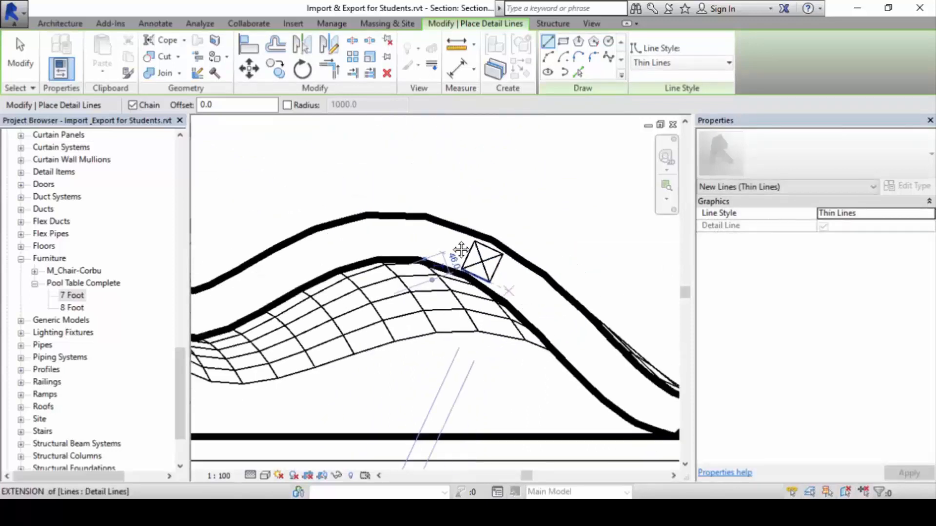
pyautogui.moveTo(462, 250); pyautogui.dragTo(322, 141, button='middle')
pyautogui.scroll(3, 529, 311)
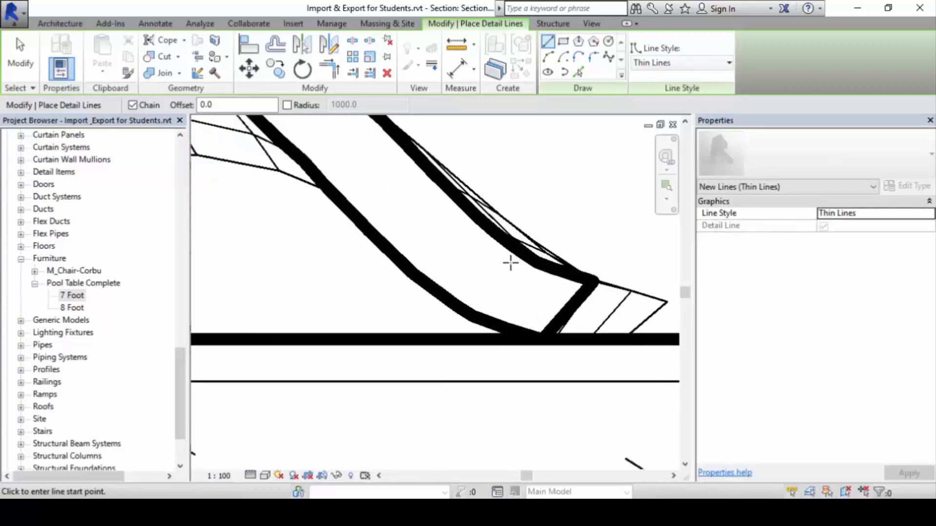
pyautogui.click(510, 263)
pyautogui.click(564, 287)
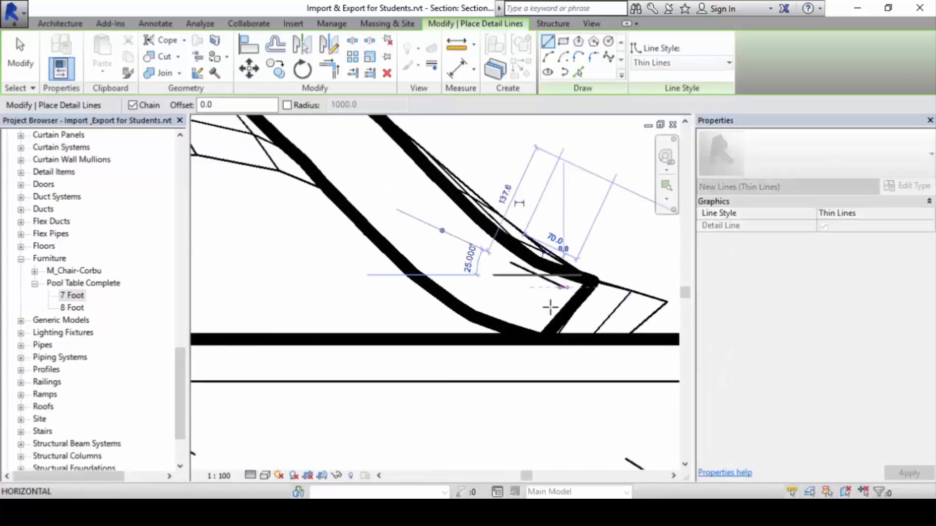
pyautogui.click(539, 324)
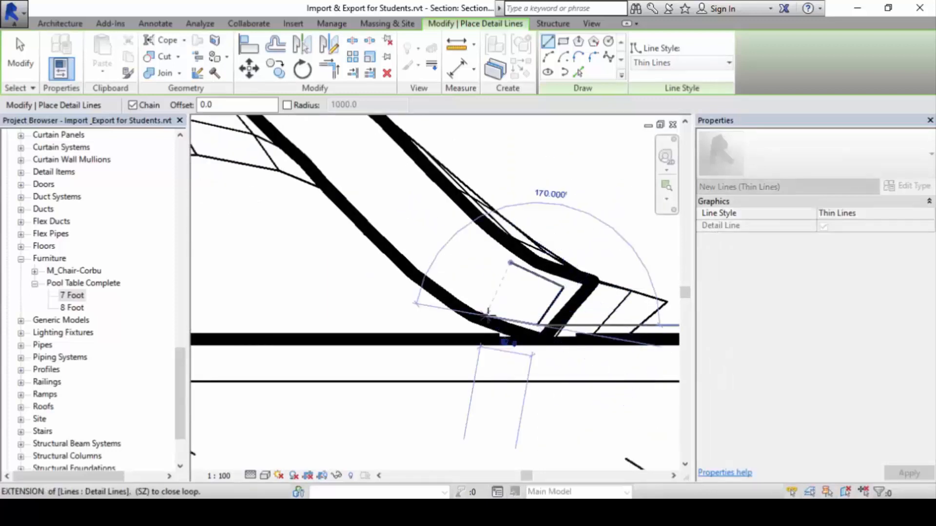
pyautogui.click(488, 307)
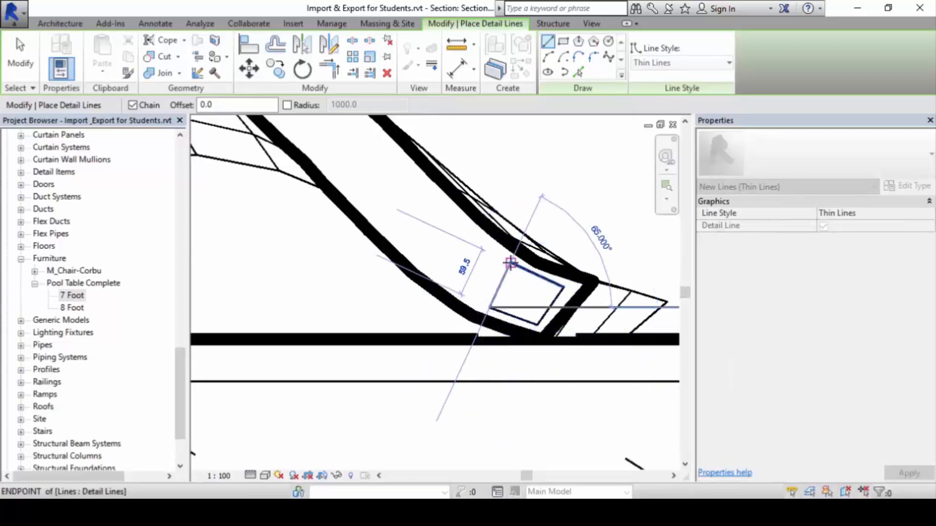
pyautogui.click(511, 263)
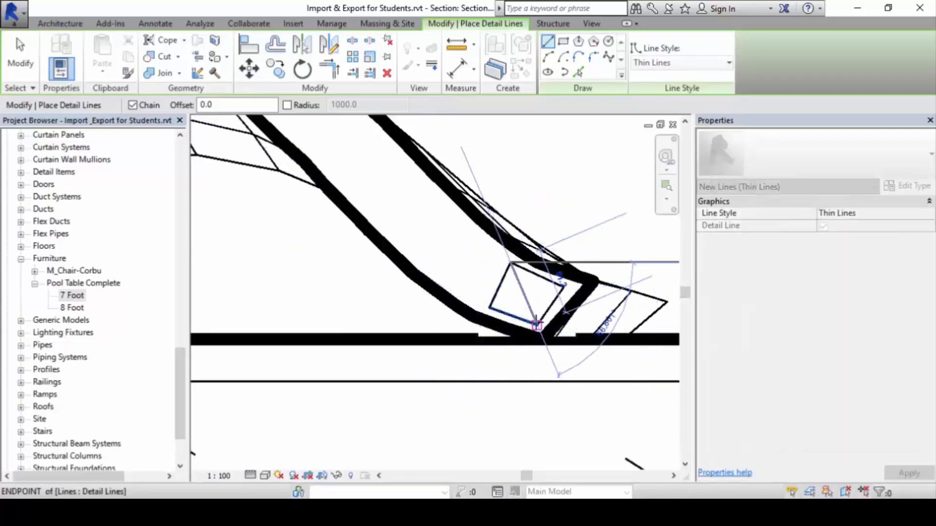
# - Cross the box at the casework's lower end with two diagonal detail lines between its opposite corners
pyautogui.click(537, 325)
pyautogui.click(563, 288)
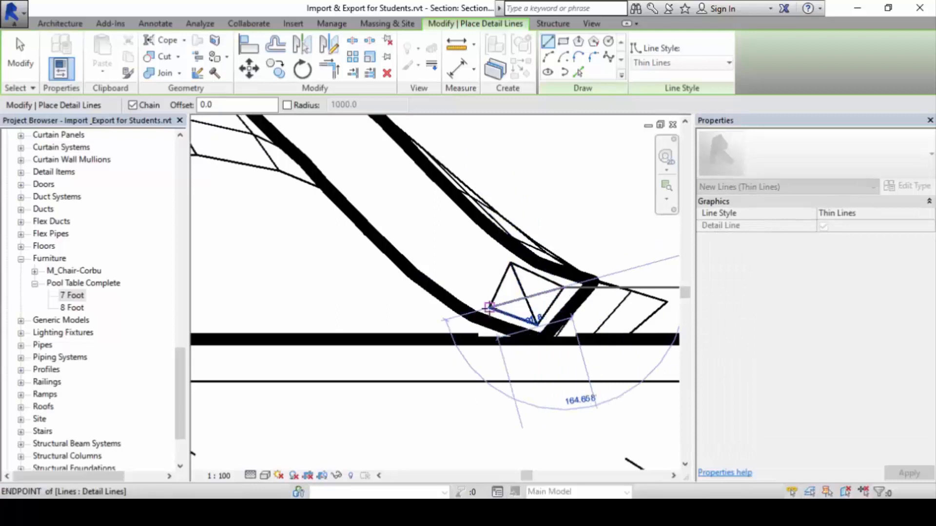
pyautogui.click(489, 307)
pyautogui.press('Escape')
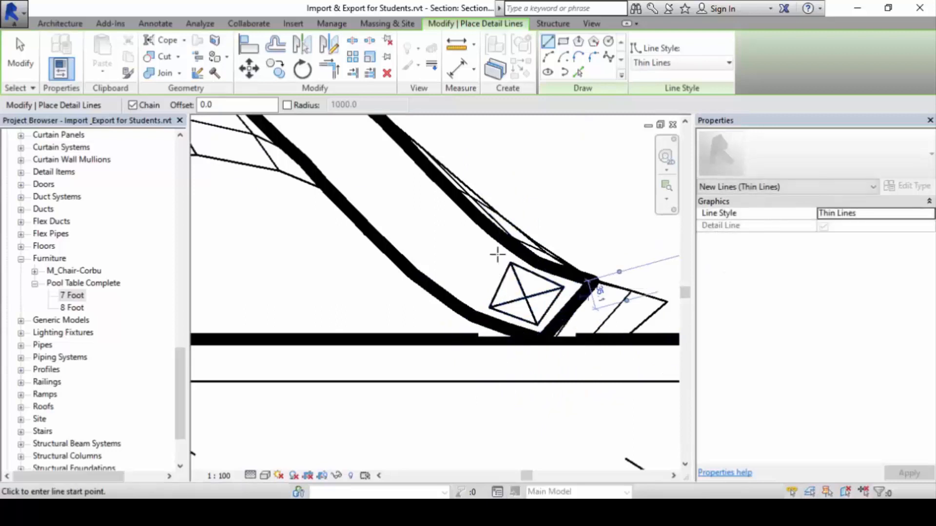
# - Draw a Thin Lines spline just inside the casework's upper edge, linking the upper corners of the two crossed boxes
pyautogui.click(609, 57)
pyautogui.click(510, 262)
pyautogui.scroll(-2, 400, 202)
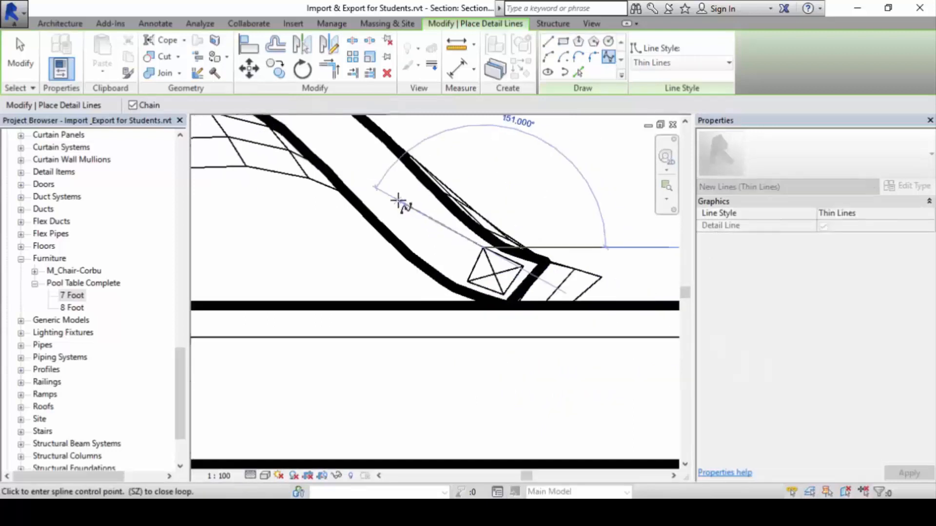
pyautogui.moveTo(401, 202); pyautogui.dragTo(506, 271, button='middle')
pyautogui.click(496, 239)
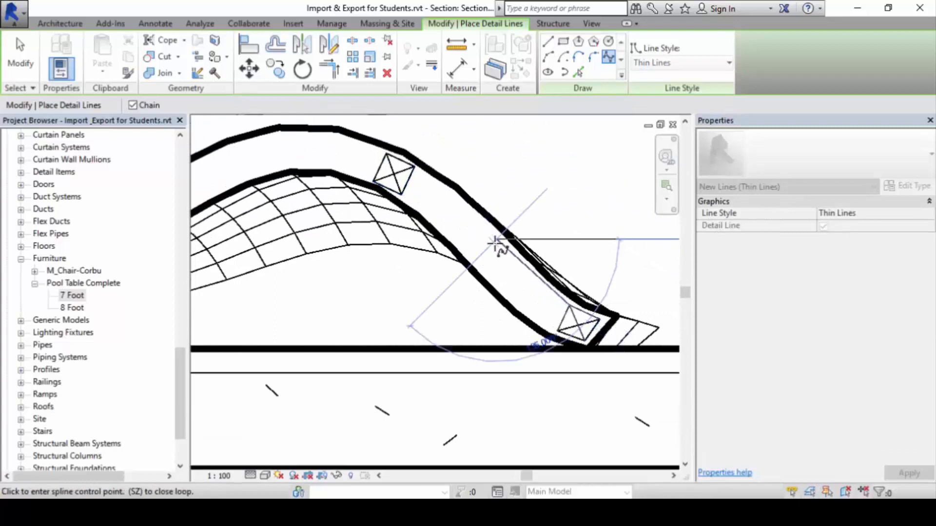
pyautogui.scroll(2, 429, 184)
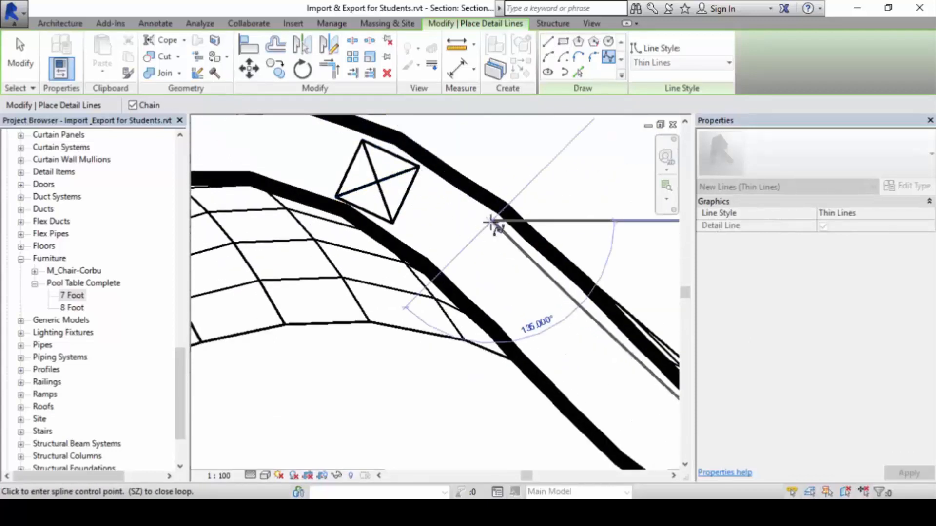
pyautogui.click(492, 220)
pyautogui.click(418, 167)
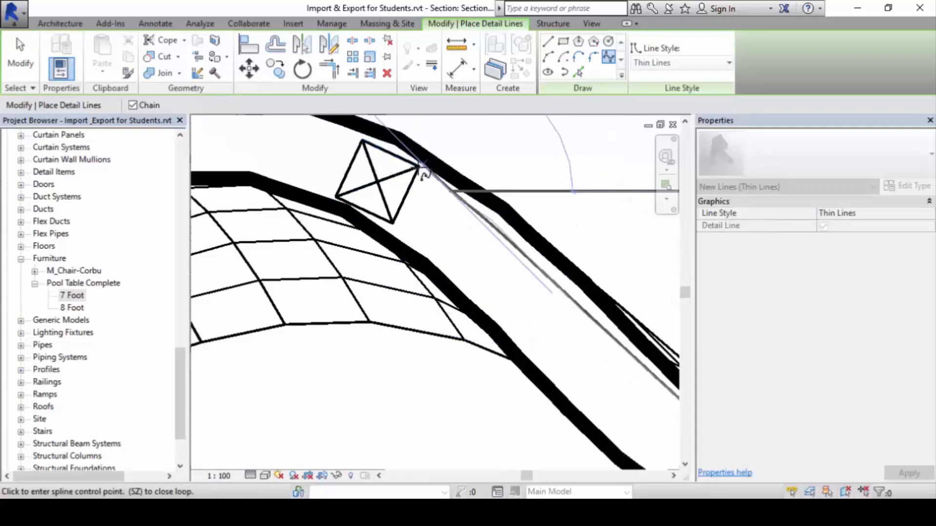
pyautogui.press('Escape')
# - Draw a second spline just inside the casework's lower edge, linking the lower corners of the two crossed boxes
pyautogui.scroll(-3, 386, 209)
pyautogui.scroll(3, 361, 182)
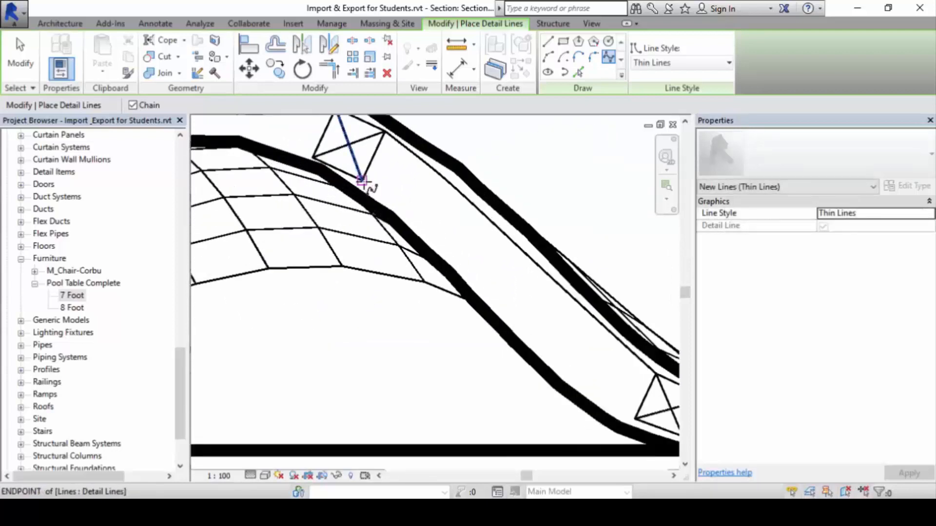
pyautogui.click(361, 181)
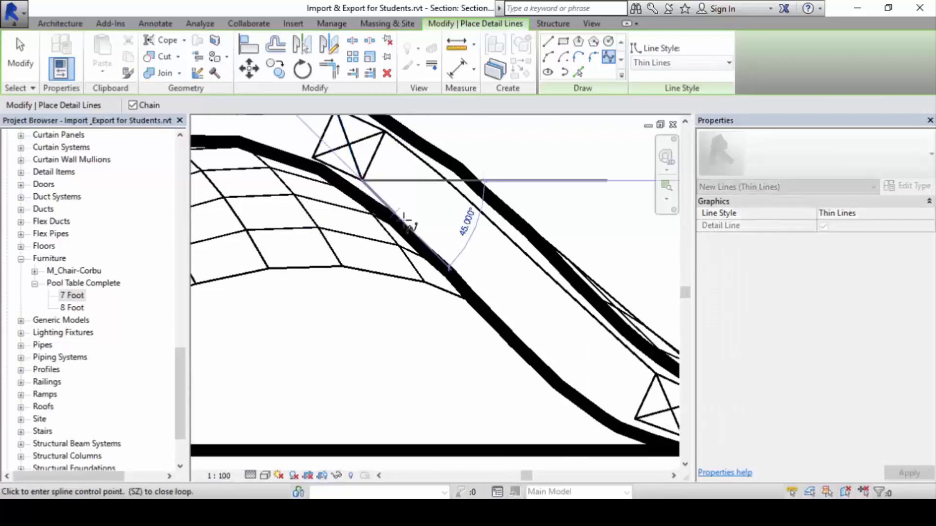
pyautogui.click(477, 280)
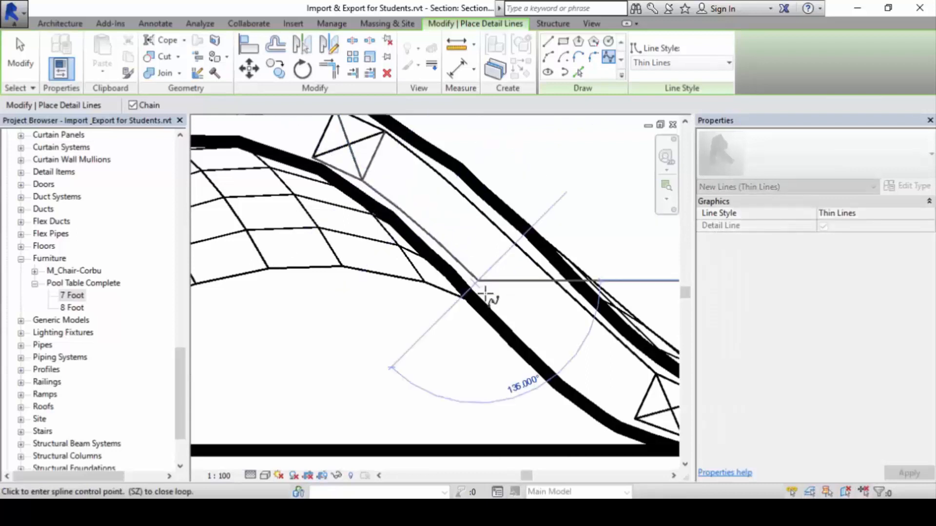
pyautogui.click(561, 364)
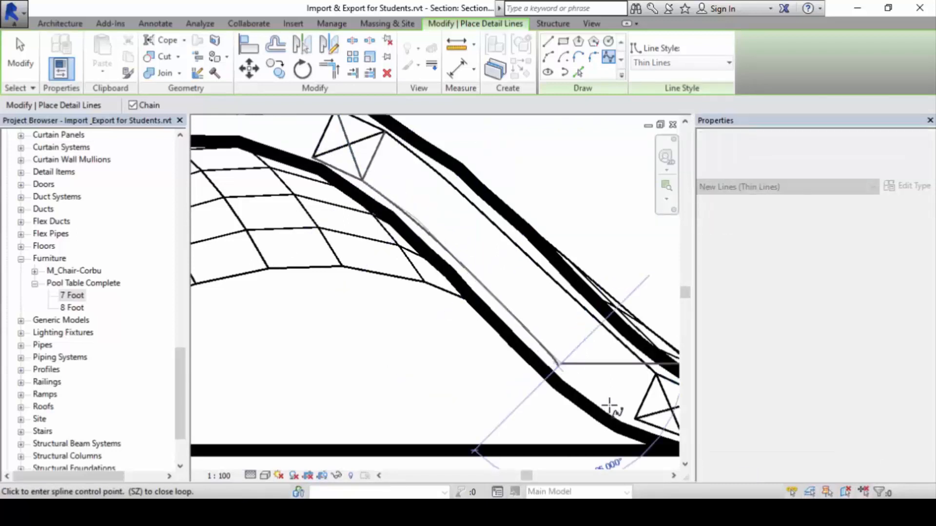
pyautogui.click(633, 418)
pyautogui.press('Escape')
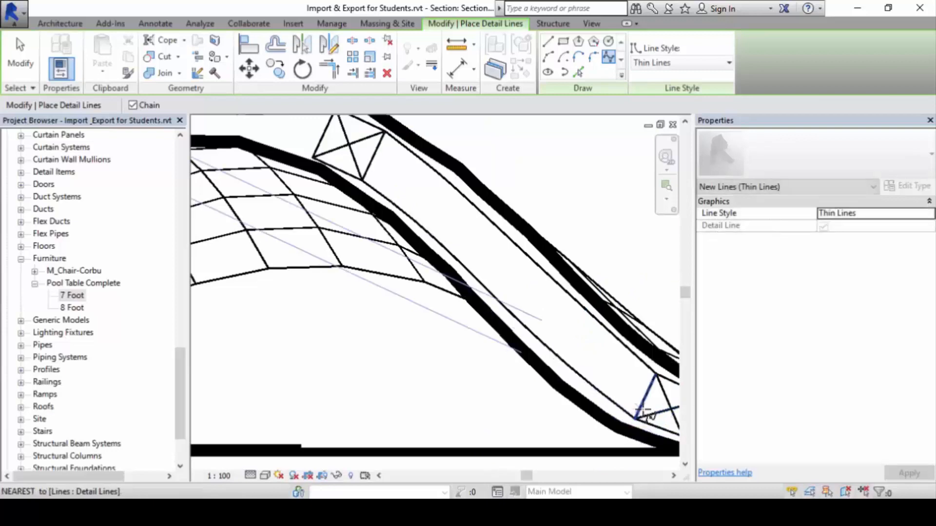
pyautogui.press('Escape')
# - Adjust the lower spline's control points so it follows the curve of the casework's lower edge
pyautogui.click(560, 362)
pyautogui.scroll(2, 562, 363)
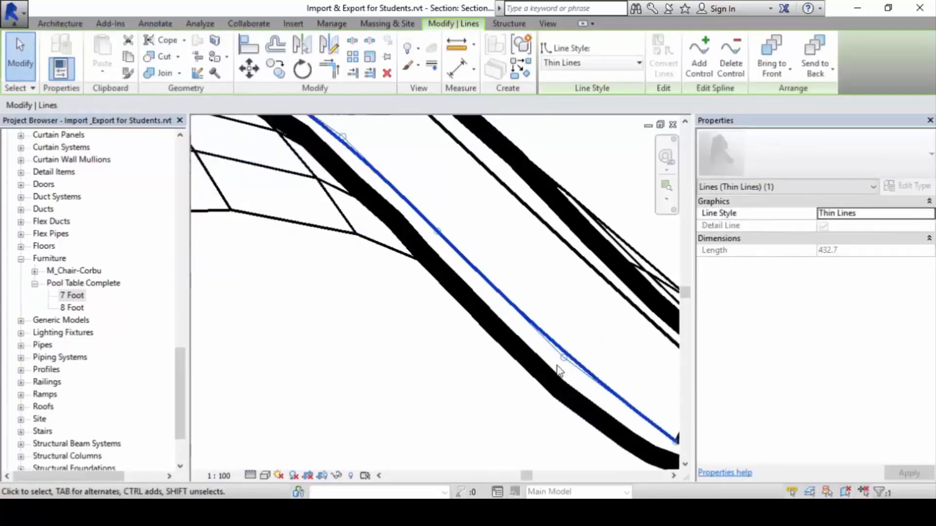
pyautogui.moveTo(565, 361)
pyautogui.mouseDown()
pyautogui.moveTo(549, 368)
pyautogui.moveTo(550, 357)
pyautogui.mouseUp()
pyautogui.moveTo(534, 325); pyautogui.dragTo(565, 414, button='middle')
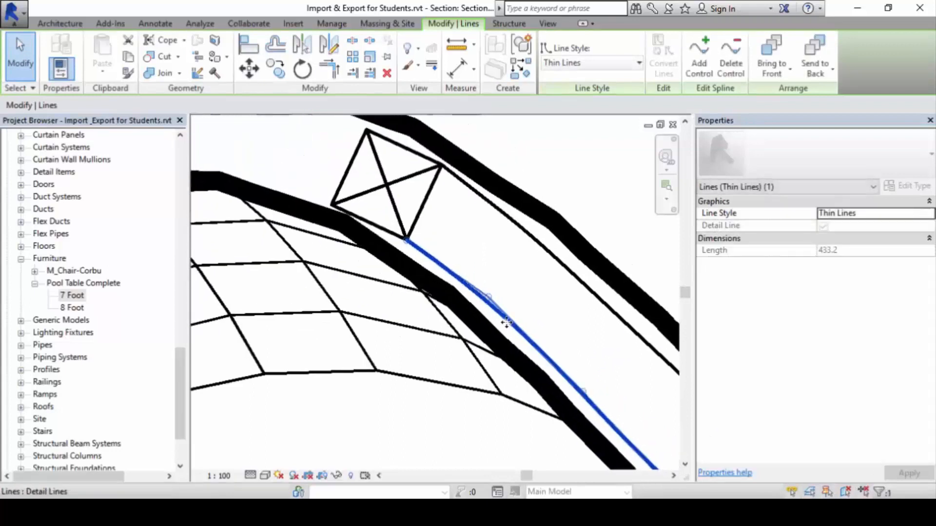
pyautogui.moveTo(487, 299); pyautogui.dragTo(471, 270)
# - Adjust the upper spline's control points to reshape it along the casework's upper edge
pyautogui.click(525, 232)
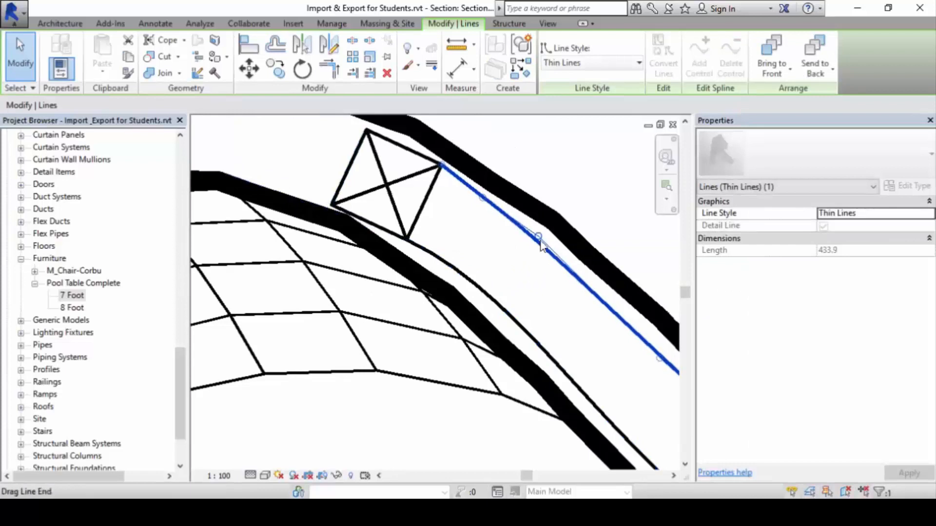
pyautogui.moveTo(539, 240); pyautogui.dragTo(668, 344)
pyautogui.moveTo(591, 307); pyautogui.dragTo(437, 261, button='middle')
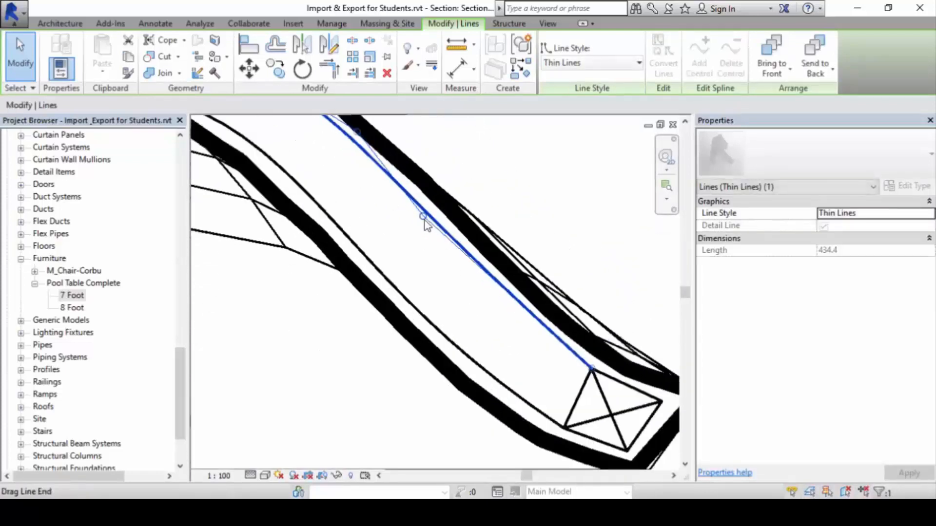
pyautogui.moveTo(424, 220); pyautogui.dragTo(476, 283)
pyautogui.moveTo(480, 288); pyautogui.dragTo(477, 309)
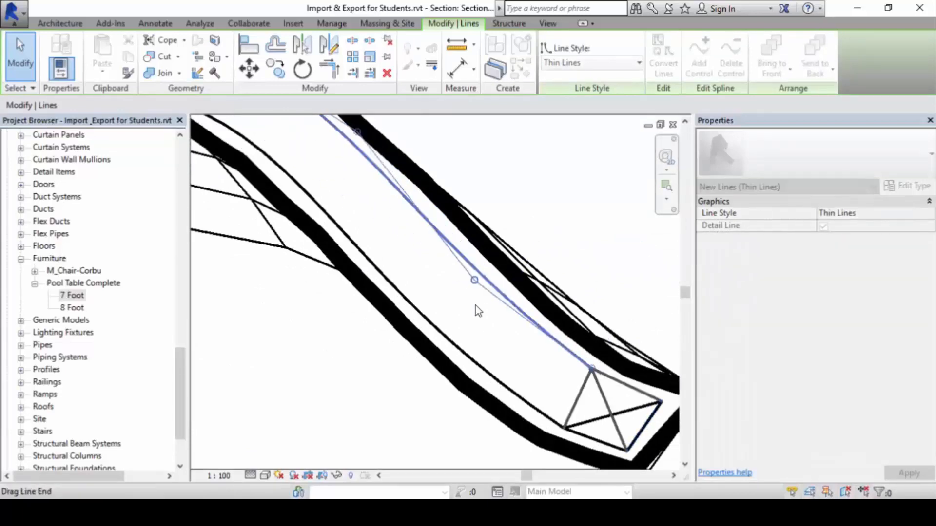
pyautogui.press('Escape')
# - Change the line style of the outer edges of both crossed boxes to 0.1mm Line, leaving out their diagonals
pyautogui.scroll(-5, 559, 286)
pyautogui.scroll(-2, 535, 205)
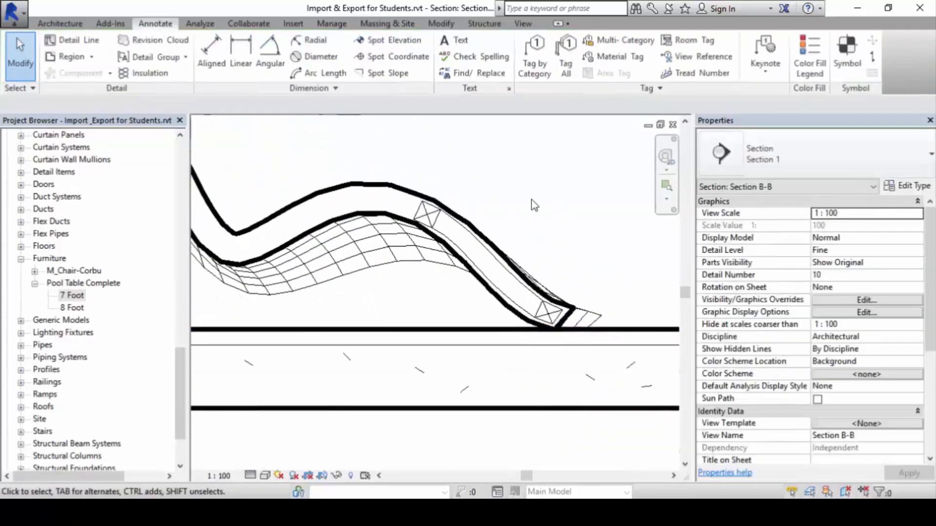
pyautogui.scroll(5, 470, 292)
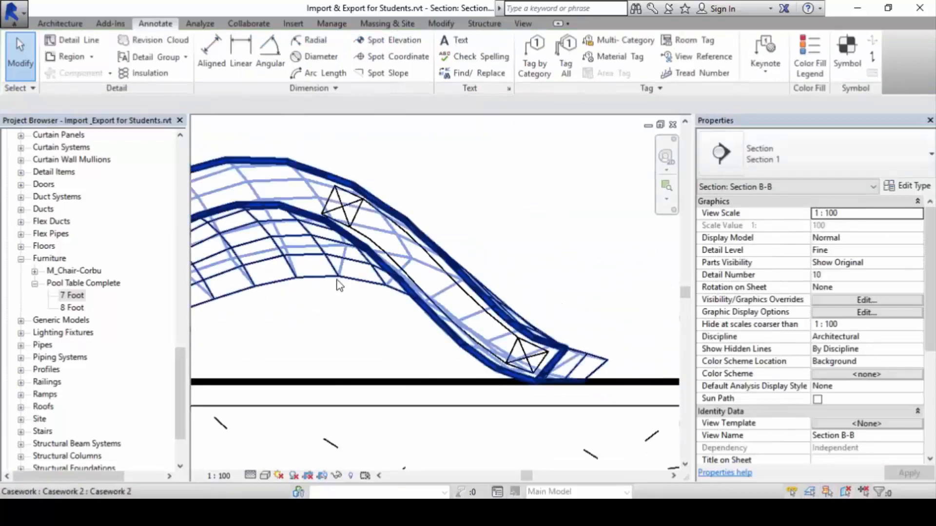
pyautogui.click(378, 238)
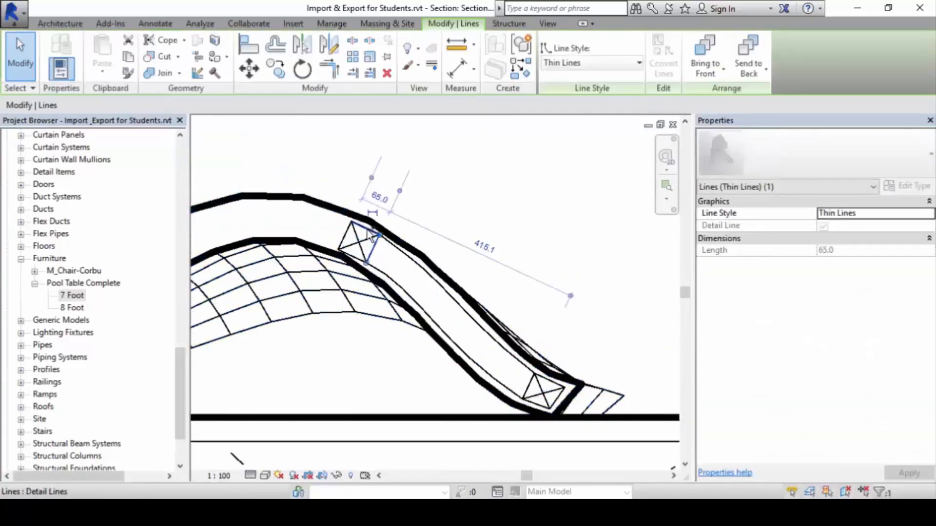
pyautogui.keyDown('ctrl'); pyautogui.click(542, 386); pyautogui.keyUp('ctrl')
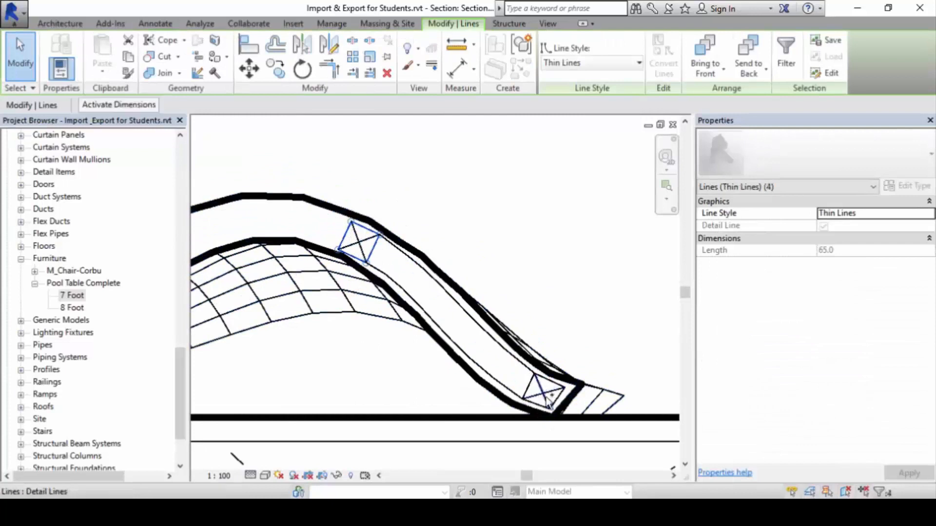
pyautogui.keyDown('ctrl'); pyautogui.click(552, 388); pyautogui.keyUp('ctrl')
pyautogui.keyDown('ctrl'); pyautogui.click(557, 403); pyautogui.keyUp('ctrl')
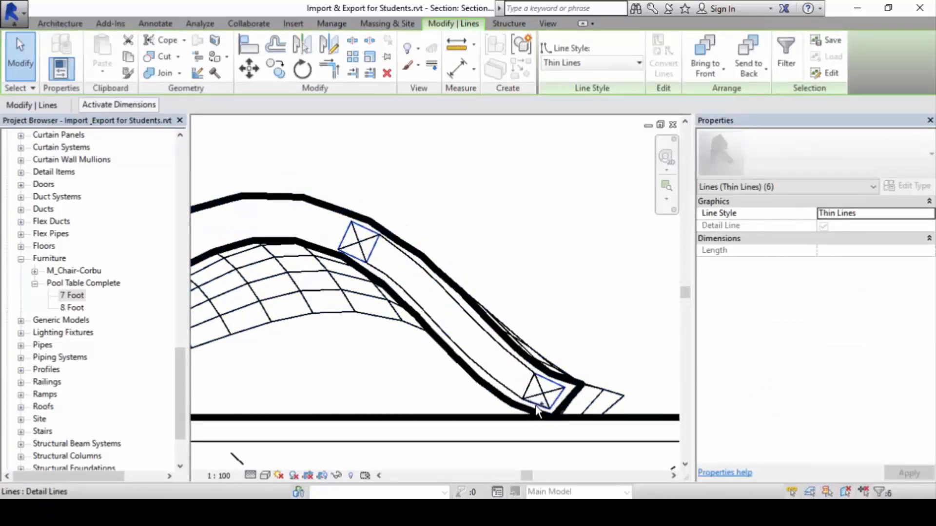
pyautogui.keyDown('ctrl'); pyautogui.click(532, 390); pyautogui.keyUp('ctrl')
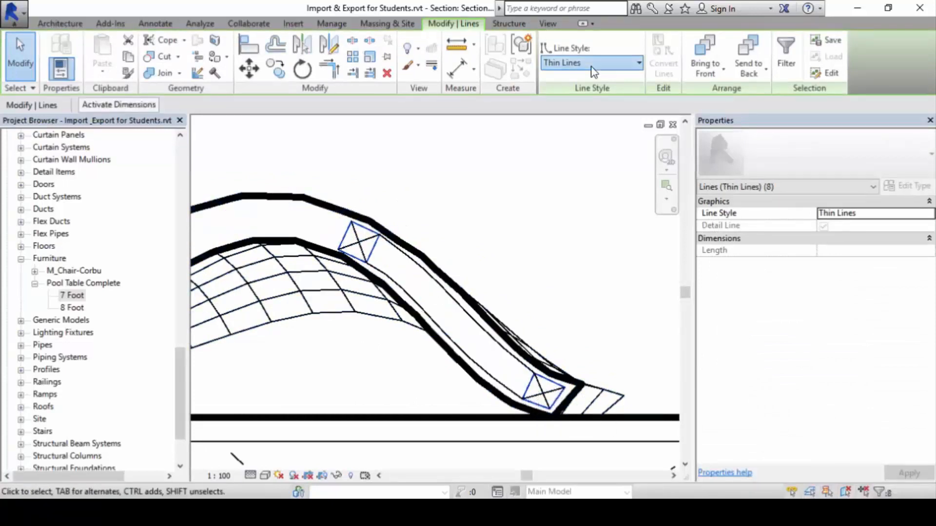
pyautogui.click(609, 63)
pyautogui.scroll(3, 607, 146)
pyautogui.click(602, 78)
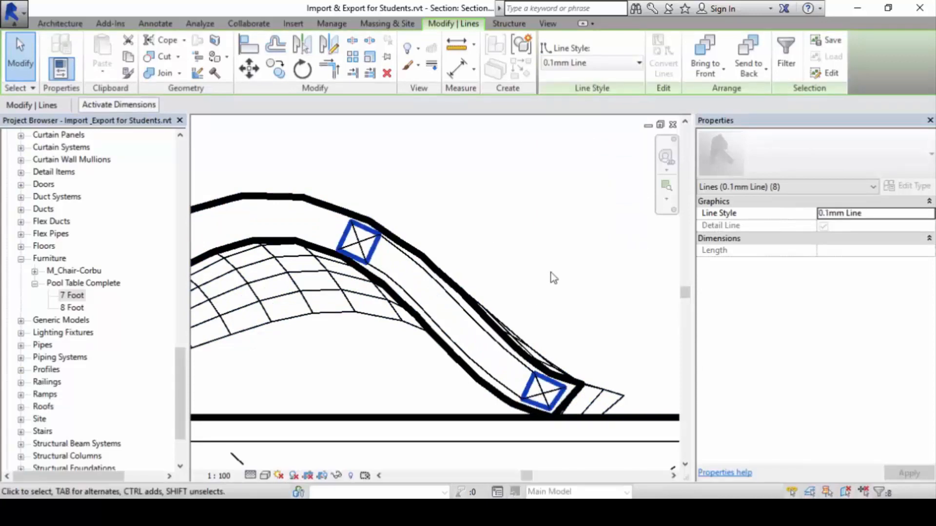
pyautogui.click(551, 276)
pyautogui.scroll(-4, 536, 258)
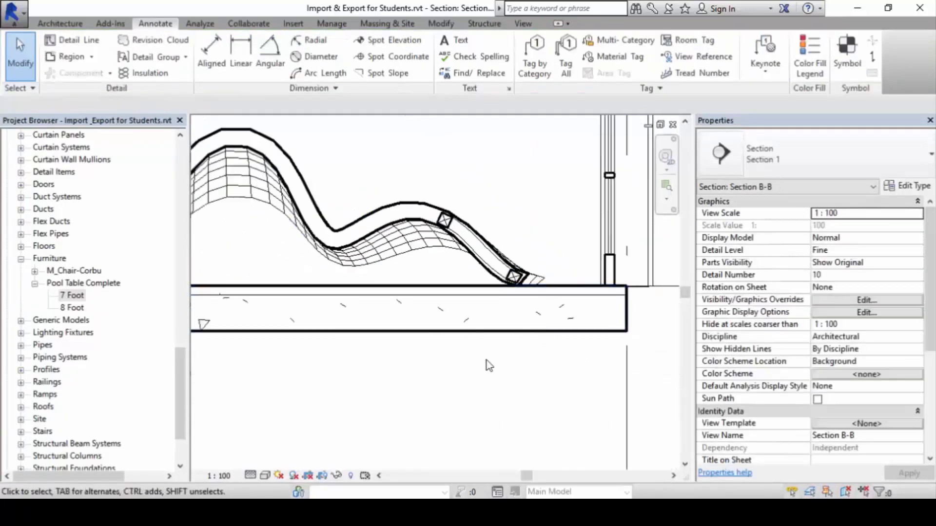
pyautogui.scroll(-3, 541, 332)
pyautogui.scroll(4, 529, 341)
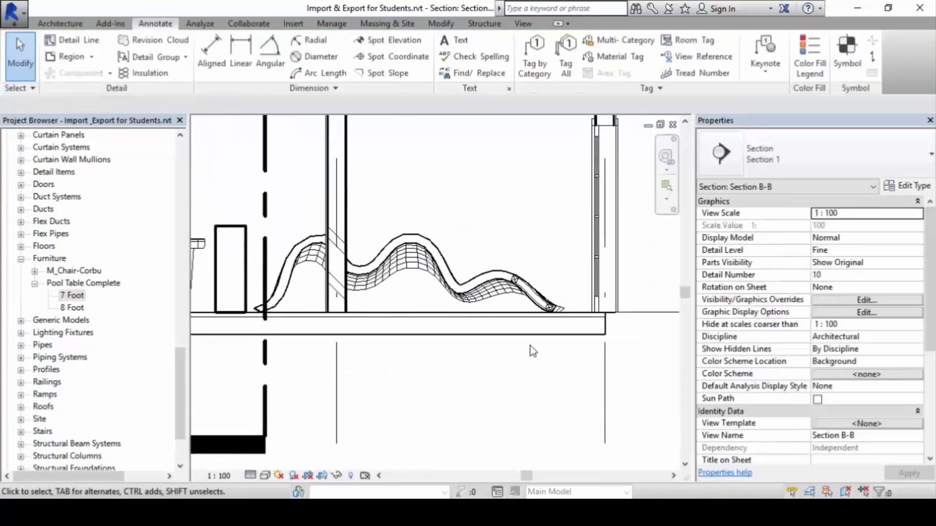
pyautogui.scroll(1, 591, 381)
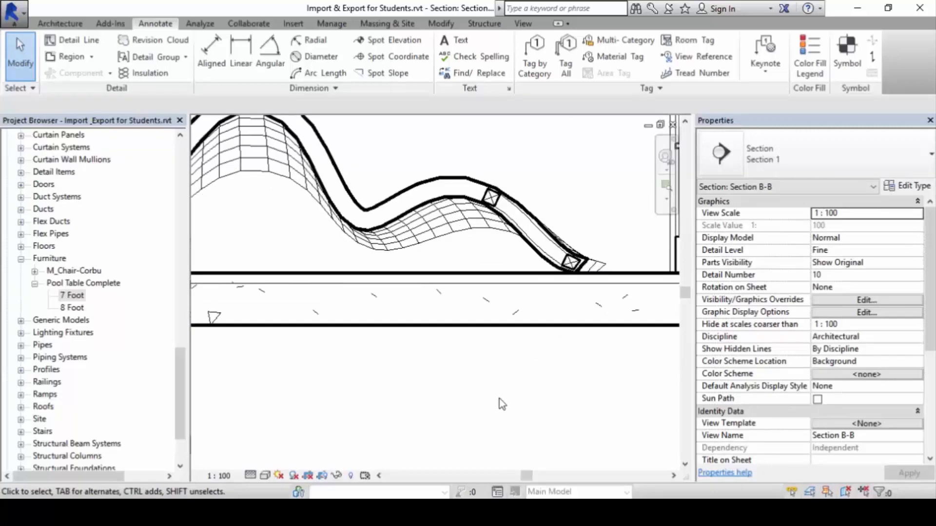
pyautogui.scroll(-2, 575, 344)
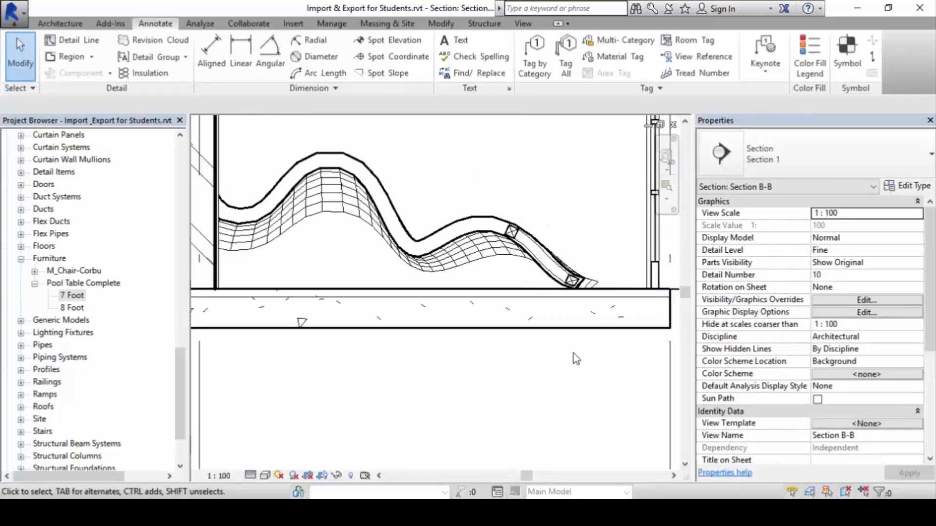